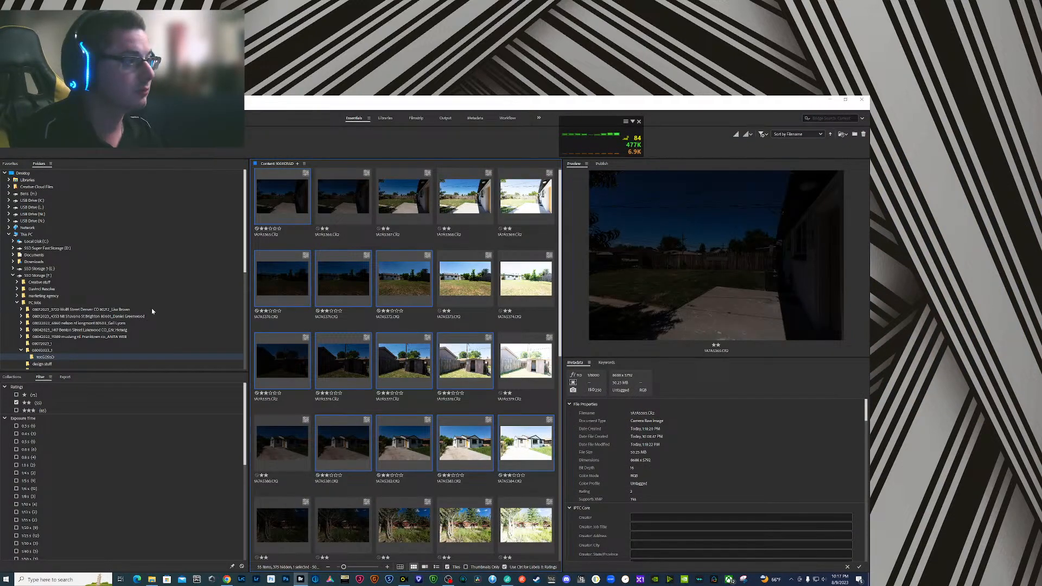
- Preview differently exposed bracketed shots of the backyard in the two-star photo set
{"action": "scroll", "coordinate": [326, 370], "scroll_direction": "down", "scroll_amount": 5}
{"action": "scroll", "coordinate": [326, 371], "scroll_direction": "up", "scroll_amount": 5}
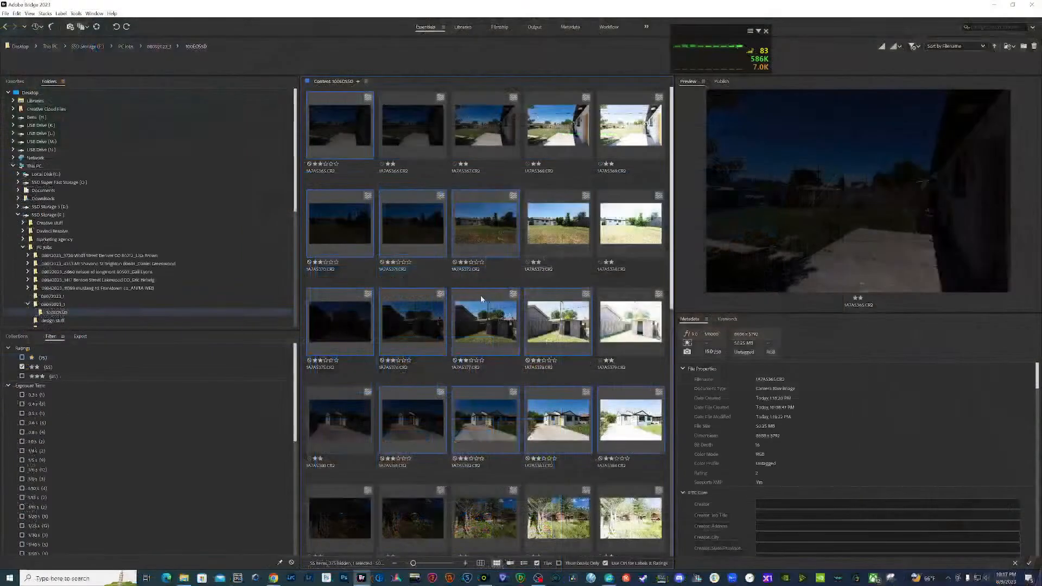
{"action": "left_click", "coordinate": [526, 282]}
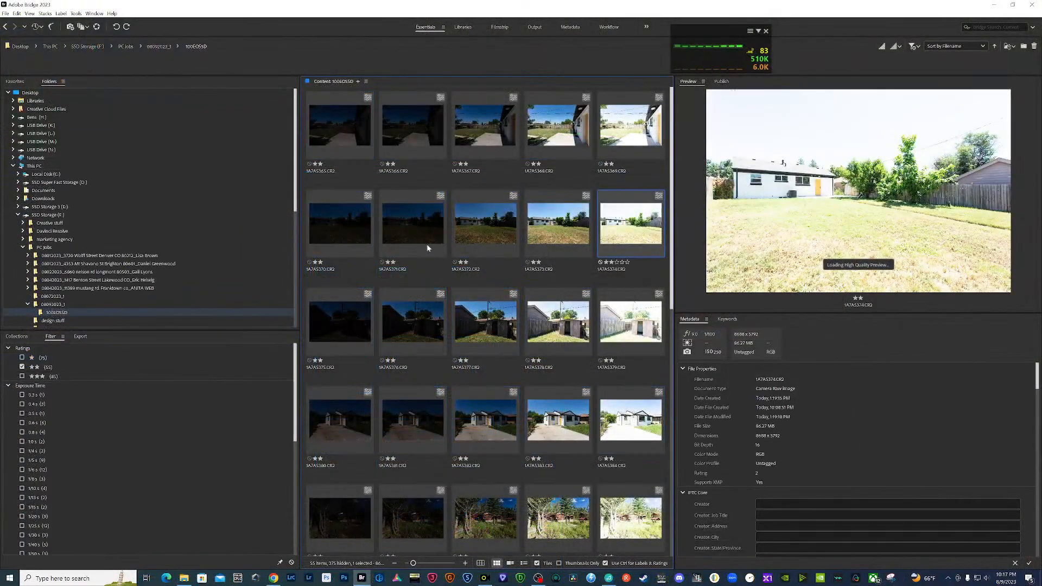
{"action": "left_click", "coordinate": [354, 140]}
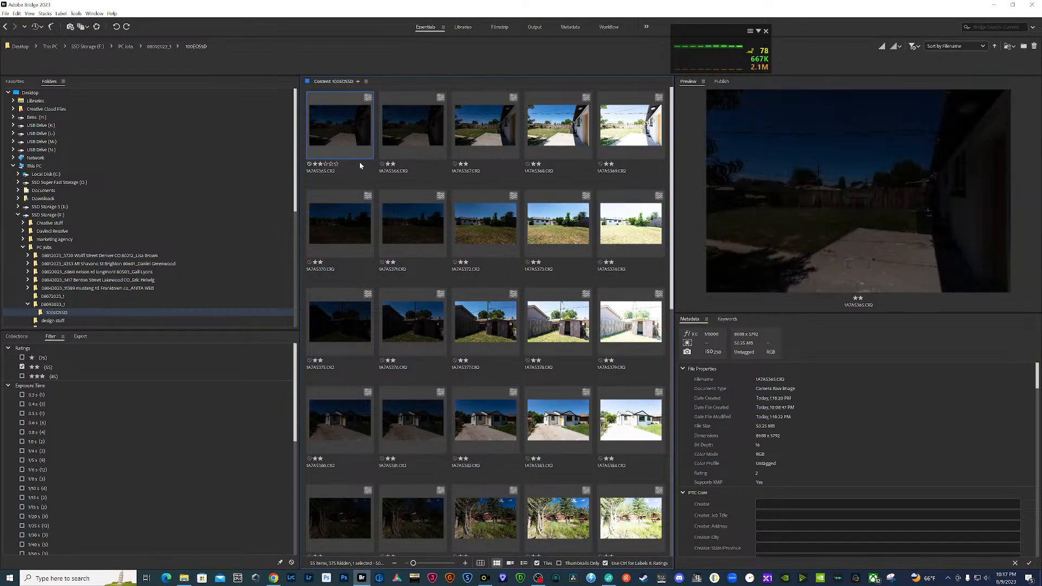
{"action": "left_click", "coordinate": [543, 136]}
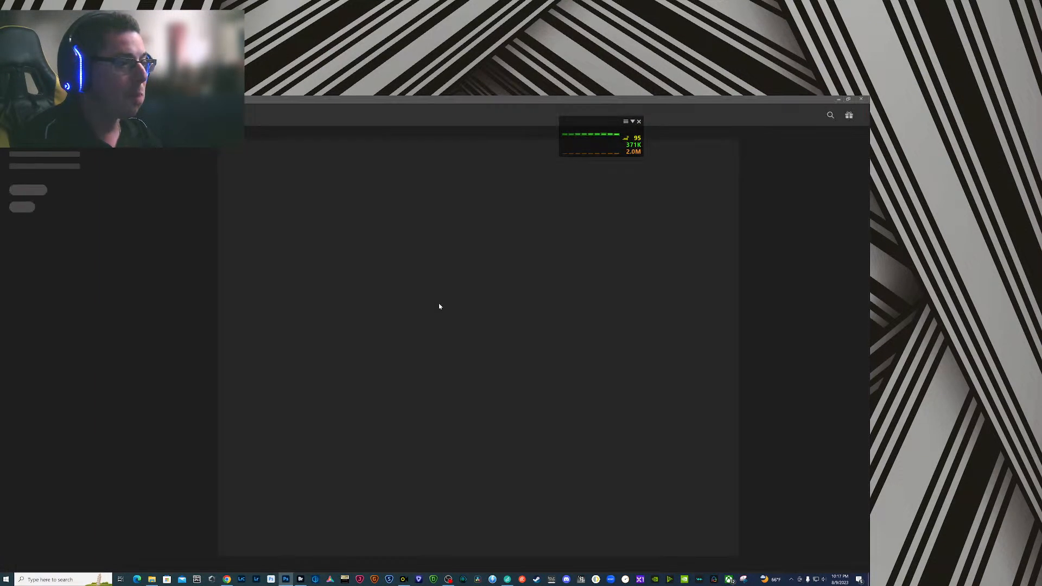
- Switch to Adobe Bridge and view the patio shot's third to fifth exposures at full size
{"action": "left_click", "coordinate": [300, 579]}
{"action": "left_click", "coordinate": [411, 205]}
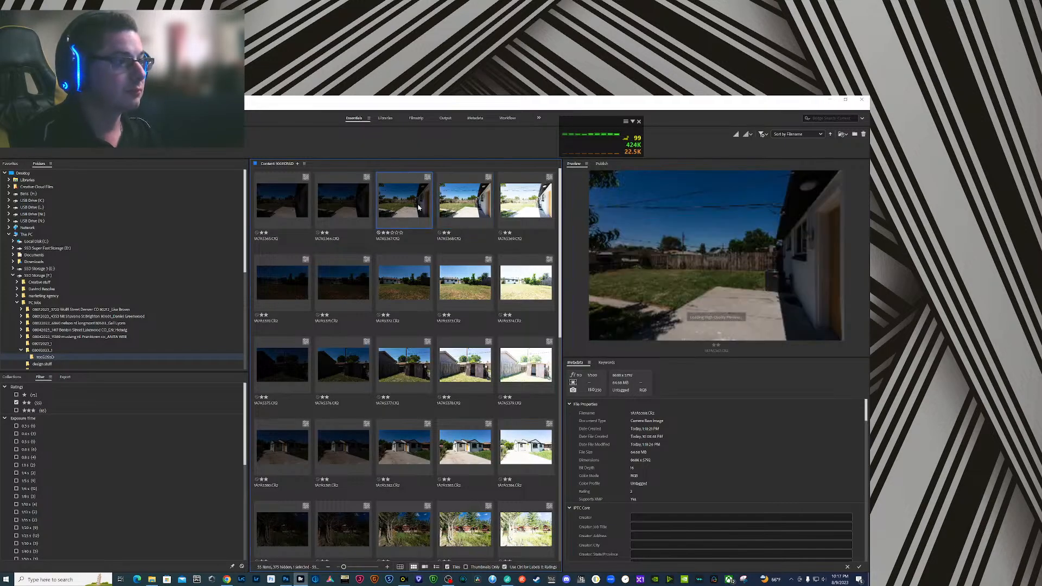
{"action": "key", "text": "space"}
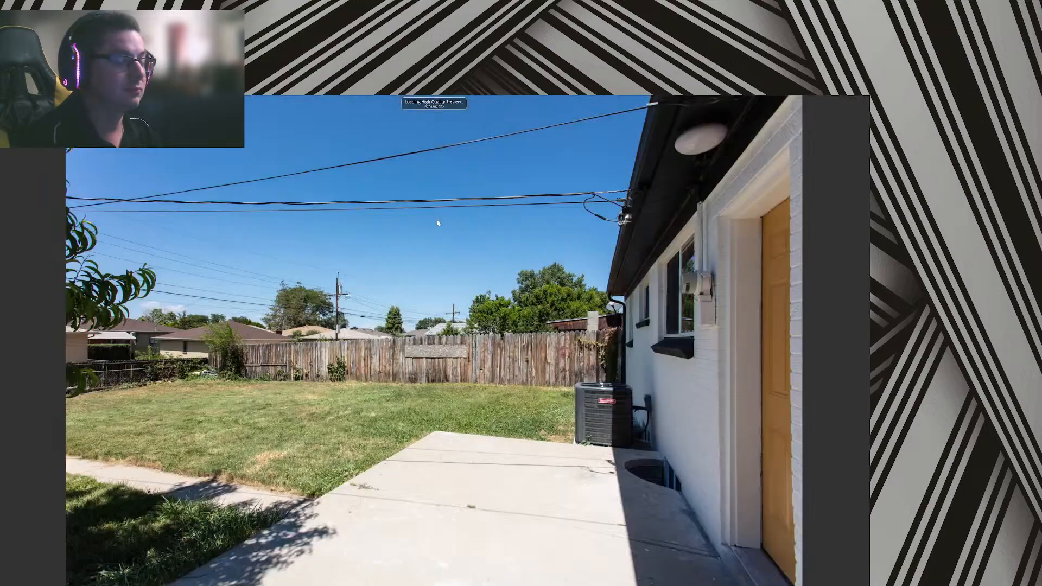
{"action": "key", "text": "Right"}
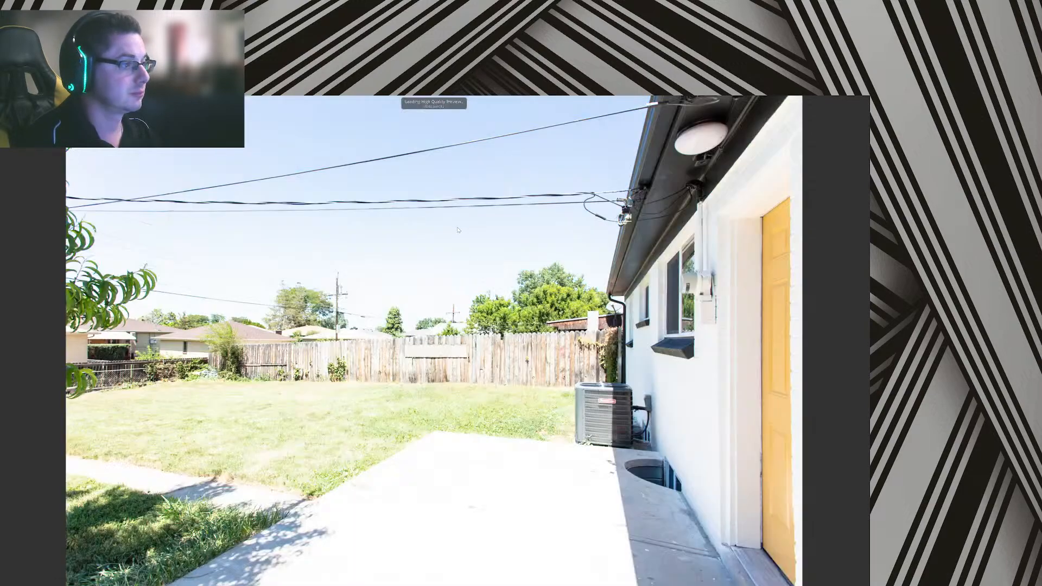
{"action": "key", "text": "space"}
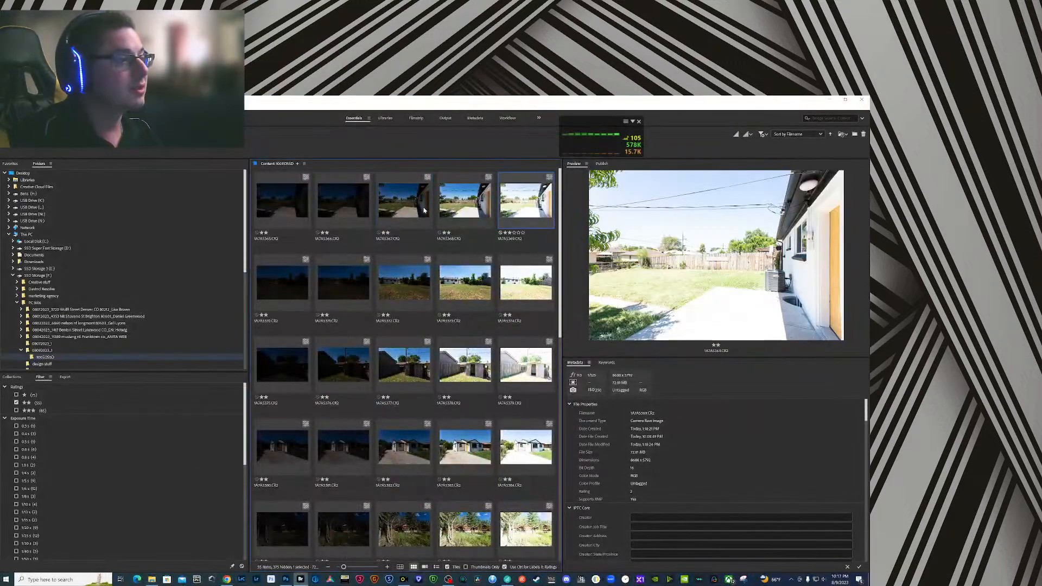
- Select the patio shot's third to fifth exposures and load them as layers into one Photoshop document
{"action": "left_click", "coordinate": [522, 211], "text": "shift"}
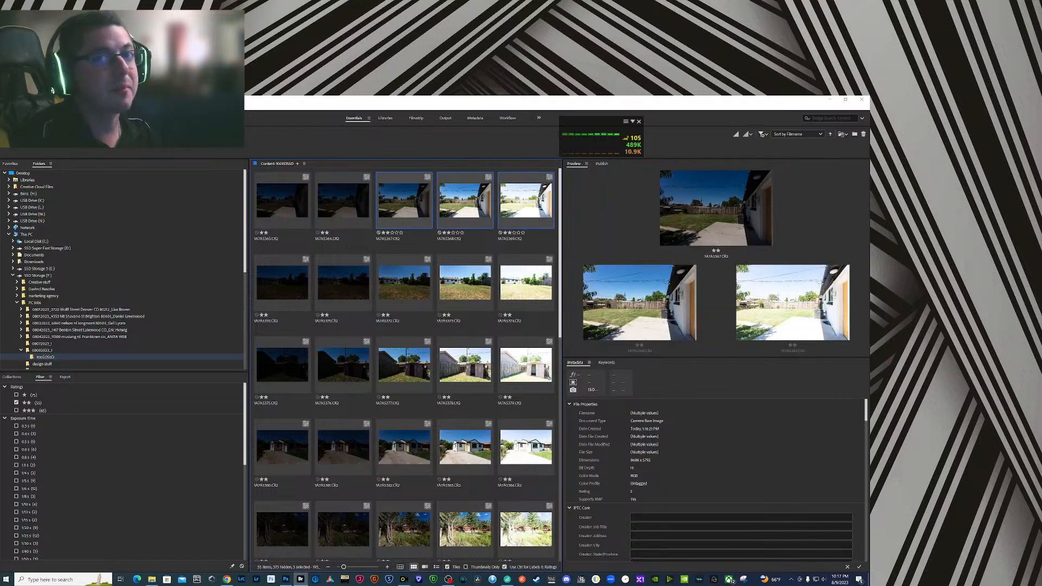
{"action": "left_click", "coordinate": [61, 107]}
{"action": "mouse_move", "coordinate": [87, 176]}
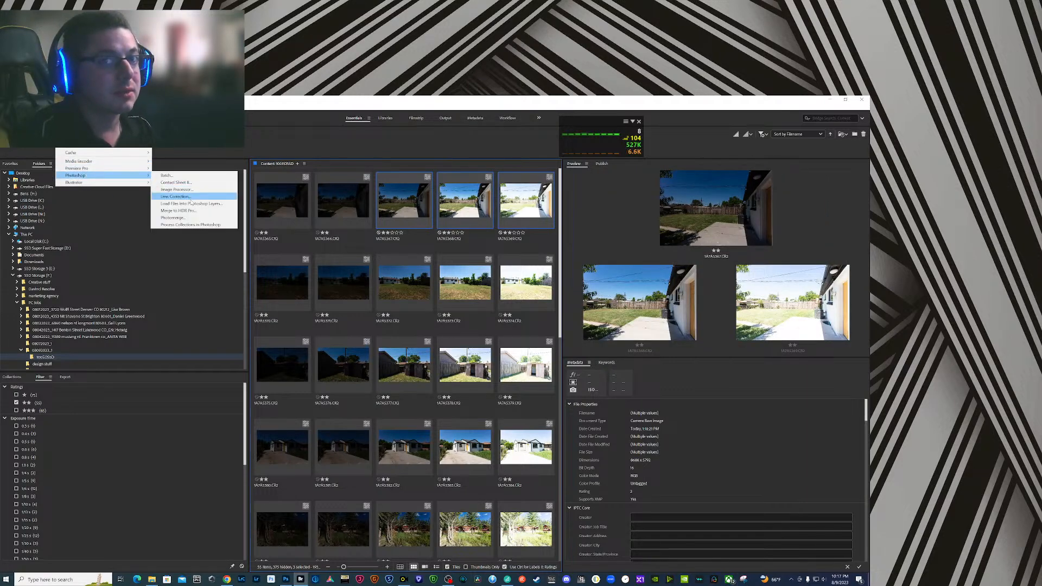
{"action": "left_click", "coordinate": [191, 203]}
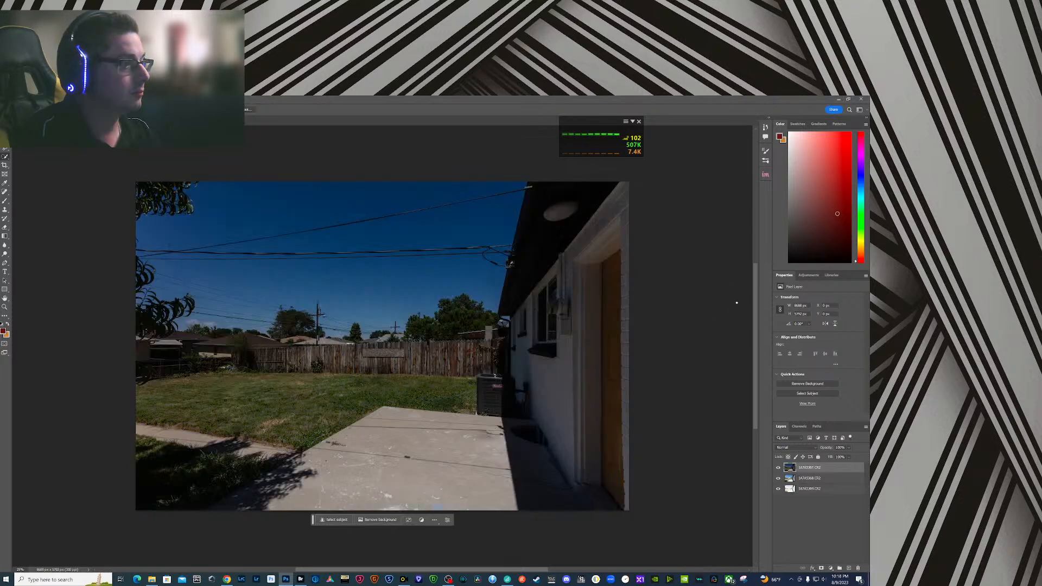
- Select all three exposure layers and bring up the InstaMask plugin
{"action": "left_click", "coordinate": [820, 490]}
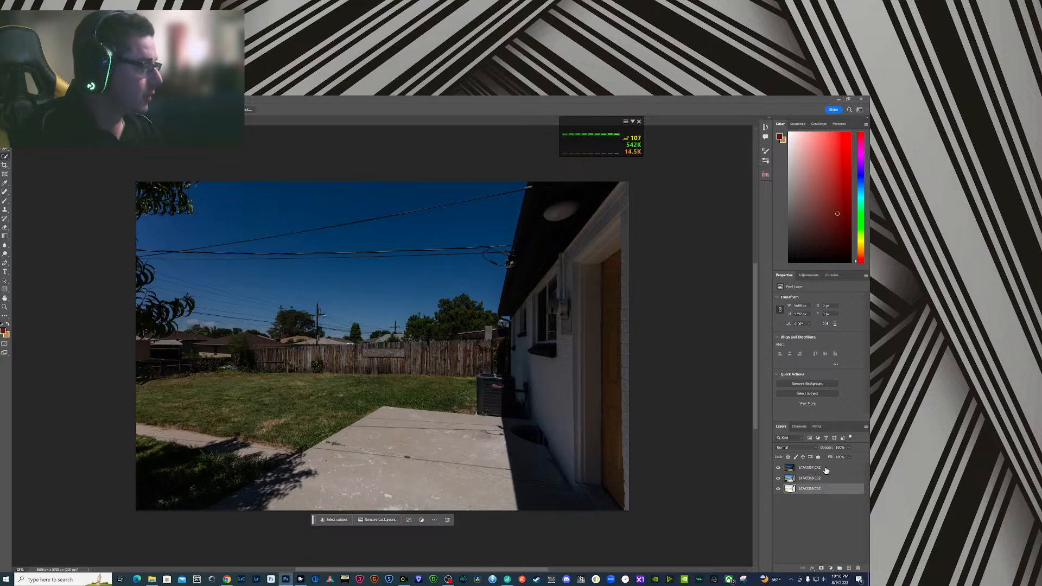
{"action": "left_click", "coordinate": [825, 468], "text": "shift"}
{"action": "left_click", "coordinate": [765, 175]}
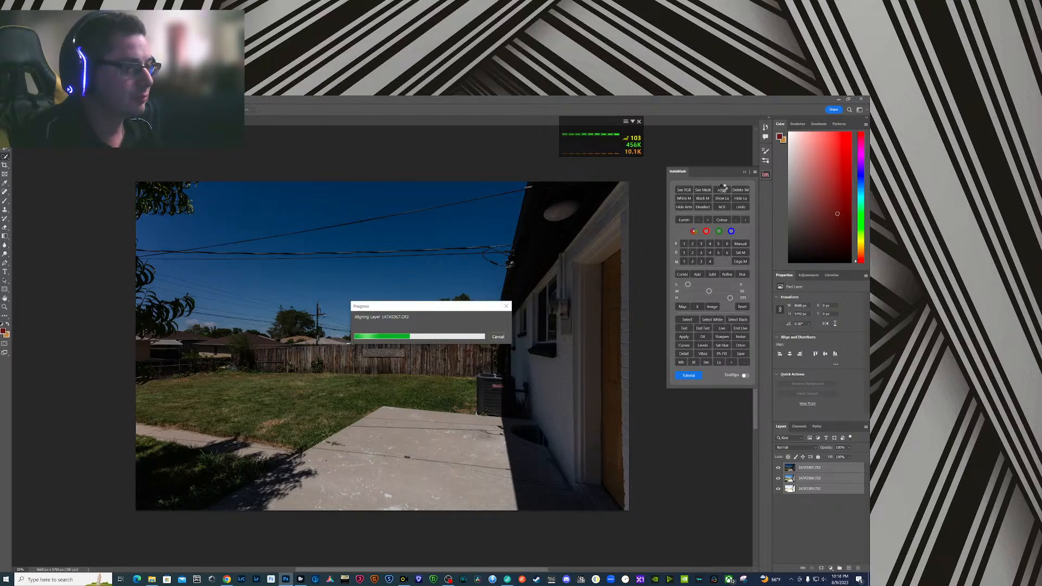
- Hide the darkest exposure layer, move the middle exposure beneath the brightest one, and compare the two
{"action": "left_click", "coordinate": [779, 467]}
{"action": "left_click", "coordinate": [799, 480]}
{"action": "left_click_drag", "start_coordinate": [787, 479], "coordinate": [790, 495]}
{"action": "left_click", "coordinate": [779, 468]}
{"action": "left_click", "coordinate": [779, 468]}
{"action": "left_click", "coordinate": [779, 479]}
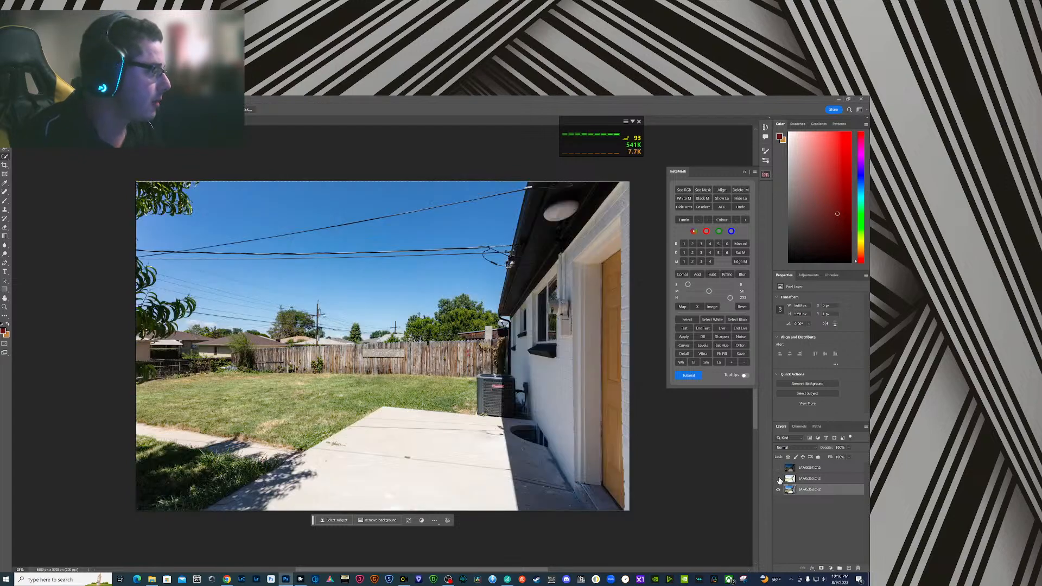
{"action": "left_click", "coordinate": [779, 479]}
- Open the brightest exposure layer in Camera Raw and set Exposure to -1.00 and Contrast to +26
{"action": "left_click", "coordinate": [794, 480]}
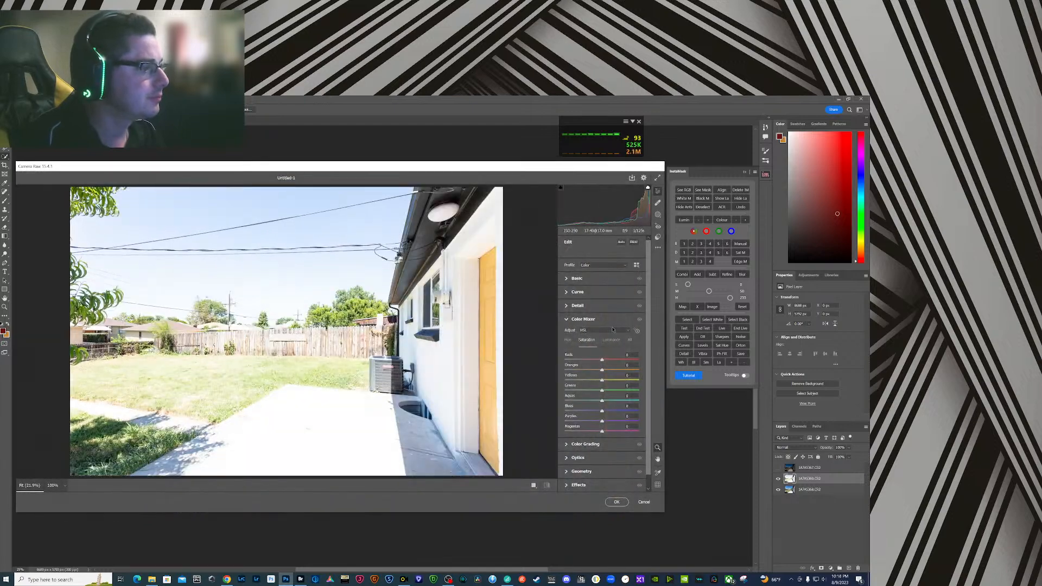
{"action": "left_click", "coordinate": [573, 280]}
{"action": "left_click", "coordinate": [634, 327]}
{"action": "type", "text": "-"}
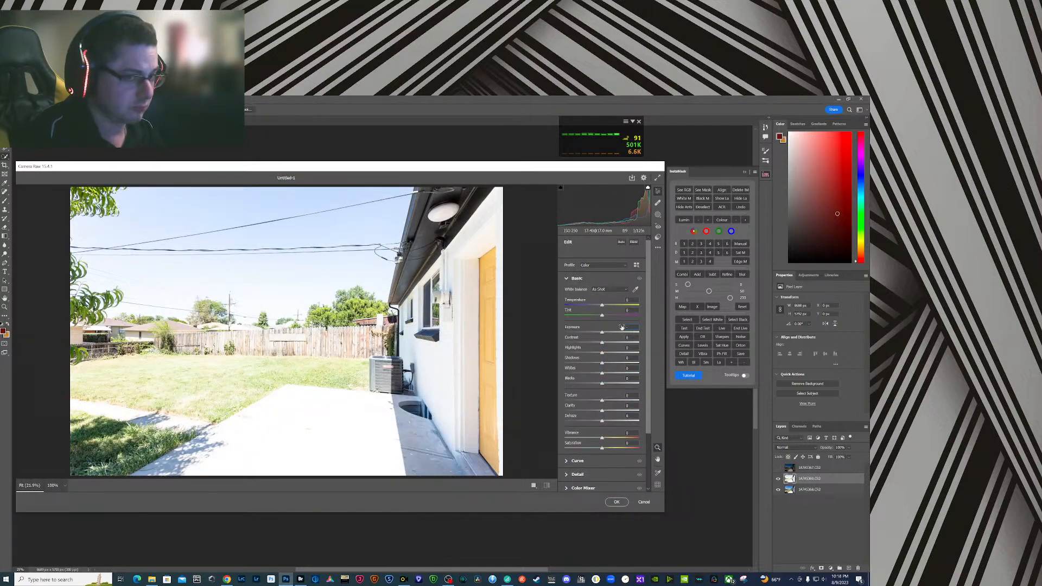
{"action": "type", "text": "1"}
{"action": "type", "text": "2"}
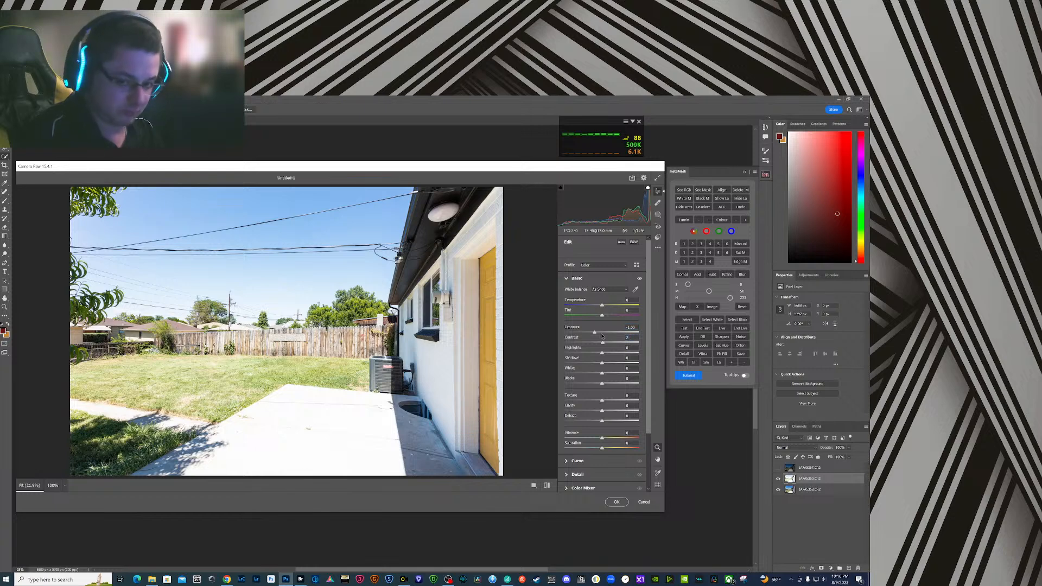
{"action": "type", "text": "6"}
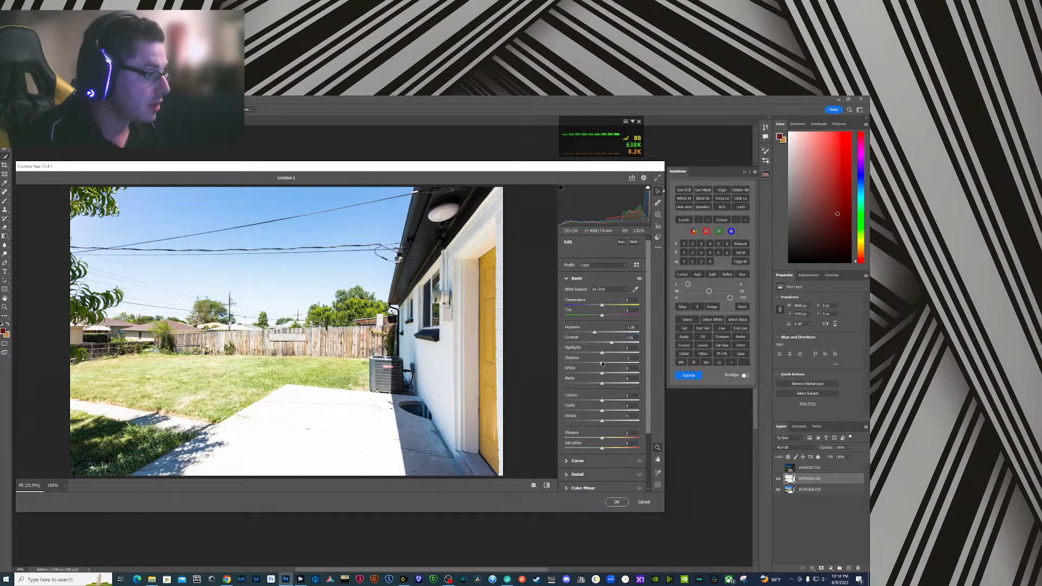
- Raise the brightest layer's Shadows to +29, raise its Blacks, lower Highlights to -50, and apply the Camera Raw adjustments
{"action": "left_click_drag", "start_coordinate": [614, 366], "coordinate": [610, 386]}
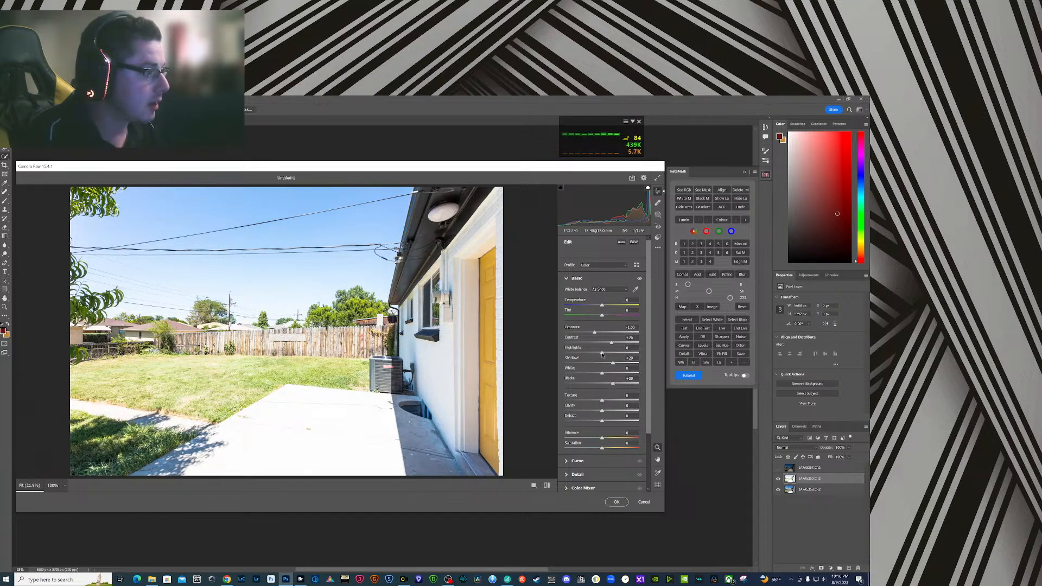
{"action": "left_click_drag", "start_coordinate": [598, 354], "coordinate": [585, 356]}
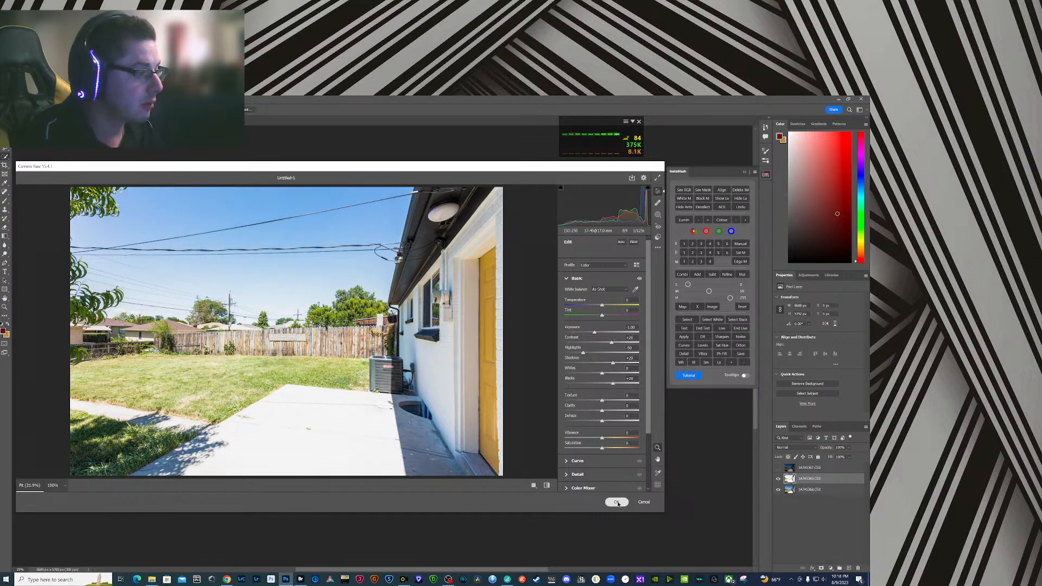
{"action": "left_click", "coordinate": [616, 502]}
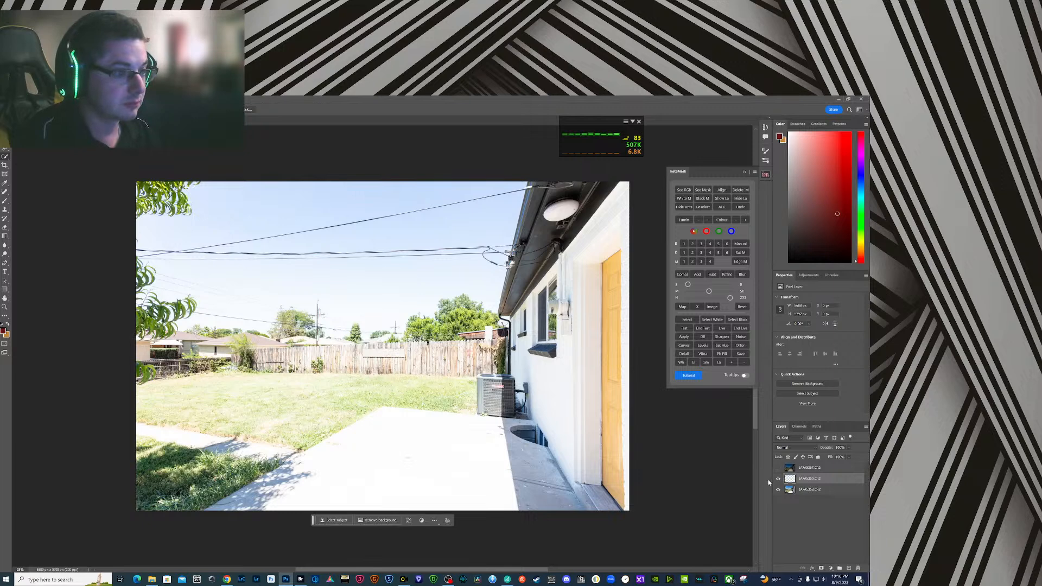
- Hide the brightest layer and generate a level 3 dark-tone InstaMask selection from the middle exposure
{"action": "left_click", "coordinate": [778, 479]}
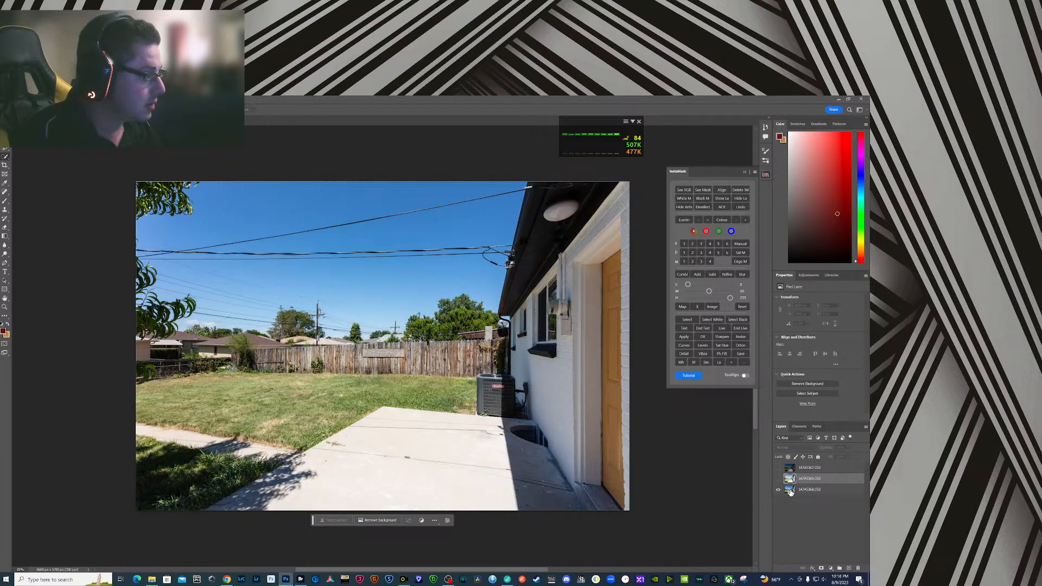
{"action": "left_click", "coordinate": [779, 479]}
{"action": "left_click", "coordinate": [779, 479]}
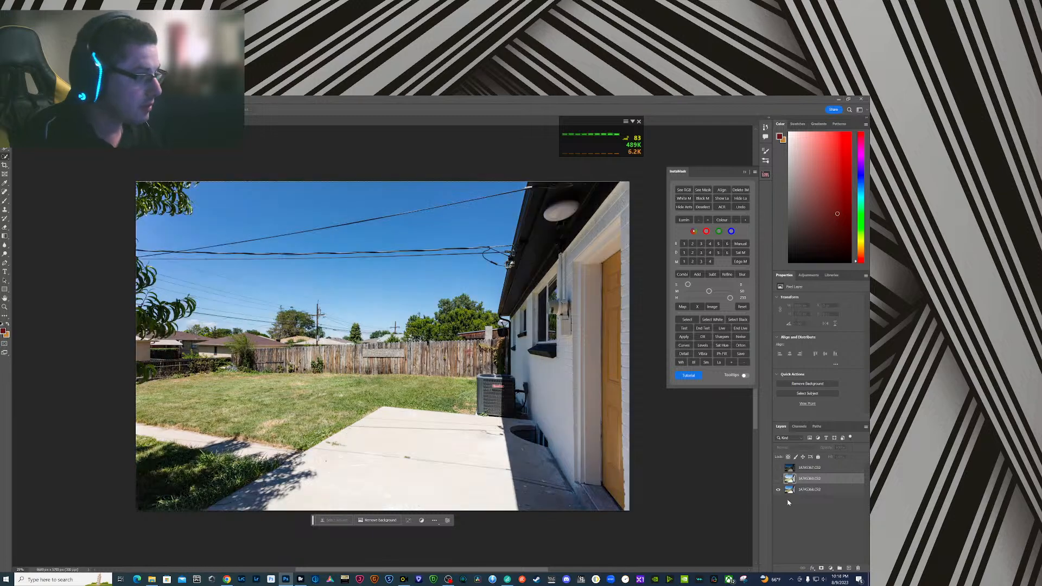
{"action": "left_click", "coordinate": [789, 491]}
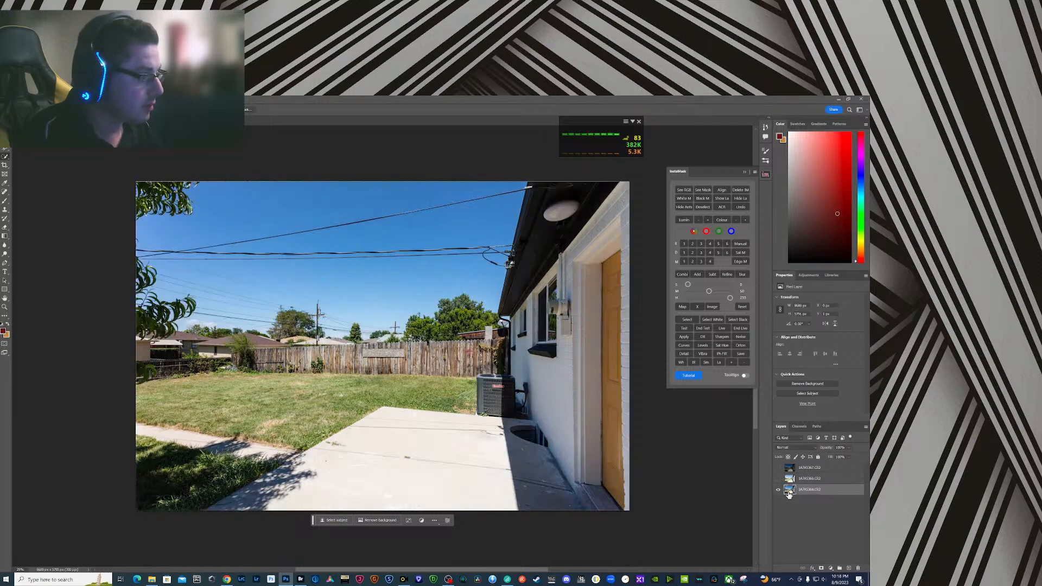
{"action": "left_click", "coordinate": [701, 253]}
{"action": "left_click", "coordinate": [702, 253]}
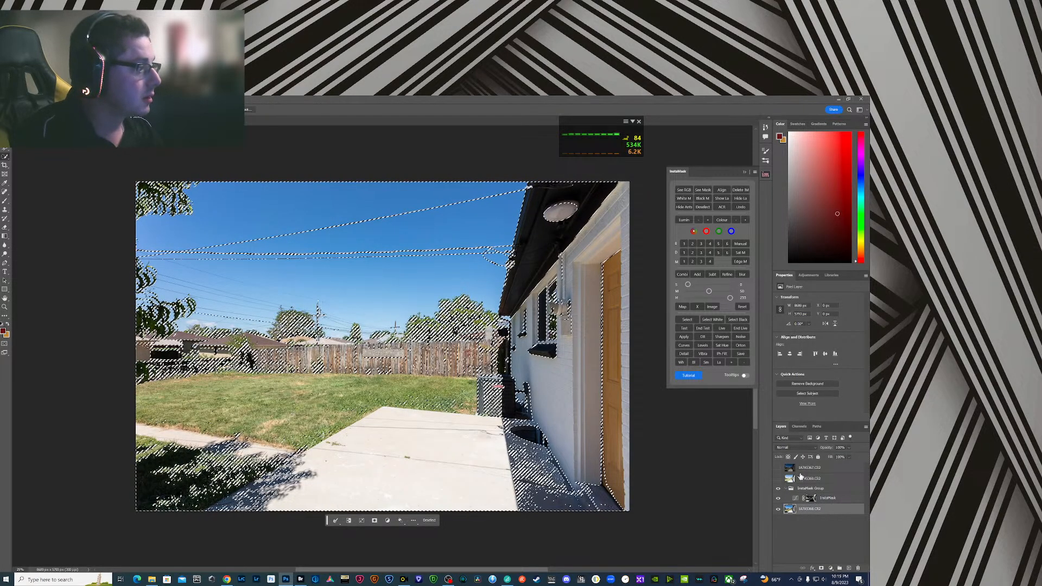
- Show the brightest exposure layer and add a layer mask to it from the dark-tone selection
{"action": "left_click", "coordinate": [779, 478]}
{"action": "left_click", "coordinate": [819, 479]}
{"action": "left_click", "coordinate": [821, 568]}
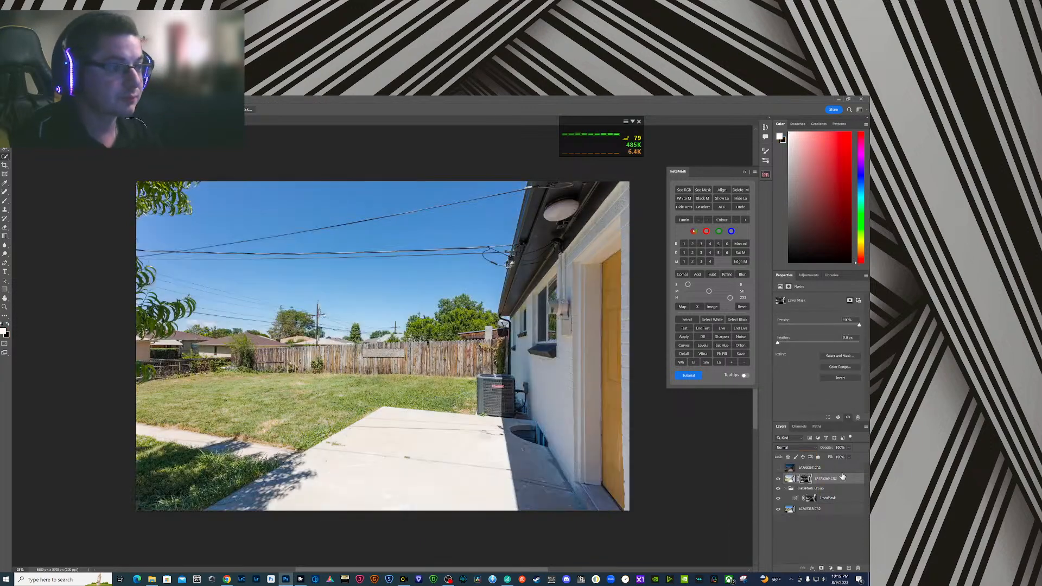
- Show the darkest exposure and in Camera Raw set Exposure +1.00, Contrast -25 and Shadows +29, and raise Blacks
{"action": "left_click", "coordinate": [778, 467]}
{"action": "left_click", "coordinate": [793, 468]}
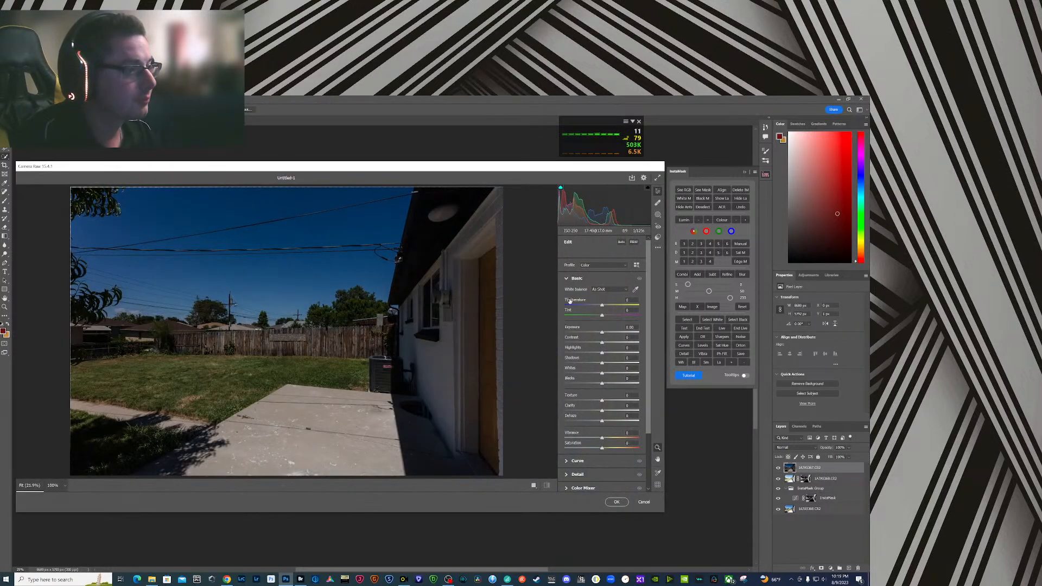
{"action": "left_click", "coordinate": [632, 327]}
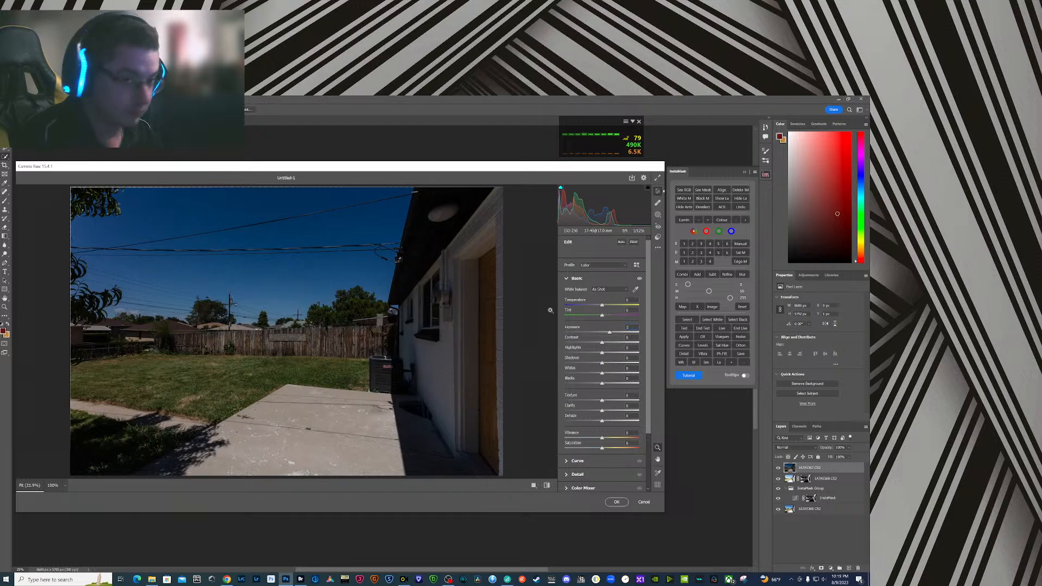
{"action": "type", "text": "1"}
{"action": "left_click_drag", "start_coordinate": [603, 345], "coordinate": [613, 384]}
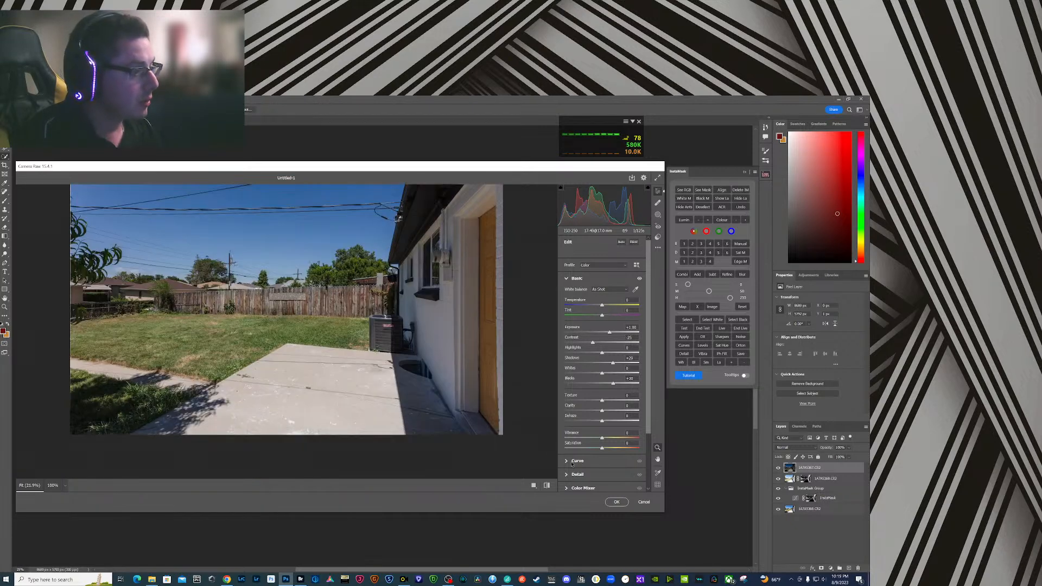
- Adjust the sky's blue saturation and raise its luminance with Color Mixer targeted adjustments, and apply Camera Raw
{"action": "scroll", "coordinate": [567, 440], "scroll_direction": "down", "scroll_amount": 2}
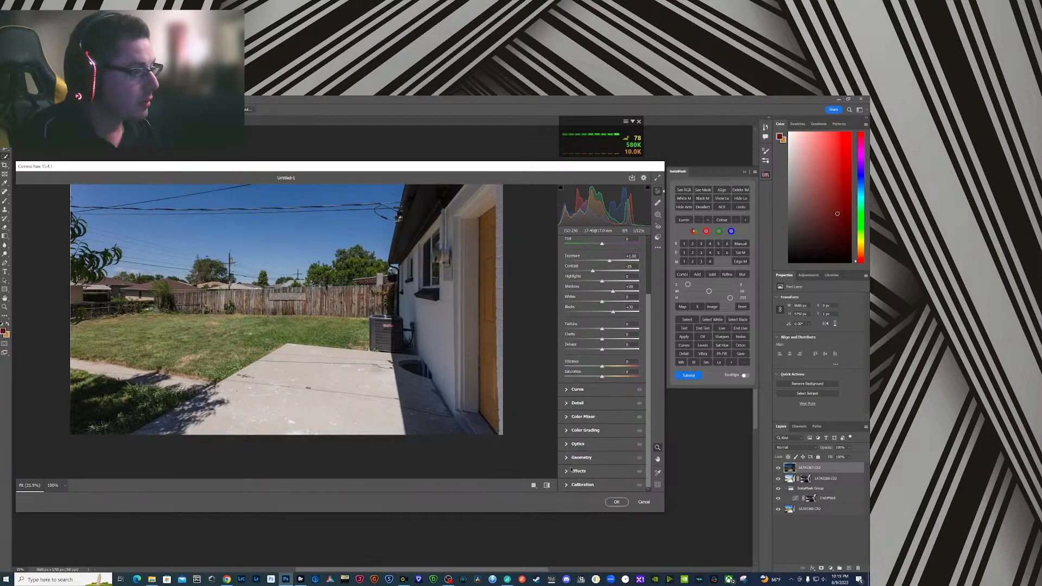
{"action": "left_click", "coordinate": [567, 417]}
{"action": "left_click", "coordinate": [638, 331]}
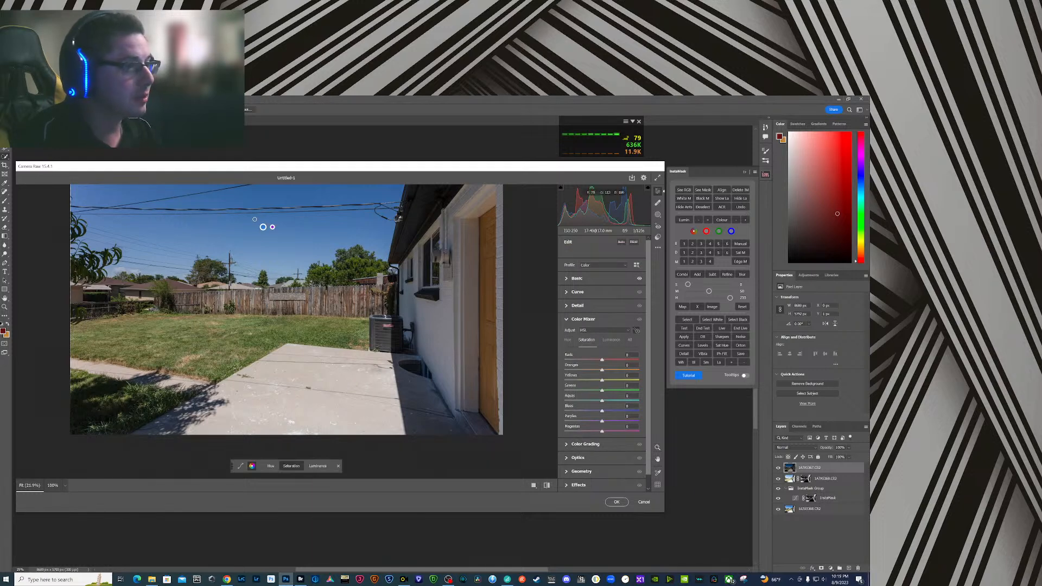
{"action": "left_click_drag", "start_coordinate": [285, 229], "coordinate": [302, 227]}
{"action": "left_click", "coordinate": [318, 466]}
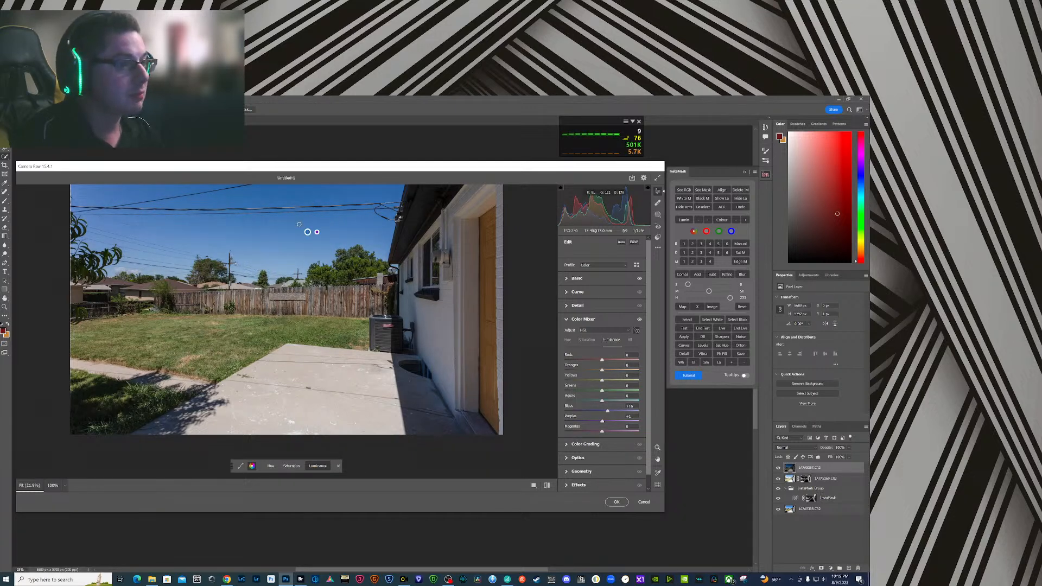
{"action": "left_click", "coordinate": [615, 502]}
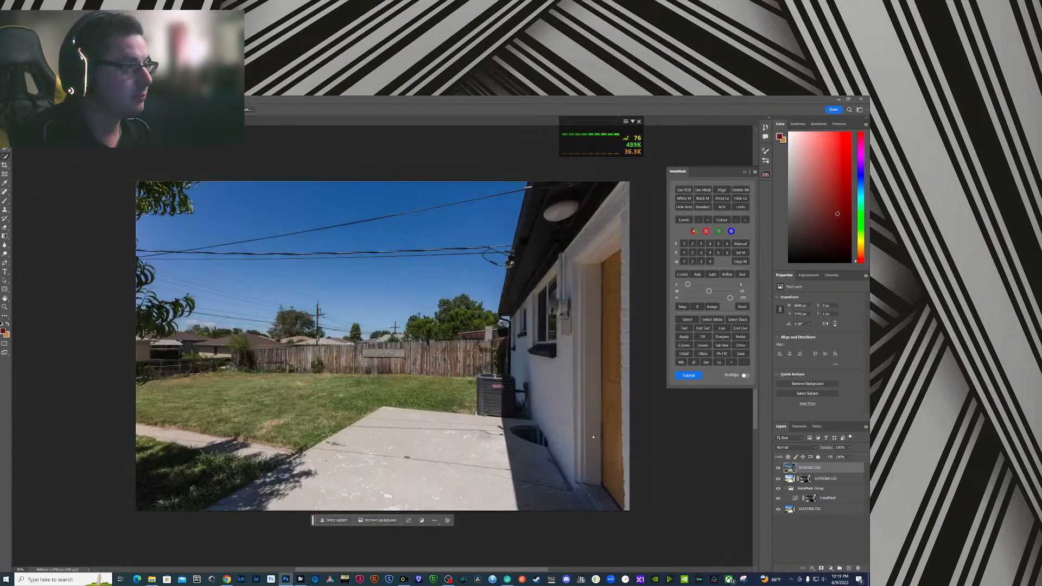
- Hide the darkest exposure and merge the layers beneath it into a new merged layer, keeping the originals
{"action": "left_click", "coordinate": [777, 469]}
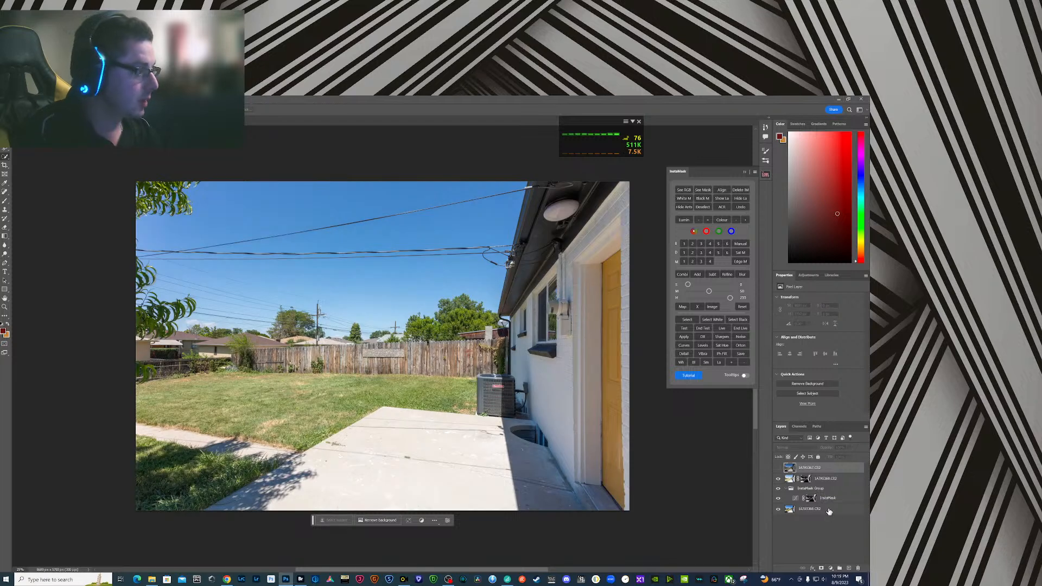
{"action": "left_click", "coordinate": [827, 509]}
{"action": "left_click", "coordinate": [829, 484]}
{"action": "right_click", "coordinate": [829, 484]}
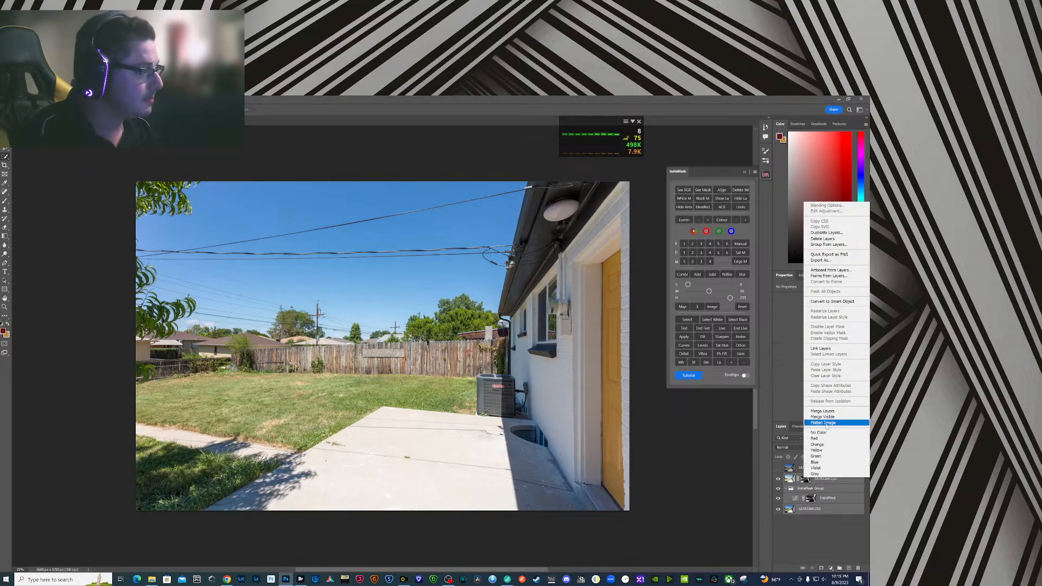
{"action": "left_click", "coordinate": [826, 411]}
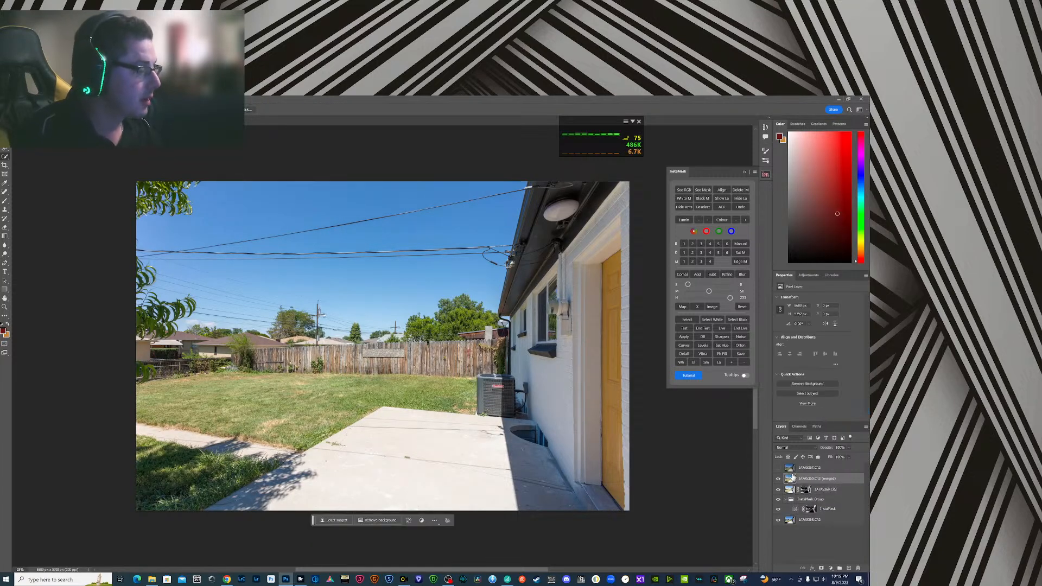
- Generate a level 3 bright-tone InstaMask selection, show the darkest exposure and add a layer mask to it from that selection
{"action": "left_click", "coordinate": [702, 245]}
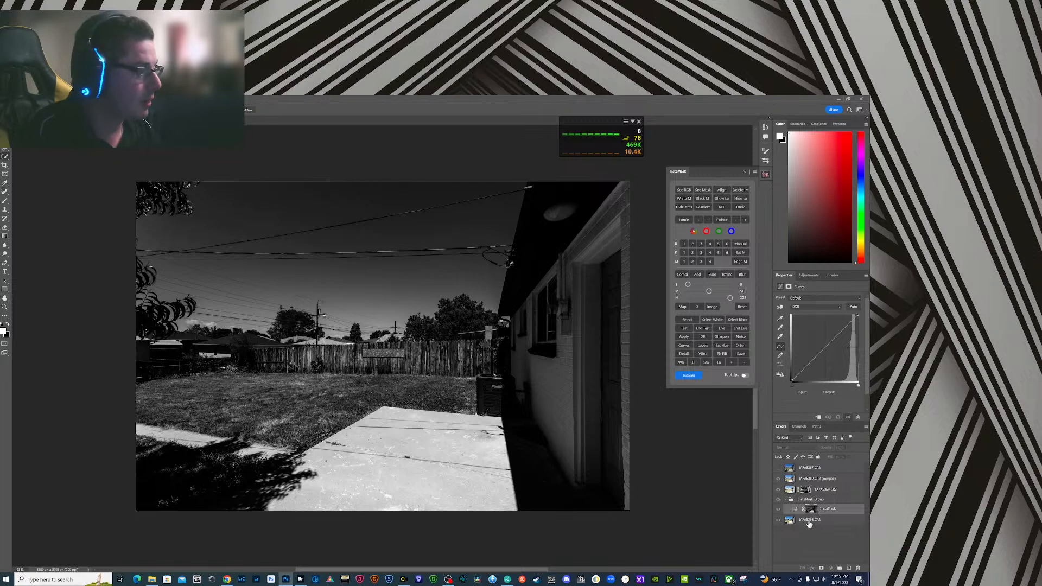
{"action": "left_click", "coordinate": [809, 520]}
{"action": "left_click", "coordinate": [778, 469]}
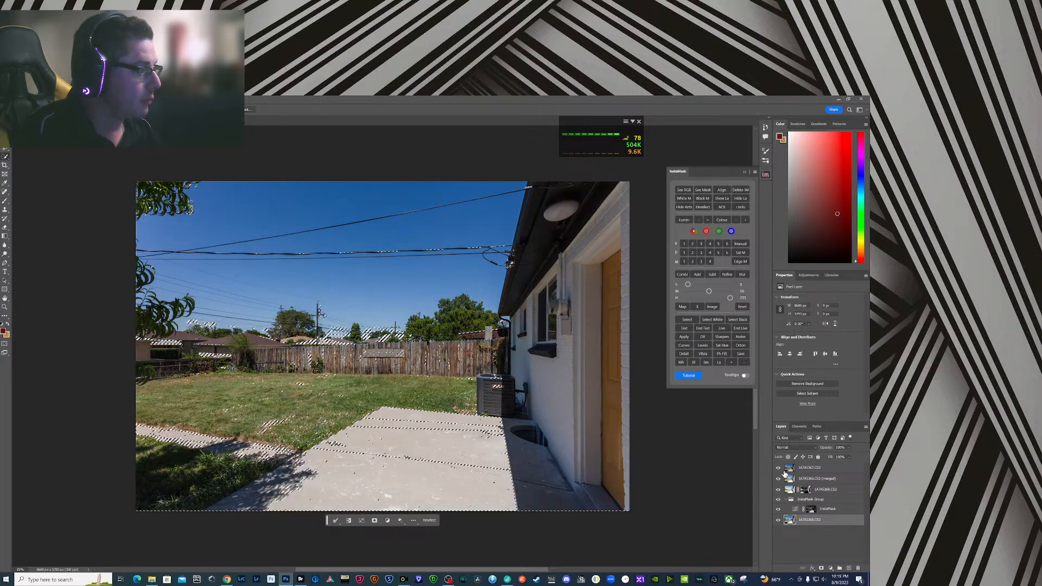
{"action": "left_click", "coordinate": [812, 468]}
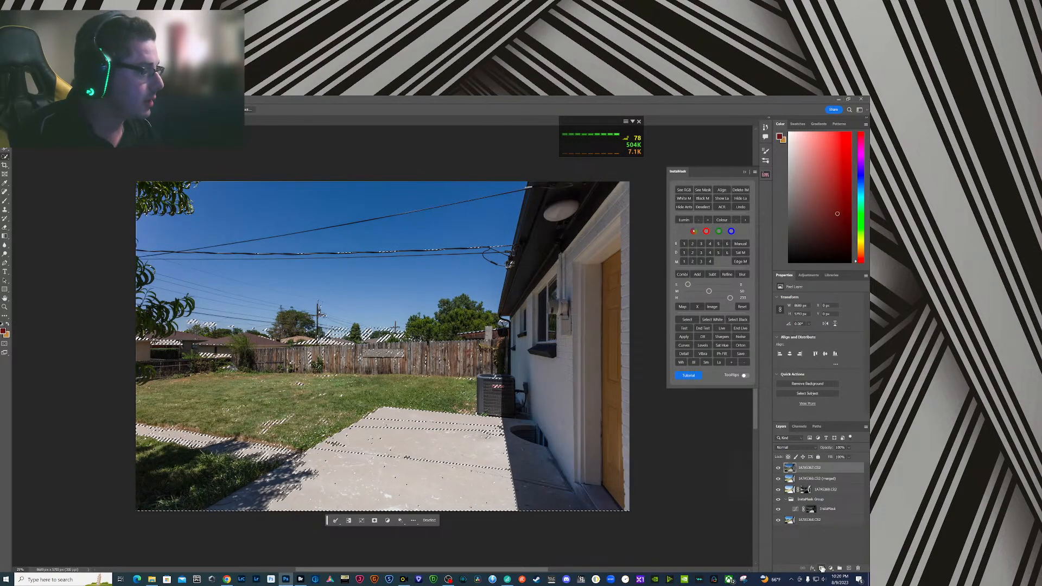
{"action": "left_click", "coordinate": [822, 568]}
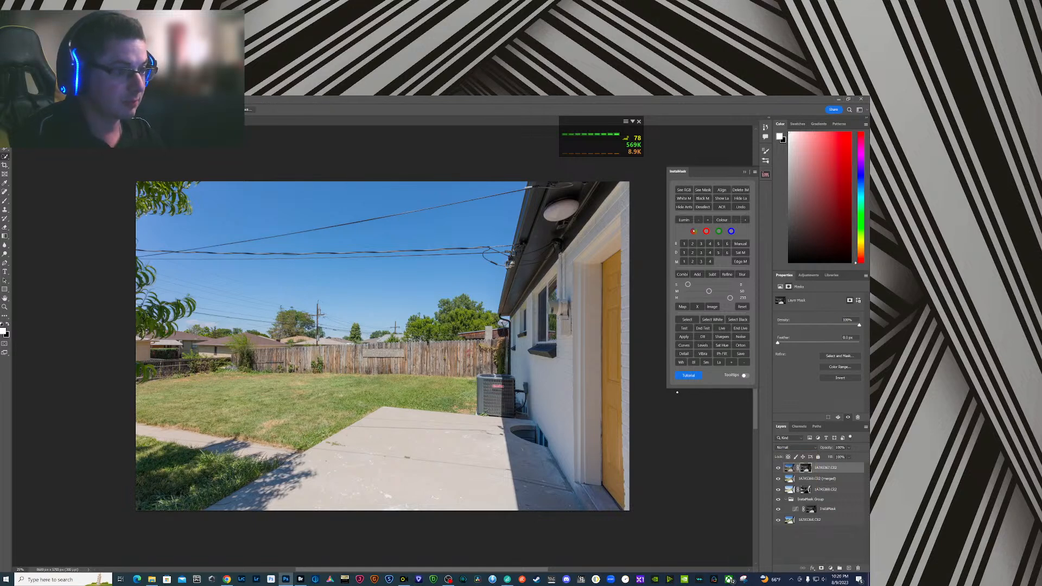
- Merge all the layers into a new merged layer at the top of the stack, keeping the originals
{"action": "left_click", "coordinate": [813, 522]}
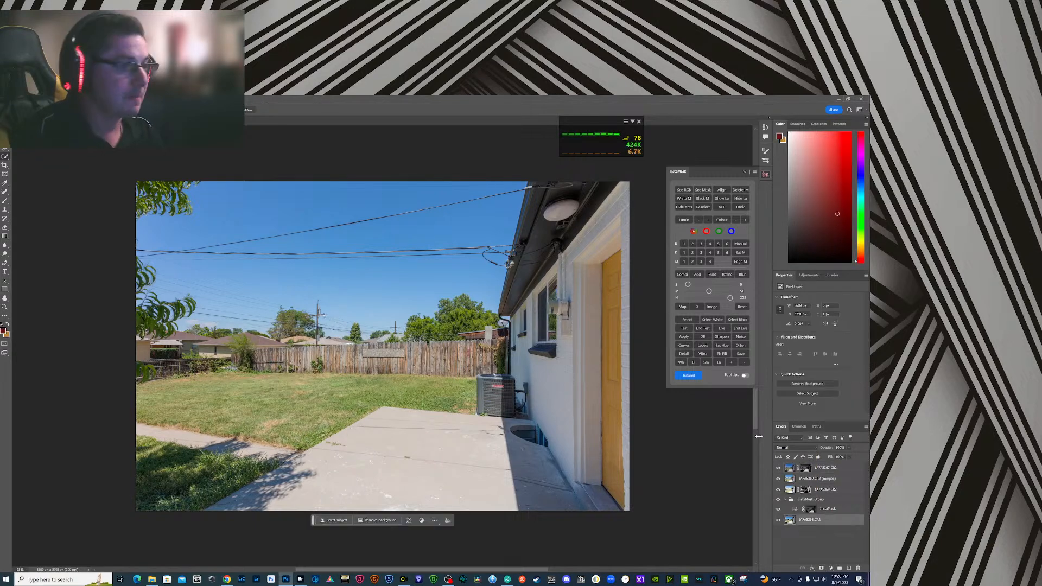
{"action": "left_click", "coordinate": [813, 471], "text": "shift"}
{"action": "right_click", "coordinate": [814, 471]}
{"action": "left_click", "coordinate": [825, 402]}
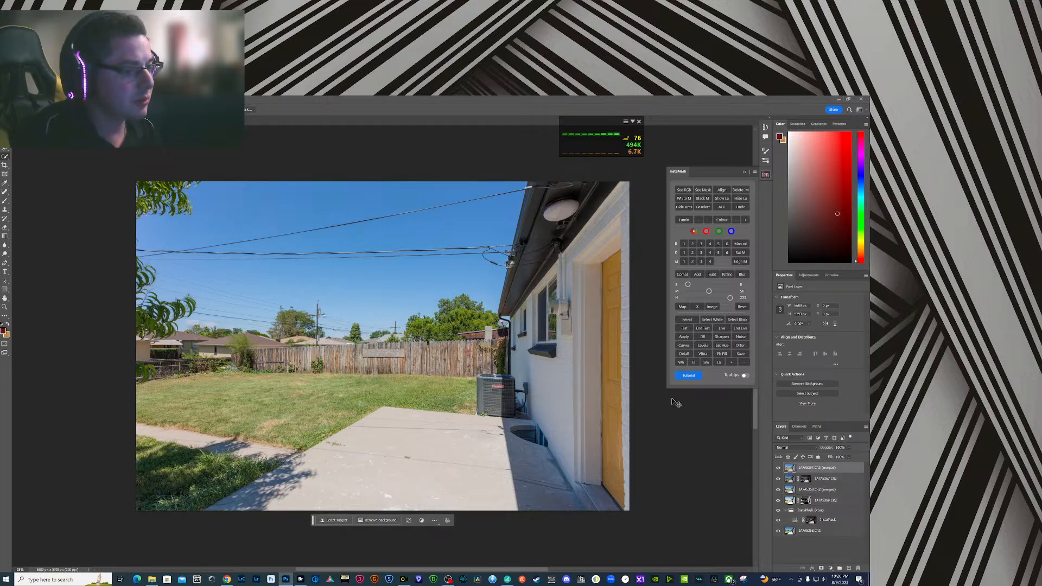
- In Camera Raw, set the merged layer to Exposure +0.15, Contrast +21, Highlights -27, Shadows +19, Whites +6 and Blacks +17
{"action": "key", "text": "ctrl+shift+a"}
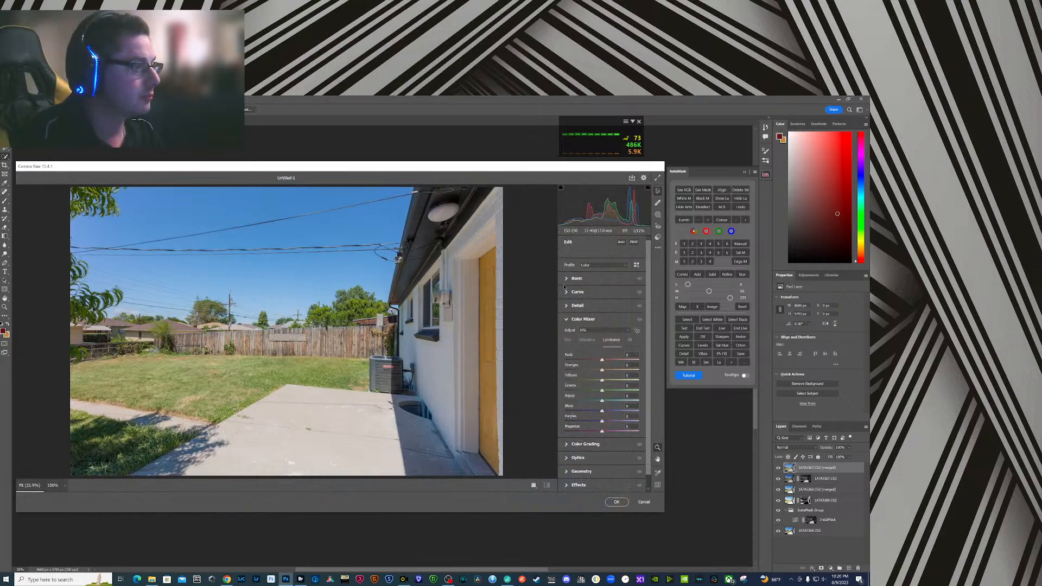
{"action": "left_click", "coordinate": [568, 279]}
{"action": "left_click_drag", "start_coordinate": [602, 343], "coordinate": [608, 344]}
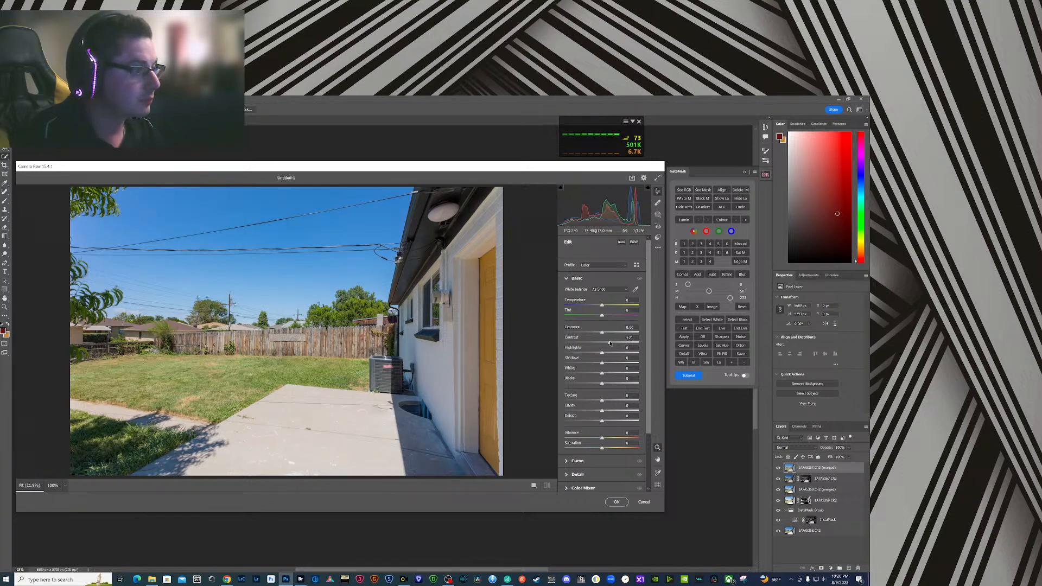
{"action": "left_click_drag", "start_coordinate": [602, 333], "coordinate": [603, 333]}
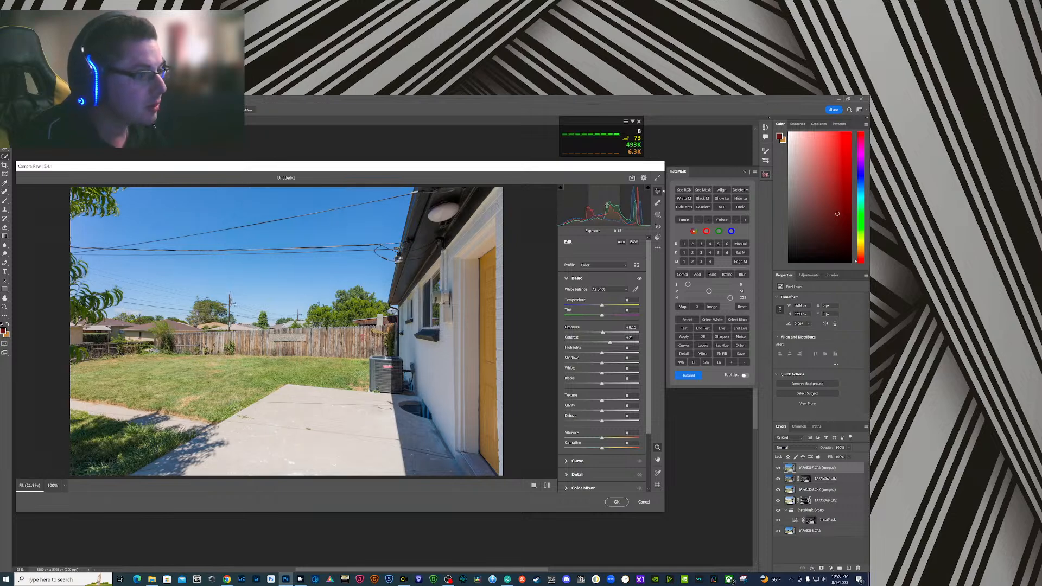
{"action": "left_click_drag", "start_coordinate": [644, 205], "coordinate": [647, 205]}
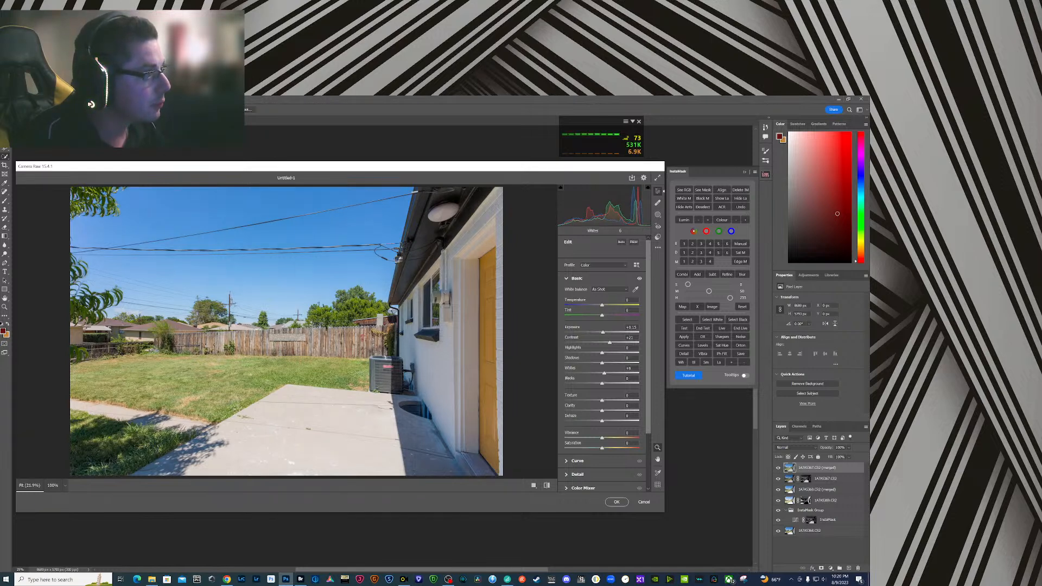
{"action": "left_click_drag", "start_coordinate": [577, 205], "coordinate": [581, 206]}
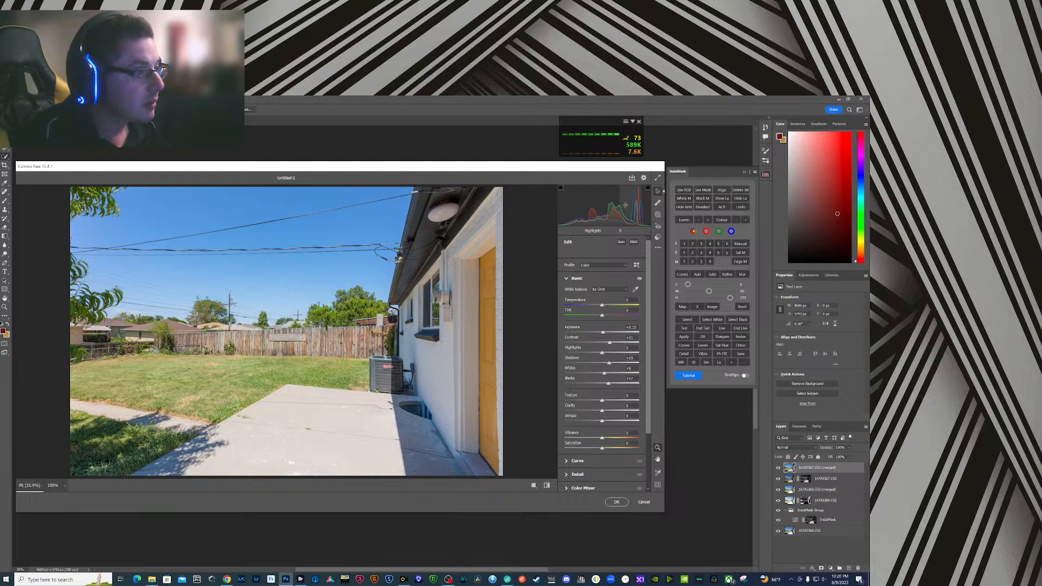
{"action": "left_click_drag", "start_coordinate": [619, 207], "coordinate": [618, 206]}
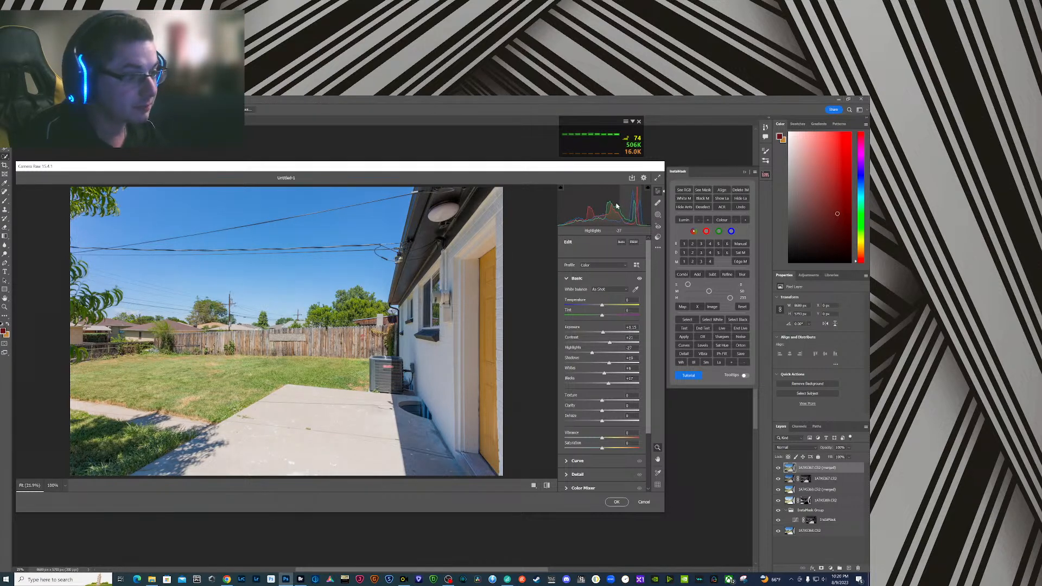
- Sharpen the image in the Detail settings with Sharpening 107 and Masking 55
{"action": "scroll", "coordinate": [581, 455], "scroll_direction": "down", "scroll_amount": 2}
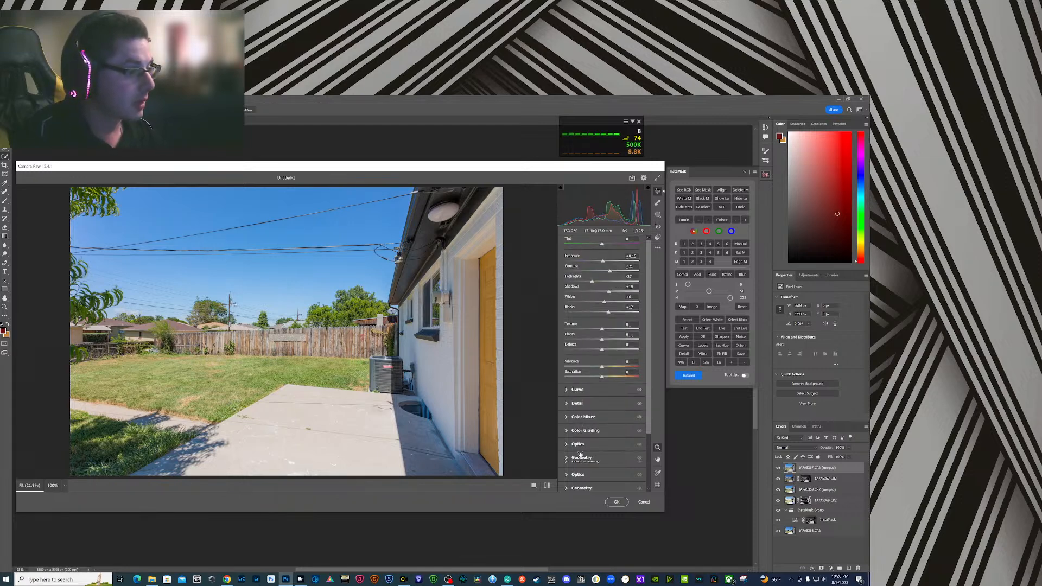
{"action": "left_click", "coordinate": [566, 404]}
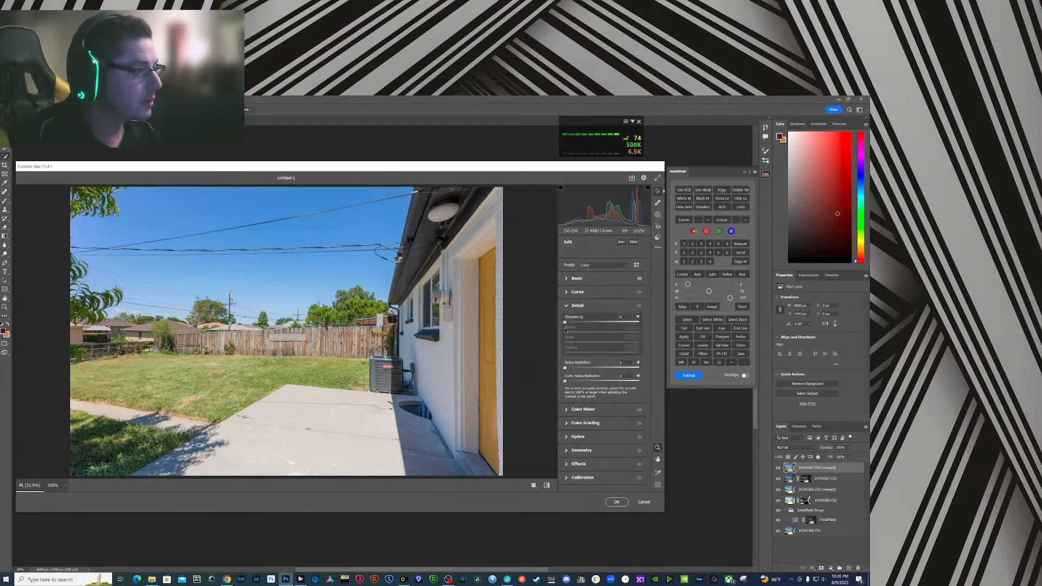
{"action": "left_click_drag", "start_coordinate": [566, 322], "coordinate": [618, 323]}
{"action": "key", "text": "alt"}
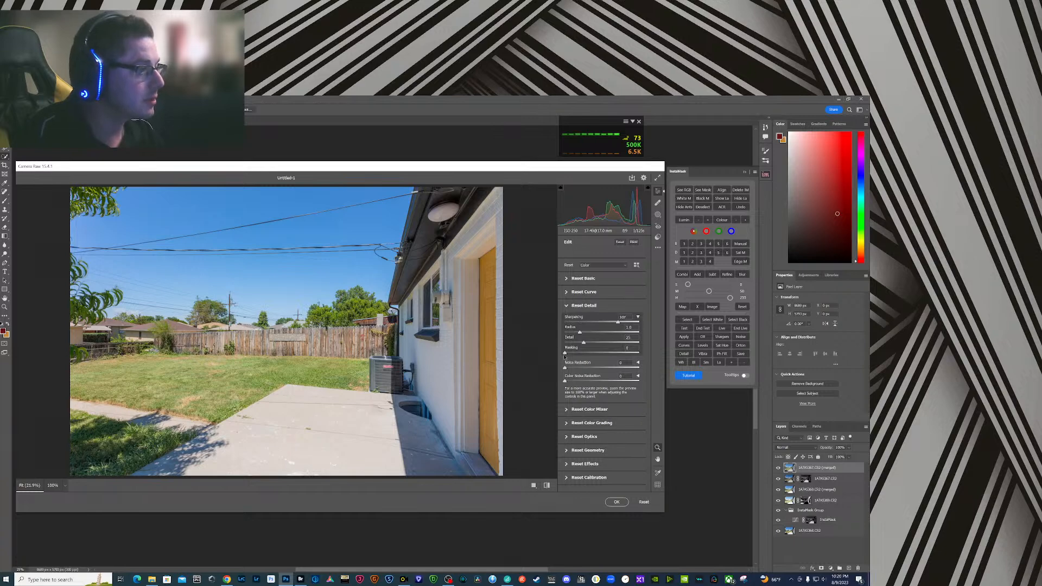
{"action": "left_click_drag", "start_coordinate": [566, 354], "coordinate": [606, 353]}
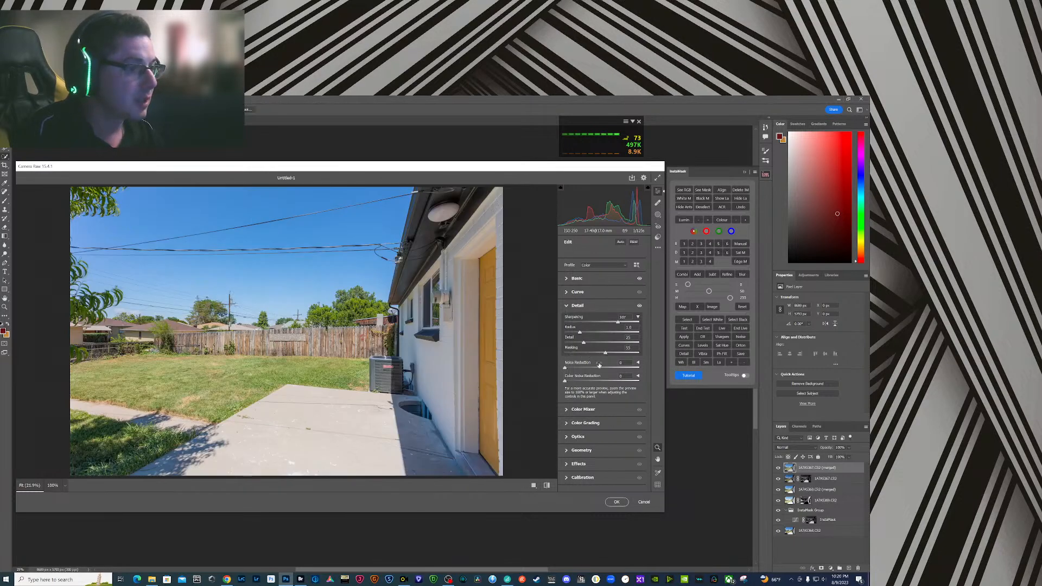
- Straighten the perspective with Guided Upright, drawing vertical guides along the brick edge beside the door and near the neighbouring house
{"action": "left_click", "coordinate": [568, 451]}
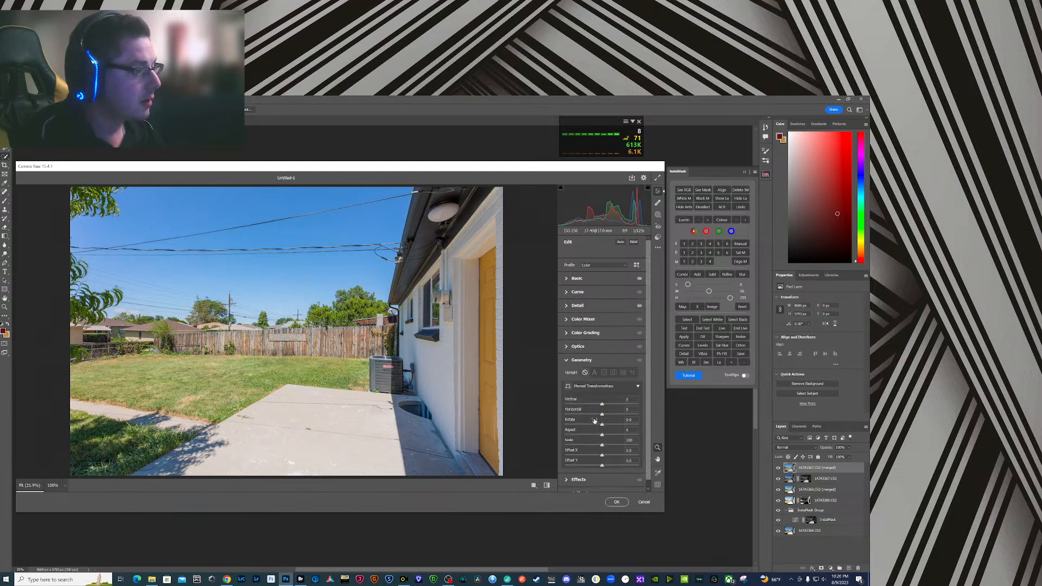
{"action": "left_click", "coordinate": [633, 373]}
{"action": "mouse_move", "coordinate": [495, 216]}
{"action": "left_mouse_down"}
{"action": "mouse_move", "coordinate": [498, 473]}
{"action": "mouse_move", "coordinate": [497, 448]}
{"action": "left_mouse_up"}
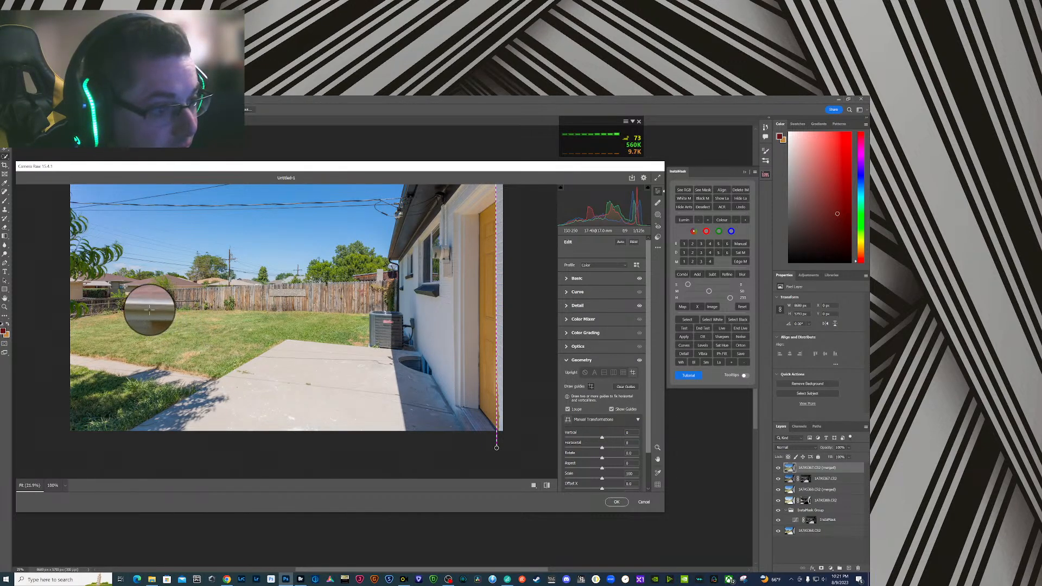
{"action": "left_click_drag", "start_coordinate": [125, 286], "coordinate": [125, 296]}
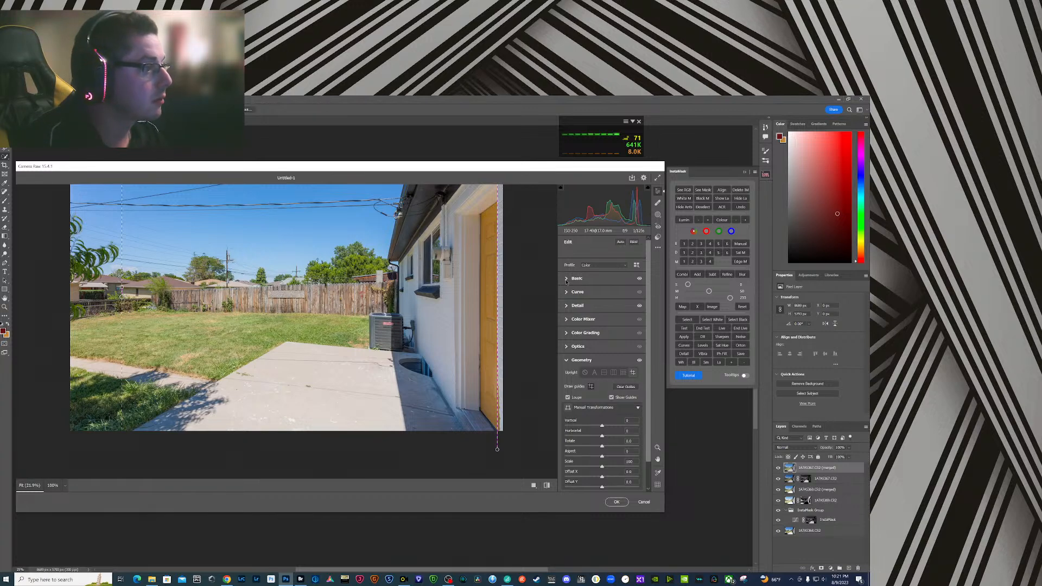
- Boost the lawn's saturation with a Color Mixer targeted adjustment, Yellows +13 and Greens +12, and apply Camera Raw
{"action": "left_click", "coordinate": [577, 320]}
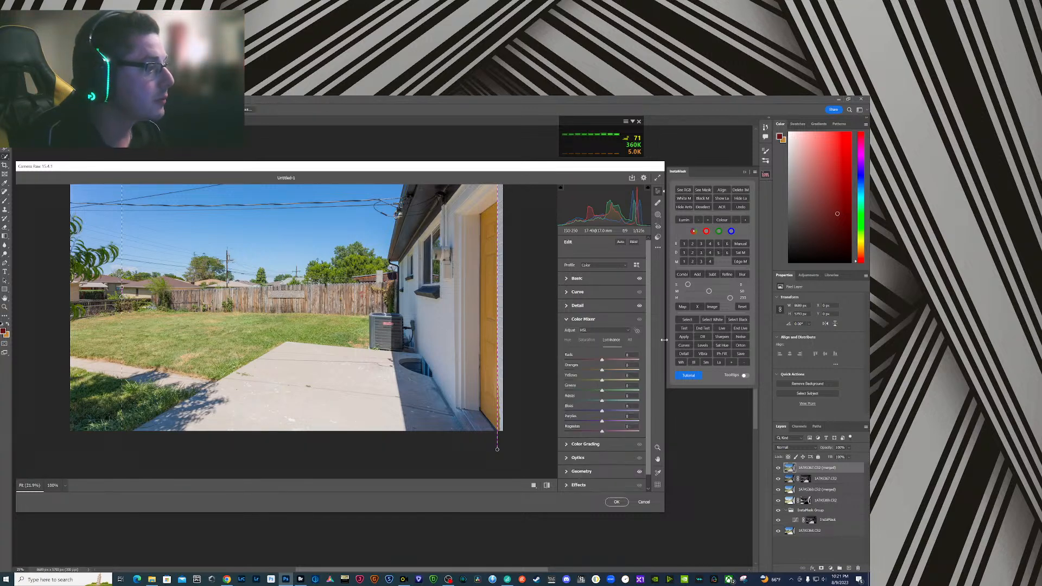
{"action": "left_click", "coordinate": [587, 342]}
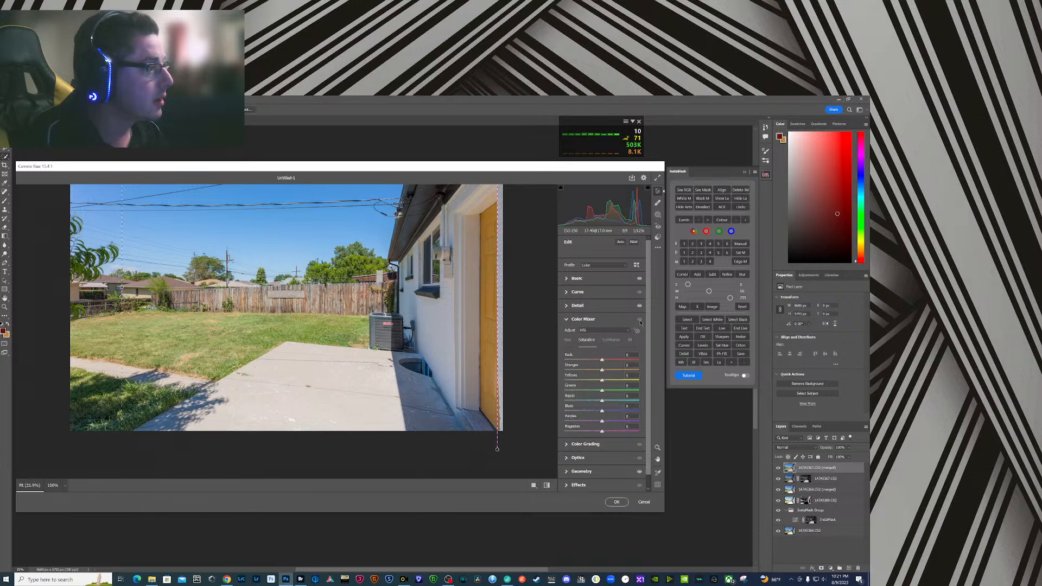
{"action": "left_click", "coordinate": [637, 330]}
{"action": "mouse_move", "coordinate": [252, 337]}
{"action": "left_mouse_down"}
{"action": "mouse_move", "coordinate": [270, 329]}
{"action": "mouse_move", "coordinate": [257, 355]}
{"action": "left_mouse_up"}
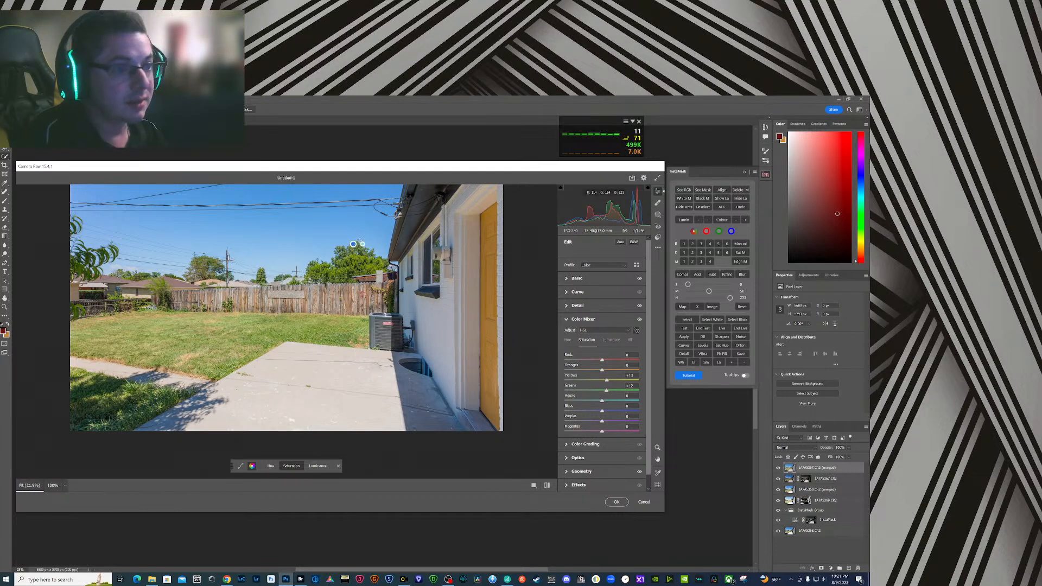
{"action": "left_click", "coordinate": [617, 502]}
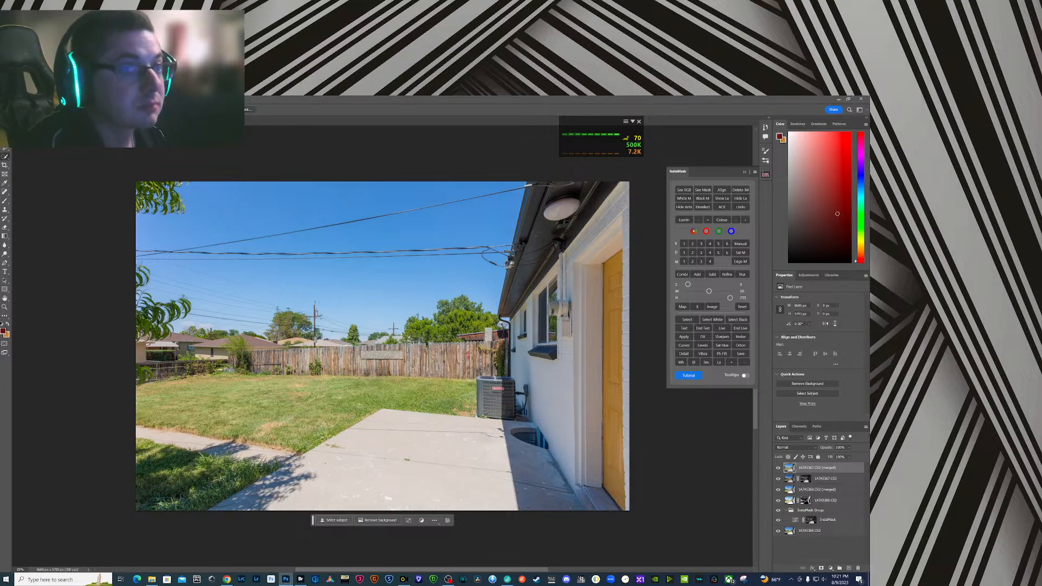
- Start saving the layered document to the computer and browse to the current shoot's job folder on the SSD Storage (F:) drive
{"action": "key", "text": "ctrl+w"}
{"action": "key", "text": "Return"}
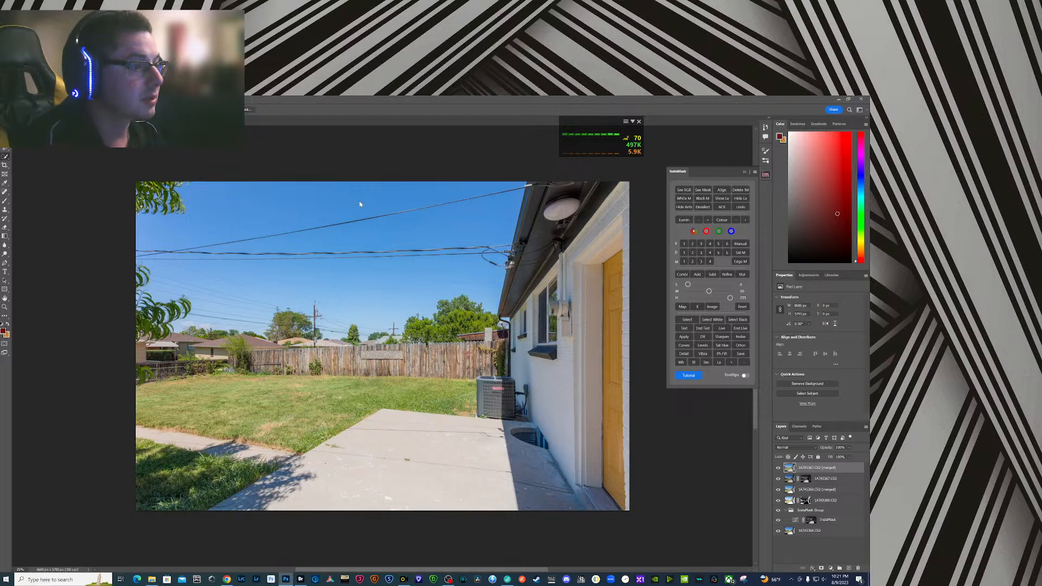
{"action": "left_click", "coordinate": [109, 271]}
{"action": "left_click", "coordinate": [108, 282]}
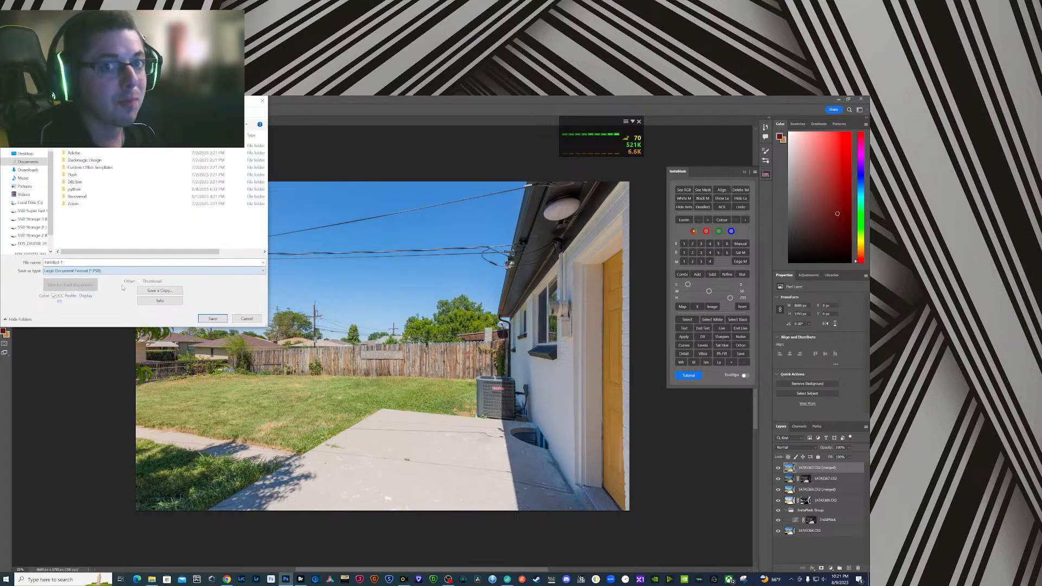
{"action": "left_click", "coordinate": [31, 228]}
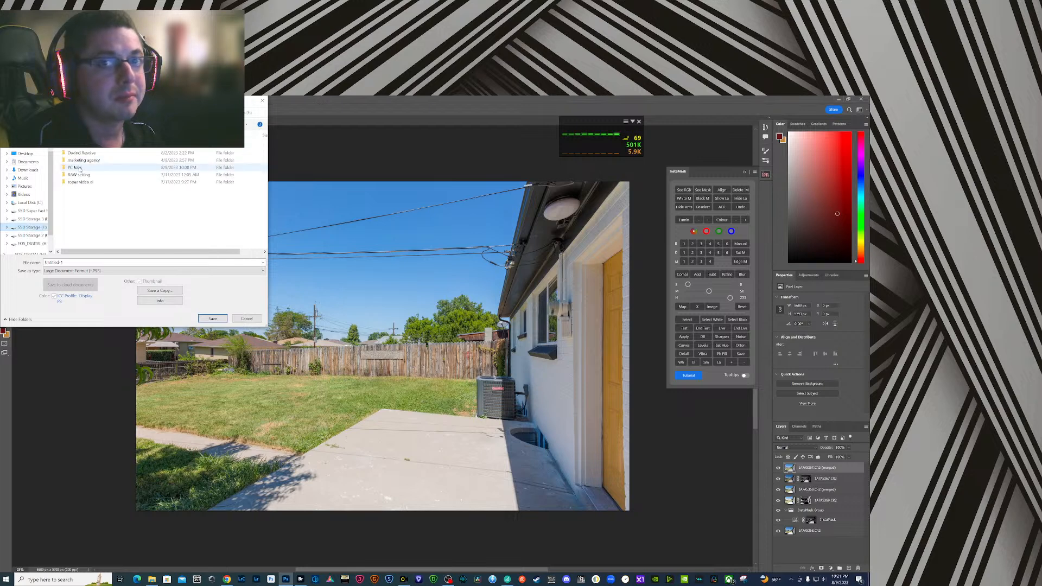
{"action": "double_click", "coordinate": [102, 205]}
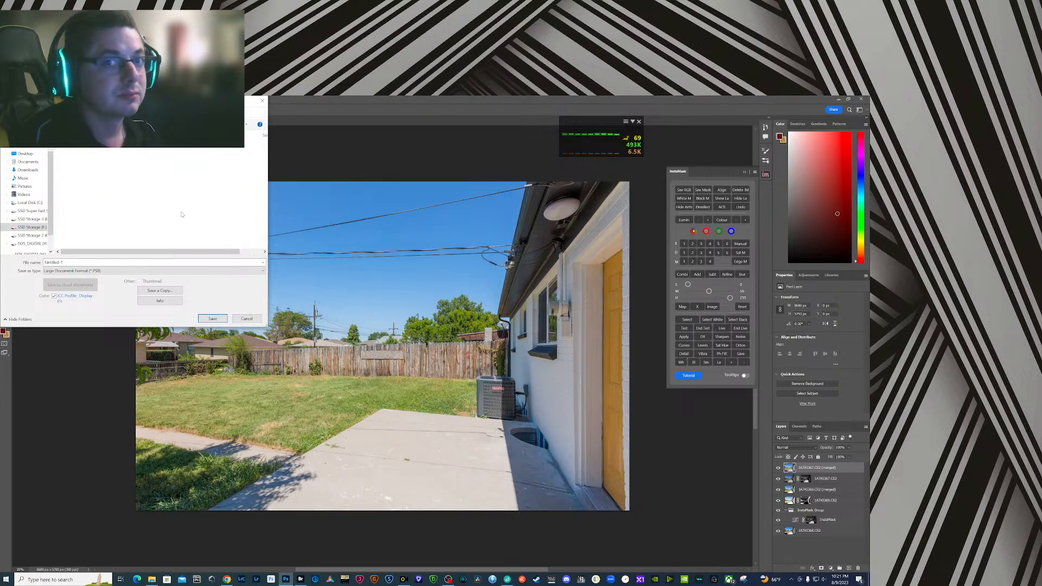
- Create a folder named PSB in the job folder and save the document in it in Large Document Format
{"action": "type", "text": "PS"}
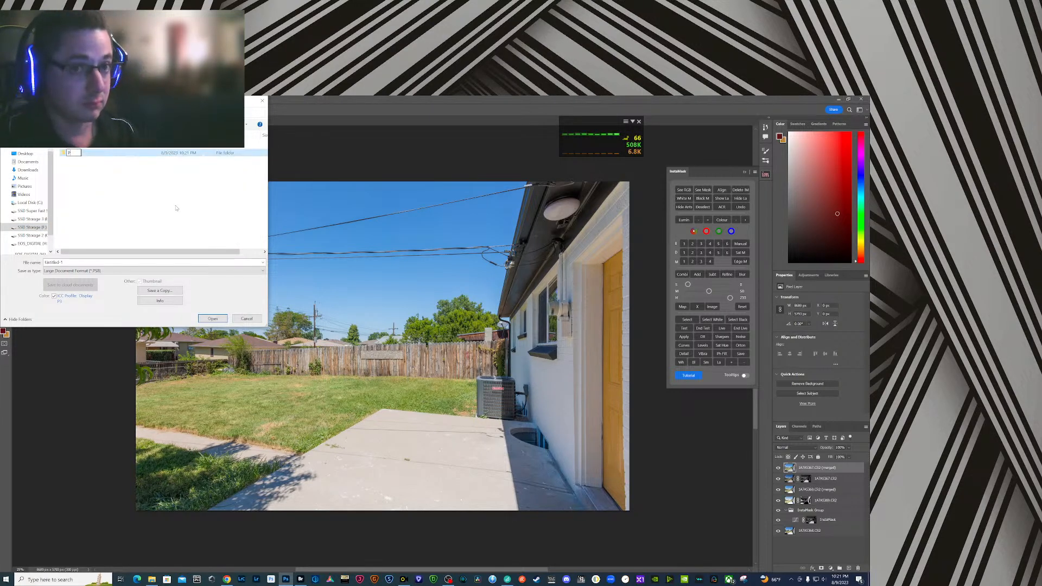
{"action": "type", "text": "B"}
{"action": "key", "text": "Return"}
{"action": "left_click", "coordinate": [212, 318]}
{"action": "left_click", "coordinate": [212, 319]}
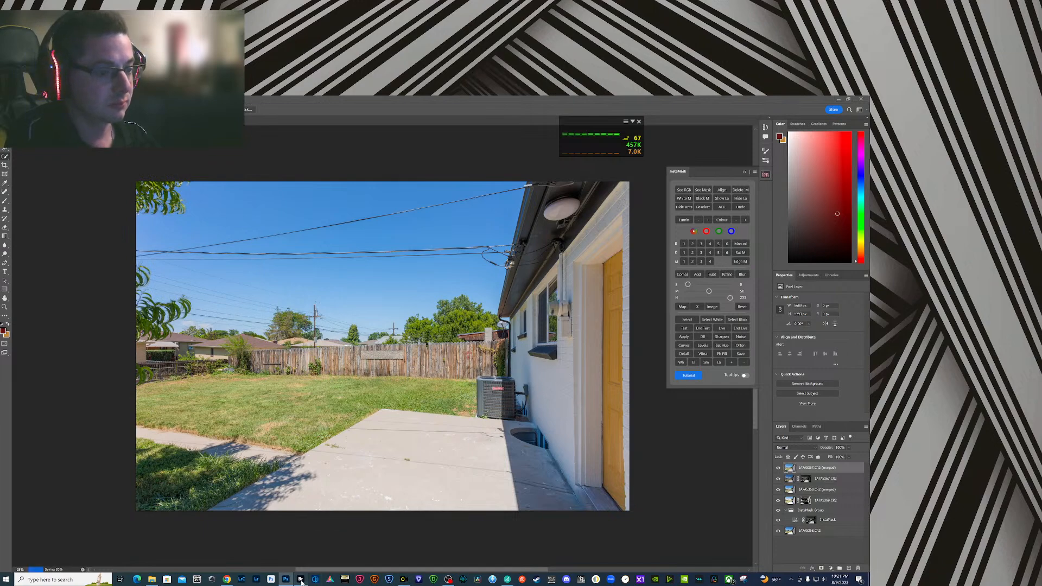
- Switch to Adobe Bridge and label the five bracketed exposures of the finished backyard view as Approved
{"action": "left_click", "coordinate": [301, 580]}
{"action": "left_click", "coordinate": [308, 236]}
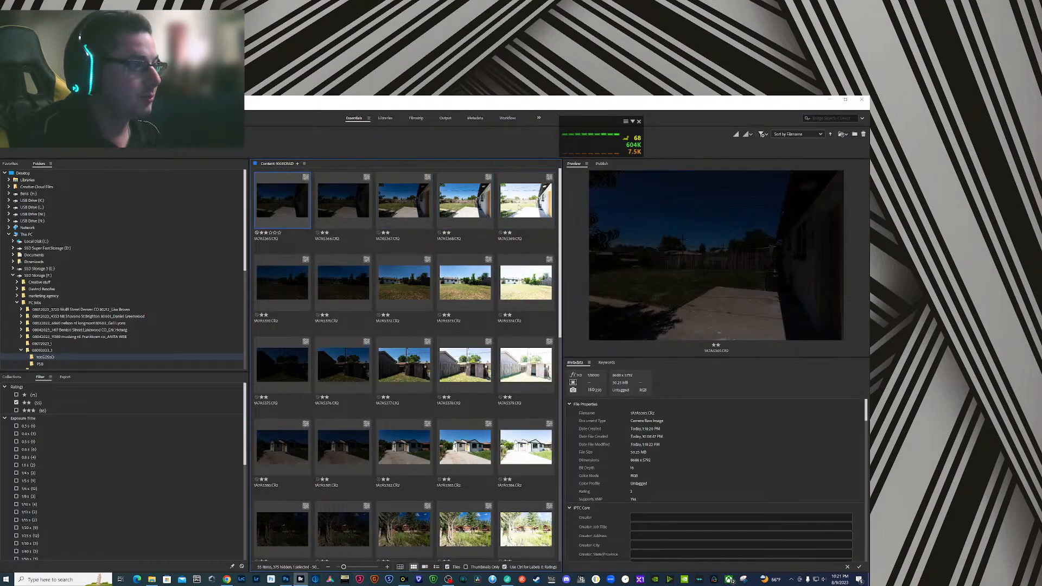
{"action": "left_click", "coordinate": [518, 208], "text": "shift"}
{"action": "right_click", "coordinate": [524, 198]}
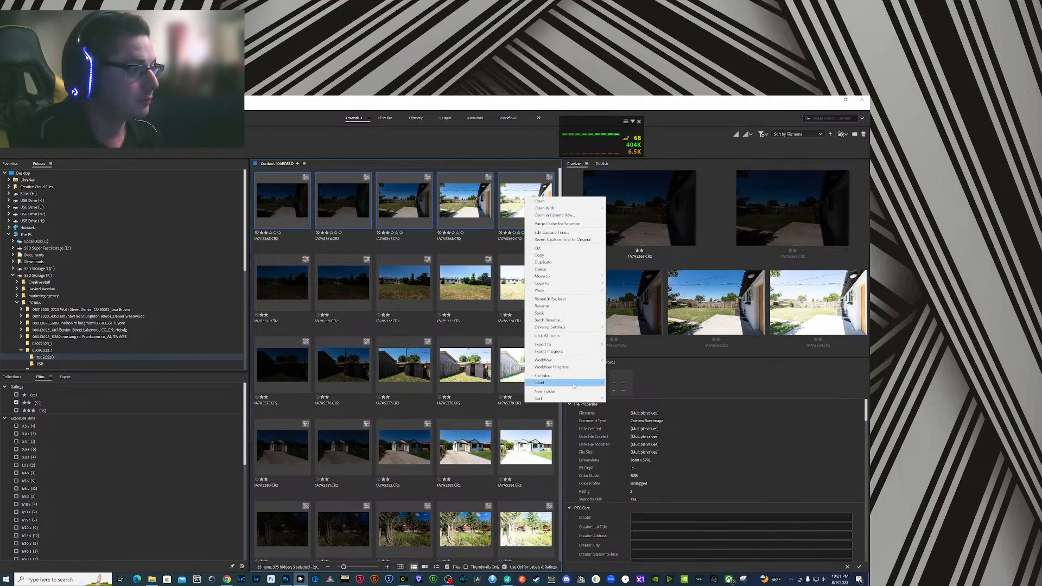
{"action": "mouse_move", "coordinate": [574, 386]}
{"action": "left_click", "coordinate": [625, 403]}
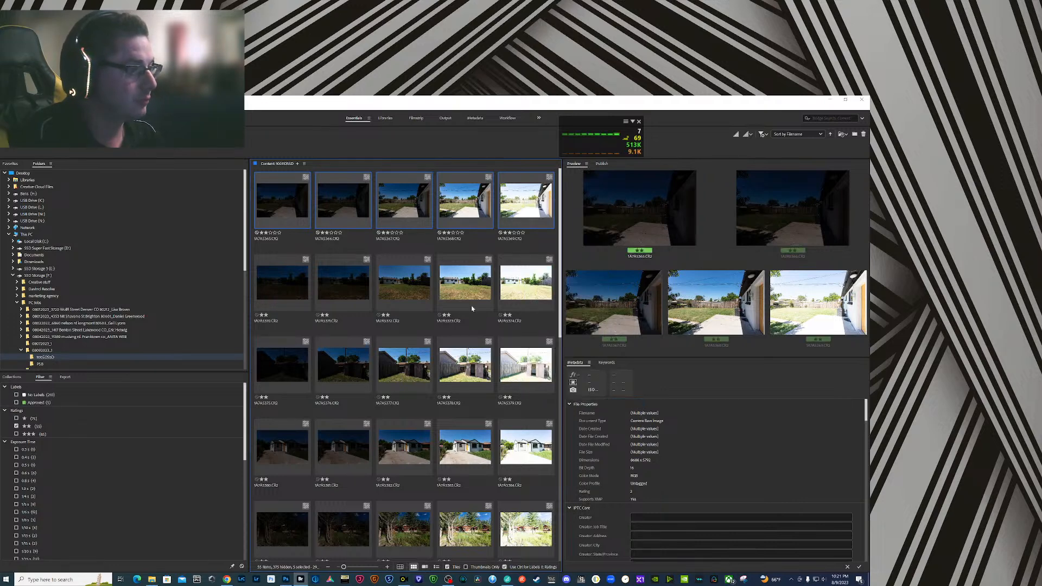
- Load the three brighter bracketed exposures of the wide backyard view from Bridge into one Photoshop document as layers
{"action": "left_click", "coordinate": [412, 286]}
{"action": "left_click", "coordinate": [529, 304], "text": "shift"}
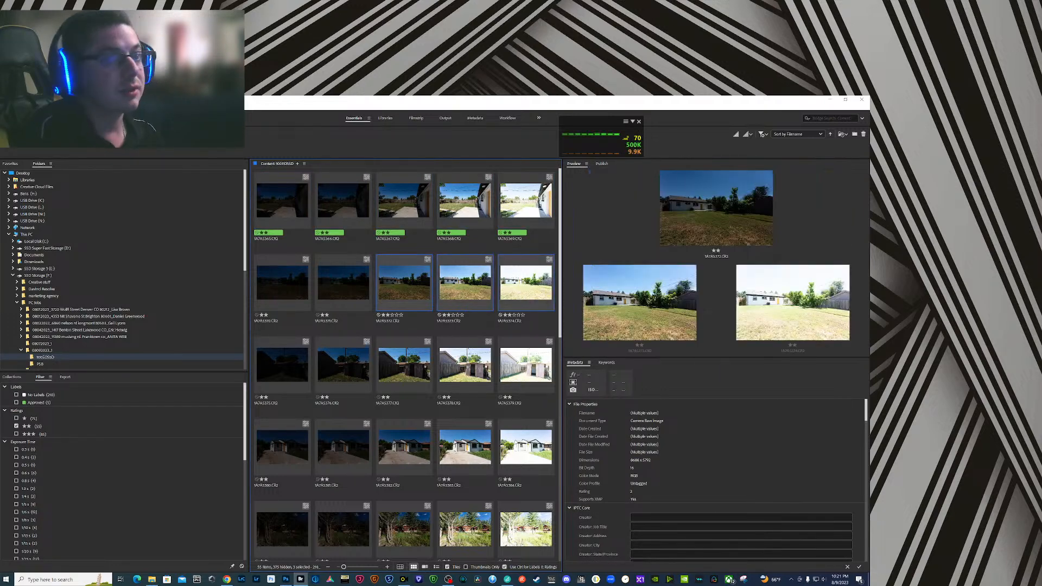
{"action": "left_click", "coordinate": [63, 107]}
{"action": "mouse_move", "coordinate": [93, 175]}
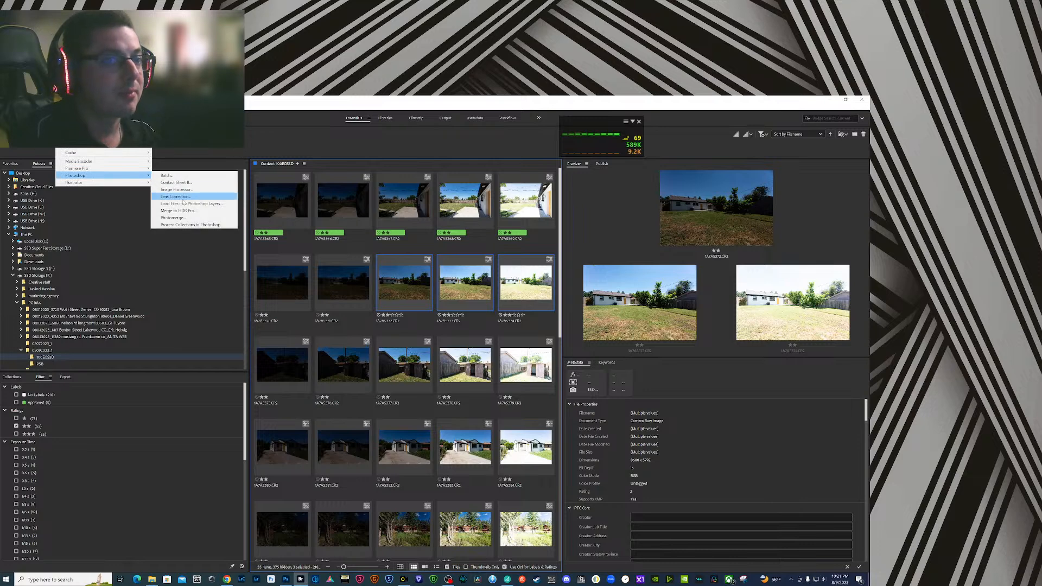
{"action": "left_click", "coordinate": [186, 204]}
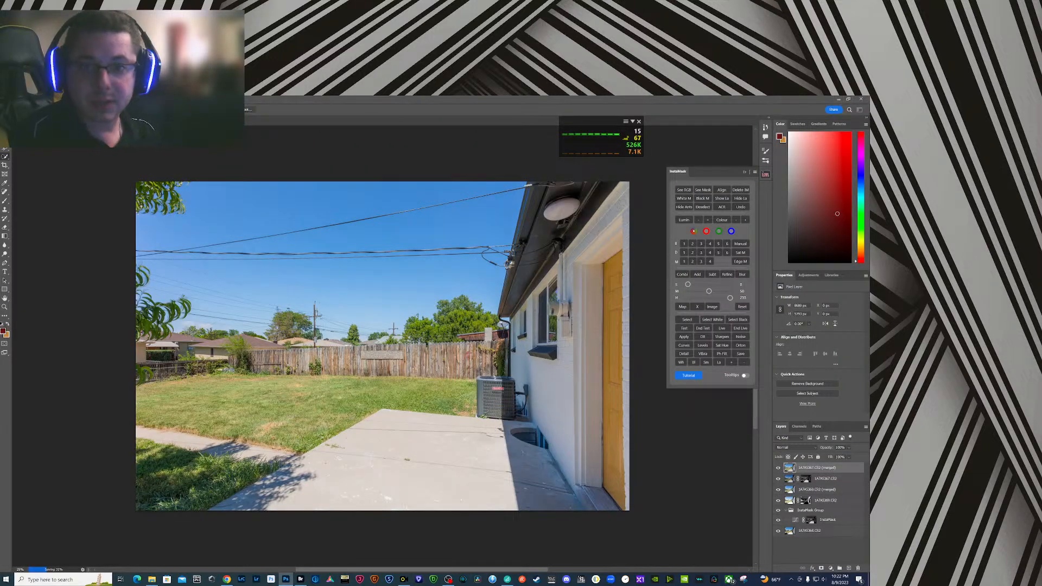
{"action": "key", "text": "alt+Tab"}
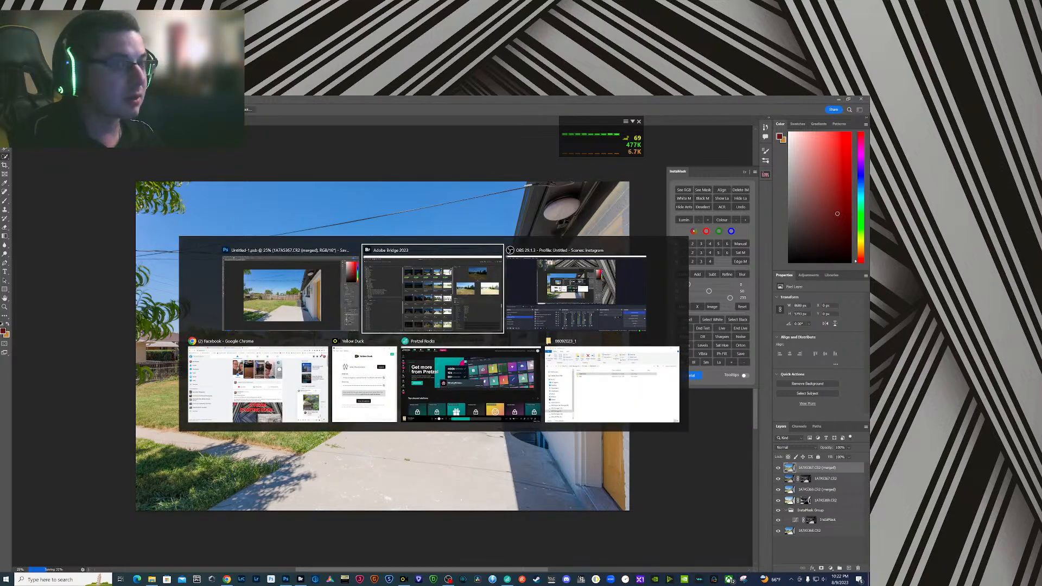
{"action": "key", "text": "alt+Tab"}
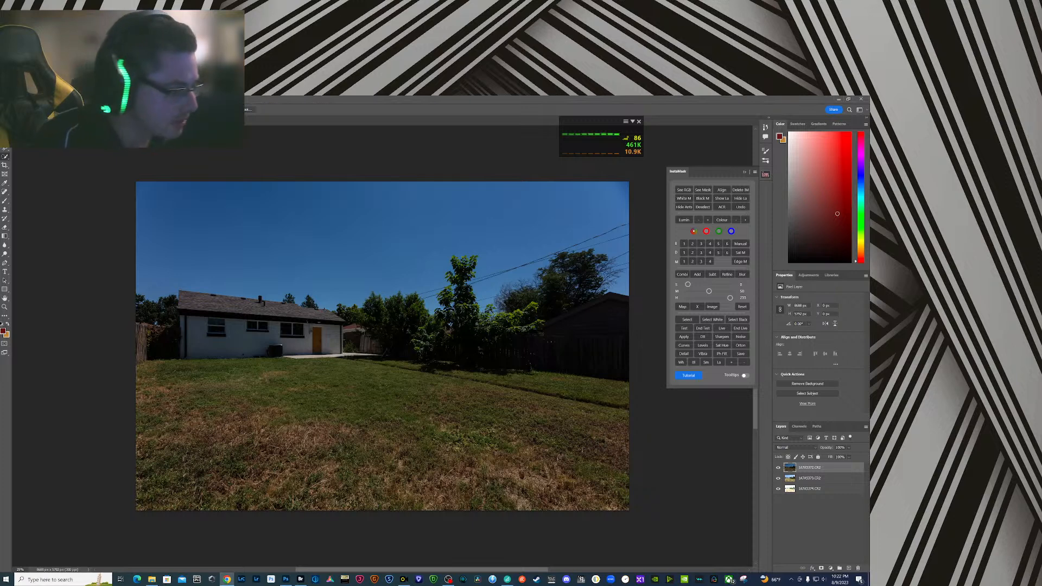
- Inspect the exposures beneath the dark layer, move the mid exposure to the bottom of the stack, and show the dark layer again
{"action": "left_click", "coordinate": [110, 367]}
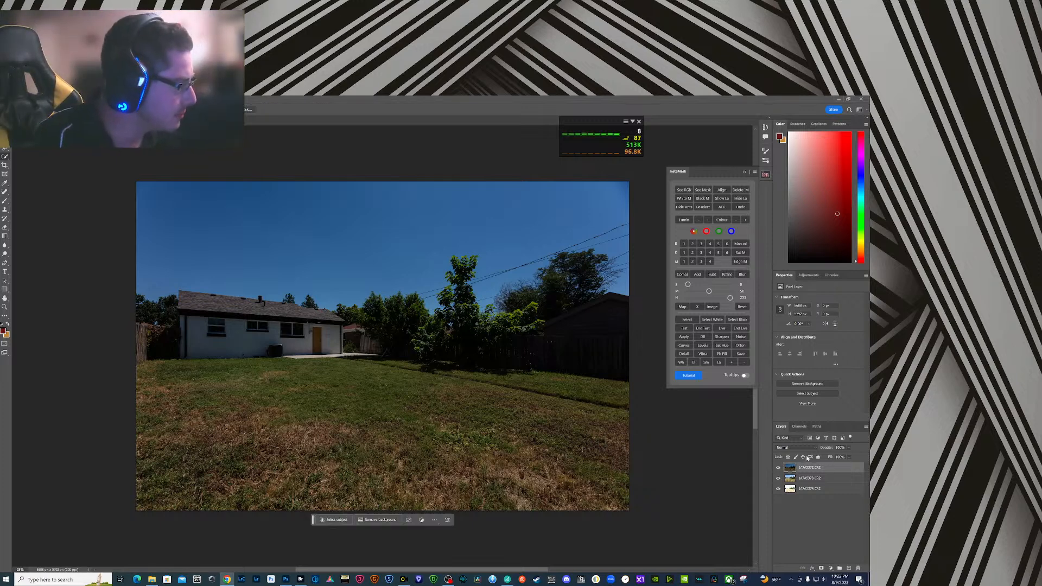
{"action": "left_click", "coordinate": [778, 468]}
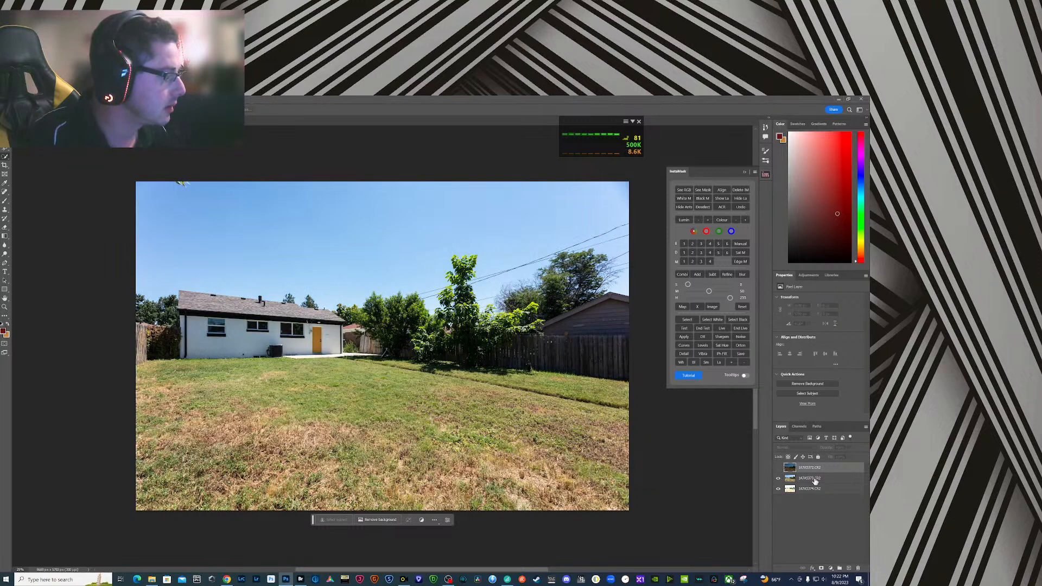
{"action": "left_click_drag", "start_coordinate": [821, 481], "coordinate": [820, 494]}
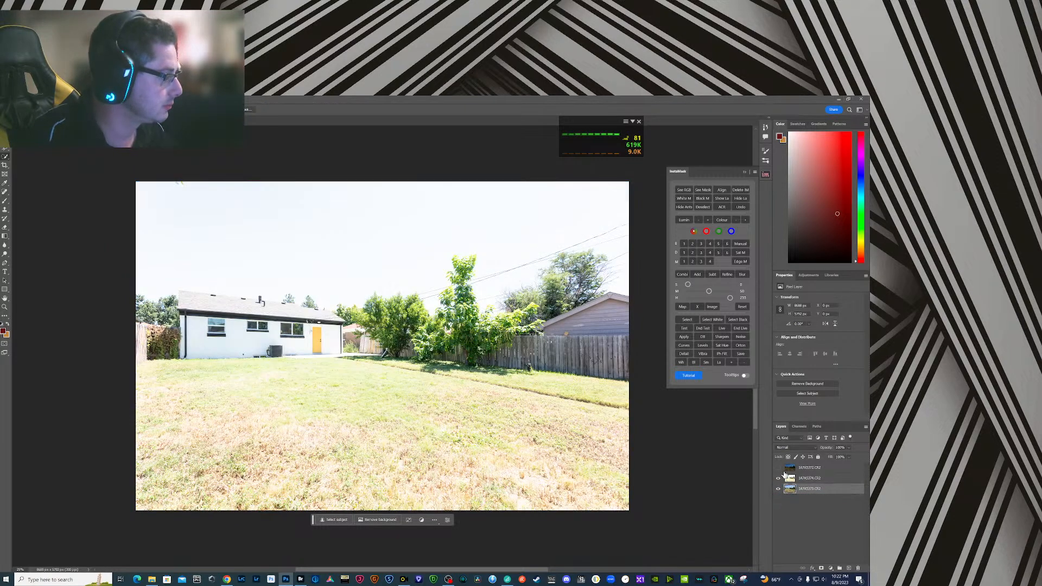
{"action": "left_click", "coordinate": [778, 467]}
- Align all three exposure layers with InstaMask and set their opacity to 30%
{"action": "left_click", "coordinate": [822, 470], "text": "shift"}
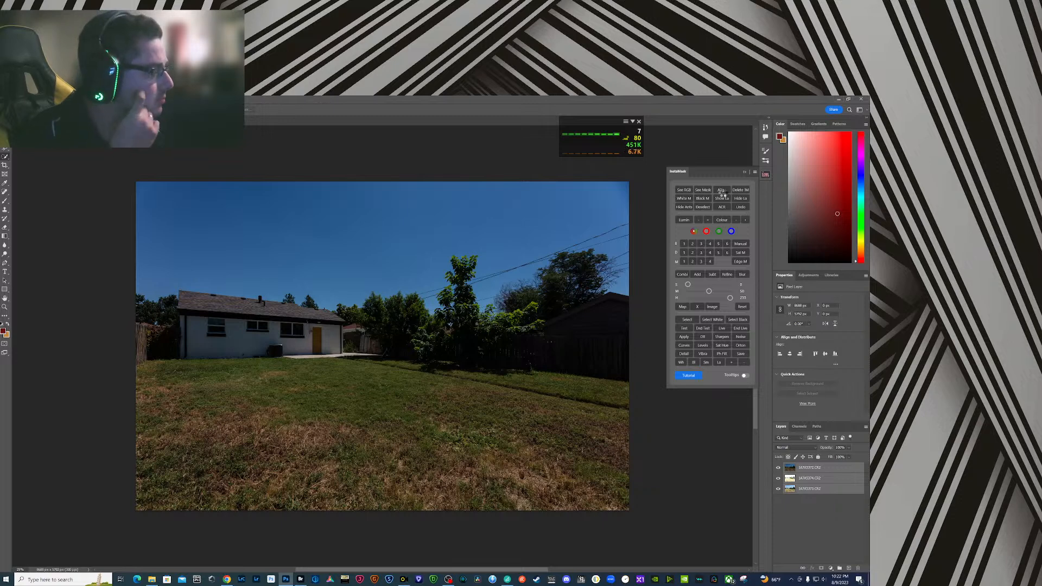
{"action": "left_click", "coordinate": [723, 191]}
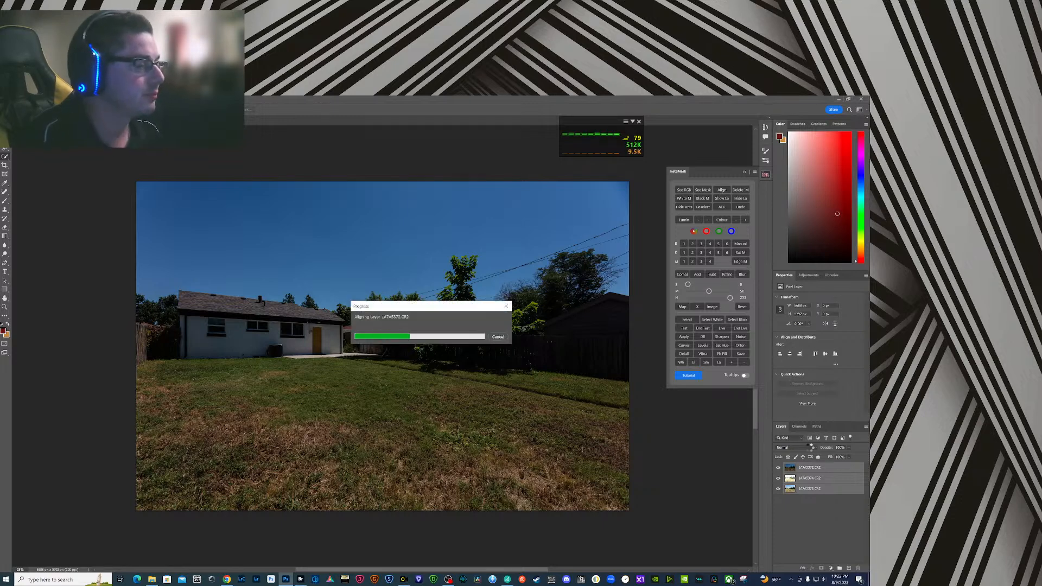
{"action": "key", "text": "3"}
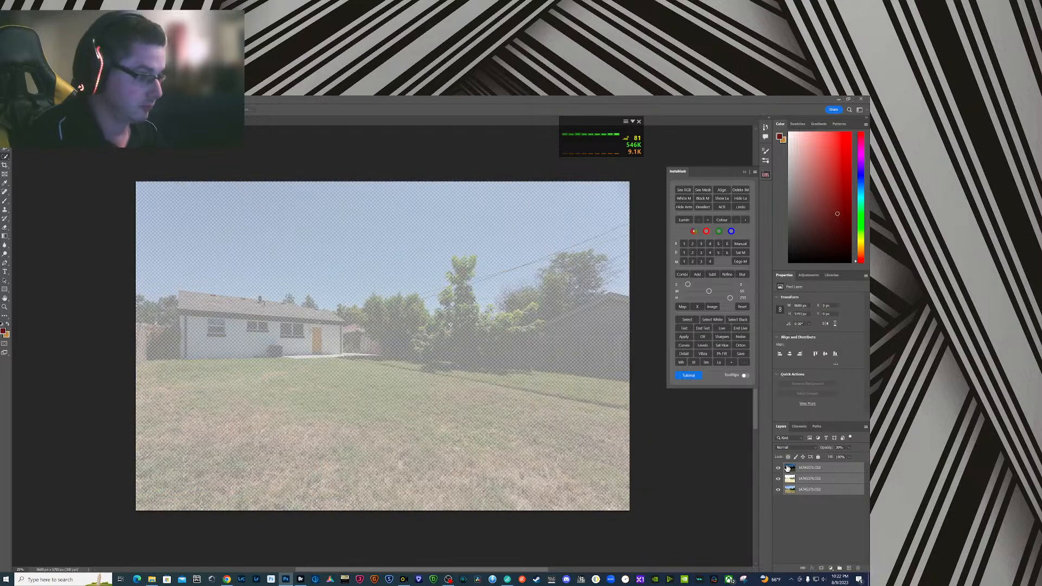
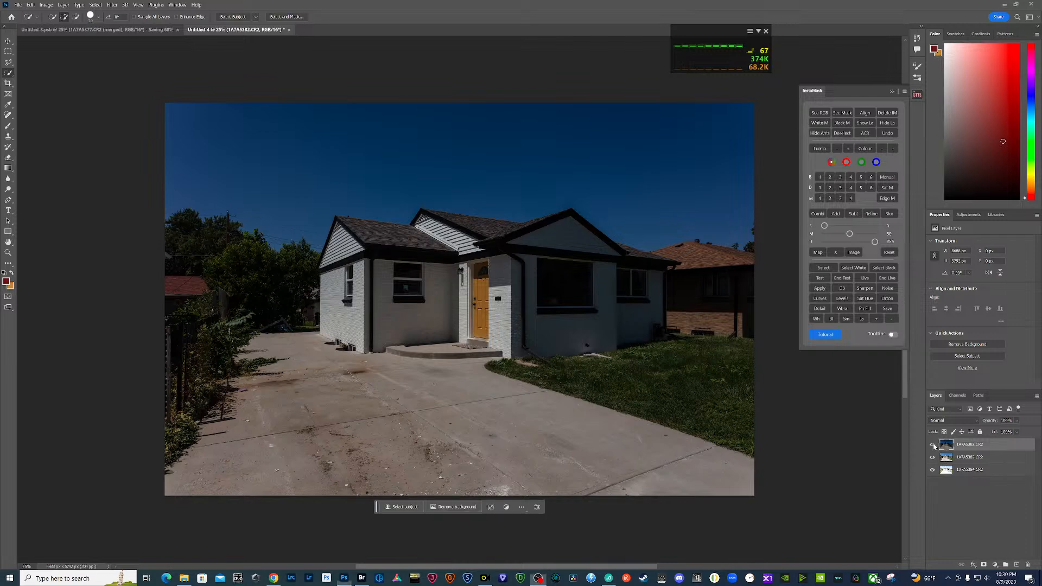
- Move the mid exposure 1A7A5383.CR2 to the bottom of the layer stack and align all three exposure layers with InstaMask
{"action": "left_click", "coordinate": [933, 445]}
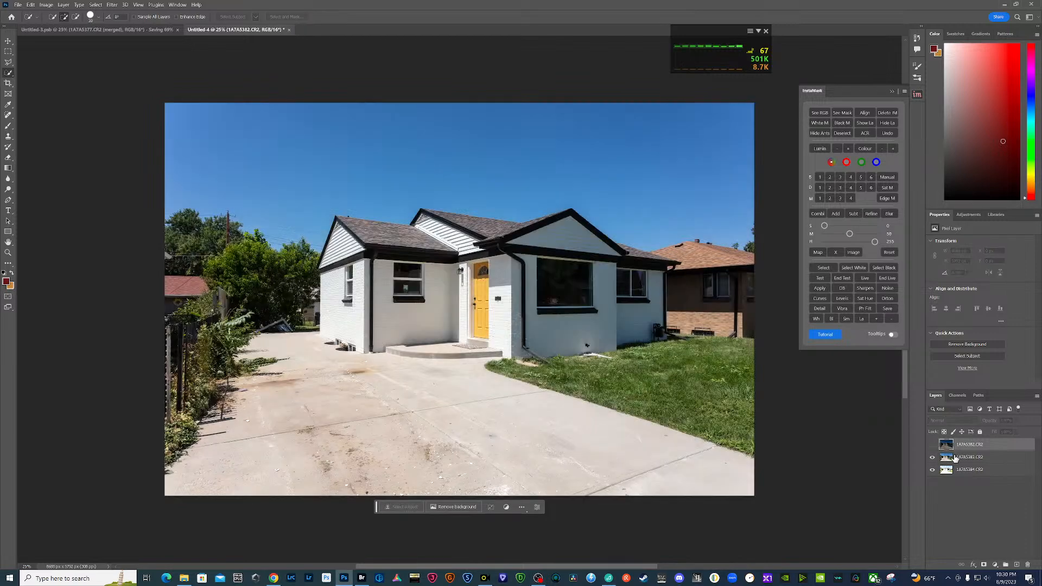
{"action": "left_click_drag", "start_coordinate": [960, 457], "coordinate": [958, 491]}
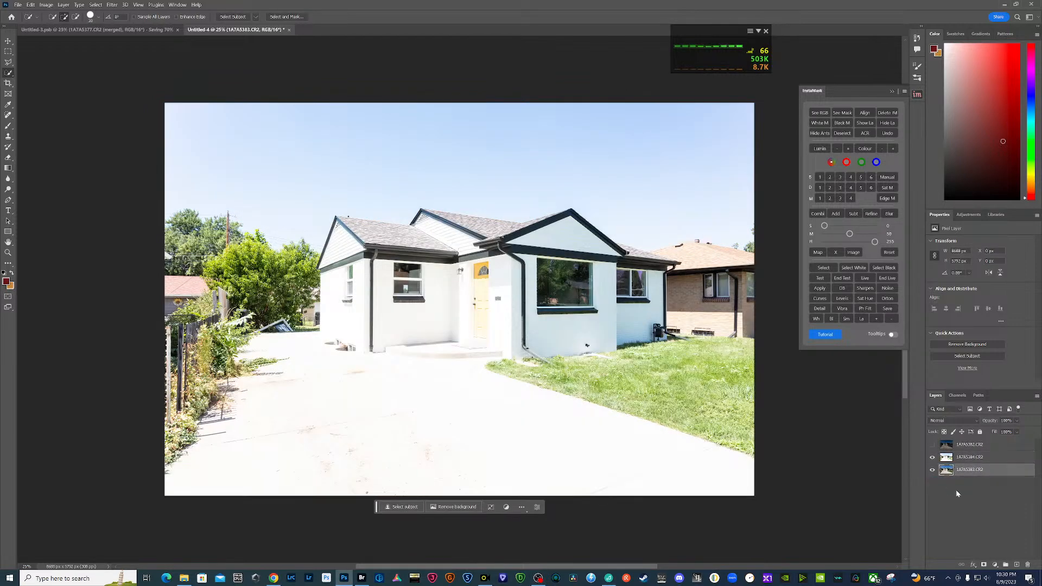
{"action": "left_click", "coordinate": [932, 445]}
{"action": "left_click", "coordinate": [976, 448], "text": "shift"}
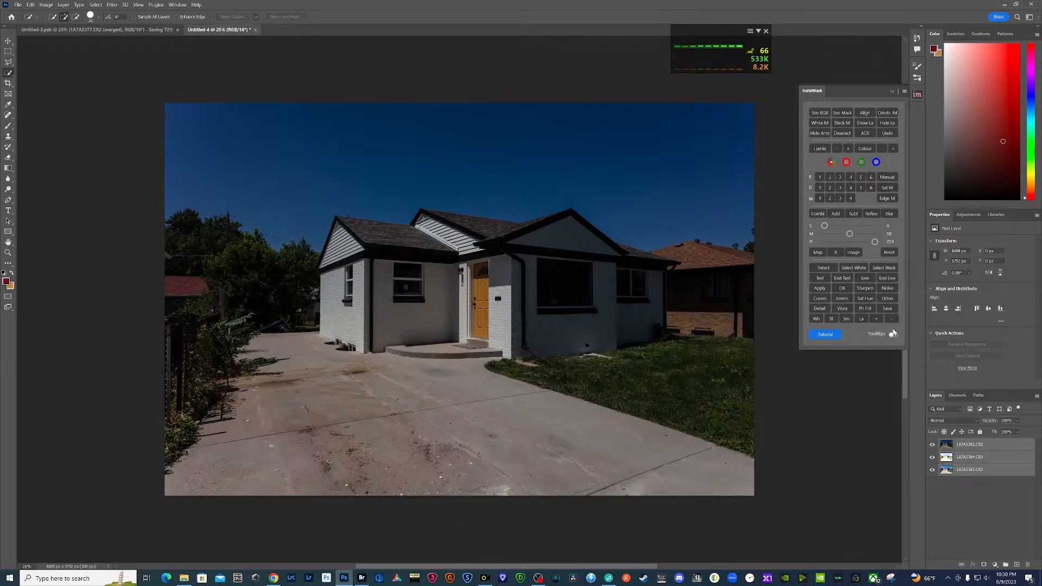
{"action": "left_click", "coordinate": [867, 114]}
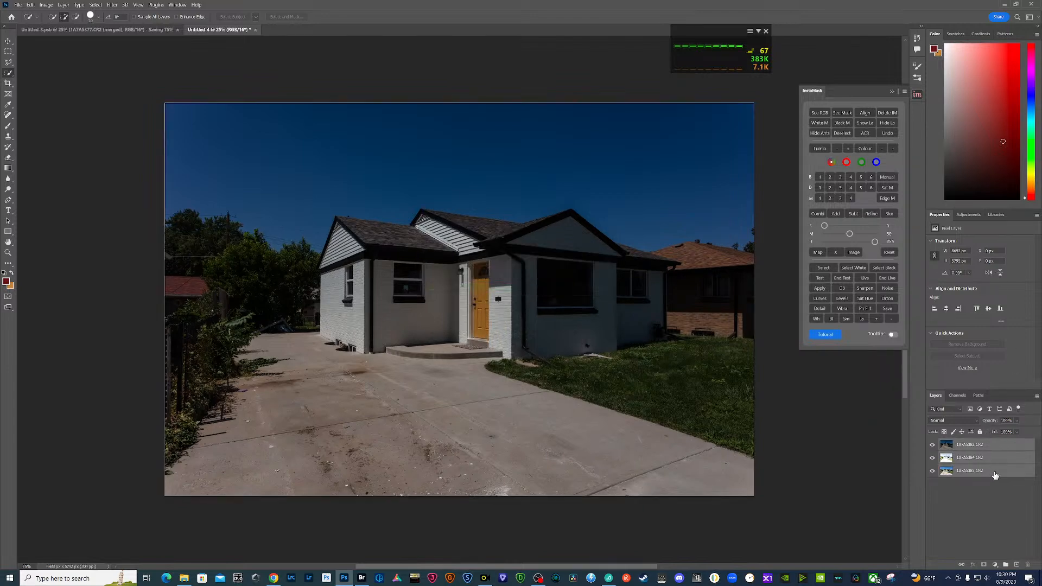
- Hide the darkest layer and adjust the brightest exposure in Camera Raw: exposure -1.05, contrast +28, shadows +26, blacks +30
{"action": "left_click", "coordinate": [933, 446]}
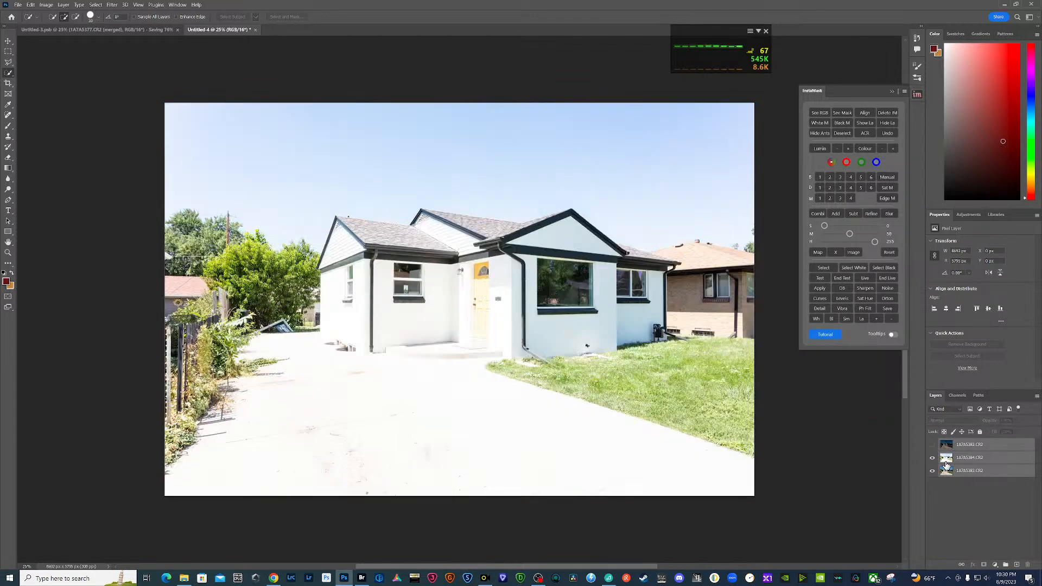
{"action": "left_click", "coordinate": [947, 461]}
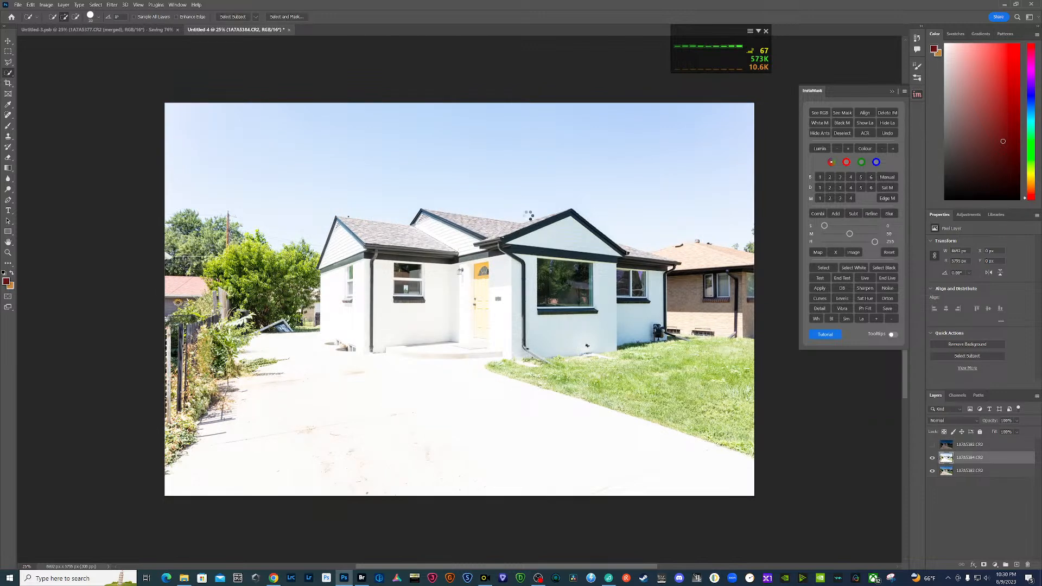
{"action": "key", "text": "ctrl+shift+a"}
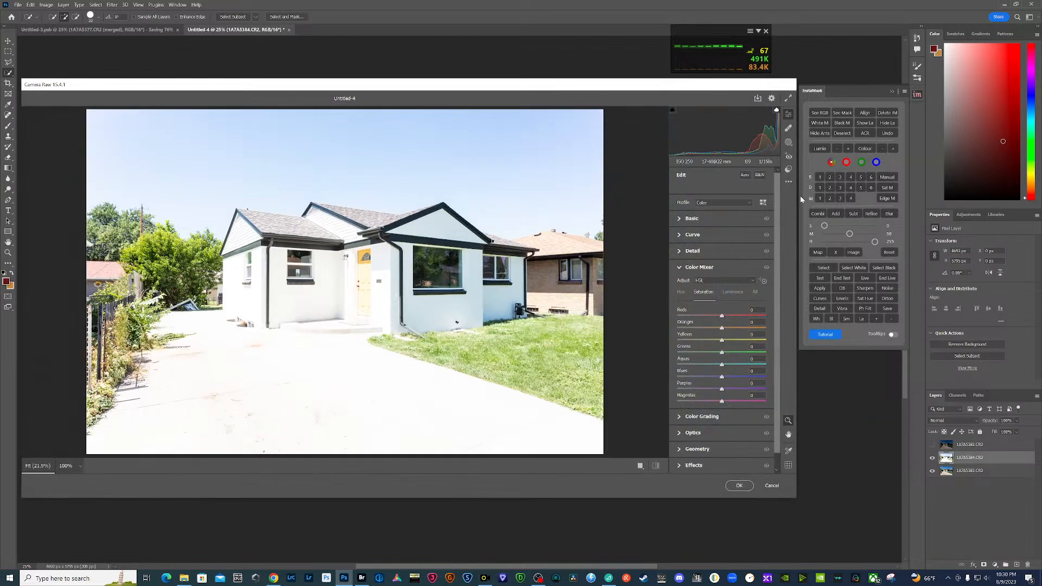
{"action": "left_click", "coordinate": [679, 218]}
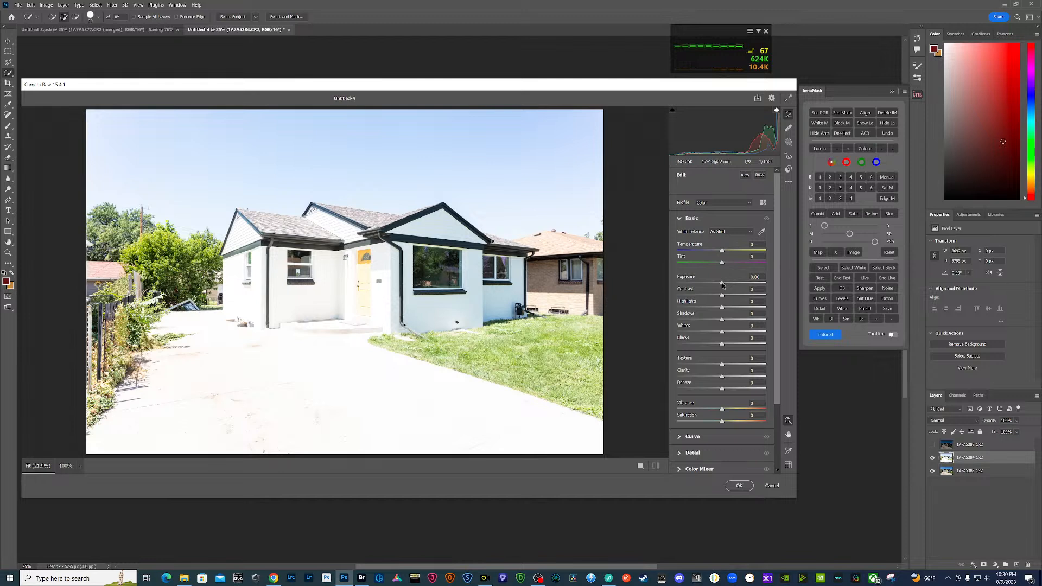
{"action": "left_click_drag", "start_coordinate": [722, 283], "coordinate": [733, 348]}
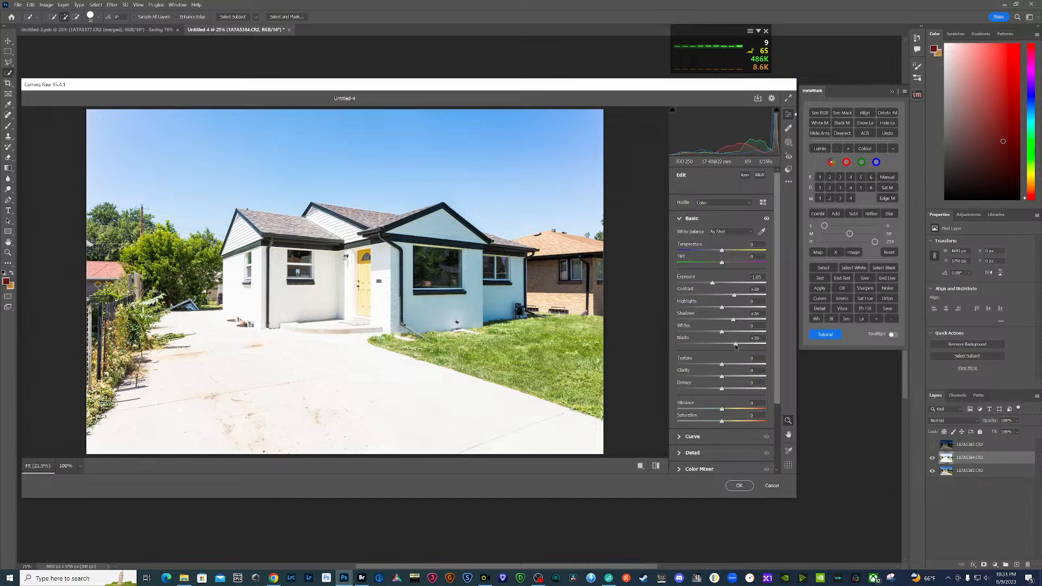
{"action": "left_click", "coordinate": [740, 485]}
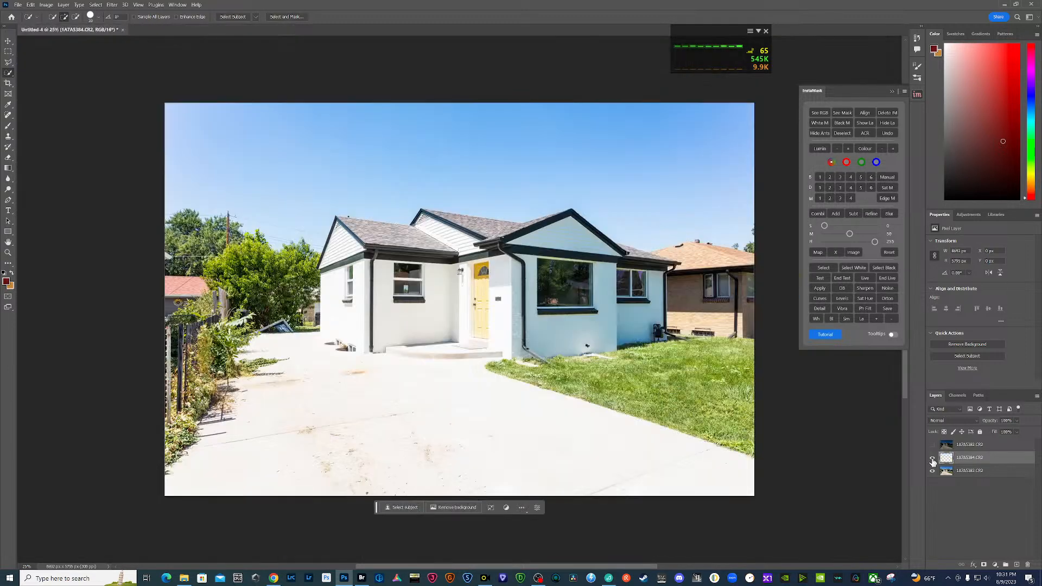
- Generate InstaMask's level 3 darks mask from the mid exposure and add it as a layer mask on the brightest exposure
{"action": "left_click", "coordinate": [932, 458]}
{"action": "left_click", "coordinate": [946, 471]}
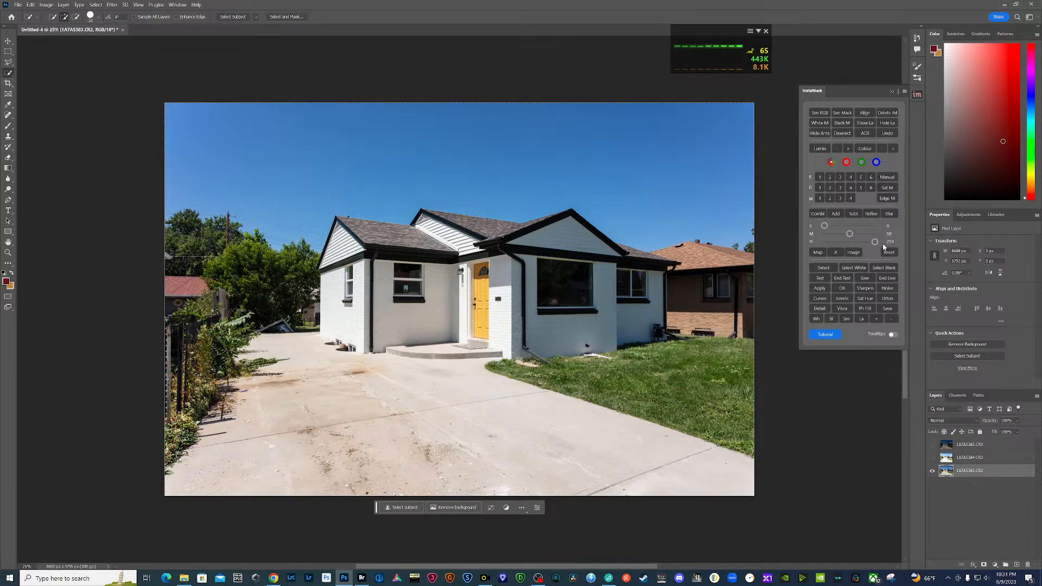
{"action": "left_click", "coordinate": [840, 188]}
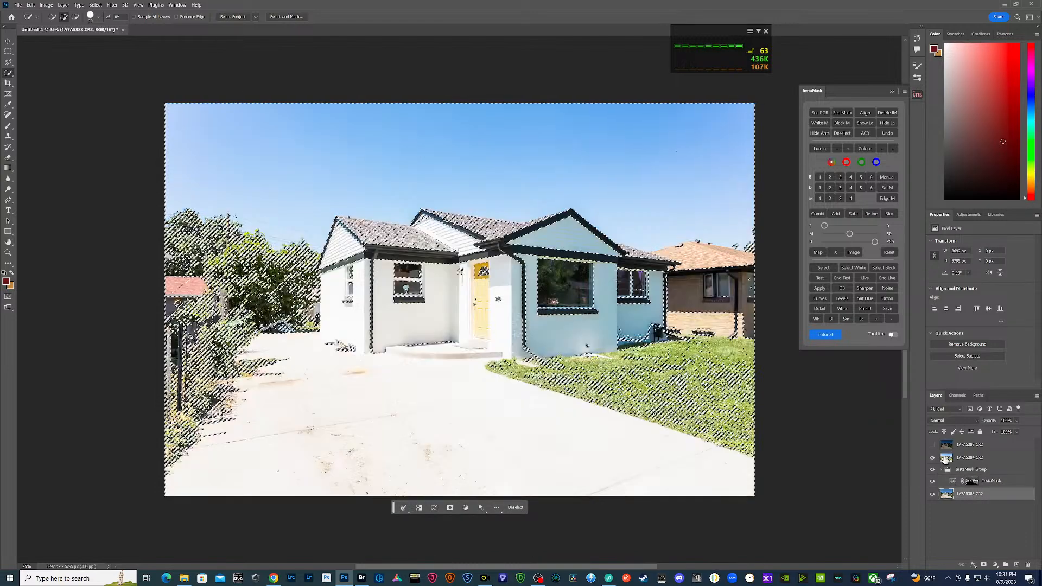
{"action": "left_click", "coordinate": [984, 565]}
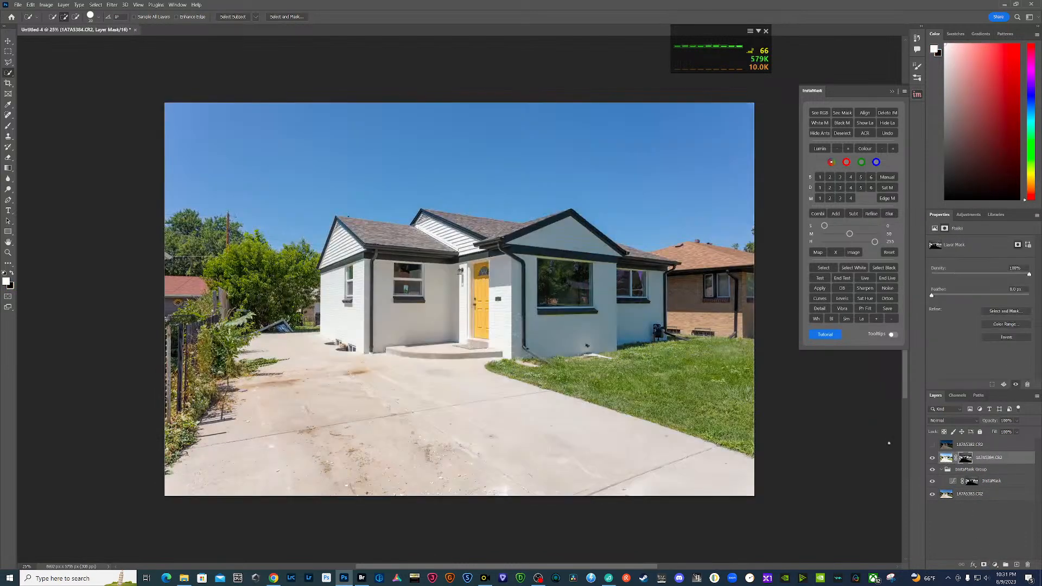
- Stamp the masked bright exposure, the InstaMask group and the mid exposure into a merged copy above them
{"action": "left_click", "coordinate": [987, 495]}
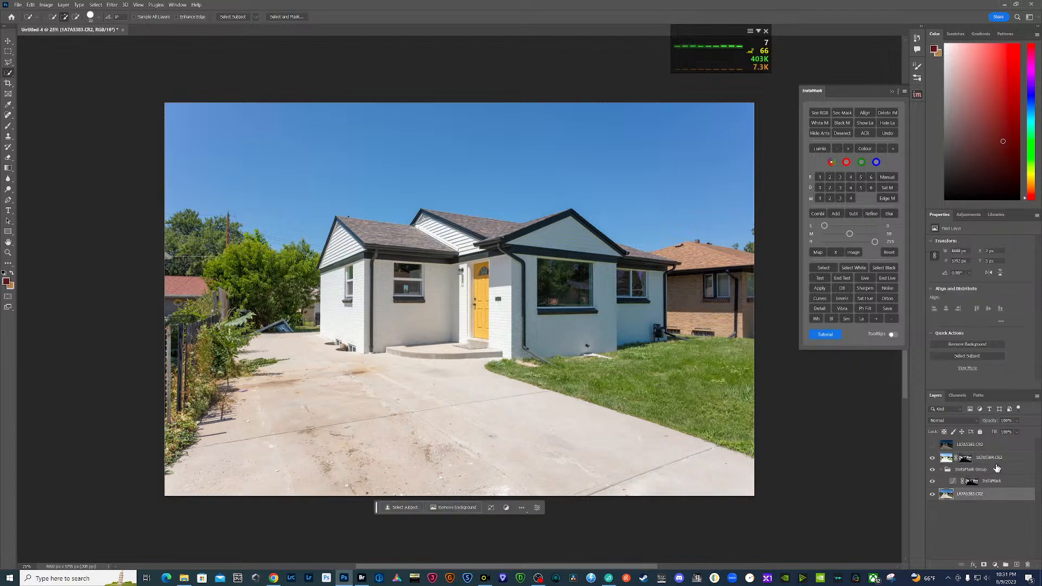
{"action": "left_click", "coordinate": [997, 461], "text": "shift"}
{"action": "right_click", "coordinate": [998, 460]}
{"action": "left_click", "coordinate": [994, 381], "text": "alt"}
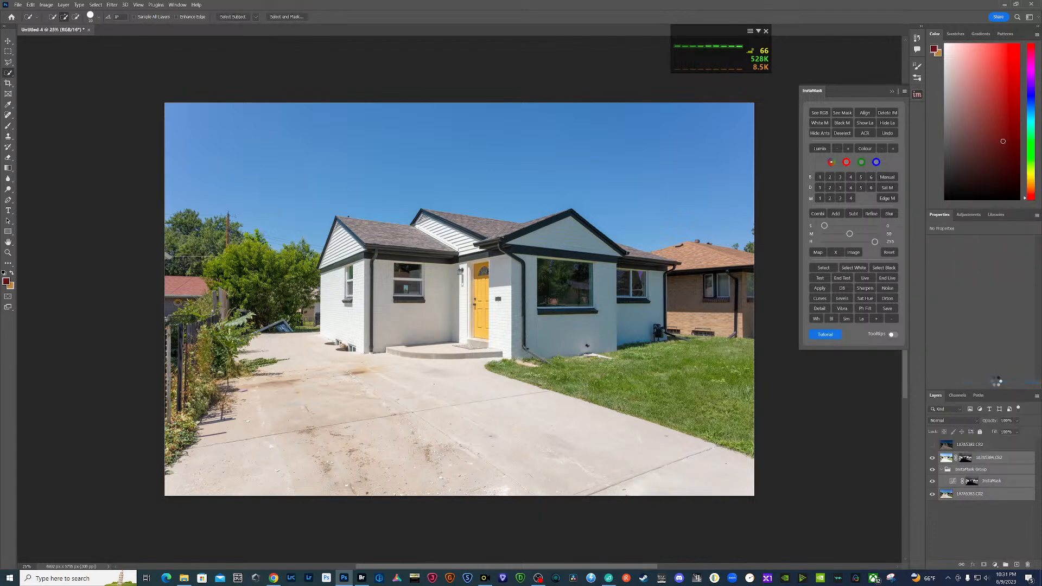
- Show the darkest exposure and adjust it in Camera Raw: exposure +0.95, contrast -26, highlights -28, shadows +36, blacks +45
{"action": "left_click", "coordinate": [933, 445]}
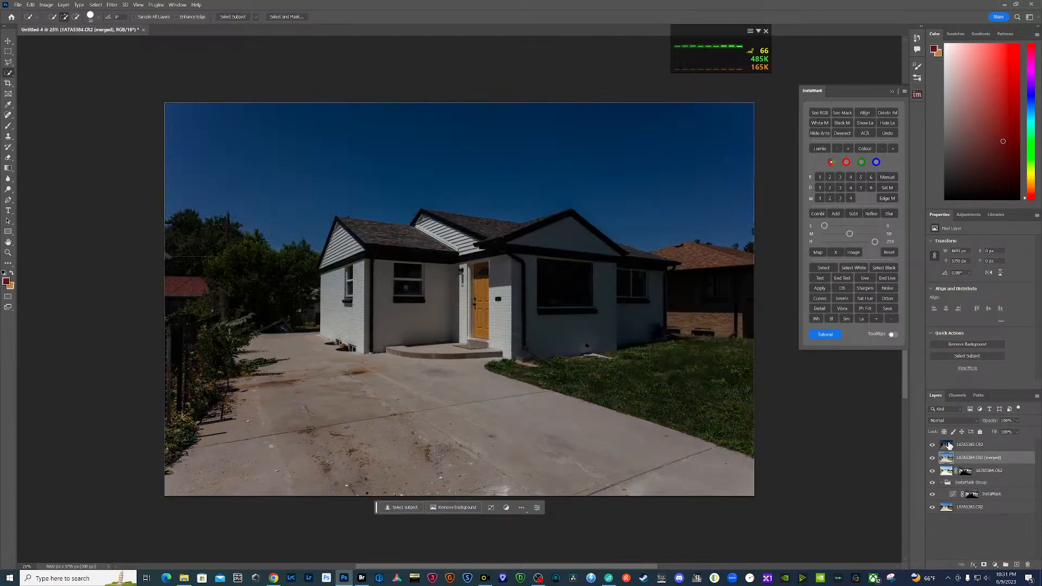
{"action": "left_click", "coordinate": [949, 447]}
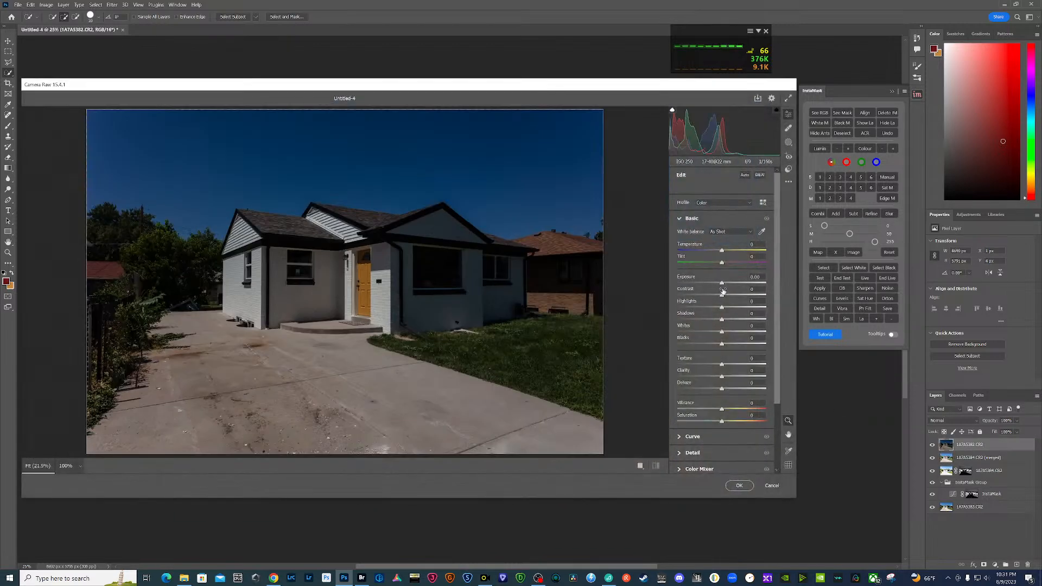
{"action": "left_click_drag", "start_coordinate": [723, 283], "coordinate": [730, 284]}
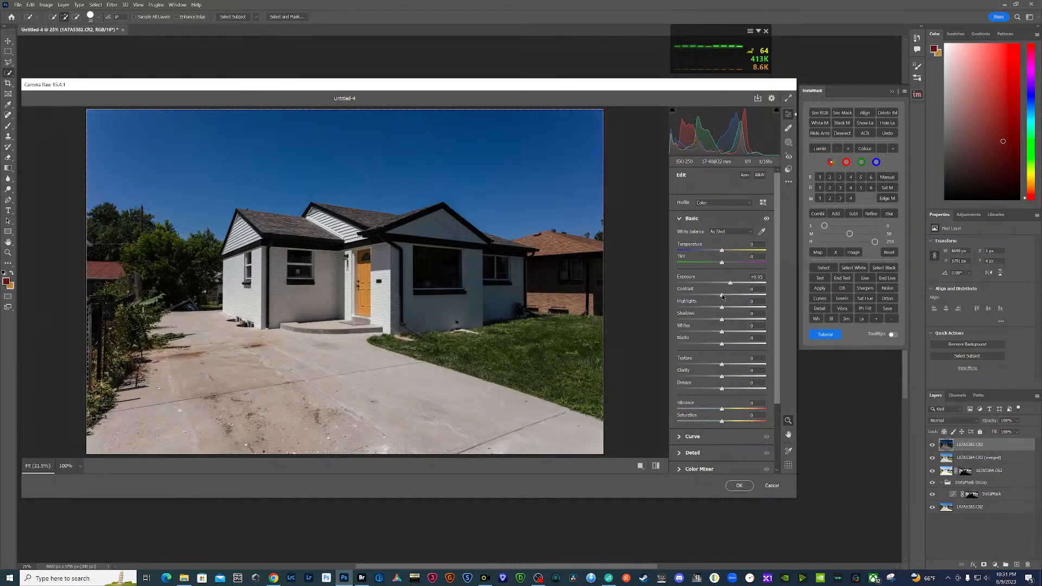
{"action": "left_click_drag", "start_coordinate": [719, 296], "coordinate": [742, 345]}
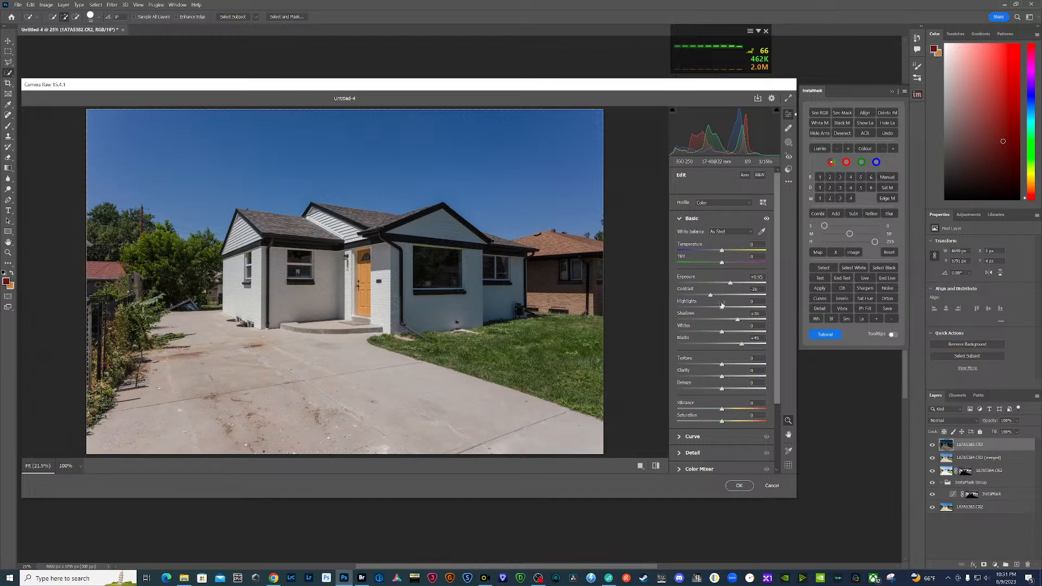
{"action": "left_click_drag", "start_coordinate": [721, 309], "coordinate": [709, 308]}
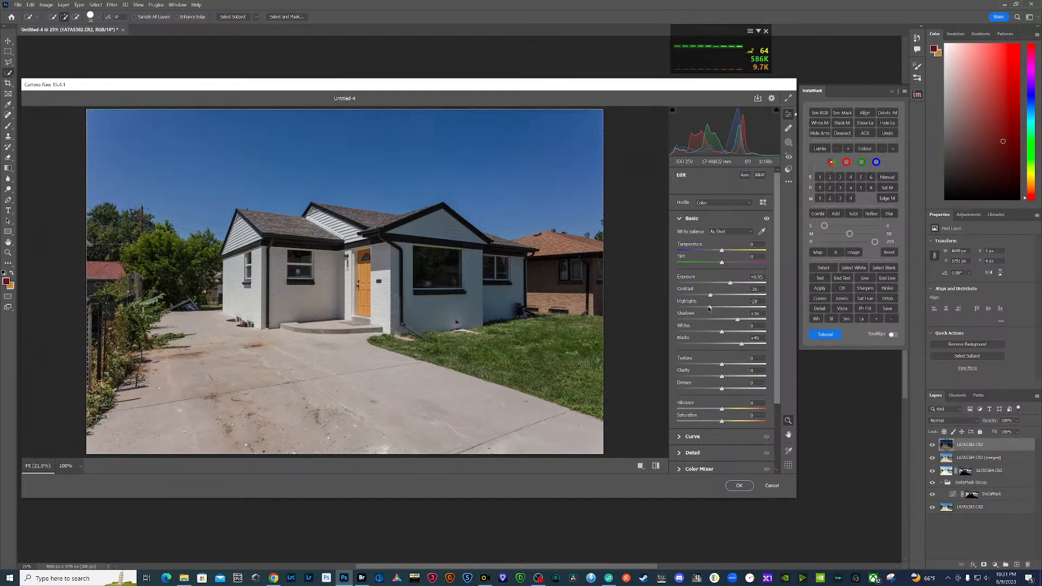
{"action": "left_click", "coordinate": [740, 485]}
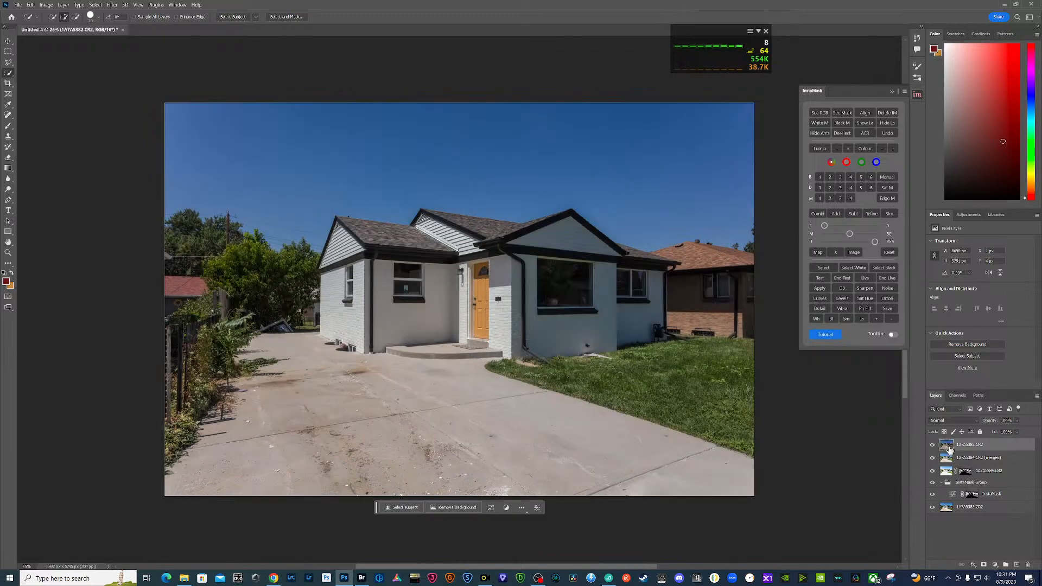
- Generate InstaMask's level 3 brights mask from the merged layer and add it as a layer mask on the darkest exposure
{"action": "left_click", "coordinate": [933, 444]}
{"action": "left_click", "coordinate": [953, 458]}
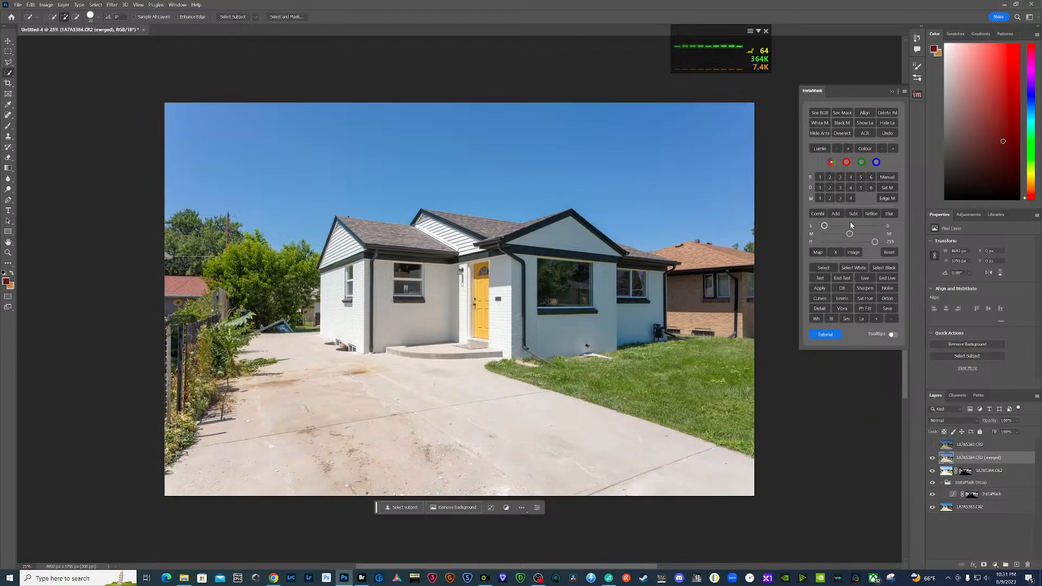
{"action": "left_click", "coordinate": [843, 181]}
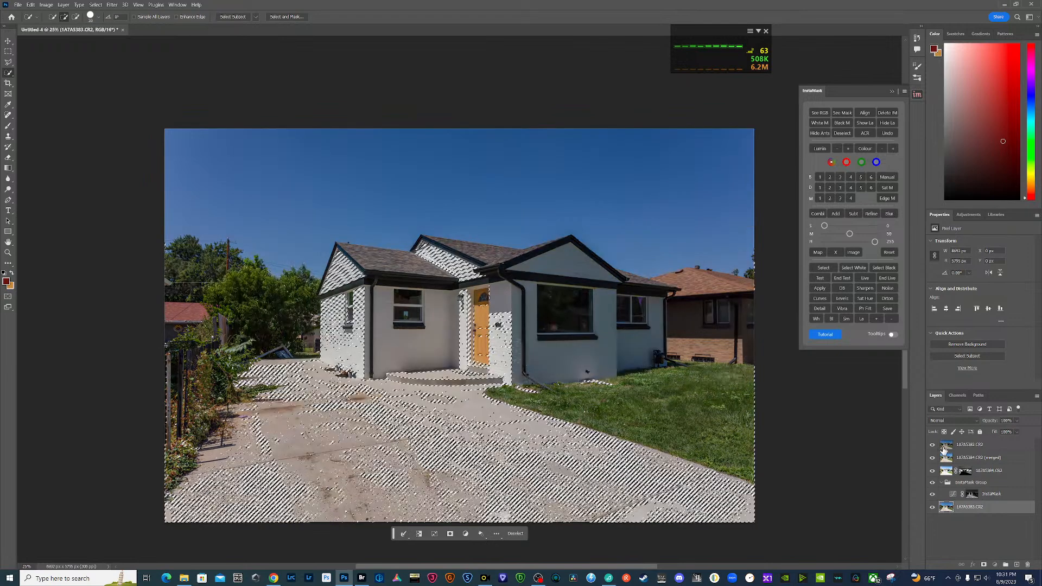
{"action": "left_click", "coordinate": [945, 450]}
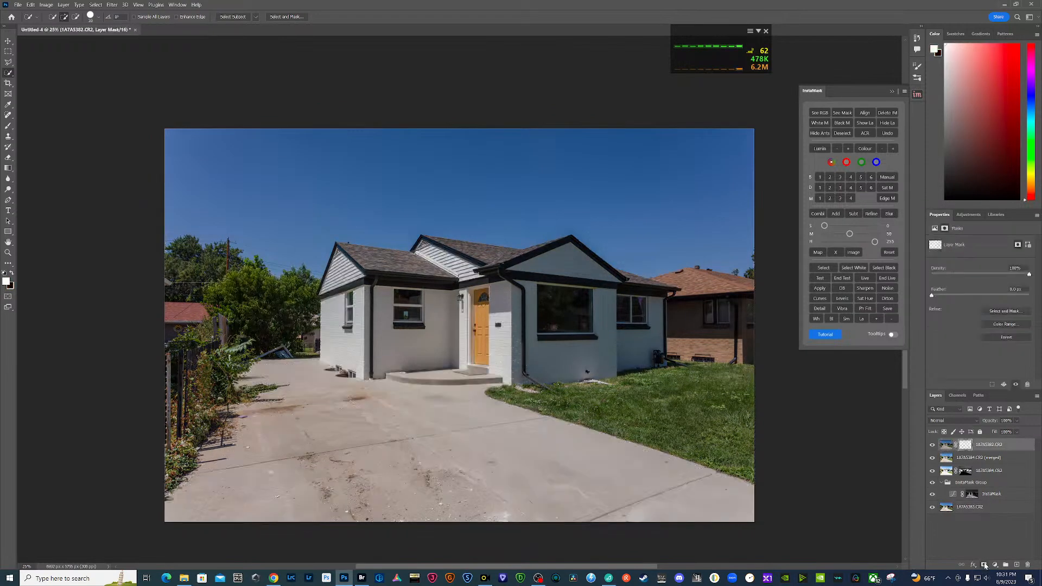
{"action": "left_click", "coordinate": [985, 565]}
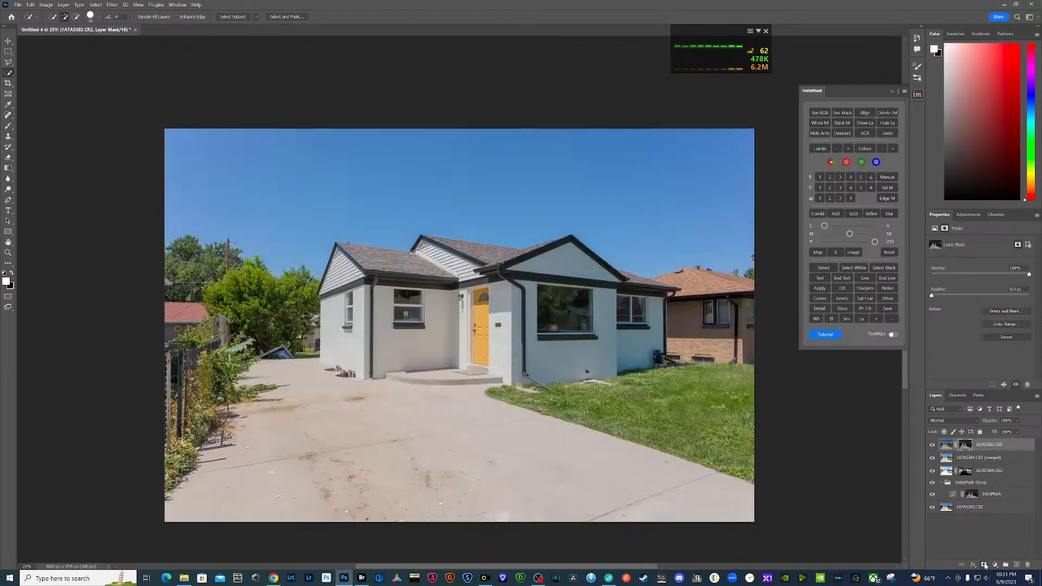
- Stamp all layers from the masked darkest exposure down to the mid exposure into a new merged layer on top
{"action": "left_click", "coordinate": [987, 512]}
{"action": "left_click", "coordinate": [992, 445], "text": "shift"}
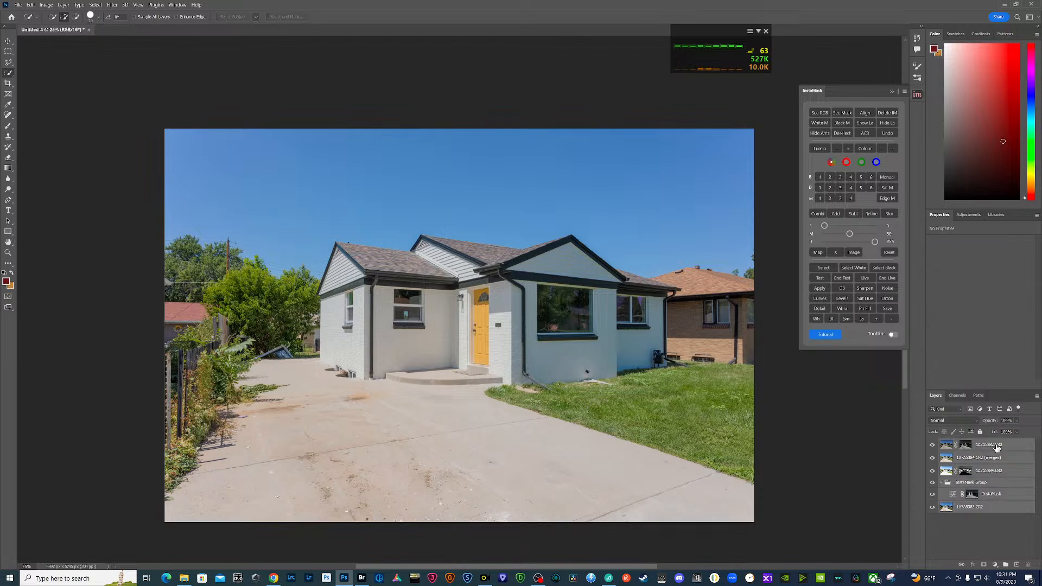
{"action": "right_click", "coordinate": [993, 445]}
{"action": "left_click", "coordinate": [998, 372], "text": "alt"}
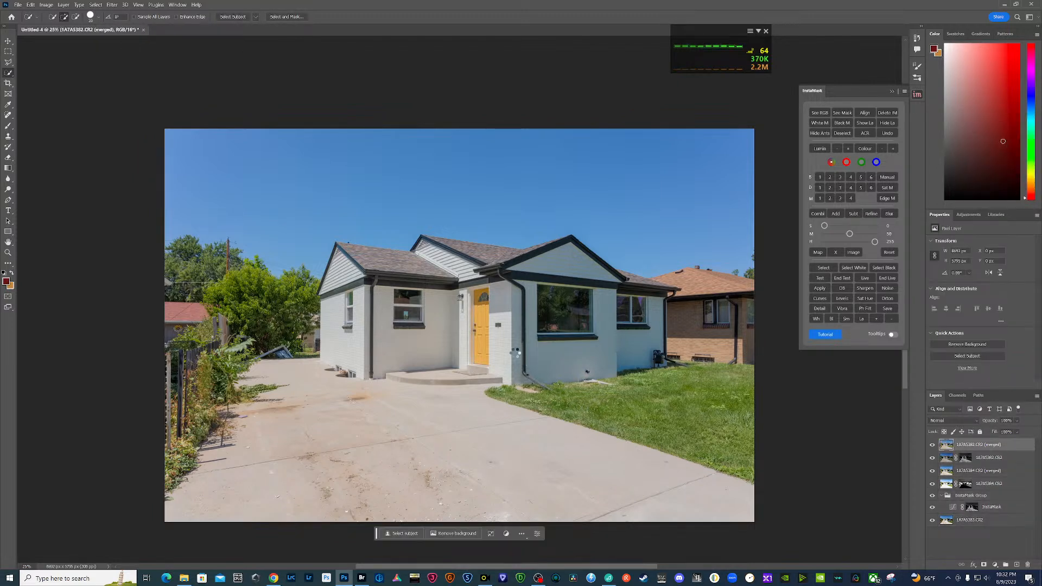
- Open the top merged layer in Camera Raw, set sharpening to about 94 and raise the sharpening masking to about the middle of its range
{"action": "key", "text": "ctrl+shift+a"}
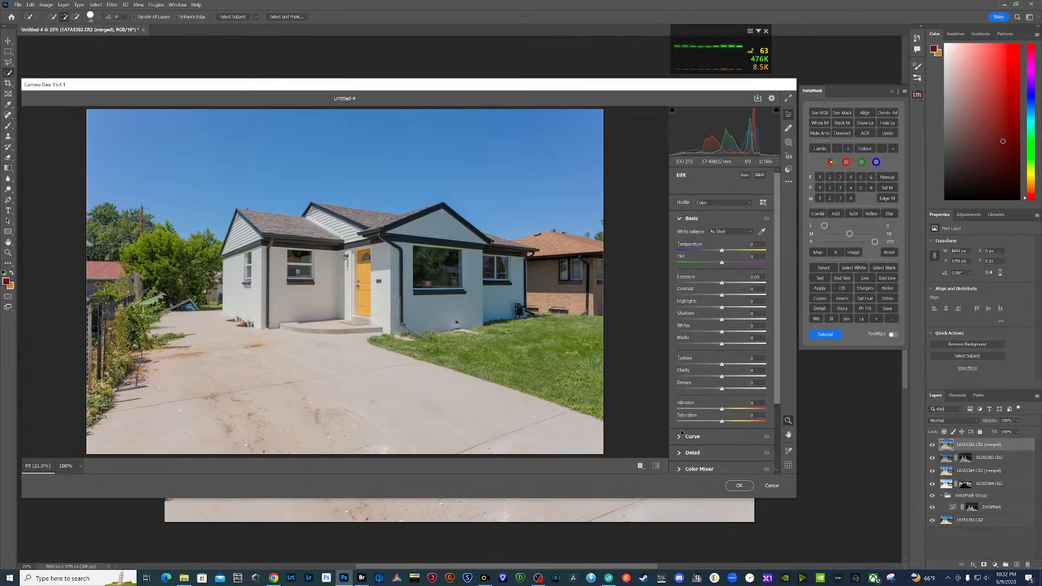
{"action": "scroll", "coordinate": [681, 432], "scroll_direction": "down", "scroll_amount": 1}
{"action": "left_click", "coordinate": [679, 405]}
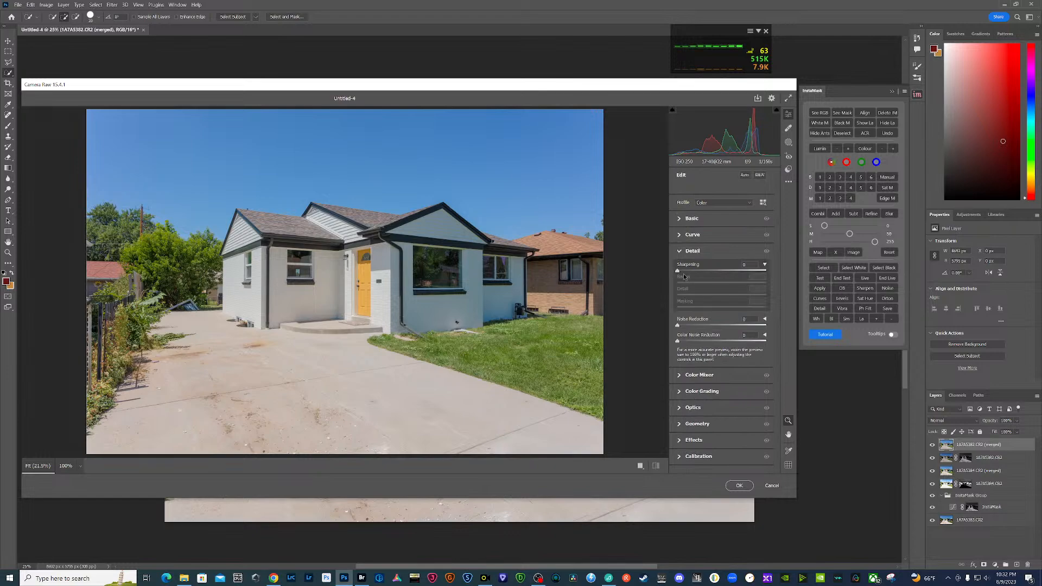
{"action": "left_click_drag", "start_coordinate": [728, 275], "coordinate": [735, 276]}
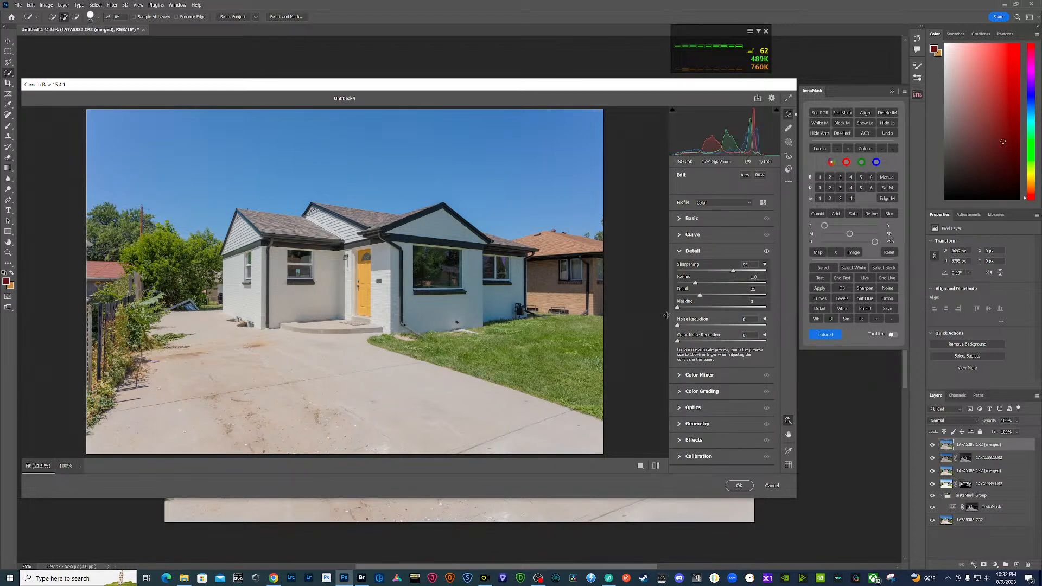
{"action": "left_click_drag", "start_coordinate": [677, 307], "coordinate": [721, 308]}
- Set the merged blend's tone in Camera Raw: exposure +0.28, contrast +25, highlights -47, shadows +17, whites +10, blacks +21
{"action": "left_click", "coordinate": [680, 222]}
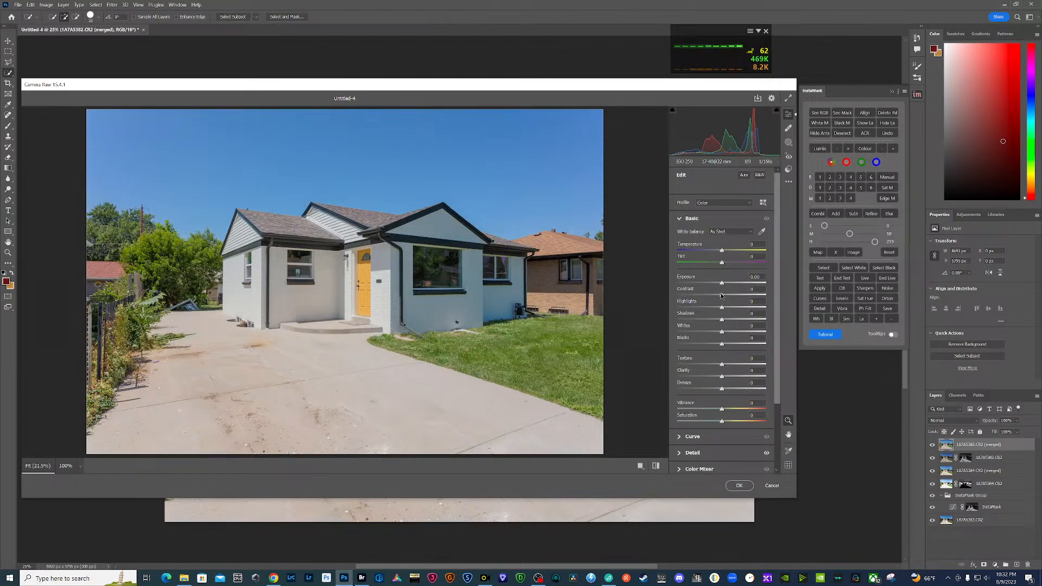
{"action": "mouse_move", "coordinate": [722, 296]}
{"action": "left_mouse_down"}
{"action": "mouse_move", "coordinate": [733, 297]}
{"action": "mouse_move", "coordinate": [725, 284]}
{"action": "left_mouse_up"}
{"action": "left_click_drag", "start_coordinate": [722, 332], "coordinate": [726, 332]}
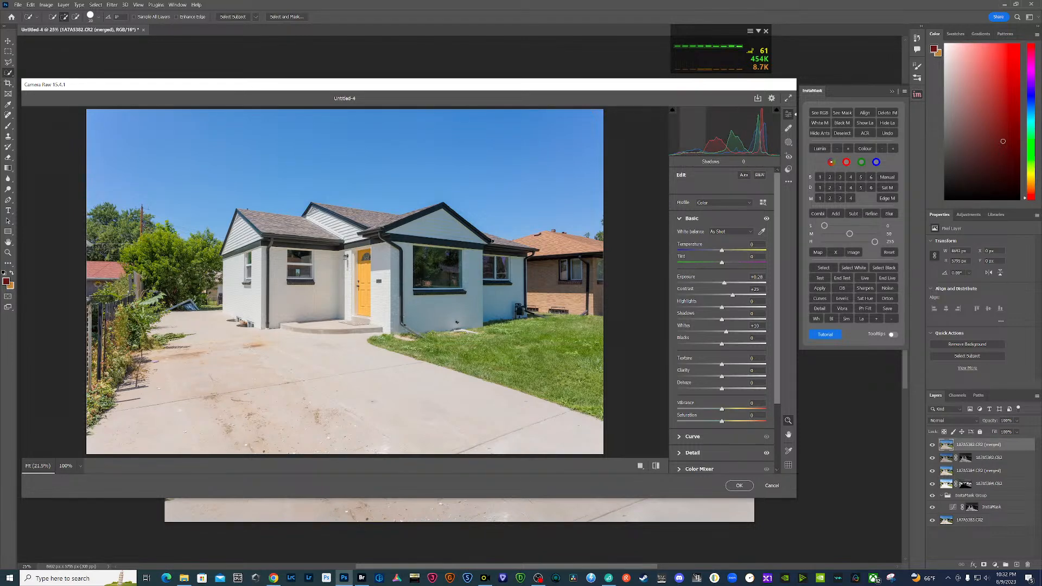
{"action": "left_click_drag", "start_coordinate": [728, 320], "coordinate": [723, 344]}
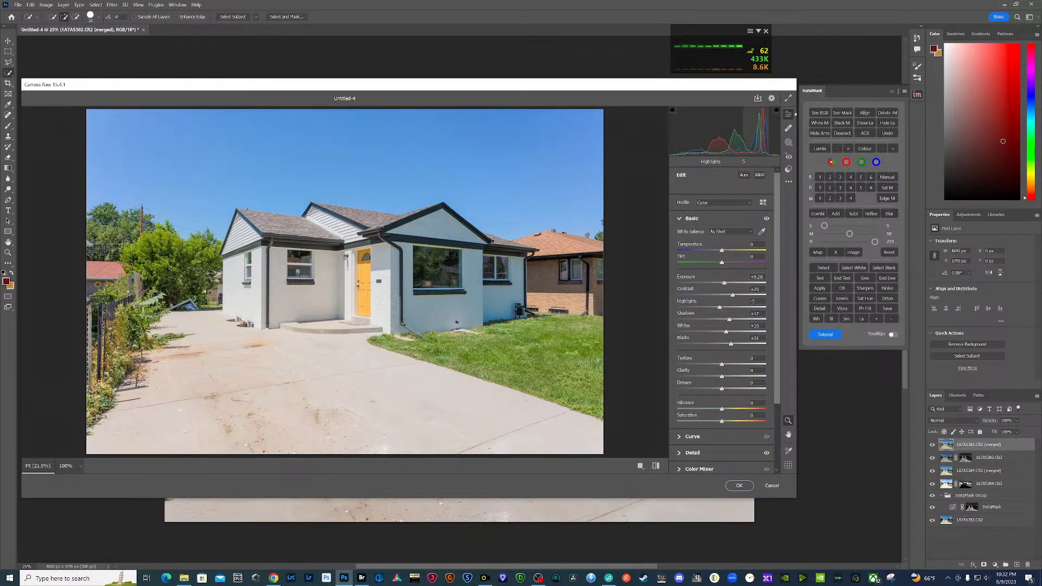
{"action": "left_click_drag", "start_coordinate": [720, 308], "coordinate": [706, 308]}
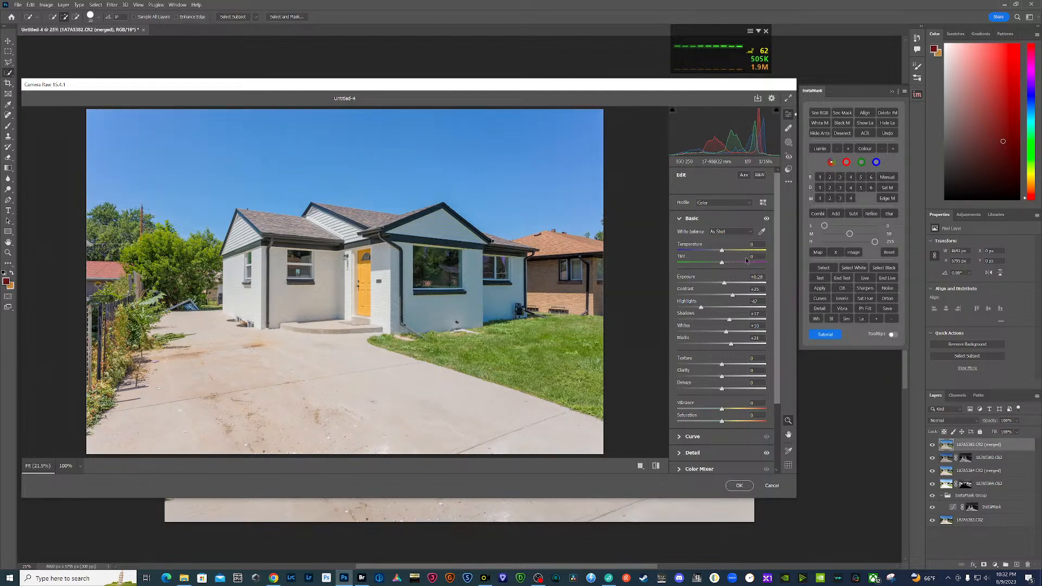
{"action": "scroll", "coordinate": [706, 353], "scroll_direction": "down", "scroll_amount": 3}
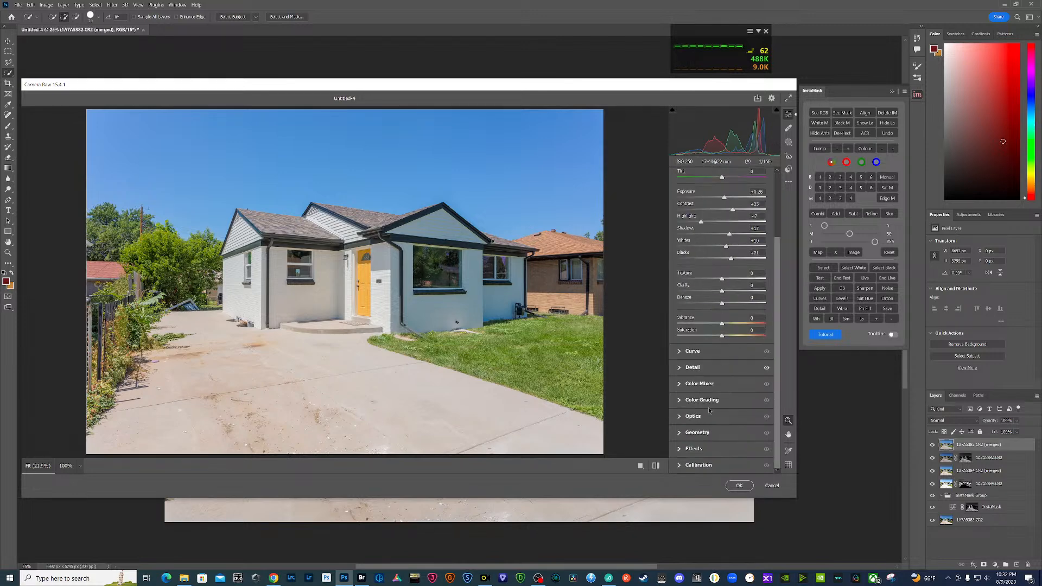
- Use the Color Mixer's targeted adjustment on the lawn and trees to raise saturation to about +8 for yellows and +17 for greens
{"action": "left_click", "coordinate": [680, 385]}
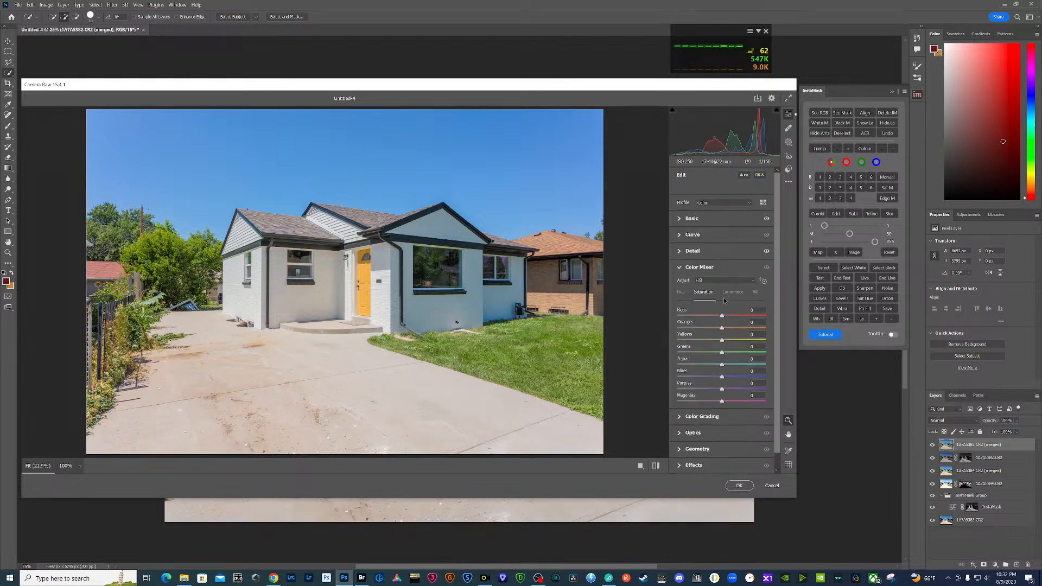
{"action": "left_click", "coordinate": [764, 281]}
{"action": "left_click_drag", "start_coordinate": [547, 348], "coordinate": [584, 347]}
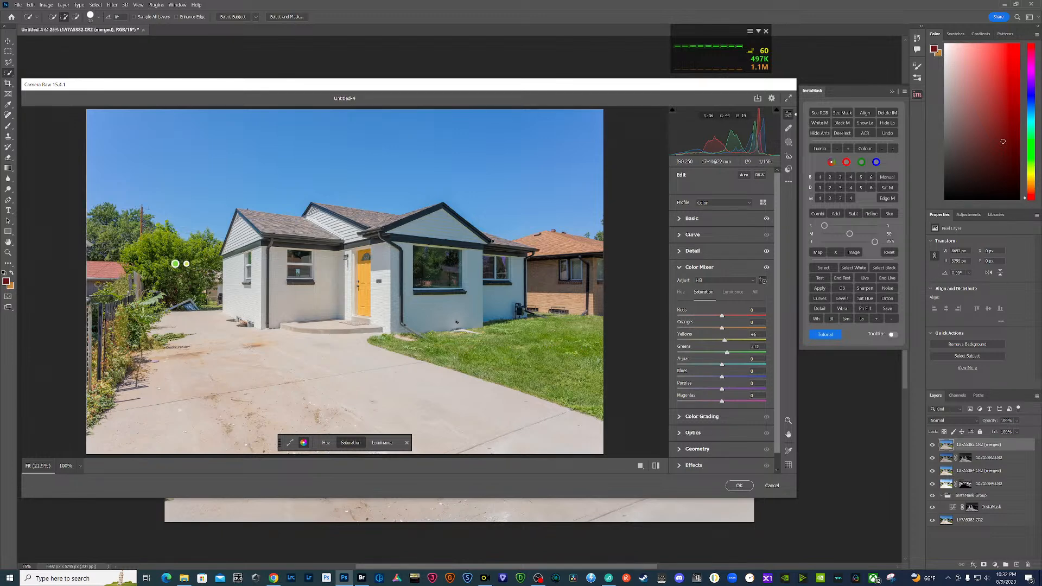
{"action": "left_click_drag", "start_coordinate": [171, 254], "coordinate": [202, 254]}
- Apply the vertical Upright correction to the house image and commit the Camera Raw edits
{"action": "scroll", "coordinate": [717, 320], "scroll_direction": "down", "scroll_amount": 1}
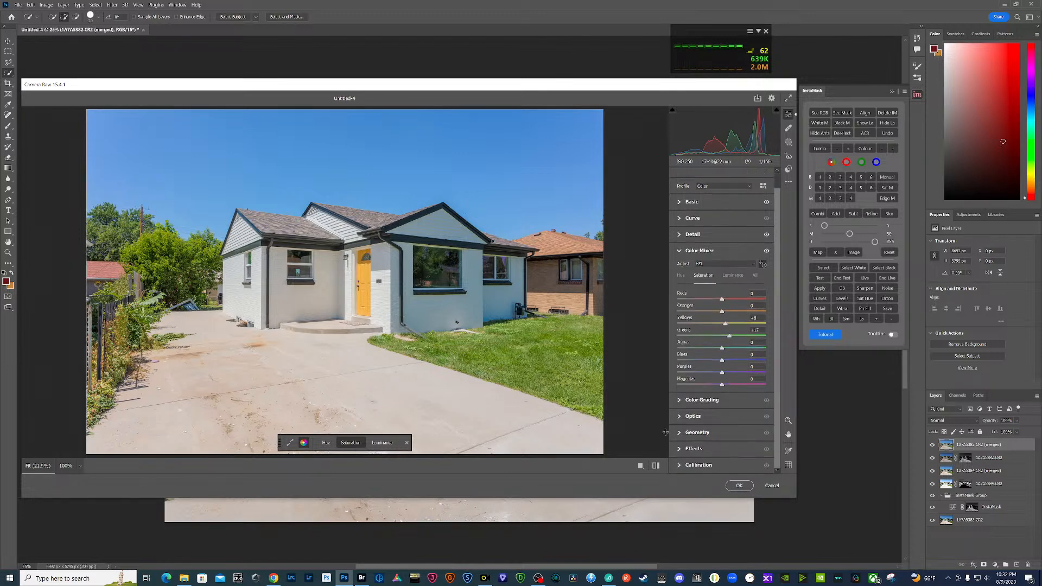
{"action": "left_click", "coordinate": [682, 437]}
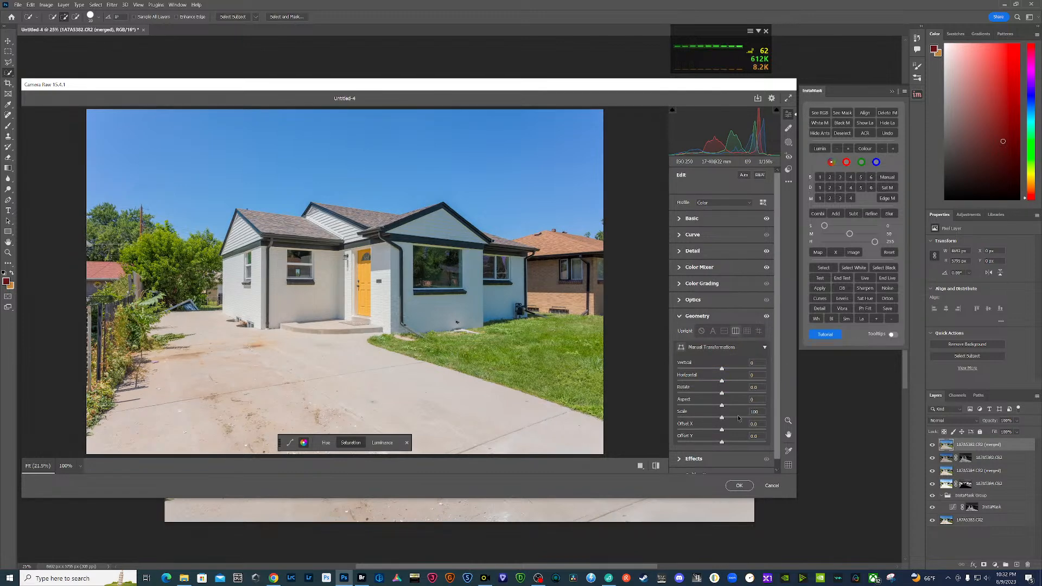
{"action": "left_click", "coordinate": [739, 334]}
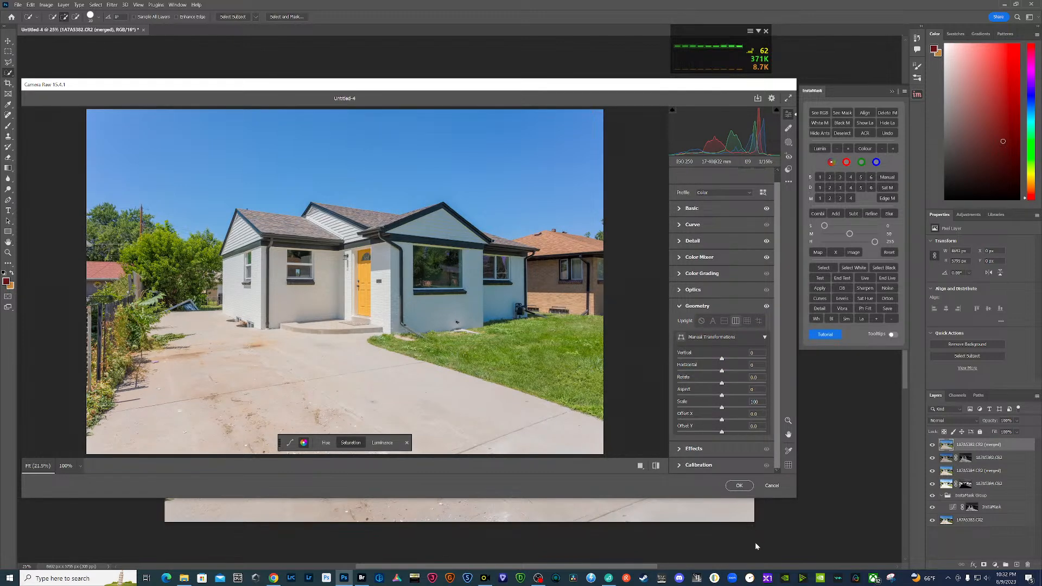
{"action": "left_click", "coordinate": [743, 485]}
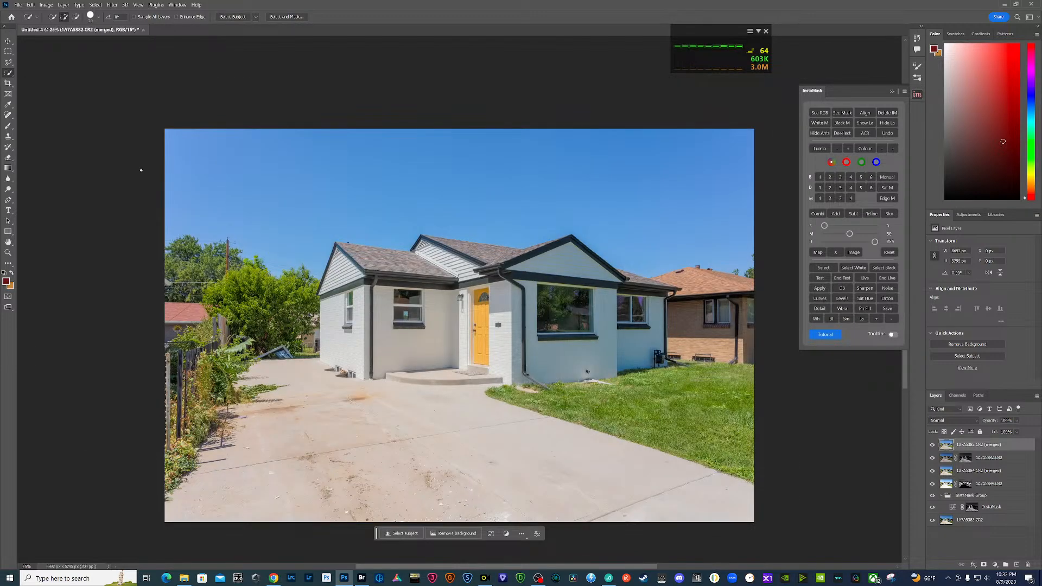
- Close the blended house document, saving it as Untitled-4 in Large Document Format in the PSB folder
{"action": "left_click", "coordinate": [144, 30]}
{"action": "left_click", "coordinate": [509, 216]}
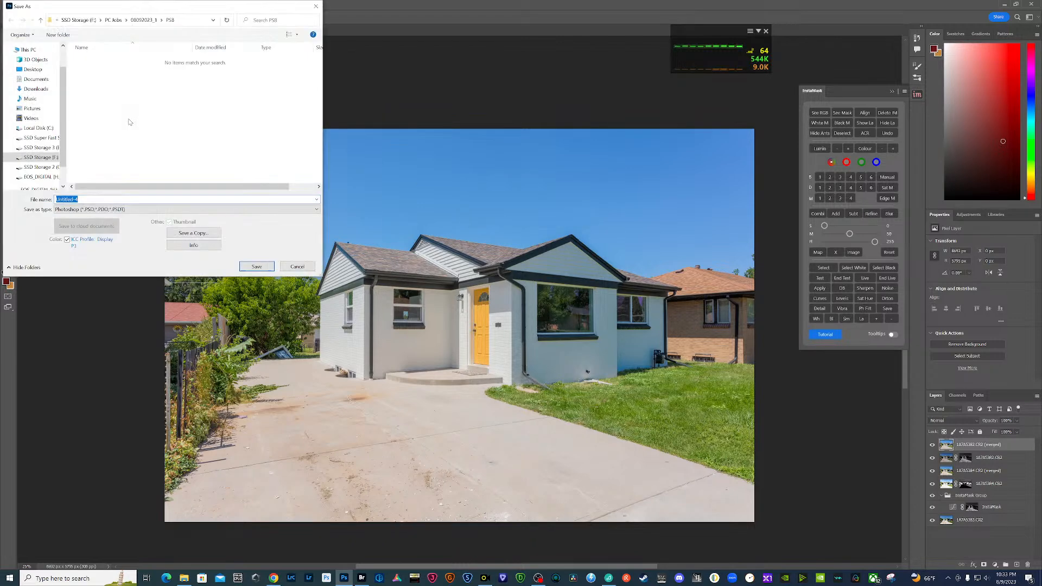
{"action": "left_click", "coordinate": [117, 210]}
{"action": "left_click", "coordinate": [108, 223]}
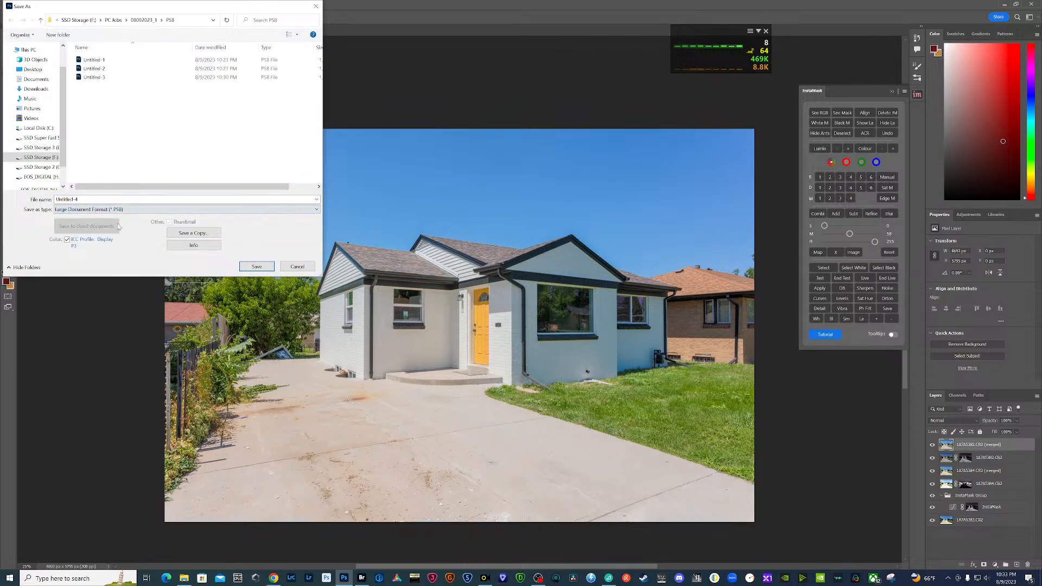
{"action": "left_click", "coordinate": [256, 266]}
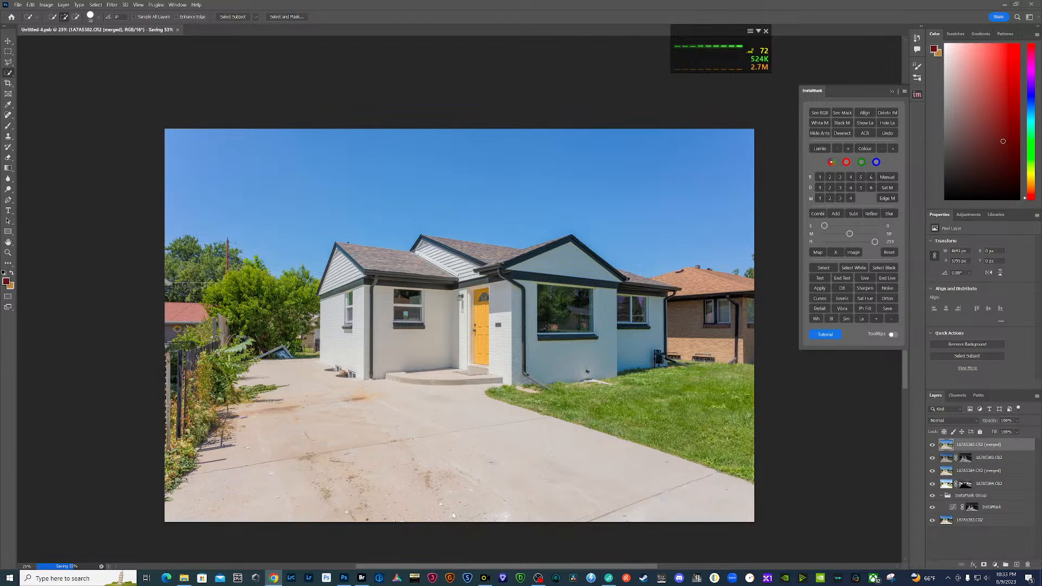
- Switch to Bridge and label the five bracketed front-view exposures of the house as Approved
{"action": "left_click", "coordinate": [361, 578]}
{"action": "left_click", "coordinate": [354, 418]}
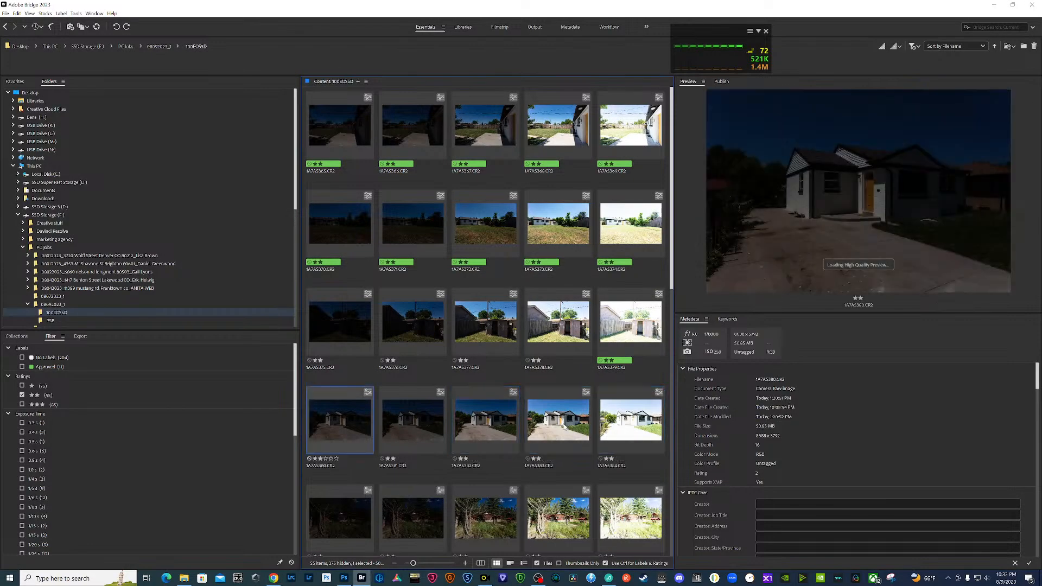
{"action": "left_click", "coordinate": [622, 425], "text": "shift"}
{"action": "right_click", "coordinate": [622, 424]}
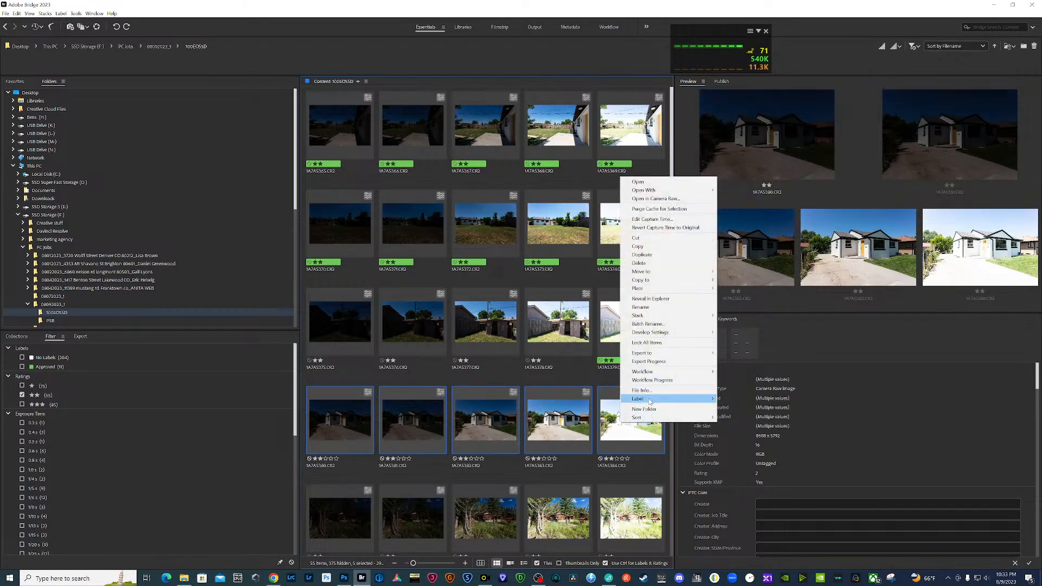
{"action": "mouse_move", "coordinate": [673, 399]}
{"action": "left_click", "coordinate": [737, 423]}
- Compare the cabin's bracketed exposures at full screen to judge which ones suit the blend
{"action": "scroll", "coordinate": [562, 474], "scroll_direction": "down", "scroll_amount": 2}
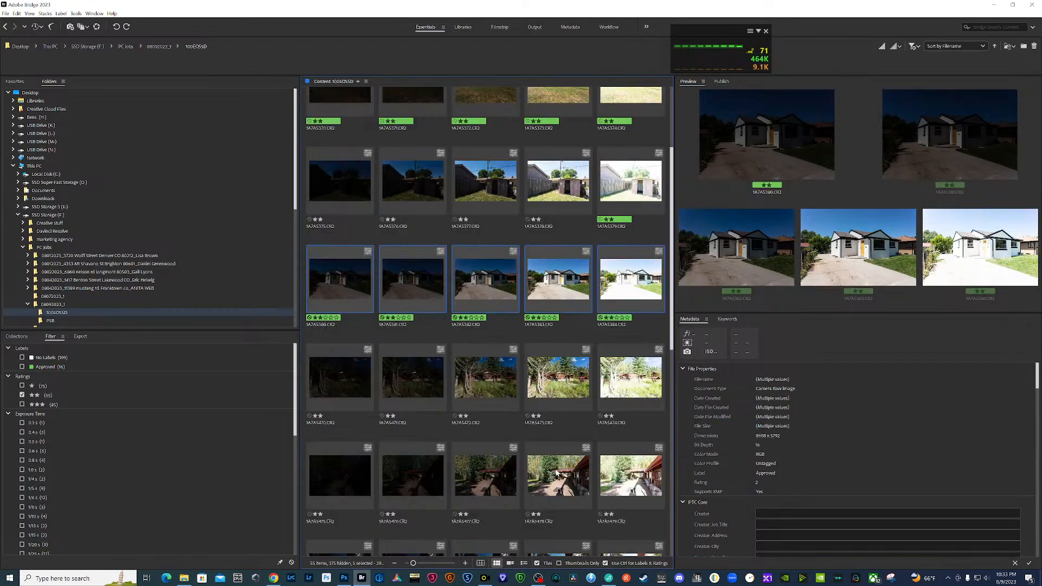
{"action": "left_click", "coordinate": [479, 389]}
{"action": "key", "text": "space"}
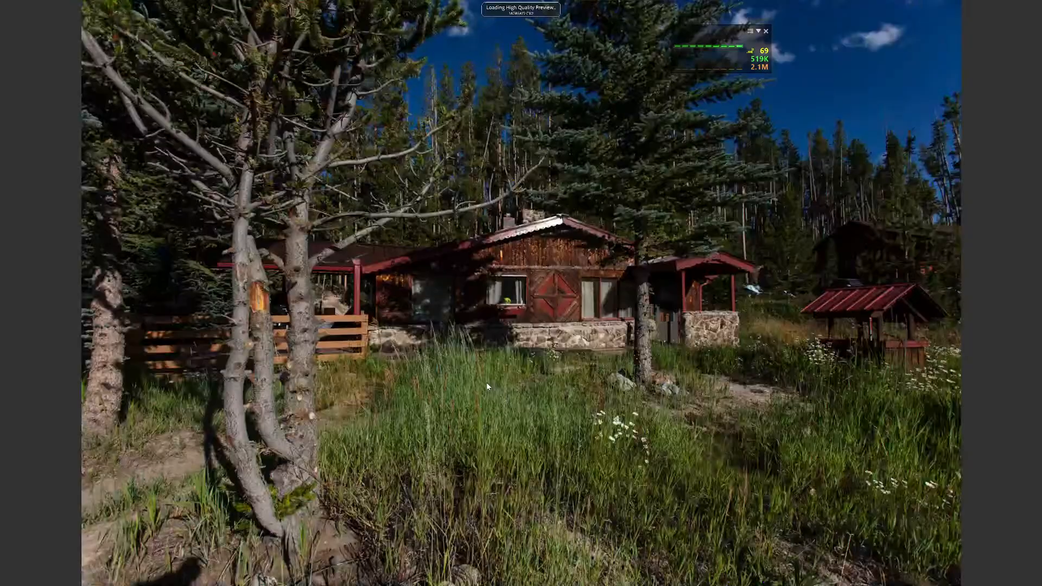
{"action": "key", "text": "Right"}
{"action": "key", "text": "Right"}
{"action": "key", "text": "space"}
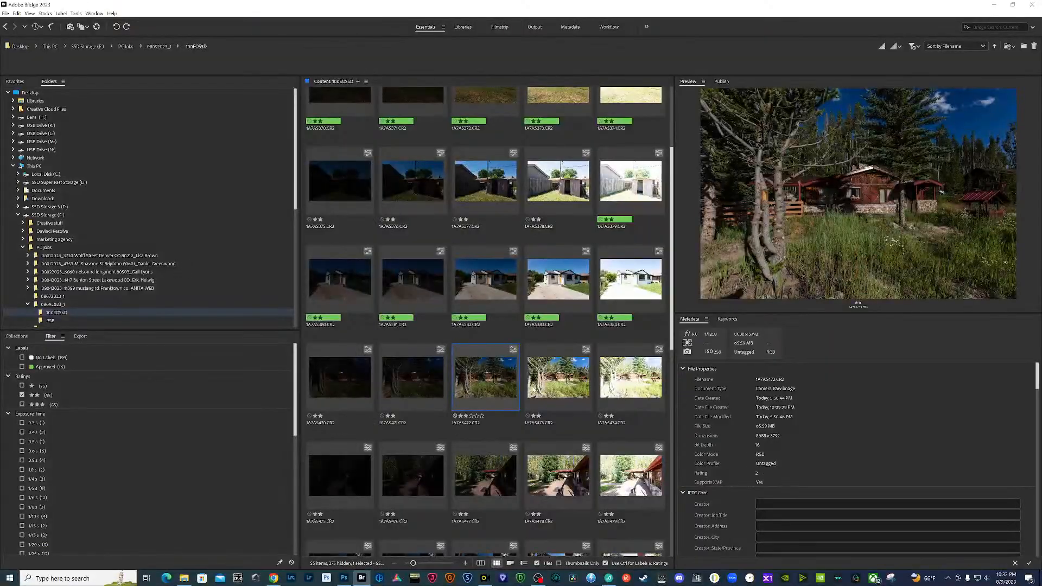
{"action": "left_click", "coordinate": [469, 386]}
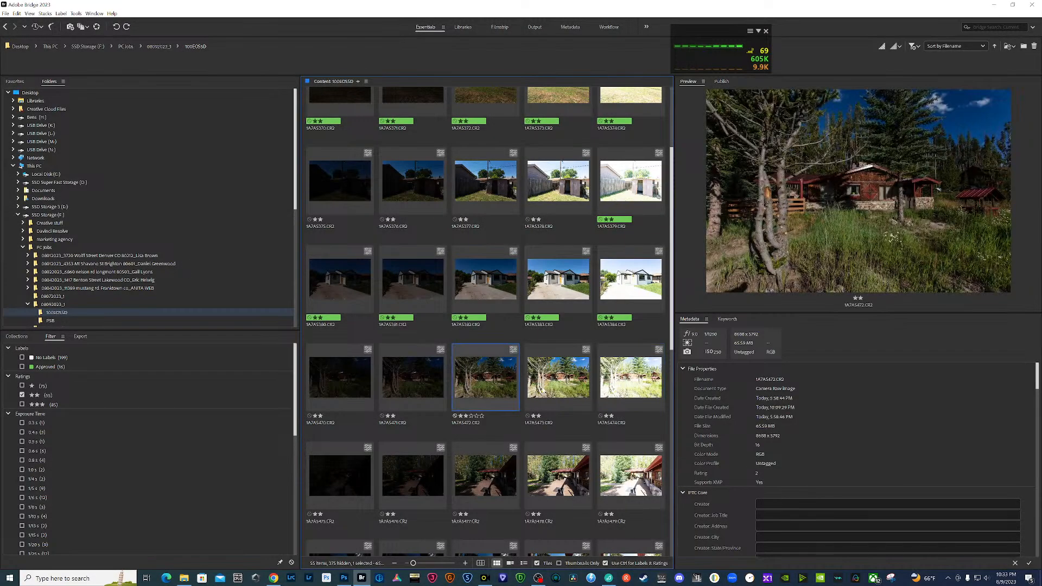
{"action": "key", "text": "space"}
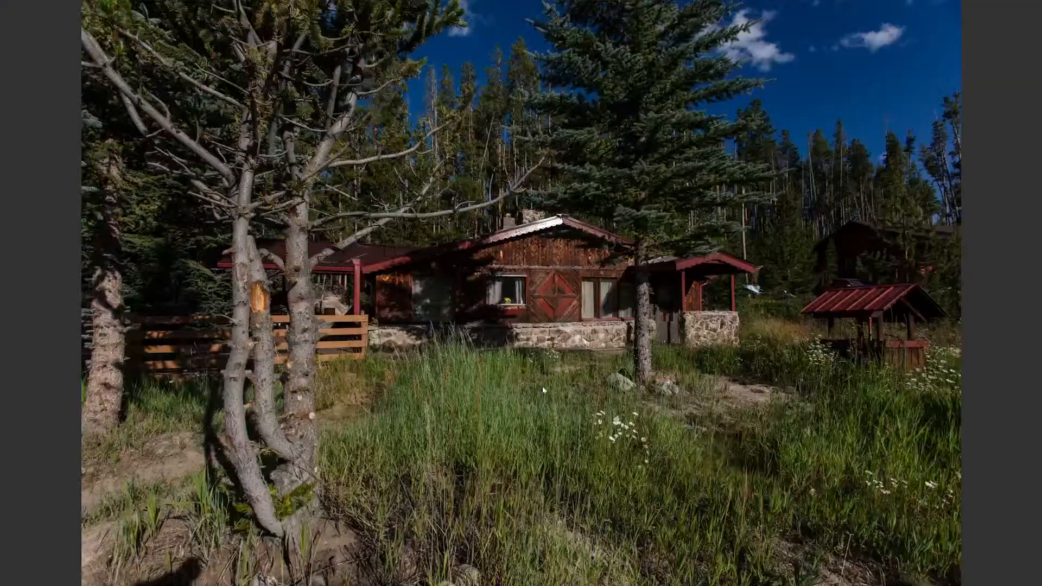
{"action": "key", "text": "Right"}
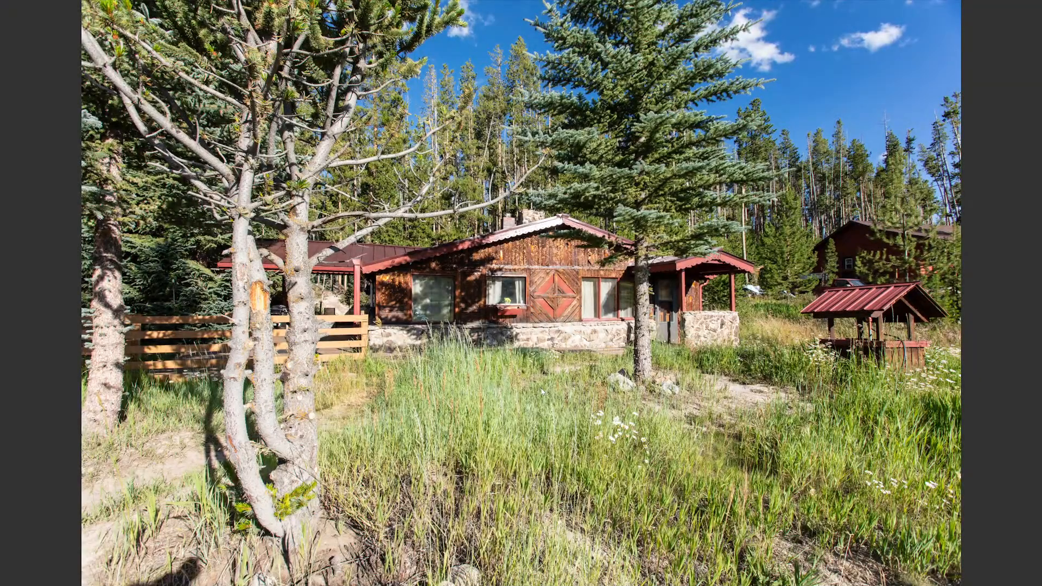
{"action": "key", "text": "Left"}
{"action": "key", "text": "Right"}
{"action": "key", "text": "Left"}
{"action": "key", "text": "Right"}
{"action": "key", "text": "space"}
- Load the cabin exposures 1A7A5472.CR2 and 1A7A5473.CR2 as layers into one Photoshop document
{"action": "key", "text": "Left"}
{"action": "key", "text": "shift+Right"}
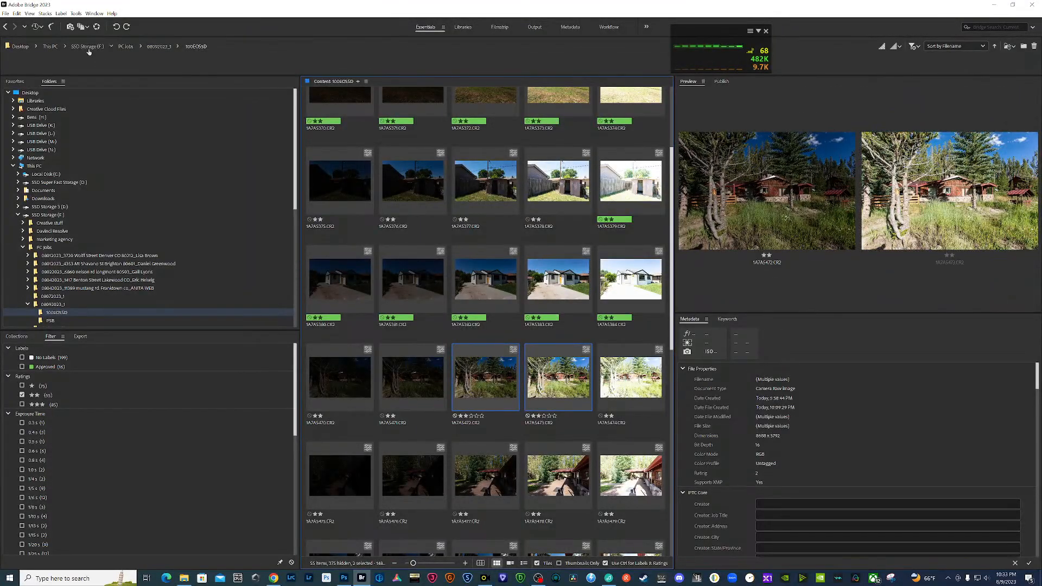
{"action": "left_click", "coordinate": [76, 13]}
{"action": "mouse_move", "coordinate": [133, 97]}
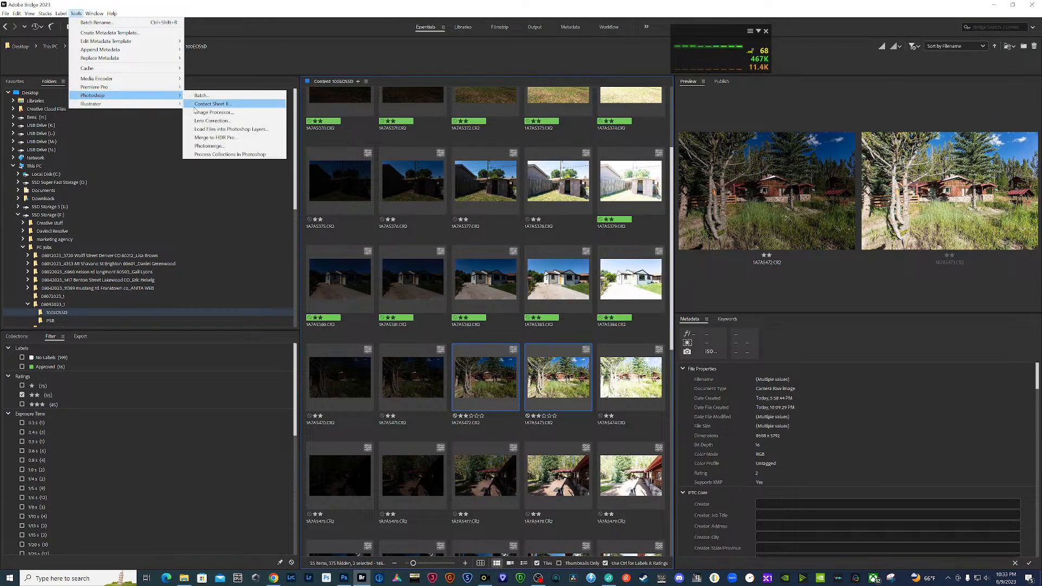
{"action": "left_click", "coordinate": [231, 129]}
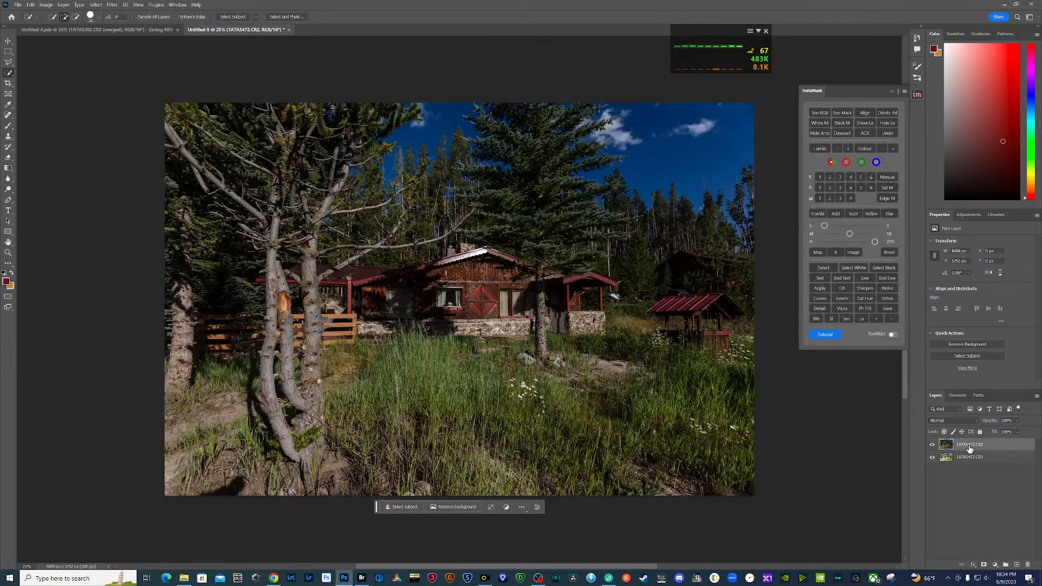
- Place the darker cabin exposure below the brighter one and compare the two exposures
{"action": "left_click_drag", "start_coordinate": [981, 448], "coordinate": [979, 472]}
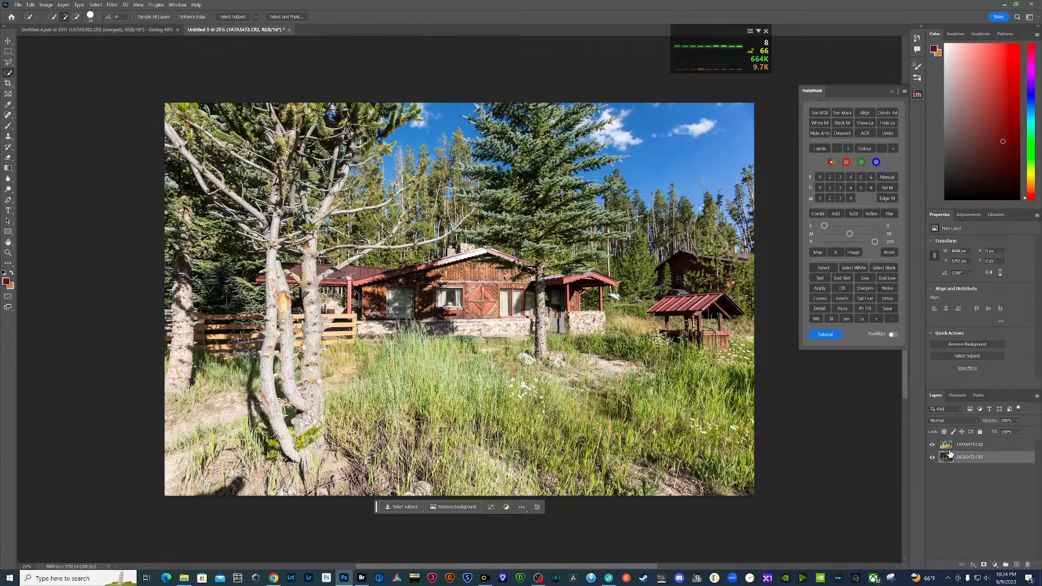
{"action": "left_click", "coordinate": [934, 446]}
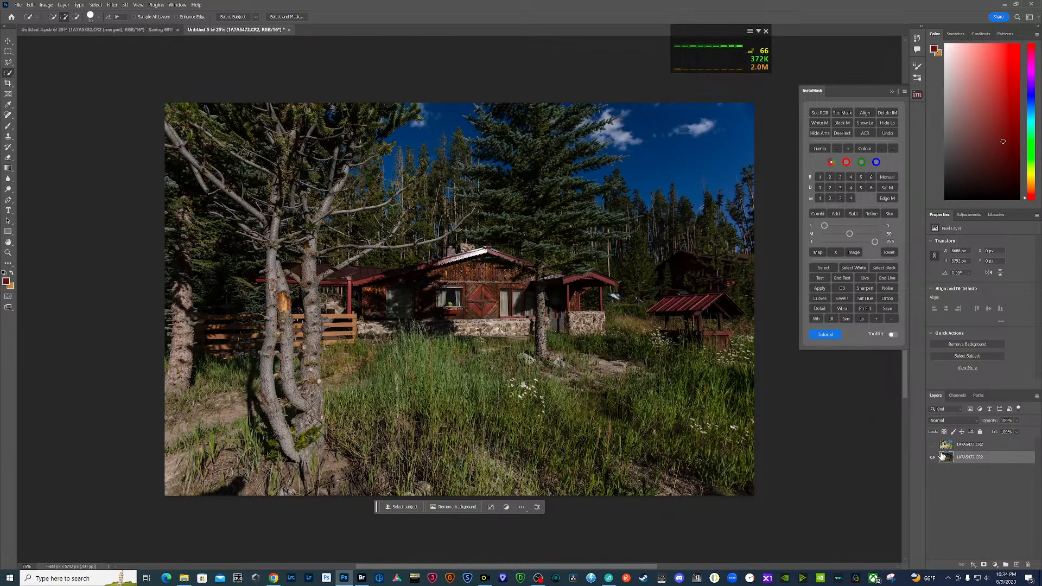
{"action": "left_click", "coordinate": [933, 445]}
{"action": "left_click", "coordinate": [946, 446]}
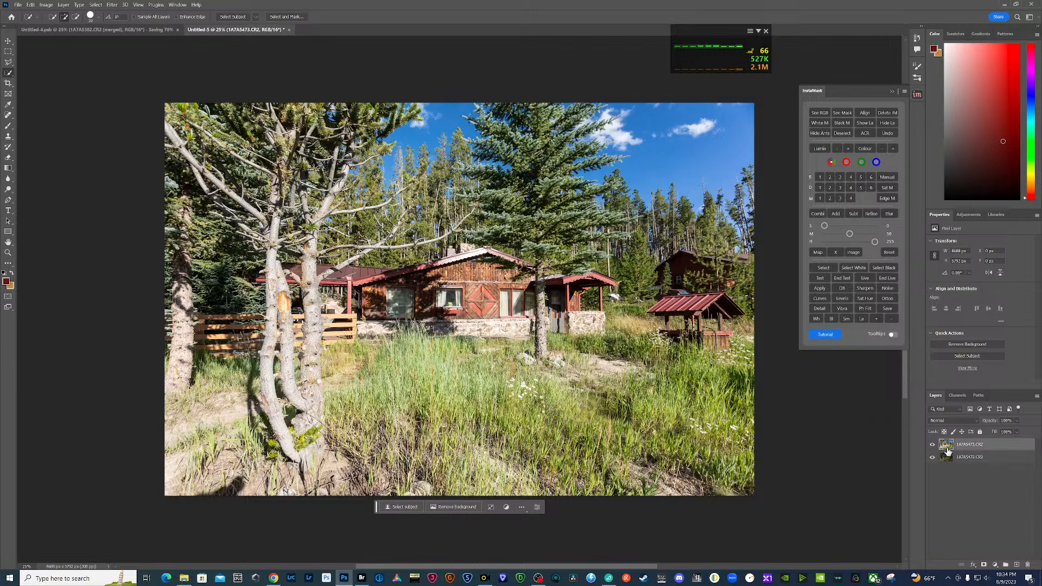
- Duplicate the brighter cabin exposure, place the copy beneath the darker one, hide the top original and compare the remaining two layers
{"action": "left_click_drag", "start_coordinate": [947, 446], "coordinate": [1018, 567]}
{"action": "left_click", "coordinate": [934, 445]}
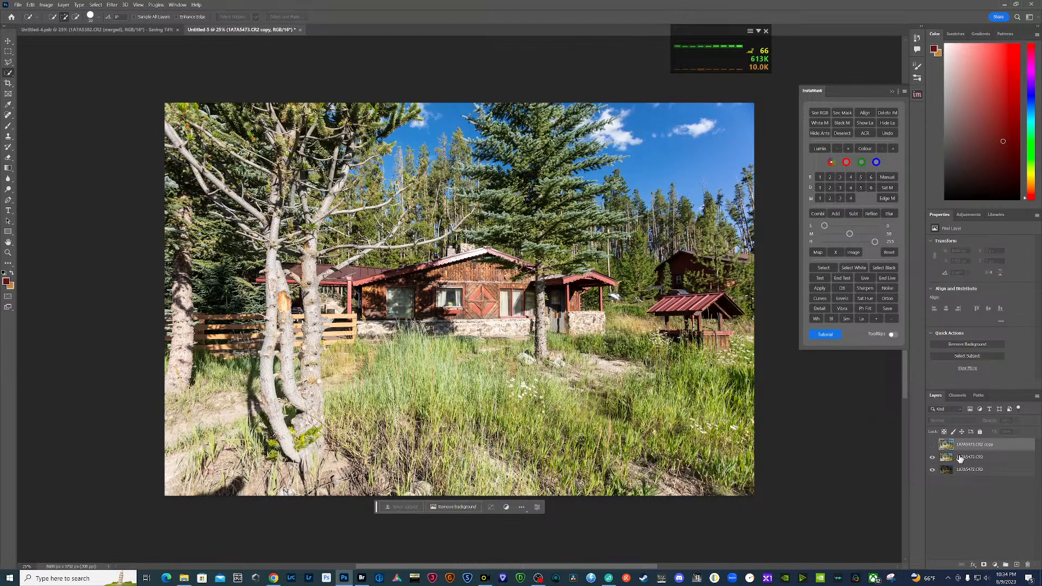
{"action": "left_click", "coordinate": [934, 447]}
{"action": "left_click_drag", "start_coordinate": [977, 447], "coordinate": [986, 488]}
{"action": "left_click", "coordinate": [934, 445]}
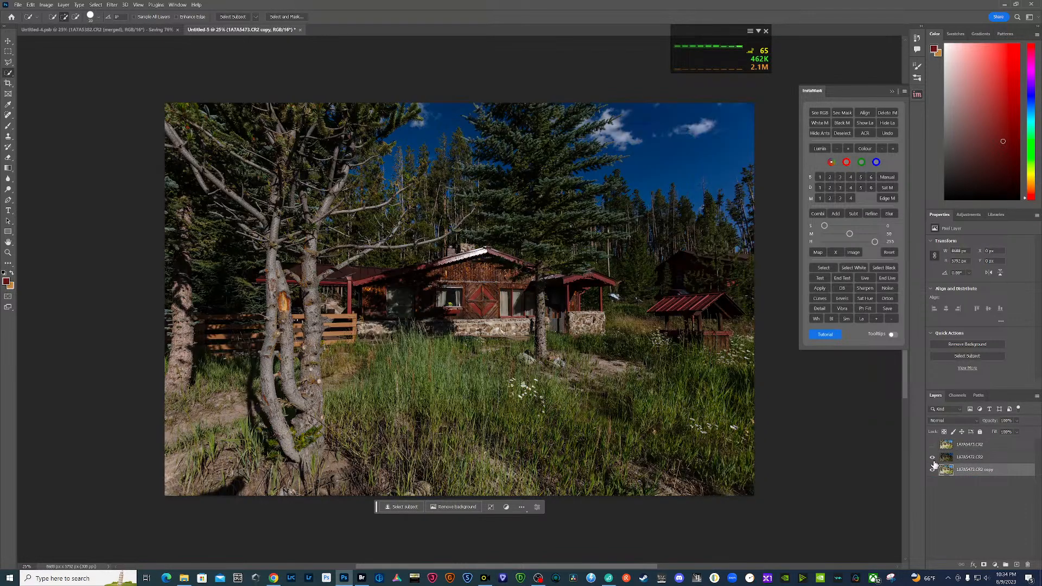
{"action": "left_click", "coordinate": [933, 457]}
{"action": "left_click", "coordinate": [933, 457]}
{"action": "left_click", "coordinate": [933, 458]}
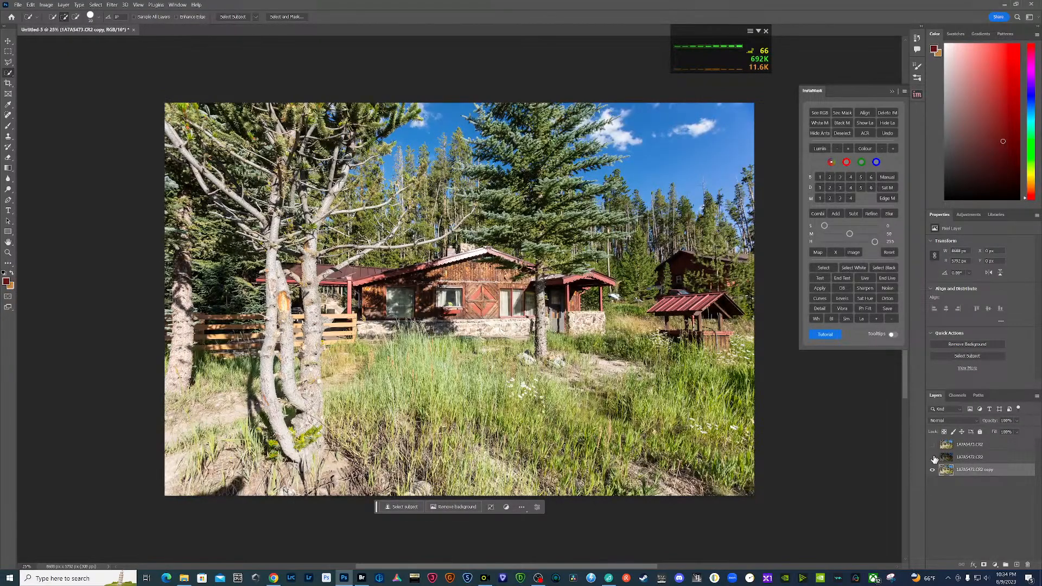
{"action": "left_click", "coordinate": [933, 458]}
{"action": "left_click", "coordinate": [933, 458]}
{"action": "left_click", "coordinate": [933, 458]}
- Brighten the darker exposure in Camera Raw: exposure about +1.00, contrast -25, shadows about +32, blacks about +33, with reduced highlights
{"action": "left_click", "coordinate": [947, 458]}
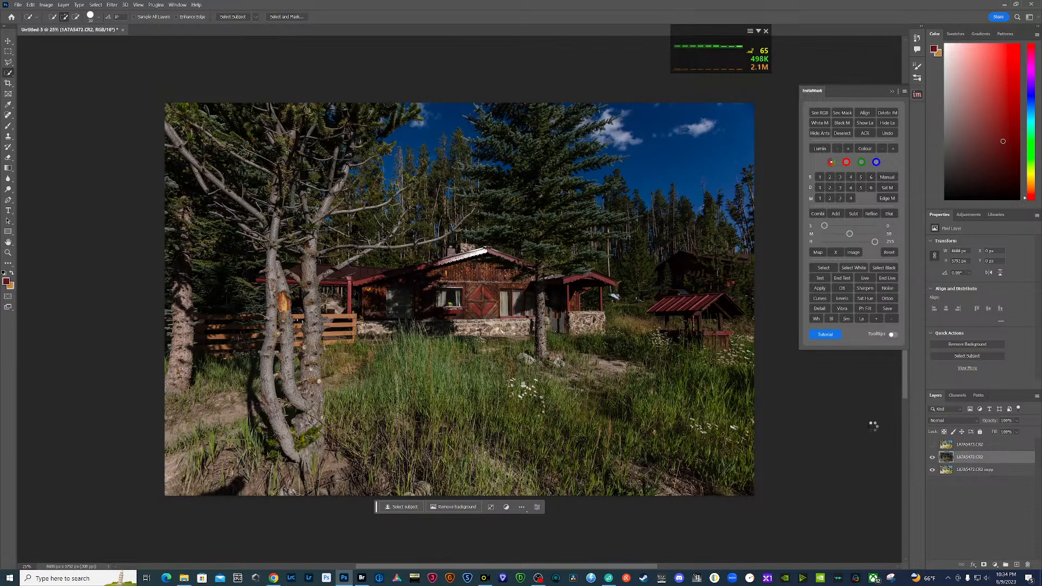
{"action": "key", "text": "ctrl+shift+a"}
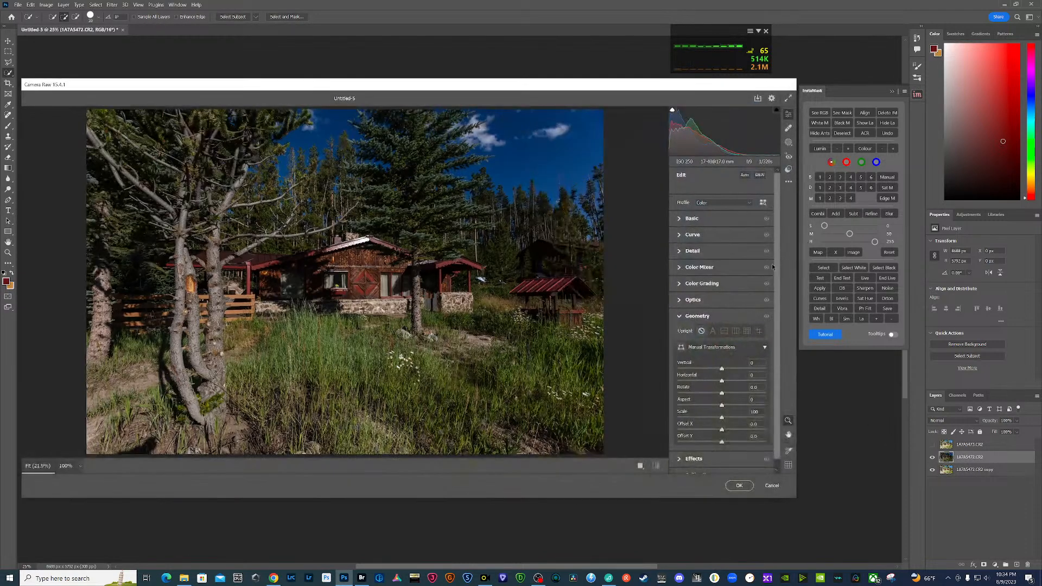
{"action": "left_click", "coordinate": [680, 219]}
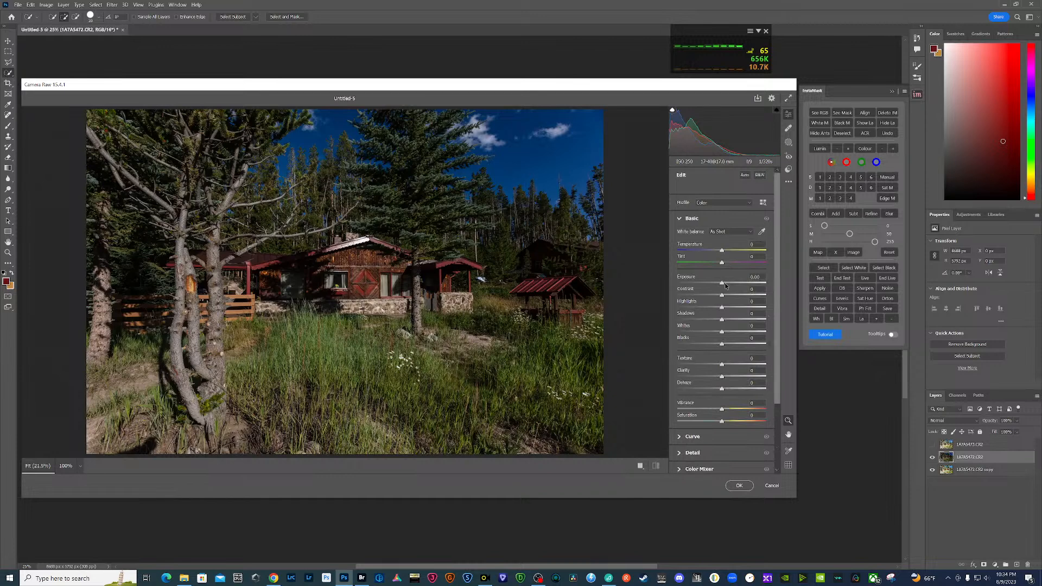
{"action": "left_click_drag", "start_coordinate": [723, 283], "coordinate": [734, 345]}
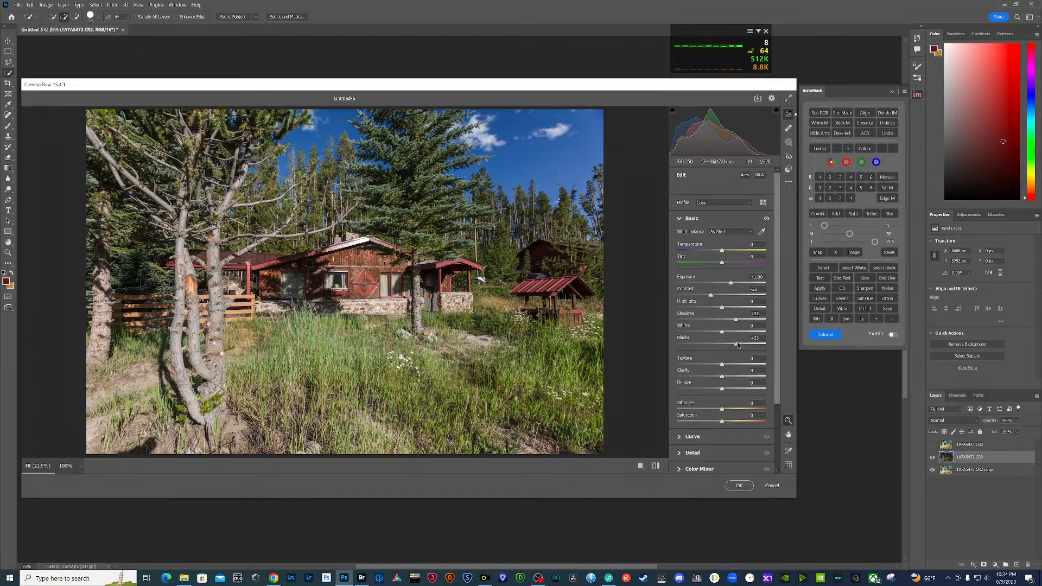
{"action": "left_click_drag", "start_coordinate": [722, 308], "coordinate": [712, 305]}
{"action": "left_click", "coordinate": [740, 485]}
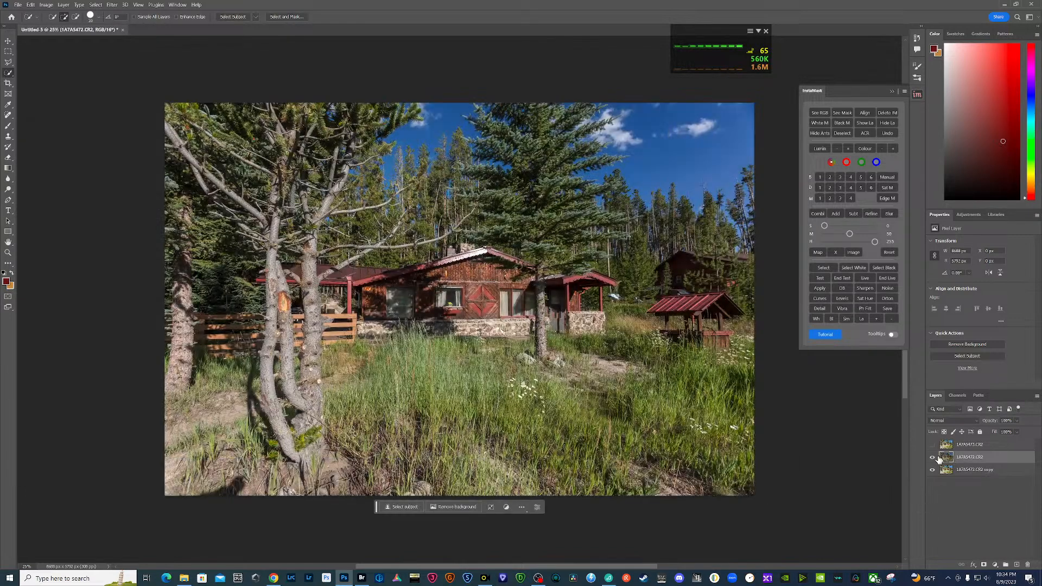
- Hide the darker exposure, generate InstaMask's level 3 brights mask from the bright copy and load that mask as a selection
{"action": "left_click", "coordinate": [933, 457]}
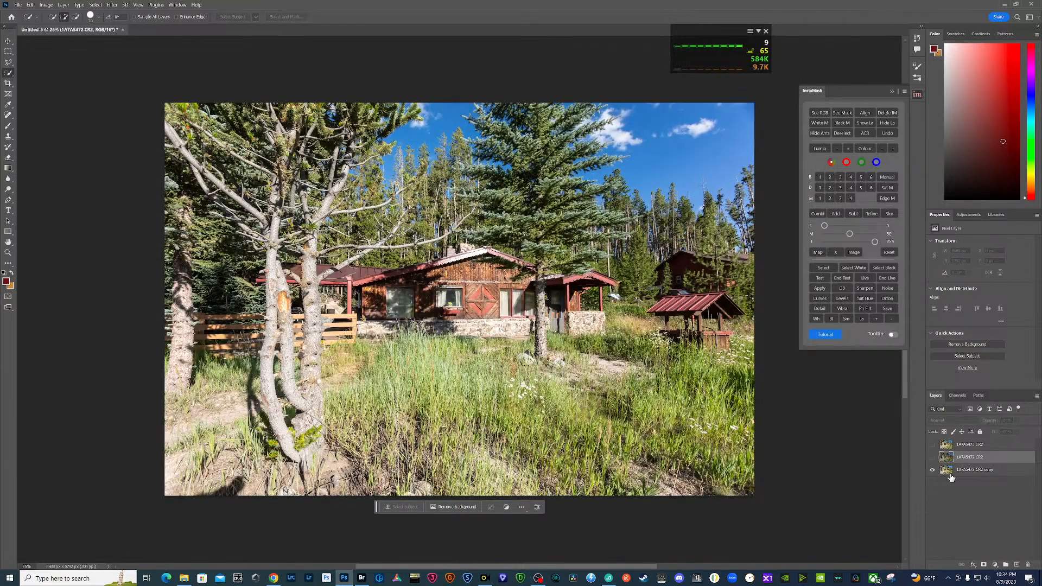
{"action": "left_click", "coordinate": [946, 473]}
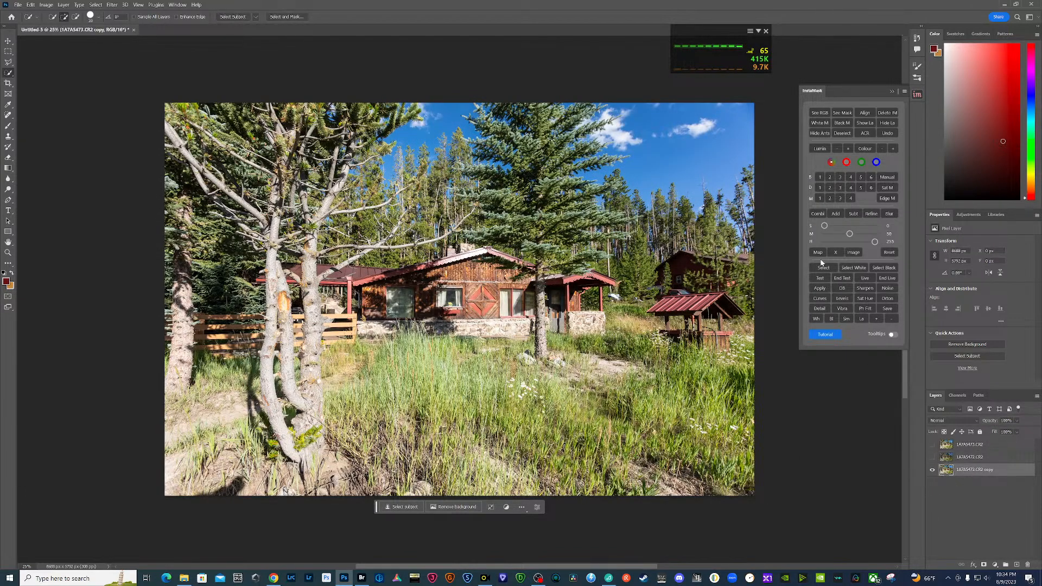
{"action": "left_click", "coordinate": [841, 178]}
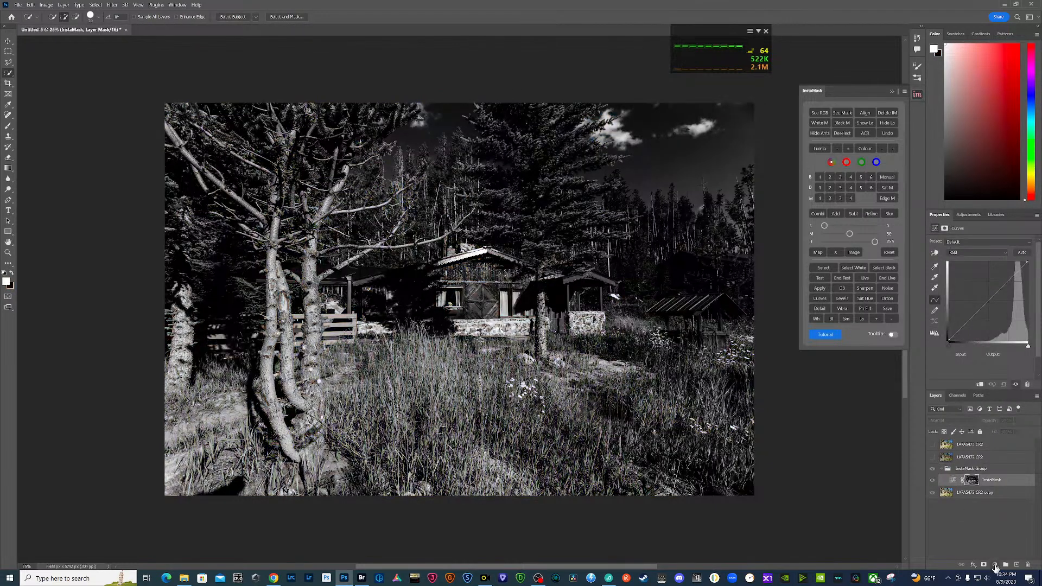
{"action": "left_click", "coordinate": [979, 493]}
{"action": "left_click", "coordinate": [972, 481], "text": "ctrl"}
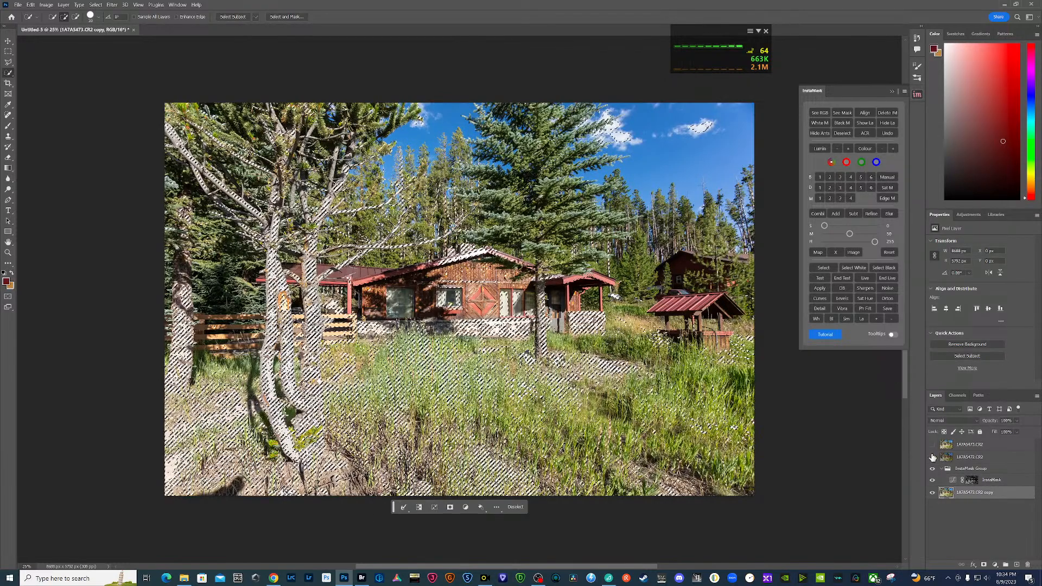
- Show the darker cabin exposure, mask it with the loaded selection, and compare the blend with the bright original
{"action": "left_click", "coordinate": [933, 457]}
{"action": "left_click", "coordinate": [954, 460]}
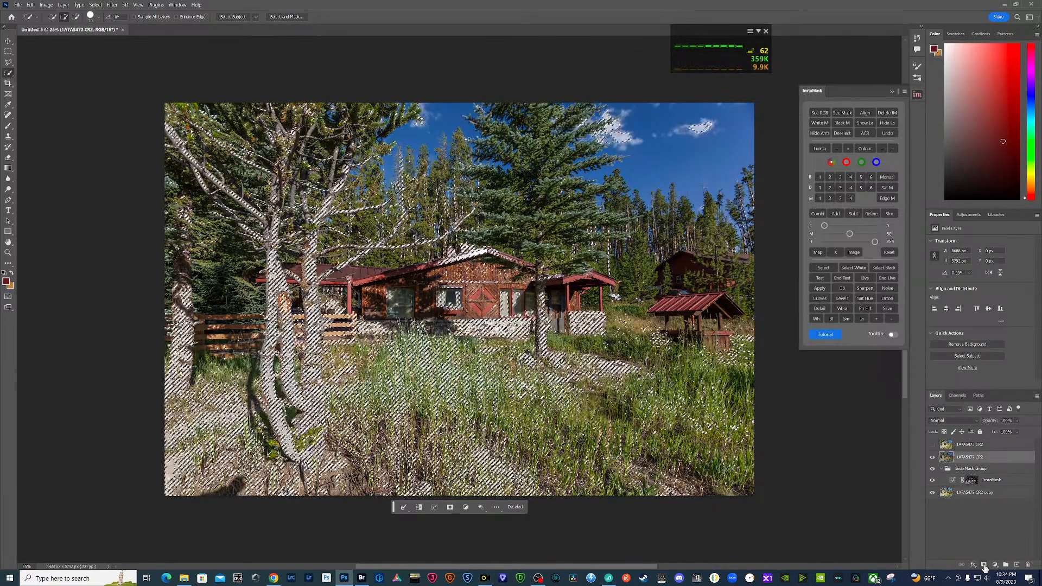
{"action": "left_click", "coordinate": [984, 564]}
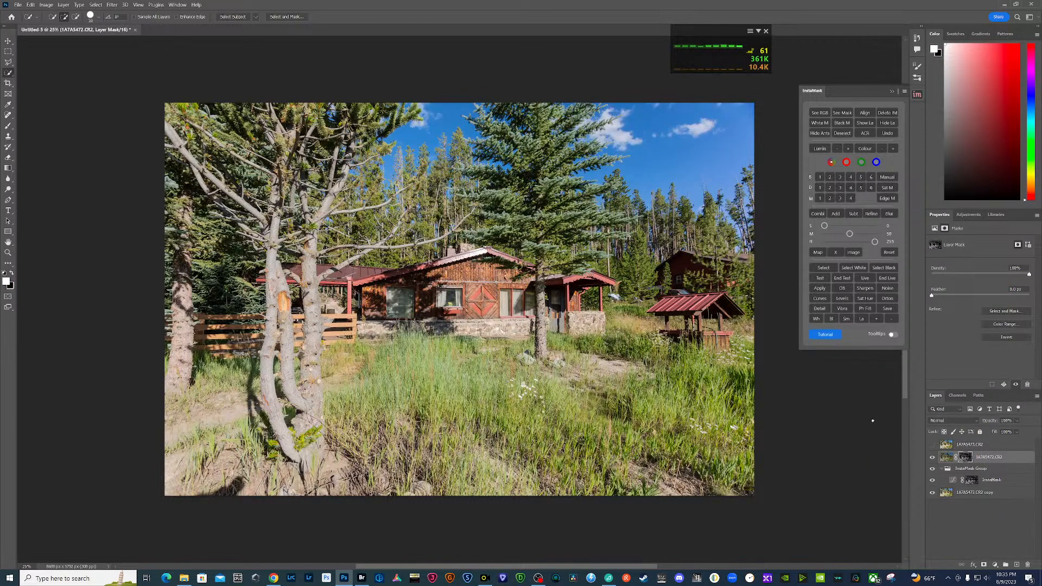
{"action": "left_click", "coordinate": [933, 445]}
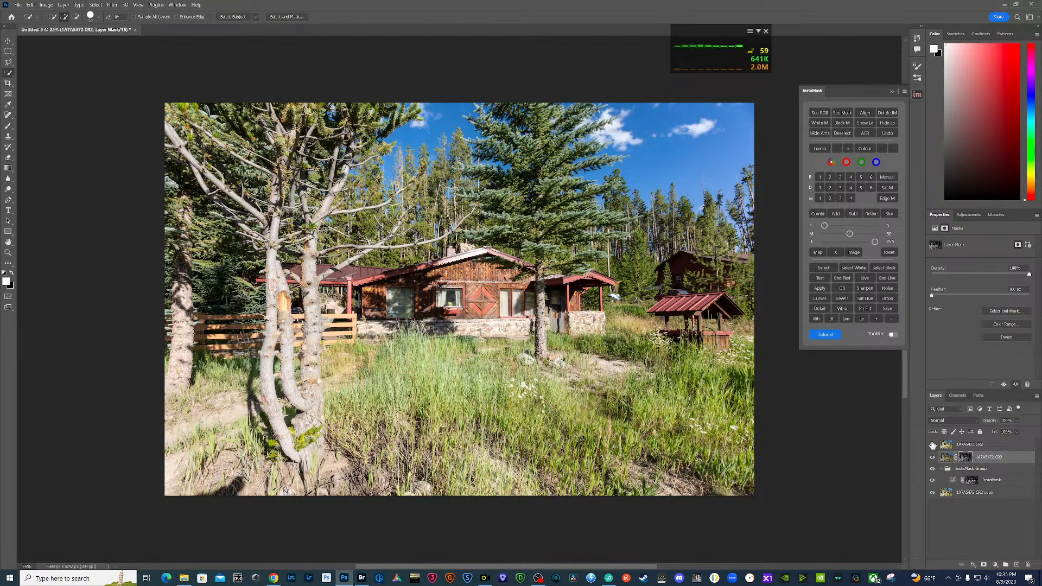
{"action": "left_click", "coordinate": [933, 444]}
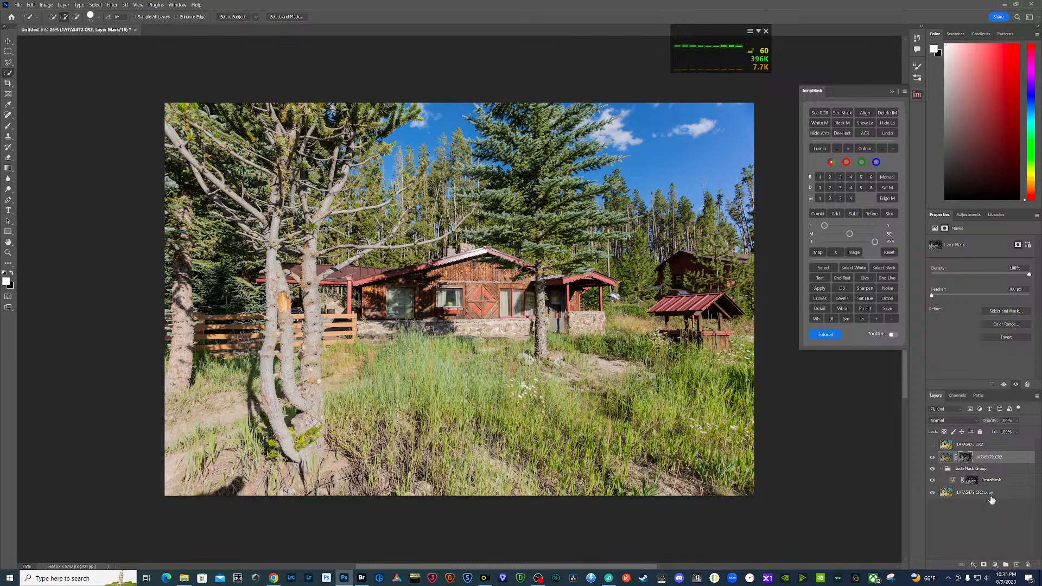
- Select all the cabin layers and combine them into a new merged layer on top, keeping the source layers
{"action": "left_click", "coordinate": [993, 493]}
{"action": "left_click", "coordinate": [991, 456], "text": "shift"}
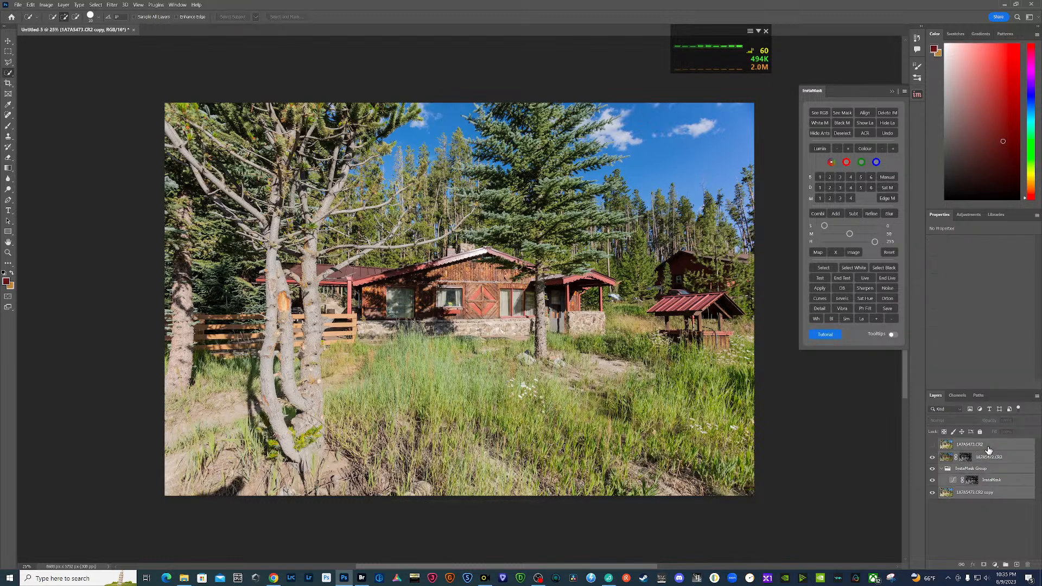
{"action": "right_click", "coordinate": [991, 456]}
{"action": "left_click", "coordinate": [991, 374]}
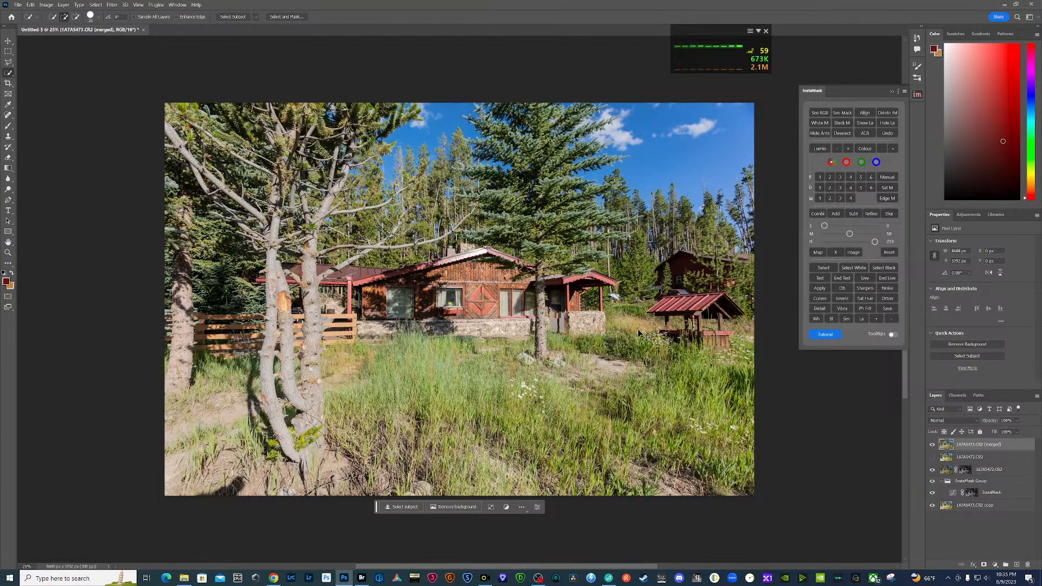
- Adjust the merged layer in Camera Raw: exposure +0.39, contrast +20, highlights -100, shadows +41, whites +2, blacks about +48
{"action": "key", "text": "ctrl+shift+a"}
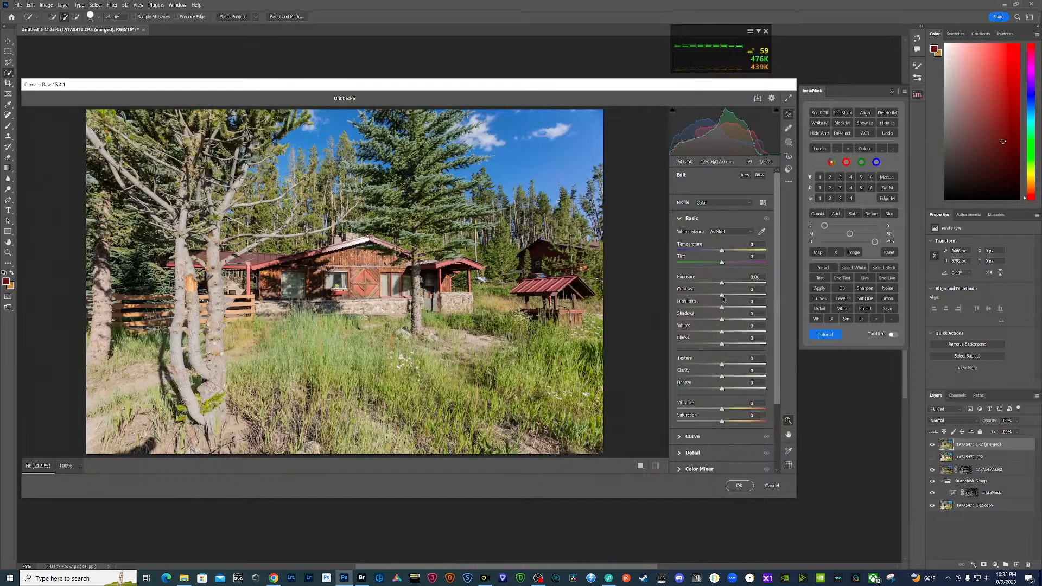
{"action": "mouse_move", "coordinate": [724, 298]}
{"action": "left_mouse_down"}
{"action": "mouse_move", "coordinate": [732, 300]}
{"action": "mouse_move", "coordinate": [726, 282]}
{"action": "left_mouse_up"}
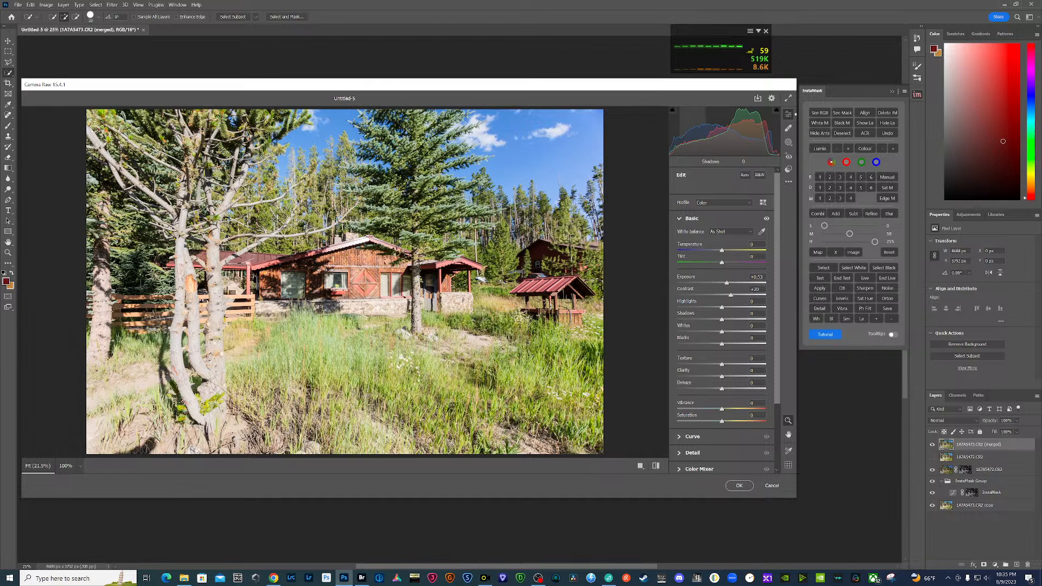
{"action": "left_click_drag", "start_coordinate": [680, 148], "coordinate": [683, 146]}
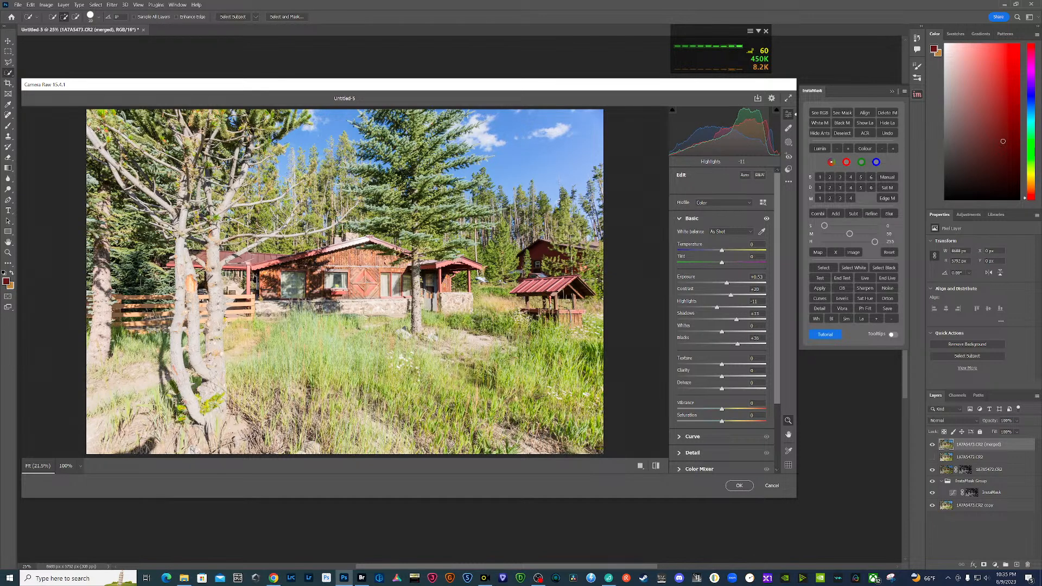
{"action": "left_click_drag", "start_coordinate": [722, 308], "coordinate": [677, 308]}
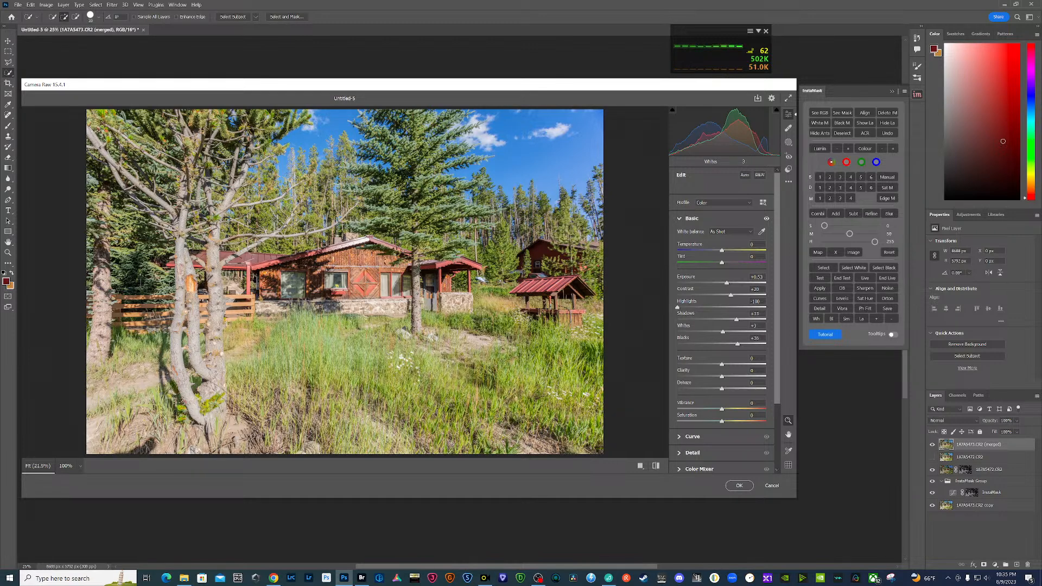
{"action": "left_click_drag", "start_coordinate": [775, 132], "coordinate": [725, 133]}
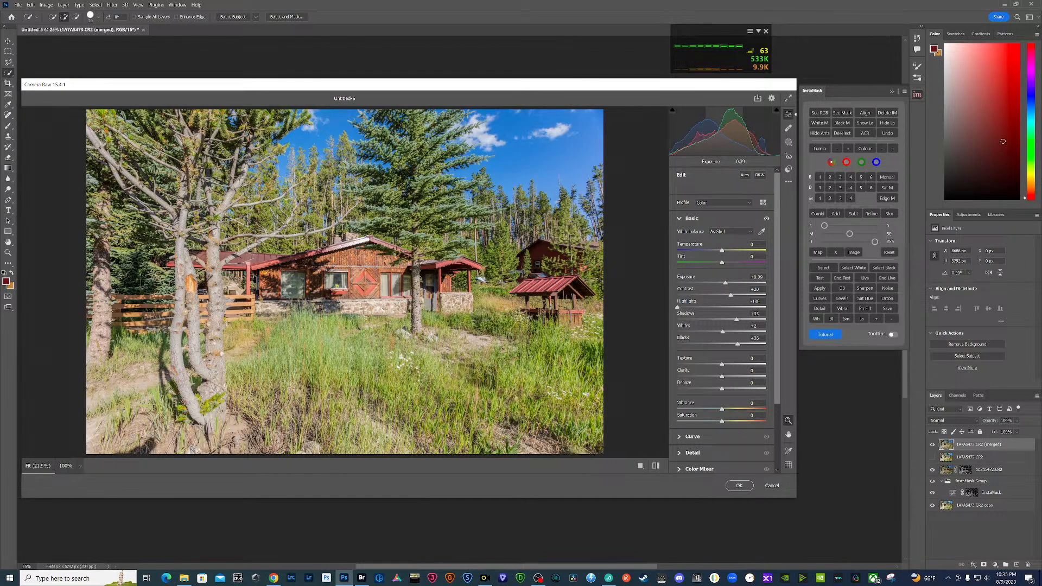
{"action": "left_click_drag", "start_coordinate": [691, 130], "coordinate": [695, 130]}
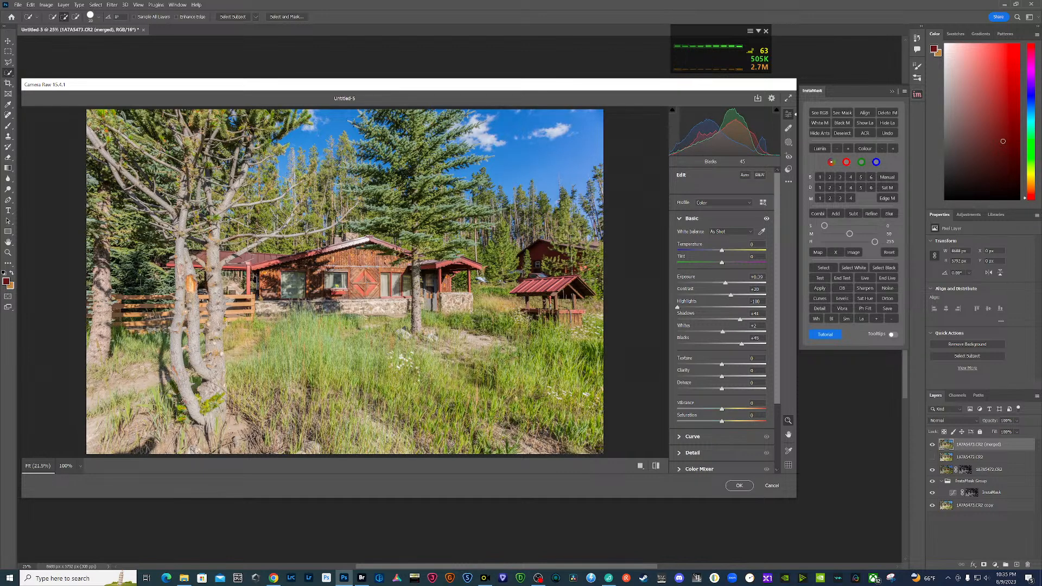
{"action": "left_click_drag", "start_coordinate": [679, 131], "coordinate": [679, 131]}
- Sharpen the merged image in Camera Raw with an amount of about 99 and masking at 51
{"action": "scroll", "coordinate": [722, 323], "scroll_direction": "down", "scroll_amount": 3}
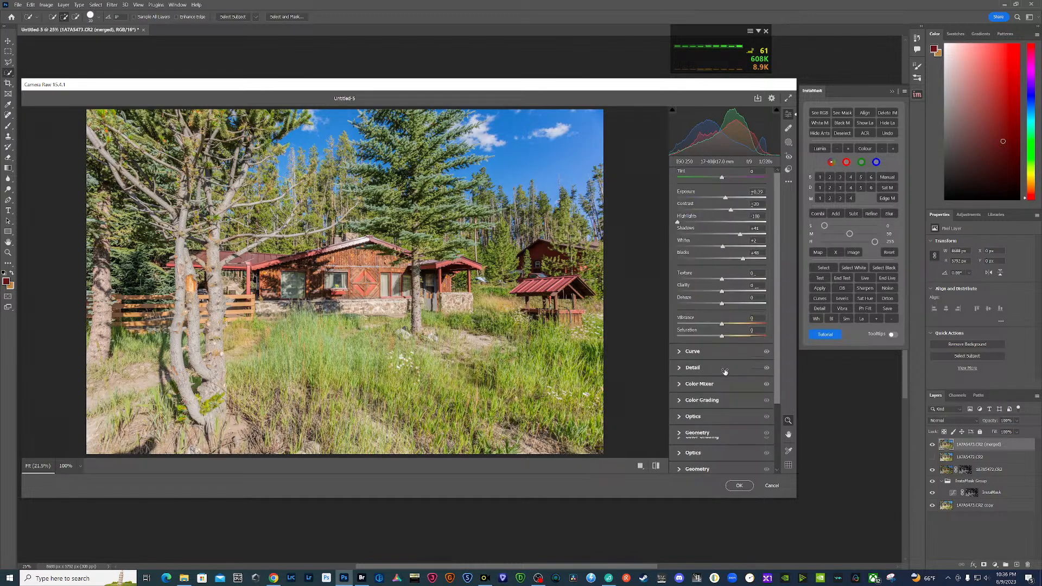
{"action": "left_click", "coordinate": [679, 370]}
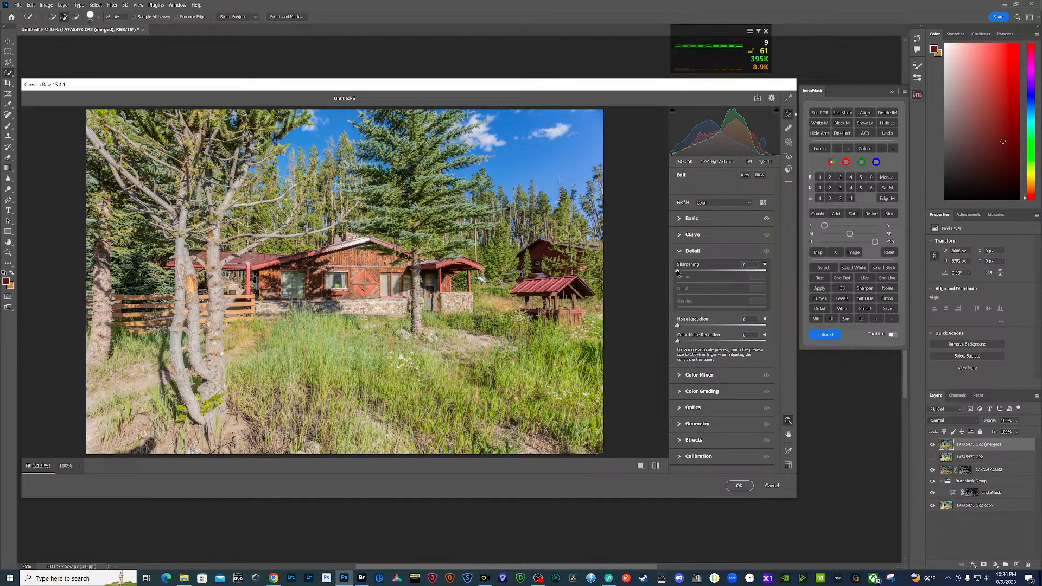
{"action": "left_click_drag", "start_coordinate": [678, 271], "coordinate": [732, 276]}
{"action": "left_click_drag", "start_coordinate": [678, 308], "coordinate": [723, 314]}
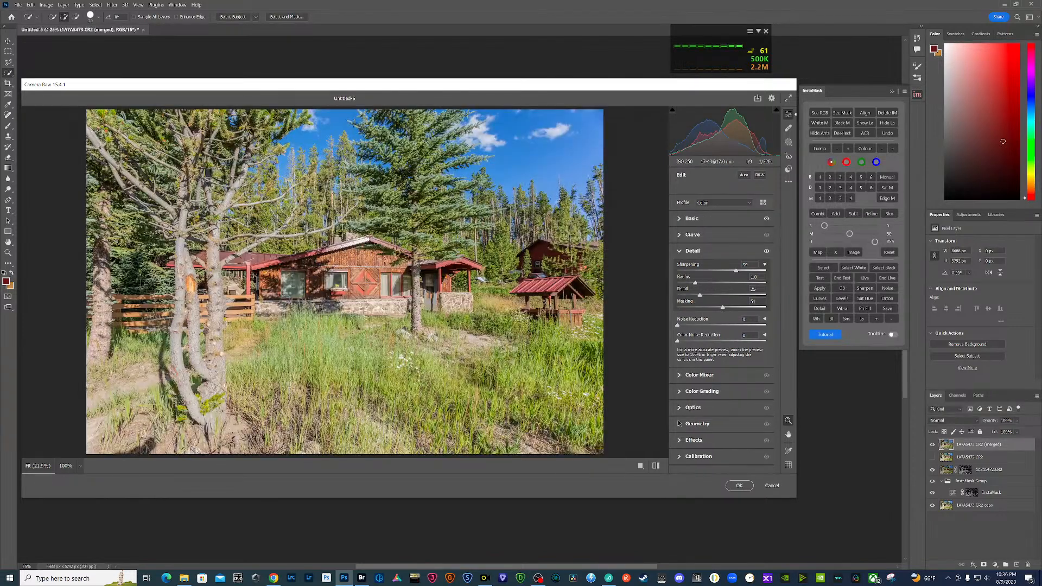
- Try the vertical Upright perspective correction on the cabin image
{"action": "left_click", "coordinate": [679, 423]}
{"action": "left_click", "coordinate": [735, 331]}
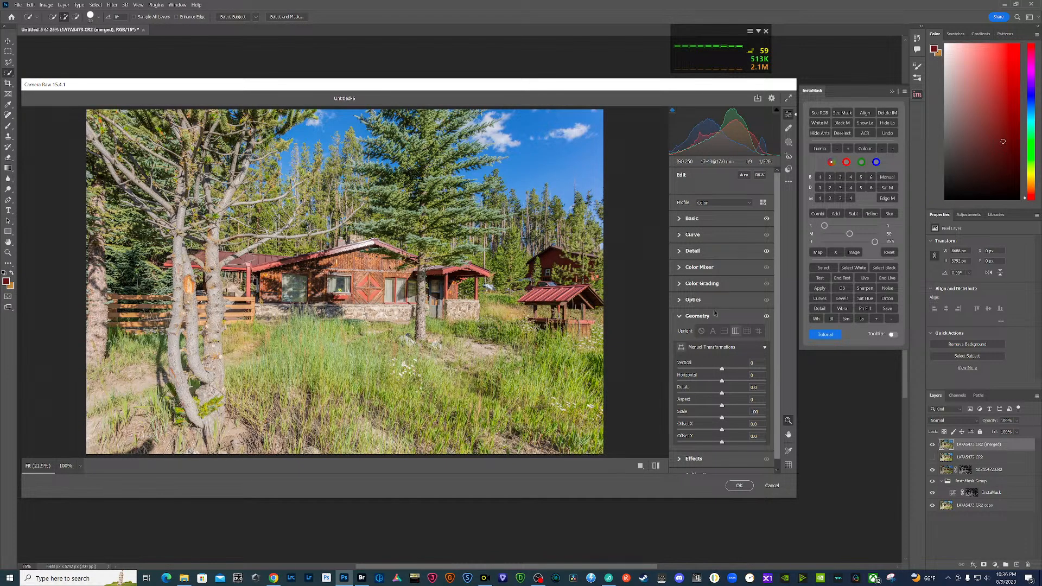
- Boost colour saturation by sampling the grass and cabin: reds, oranges and yellows about +8, greens +15
{"action": "left_click", "coordinate": [682, 267]}
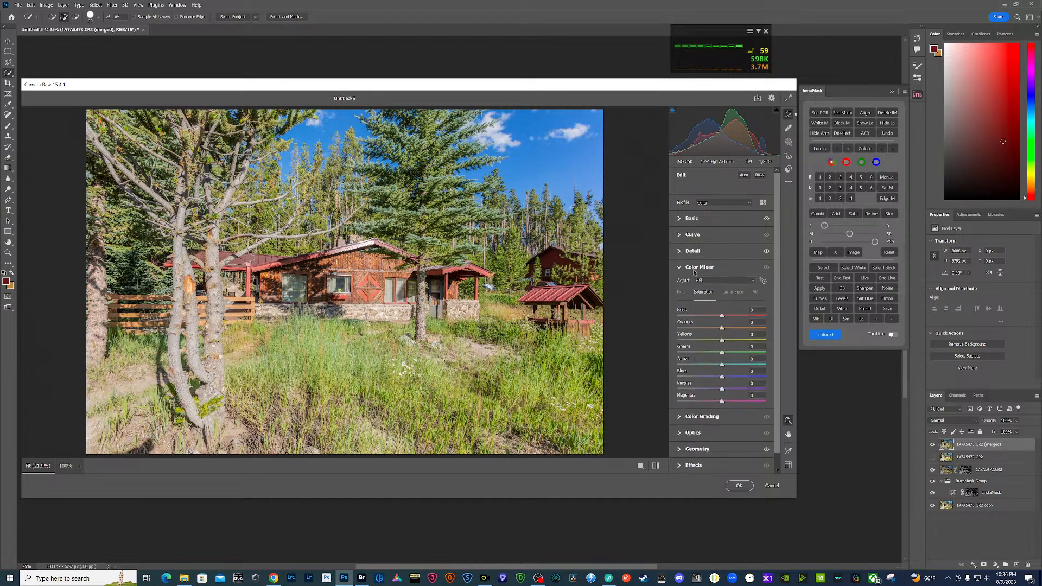
{"action": "left_click", "coordinate": [763, 281]}
{"action": "left_click_drag", "start_coordinate": [328, 352], "coordinate": [364, 352]}
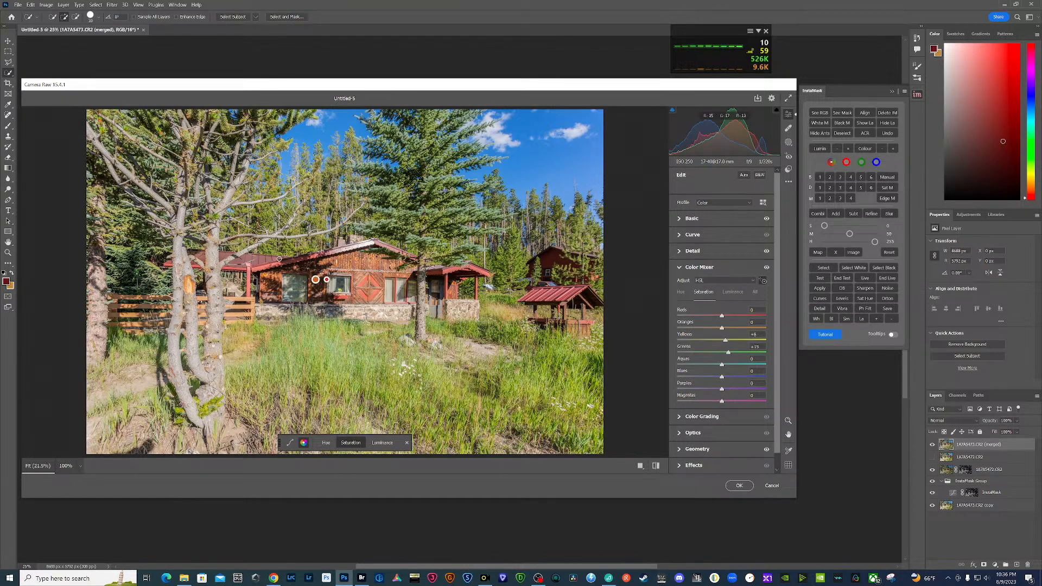
{"action": "left_click_drag", "start_coordinate": [261, 259], "coordinate": [263, 259]}
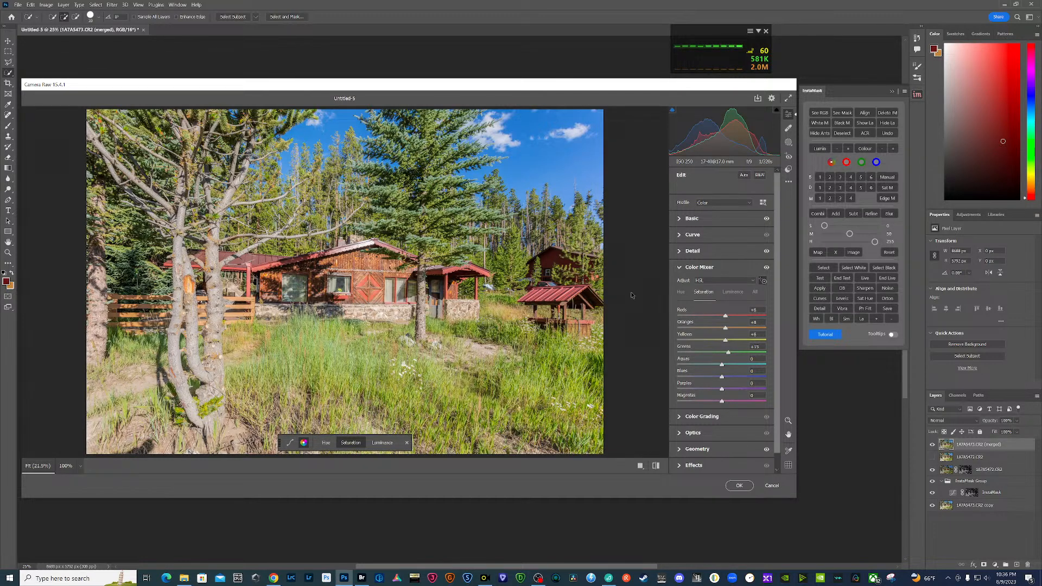
- Turn off the Upright perspective correction
{"action": "scroll", "coordinate": [679, 332], "scroll_direction": "down", "scroll_amount": 1}
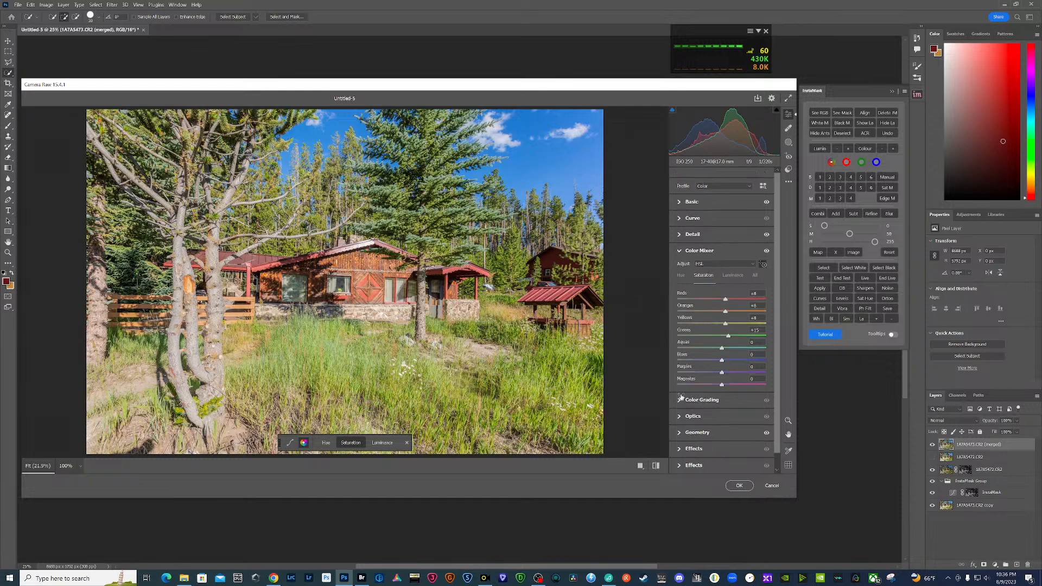
{"action": "left_click", "coordinate": [679, 433]}
{"action": "left_click", "coordinate": [701, 333]}
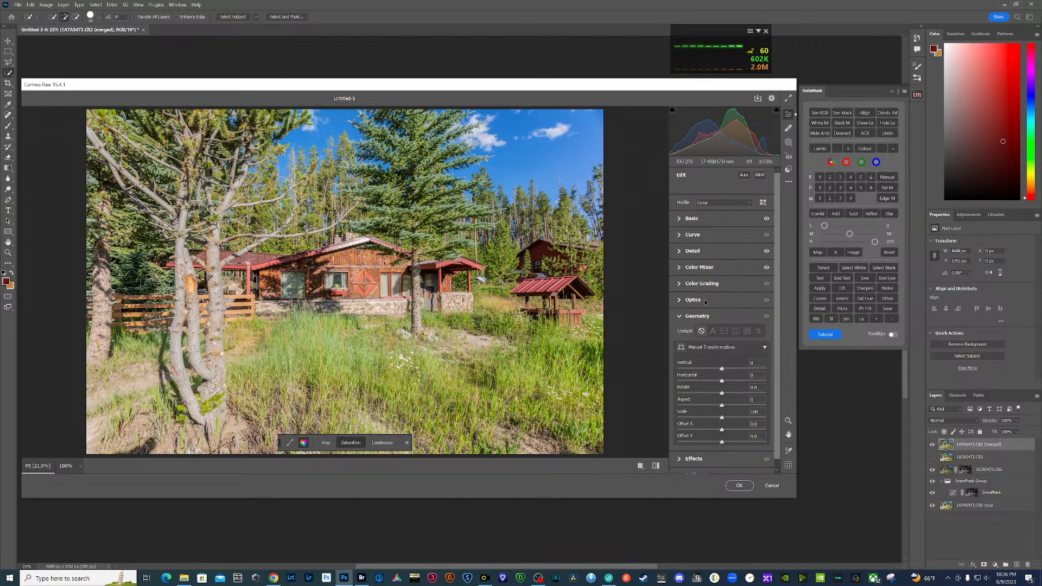
- Darken colour luminance with the targeted adjustment, setting oranges to -10, yellows to about -8 and greens to -4, and apply the Camera Raw edits
{"action": "left_click", "coordinate": [682, 269]}
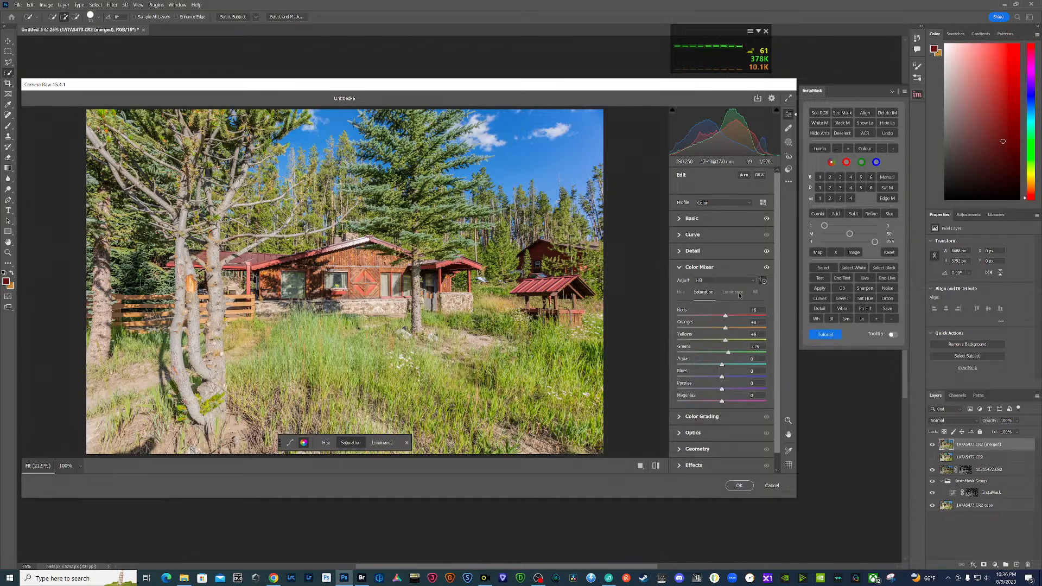
{"action": "left_click", "coordinate": [194, 330]}
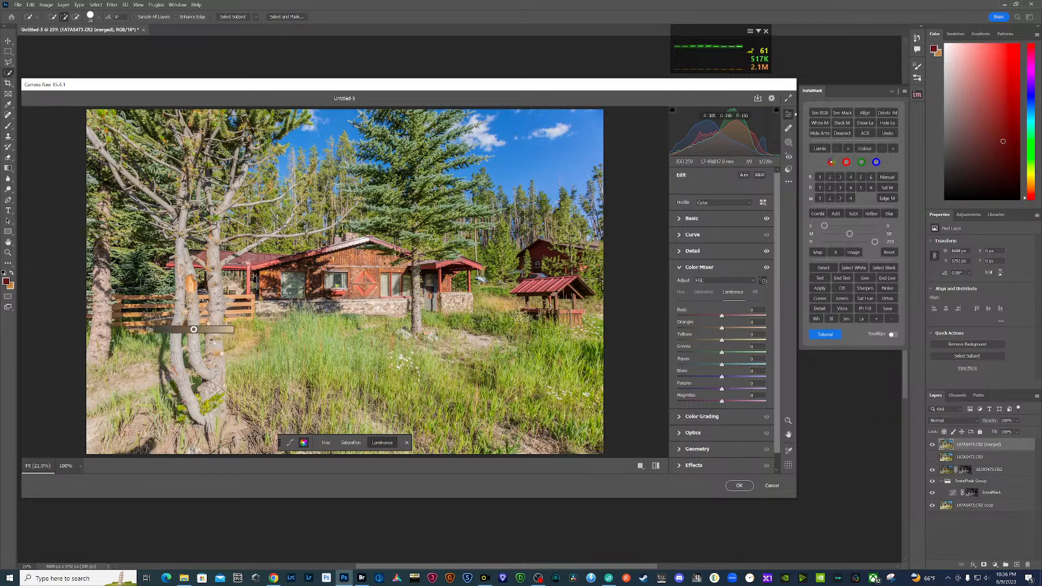
{"action": "mouse_move", "coordinate": [193, 329]}
{"action": "left_mouse_down"}
{"action": "mouse_move", "coordinate": [157, 330]}
{"action": "mouse_move", "coordinate": [190, 330]}
{"action": "left_mouse_up"}
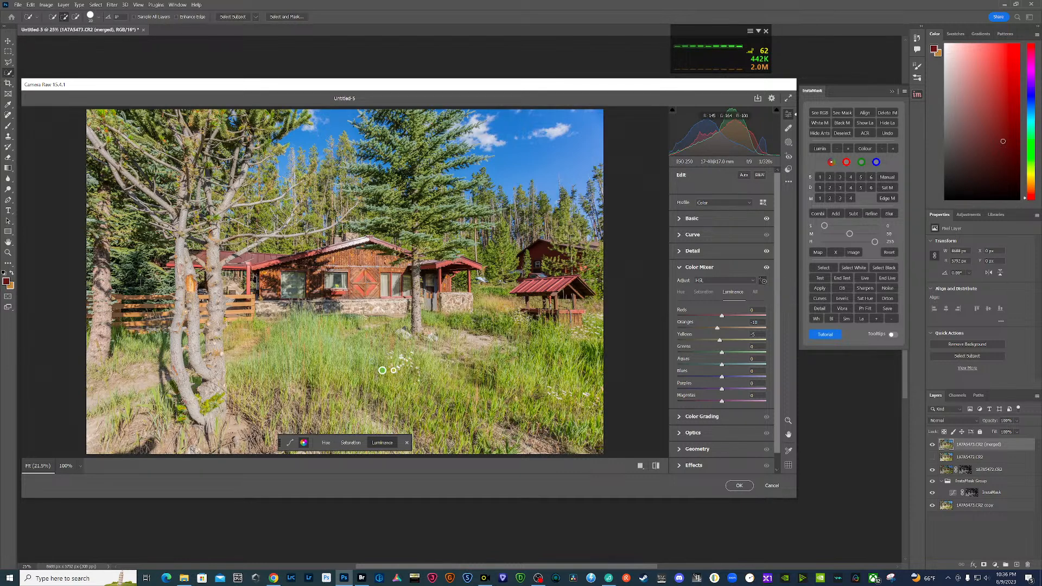
{"action": "left_click_drag", "start_coordinate": [382, 370], "coordinate": [340, 369]}
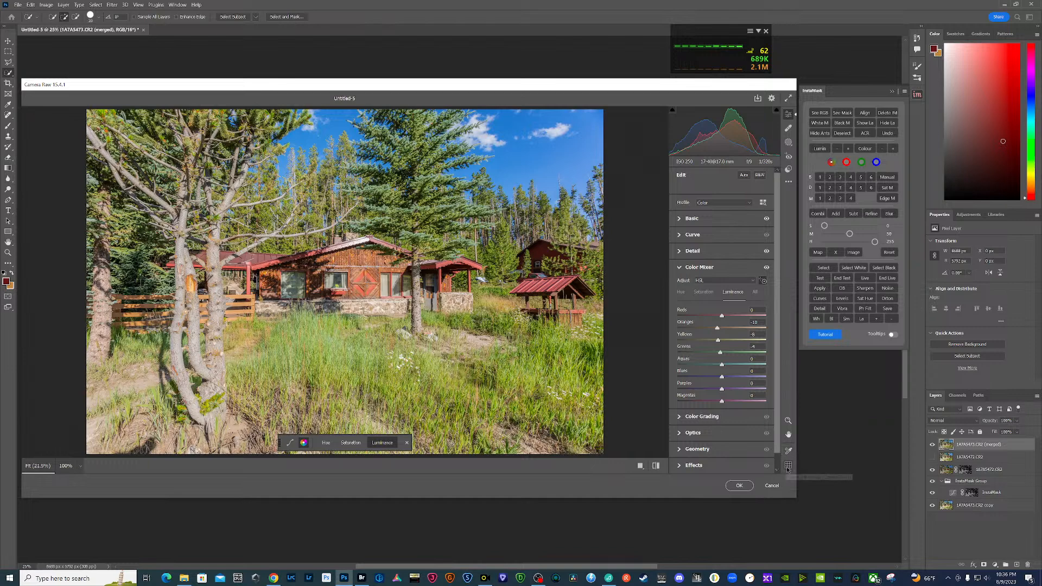
{"action": "left_click", "coordinate": [739, 485]}
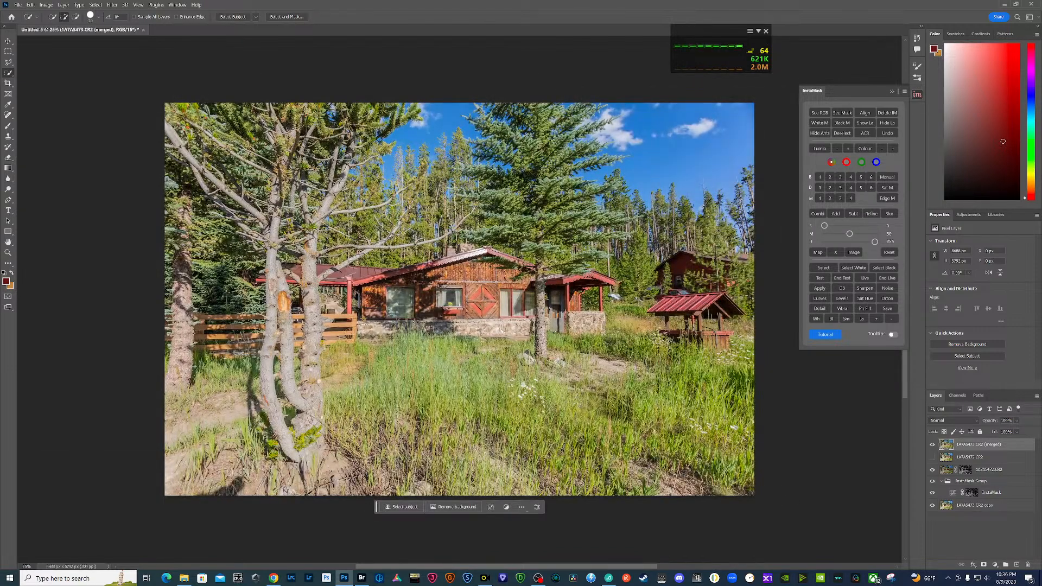
- Close the cabin document, saving it as Untitled-5 in Large Document Format (PSB) in the PSB folder
{"action": "left_click", "coordinate": [144, 30]}
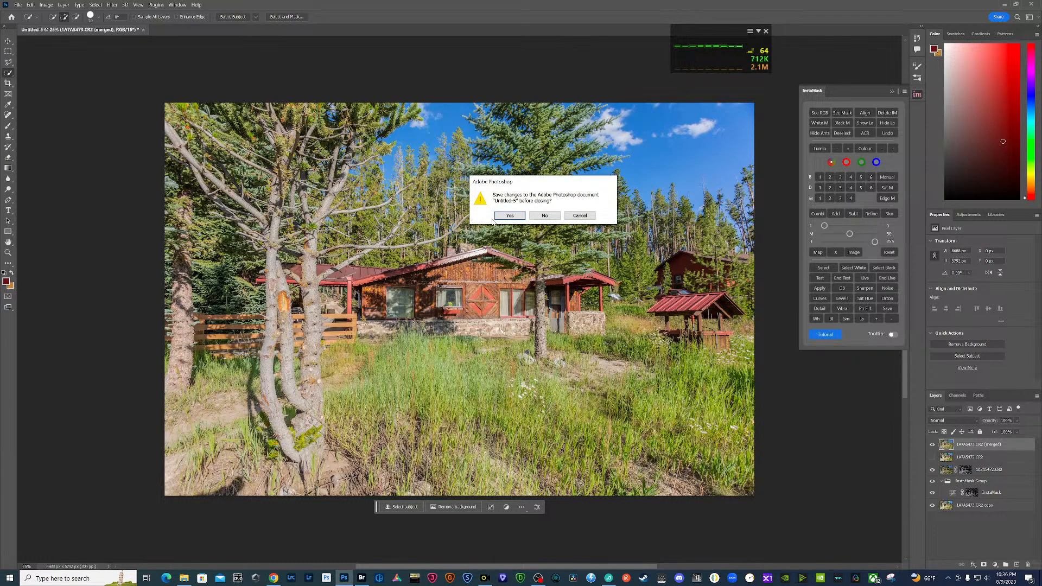
{"action": "left_click", "coordinate": [508, 216]}
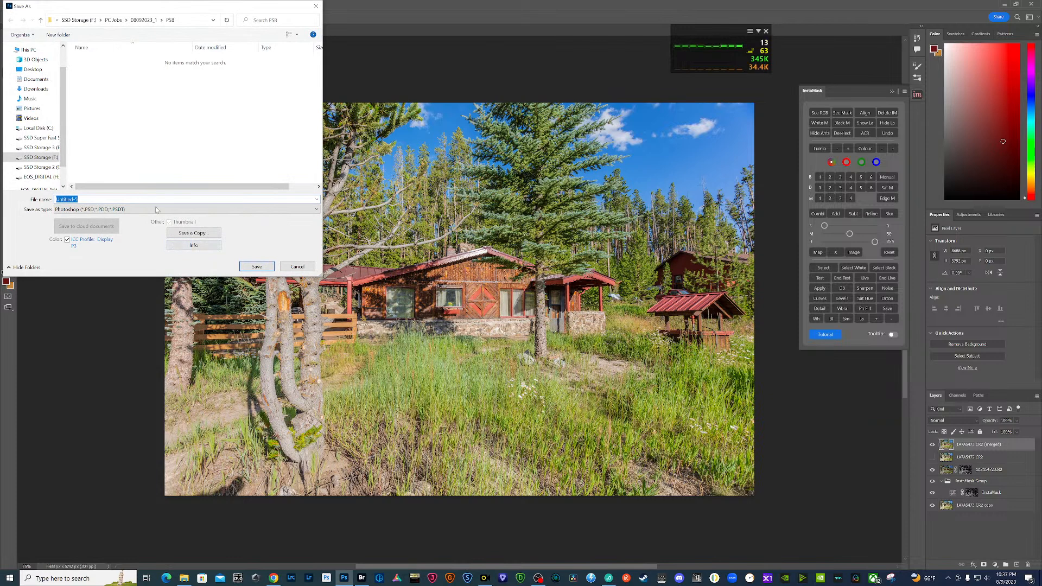
{"action": "left_click", "coordinate": [151, 209]}
{"action": "left_click", "coordinate": [151, 225]}
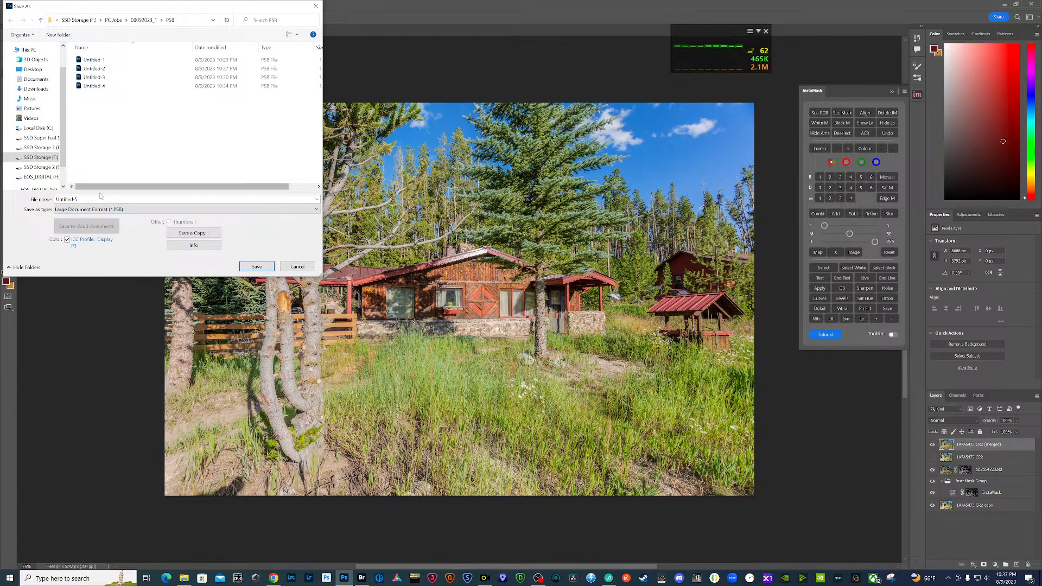
{"action": "left_click", "coordinate": [257, 266]}
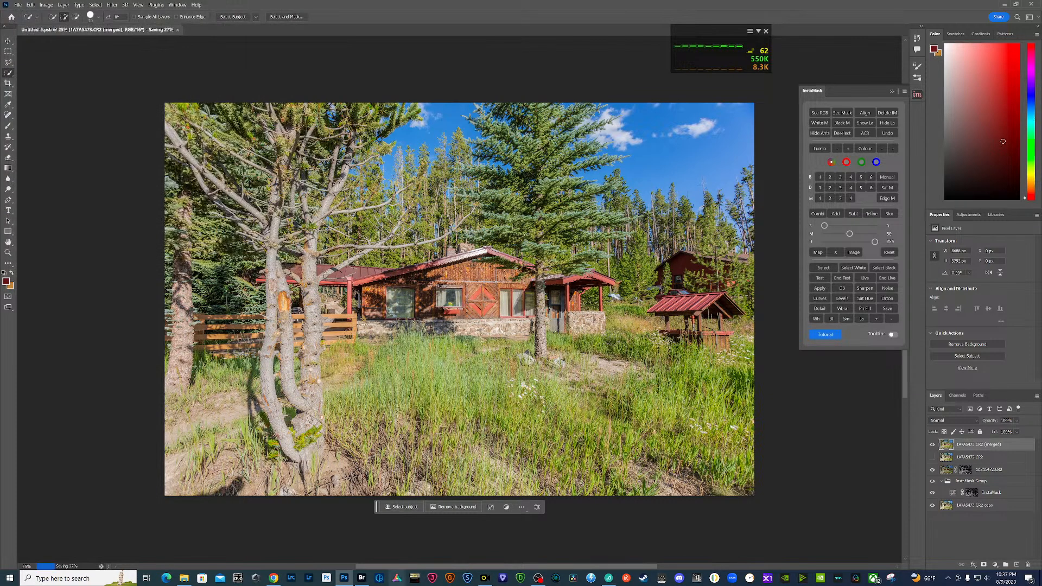
- Switch to Adobe Bridge and label the five bracketed cabin exposures as Approved
{"action": "left_click", "coordinate": [362, 578]}
{"action": "left_click", "coordinate": [335, 396]}
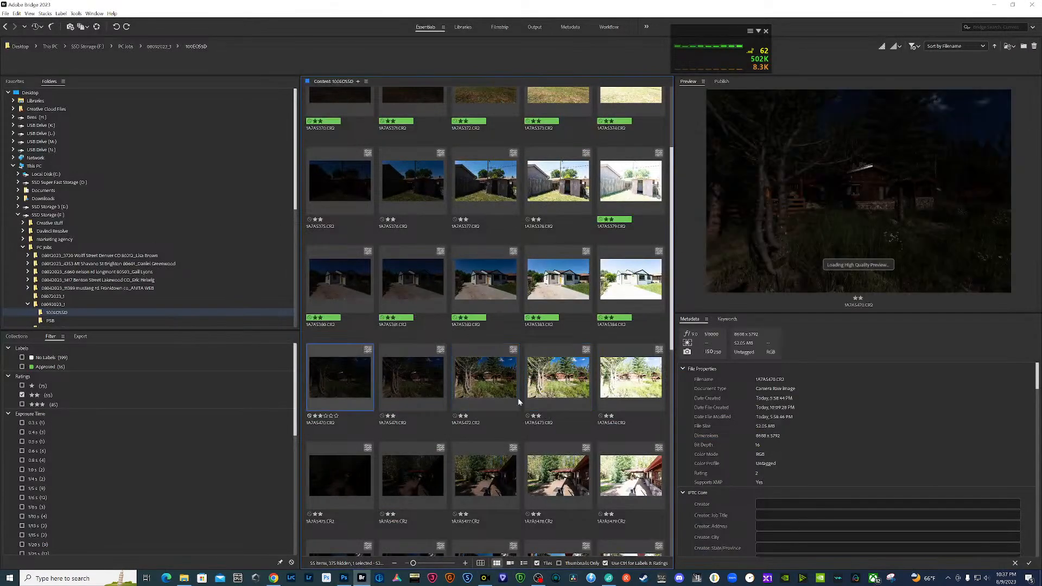
{"action": "left_click", "coordinate": [629, 383], "text": "shift"}
{"action": "right_click", "coordinate": [629, 383]}
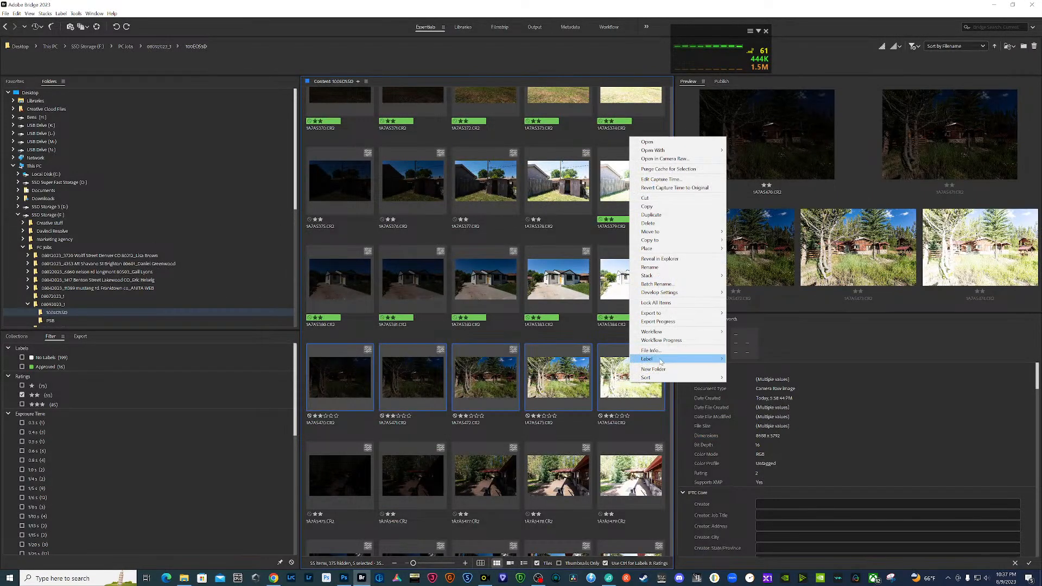
{"action": "mouse_move", "coordinate": [705, 359]}
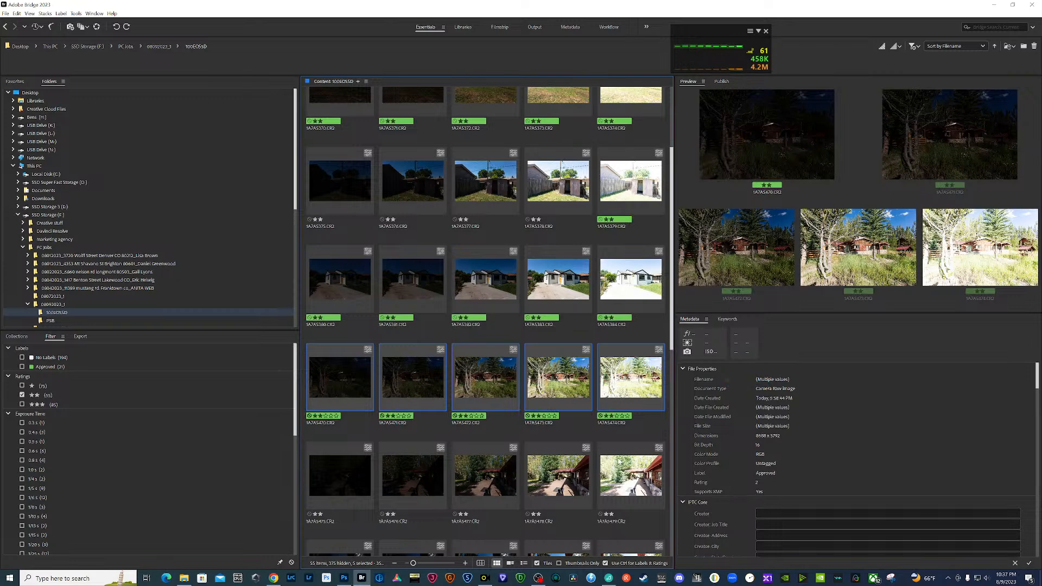
- Preview the shaded deck bracket, then load exposures 1A7A5477 to 1A7A5479 from Bridge into Photoshop as layers
{"action": "scroll", "coordinate": [631, 454], "scroll_direction": "down", "scroll_amount": 2}
{"action": "left_click", "coordinate": [630, 335]}
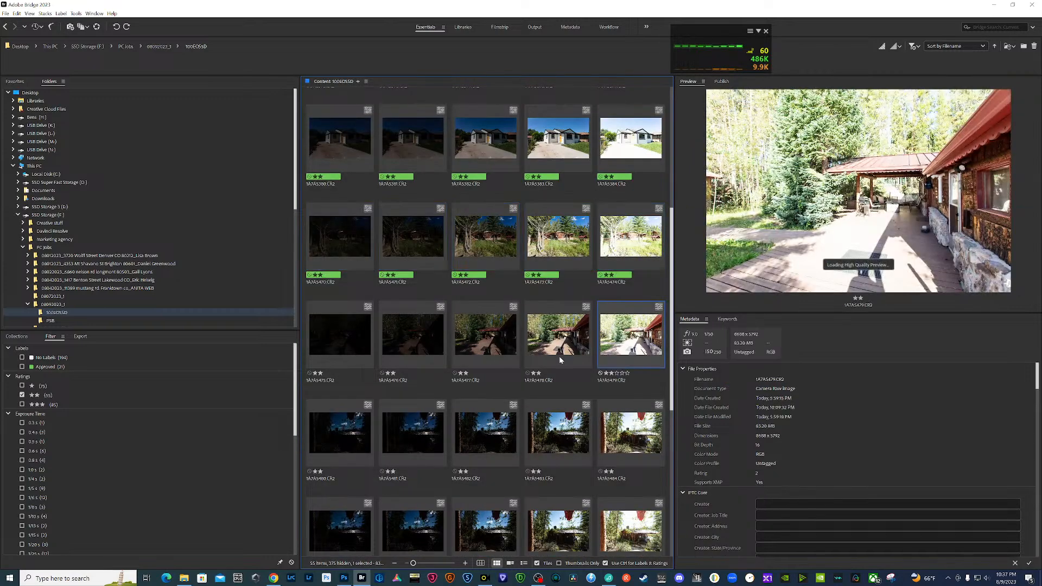
{"action": "key", "text": "space"}
{"action": "key", "text": "Left"}
{"action": "key", "text": "Left"}
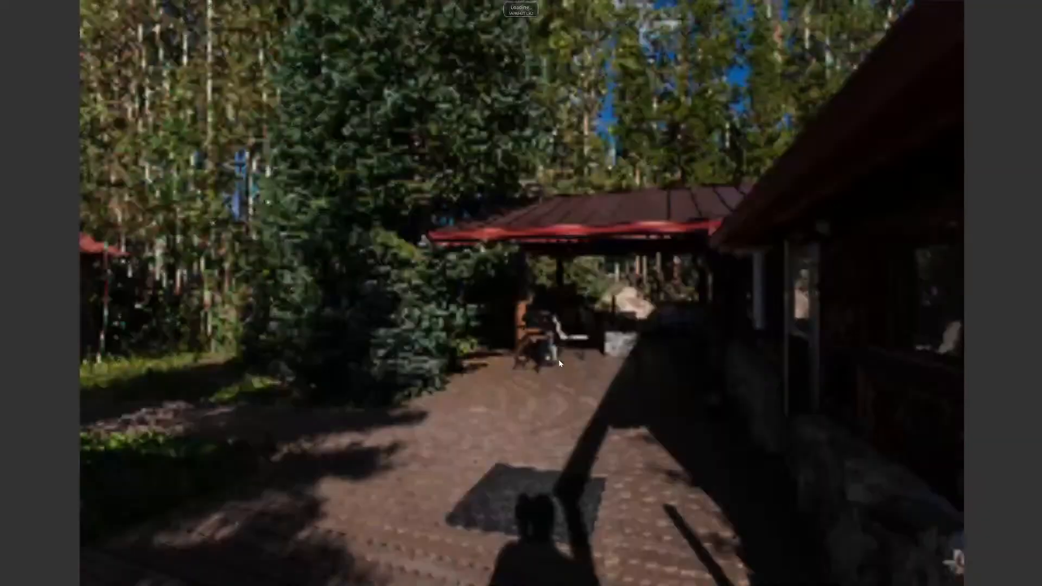
{"action": "key", "text": "space"}
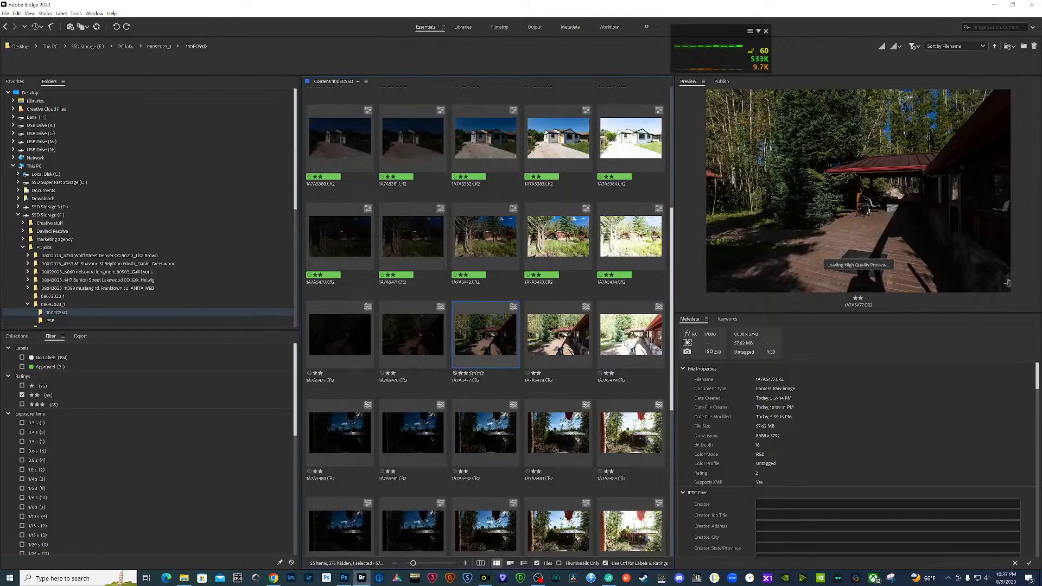
{"action": "left_click", "coordinate": [627, 343], "text": "shift"}
{"action": "left_click", "coordinate": [76, 13]}
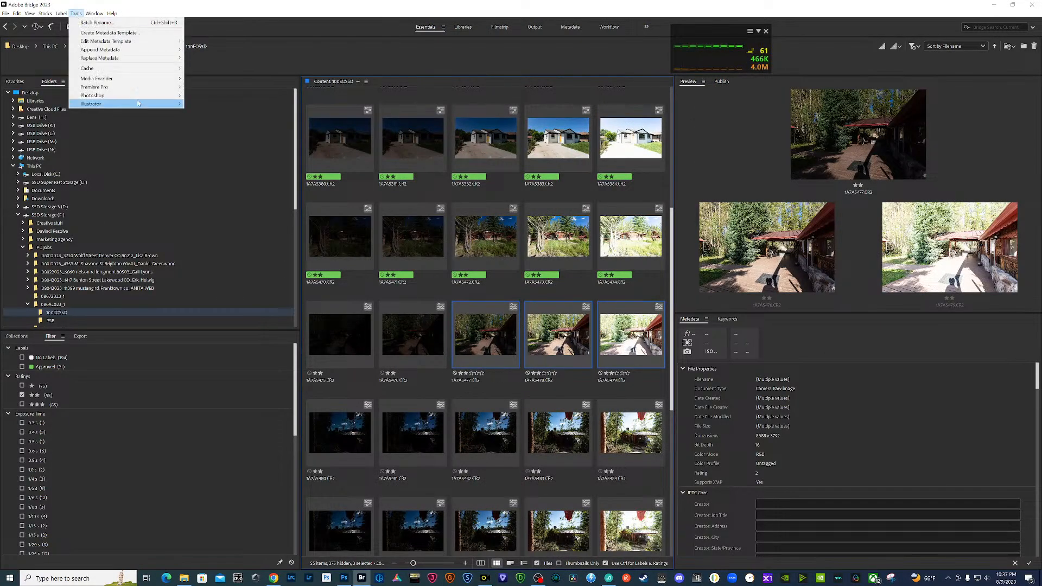
{"action": "mouse_move", "coordinate": [139, 95]}
{"action": "left_click", "coordinate": [221, 131]}
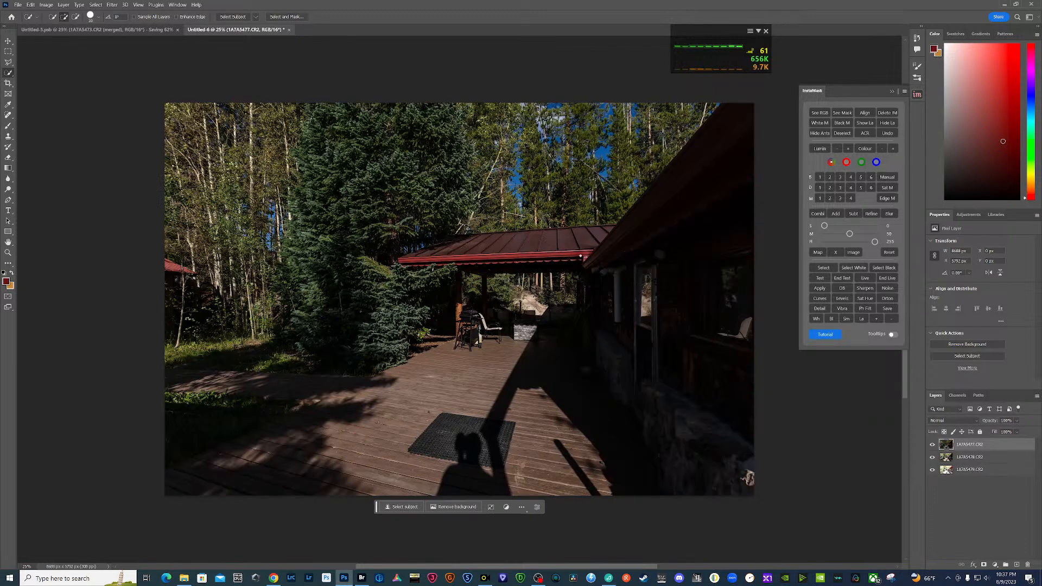
- Move the middle exposure layer below the brightest exposure, keeping the darkest exposure visible on top
{"action": "left_click", "coordinate": [933, 445]}
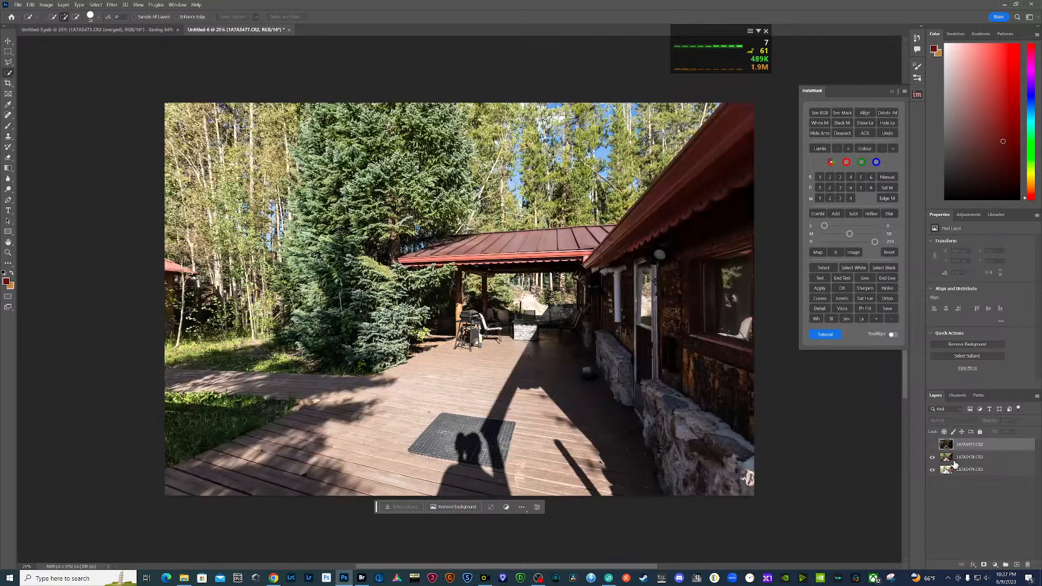
{"action": "left_click", "coordinate": [949, 459]}
{"action": "left_click_drag", "start_coordinate": [949, 462], "coordinate": [949, 480]}
{"action": "left_click", "coordinate": [933, 445]}
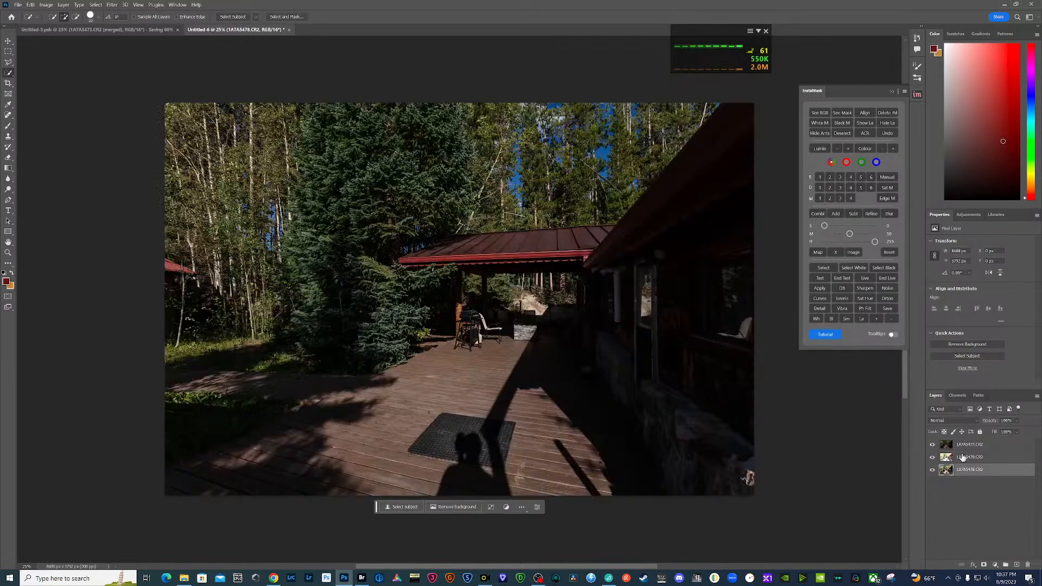
- Align all three deck exposure layers with InstaMask
{"action": "left_click", "coordinate": [983, 449]}
{"action": "left_click", "coordinate": [988, 470], "text": "shift"}
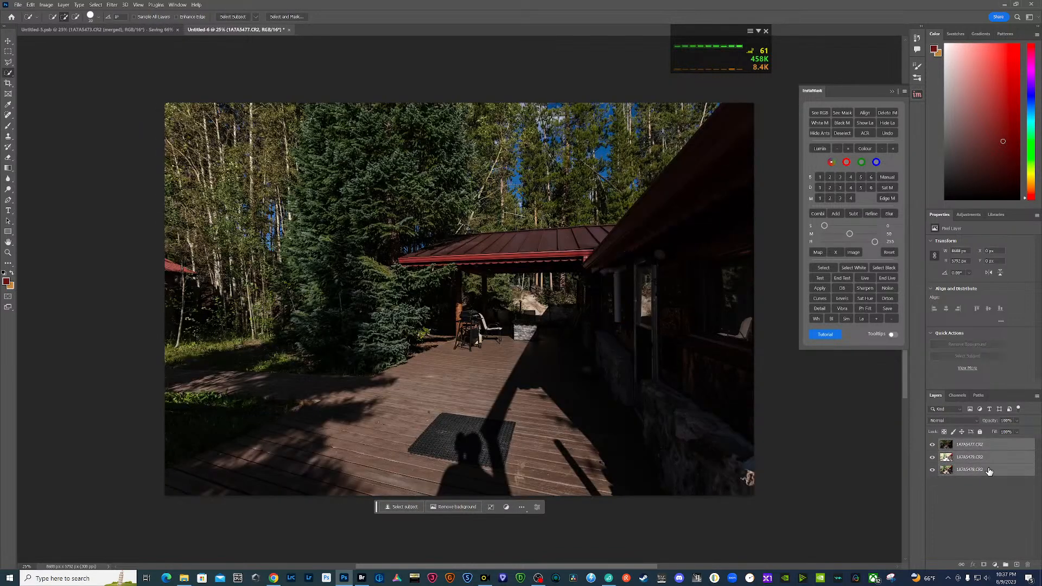
{"action": "left_click", "coordinate": [867, 112]}
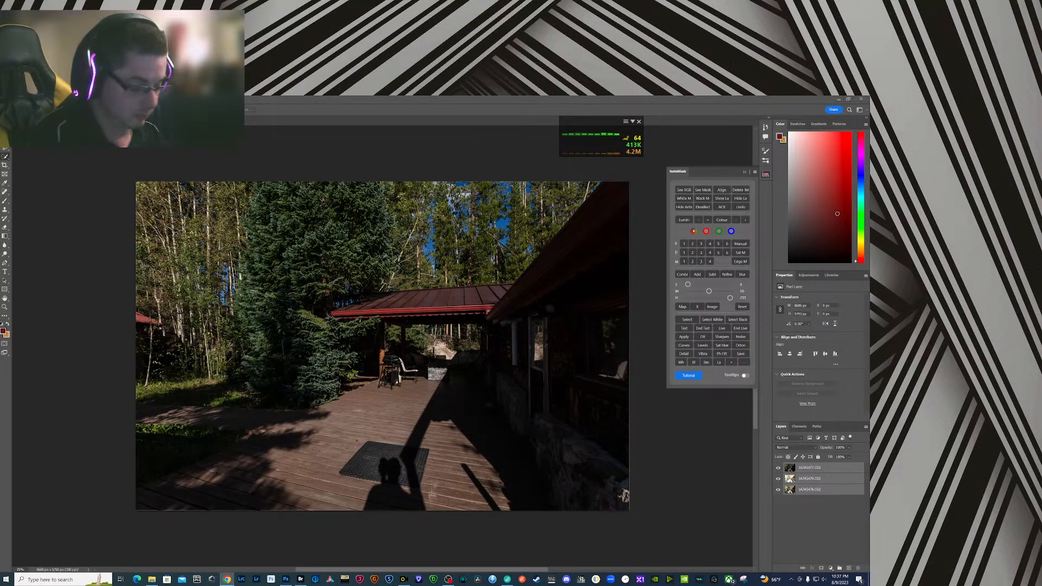
- Hide the darkest layer and, in Camera Raw, set the brightest layer's exposure to -1.00, contrast to +26 and shadows to +30
{"action": "left_click", "coordinate": [779, 468]}
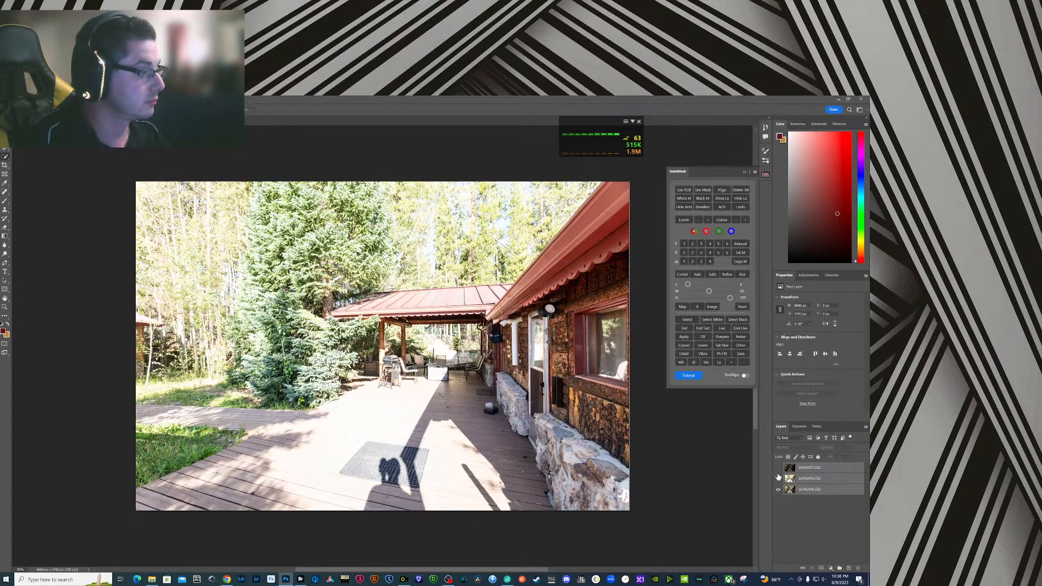
{"action": "left_click", "coordinate": [779, 479]}
{"action": "left_click", "coordinate": [779, 479]}
{"action": "left_click", "coordinate": [790, 481]}
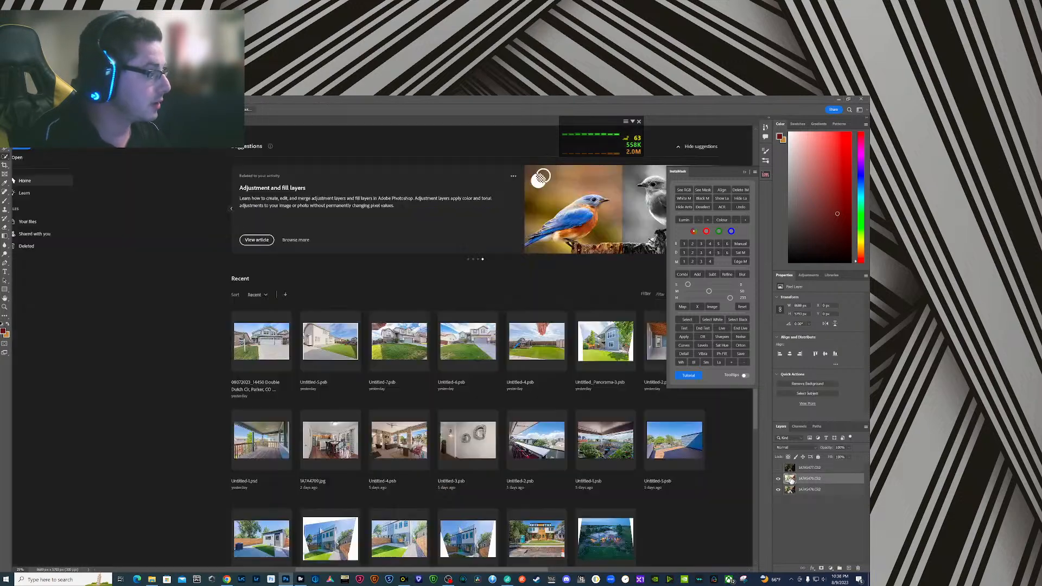
{"action": "key", "text": "ctrl+shift+a"}
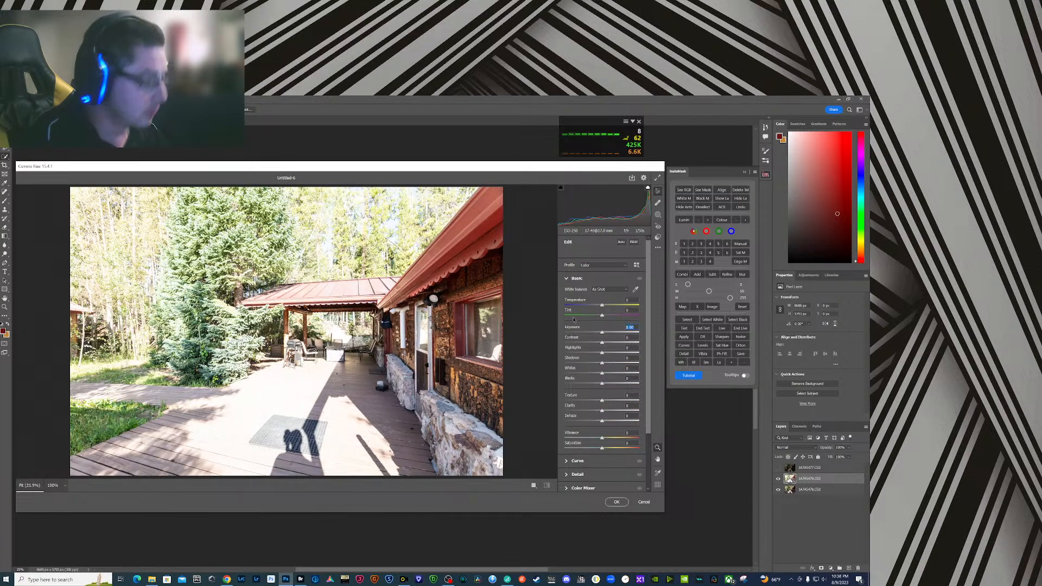
{"action": "type", "text": "-1"}
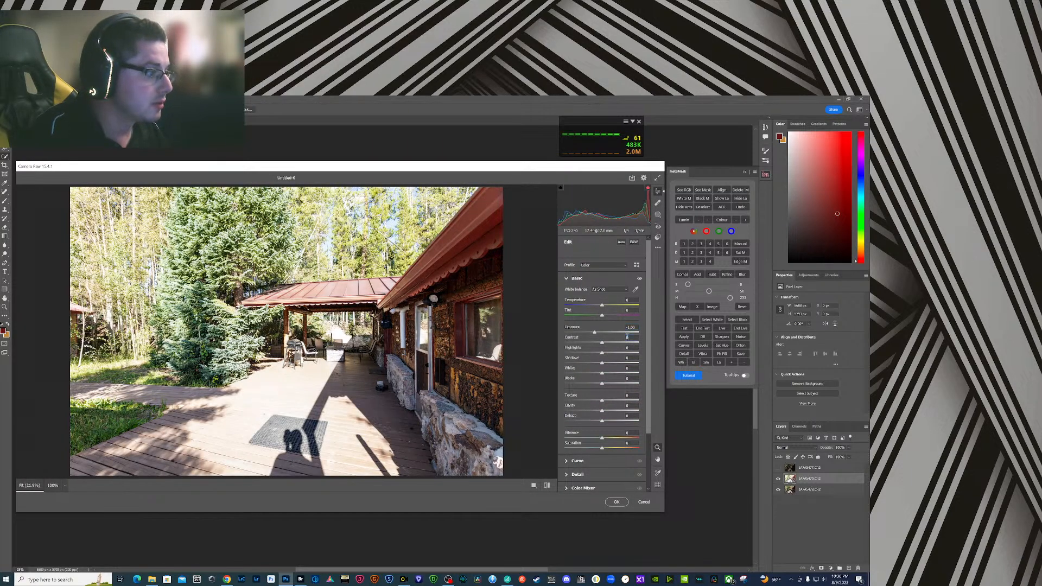
{"action": "type", "text": "26"}
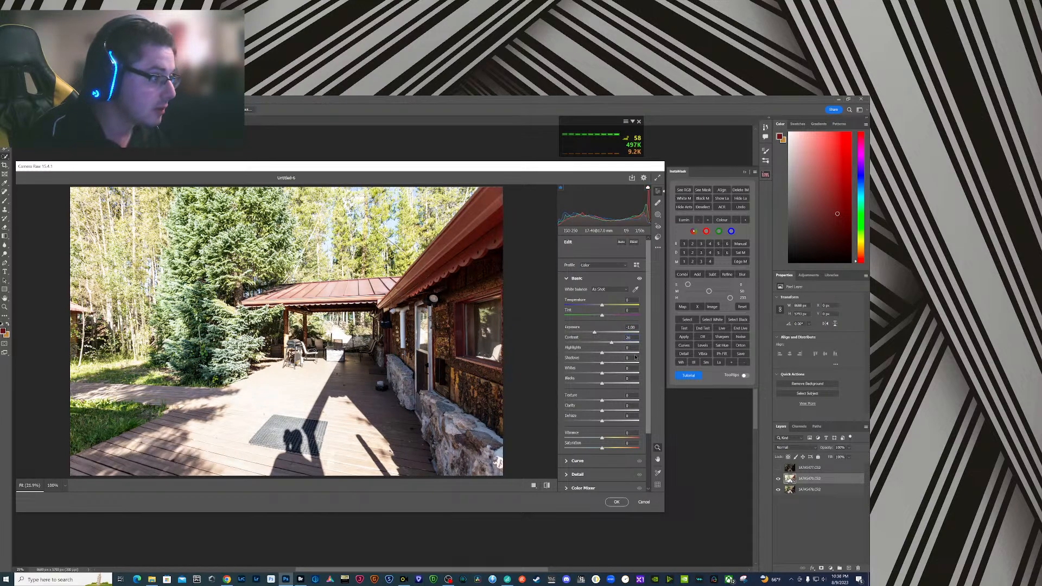
{"action": "type", "text": "30"}
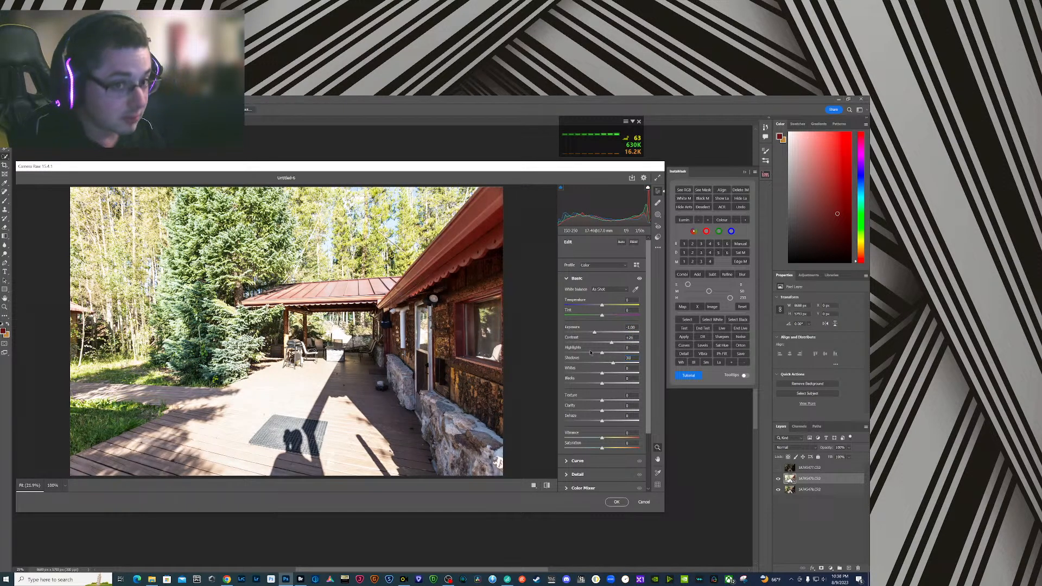
- Raise the brightest layer's blacks to about +30, lower its highlights to about -26 and apply the Camera Raw edits
{"action": "left_click", "coordinate": [632, 379]}
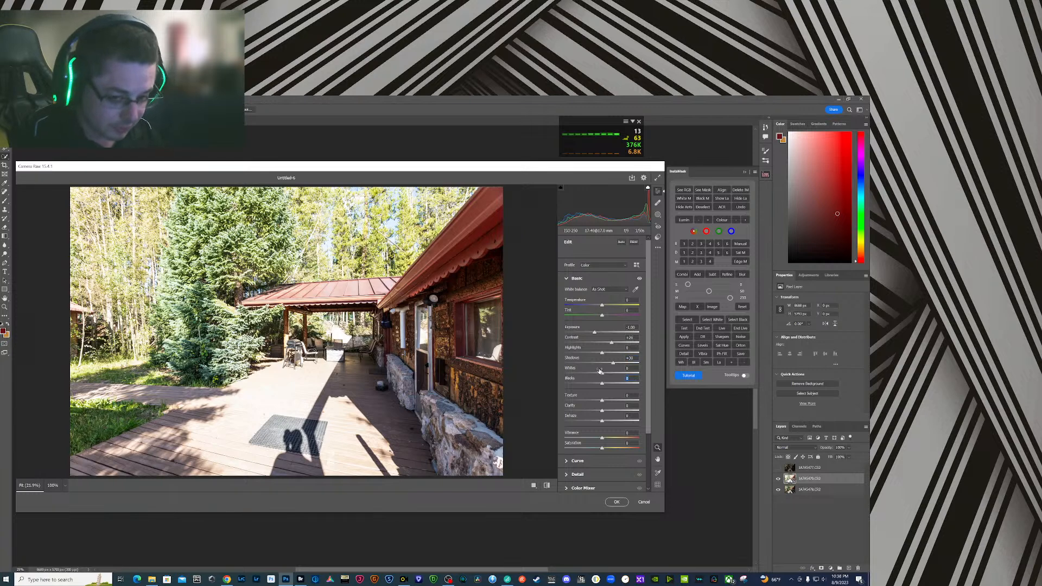
{"action": "key", "text": "Return"}
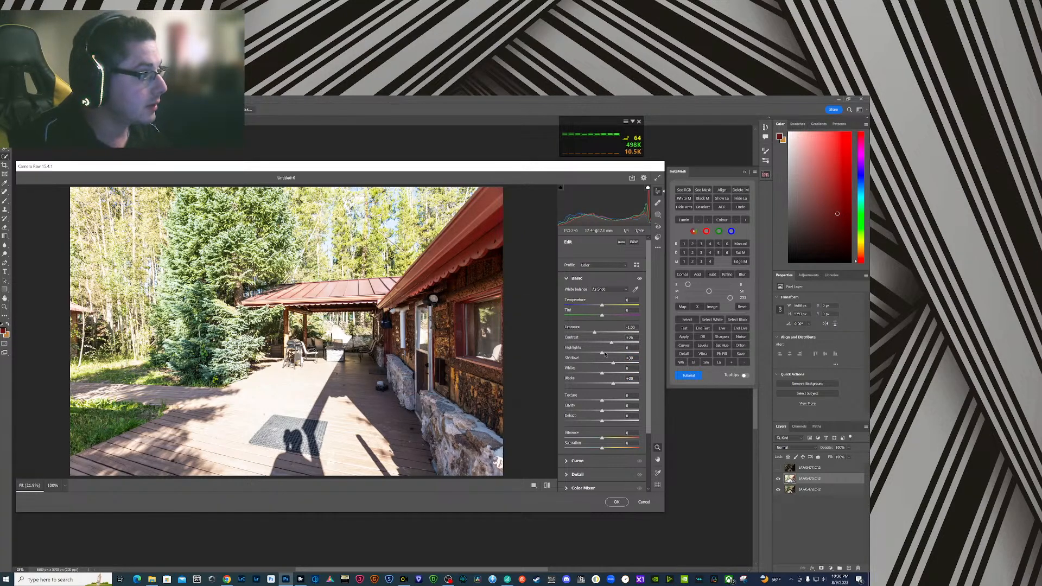
{"action": "left_click_drag", "start_coordinate": [603, 354], "coordinate": [593, 355]}
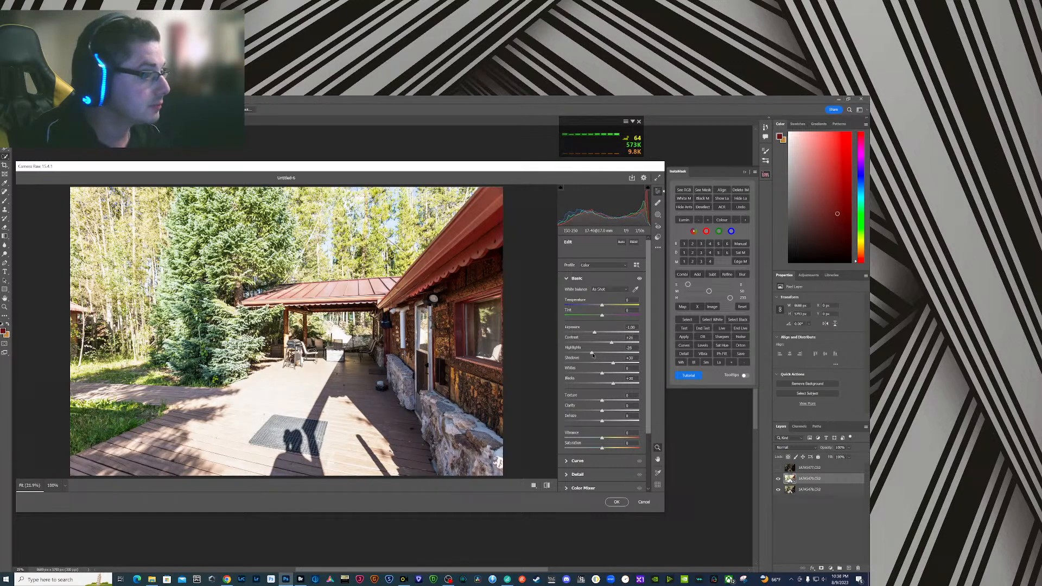
{"action": "left_click", "coordinate": [616, 502]}
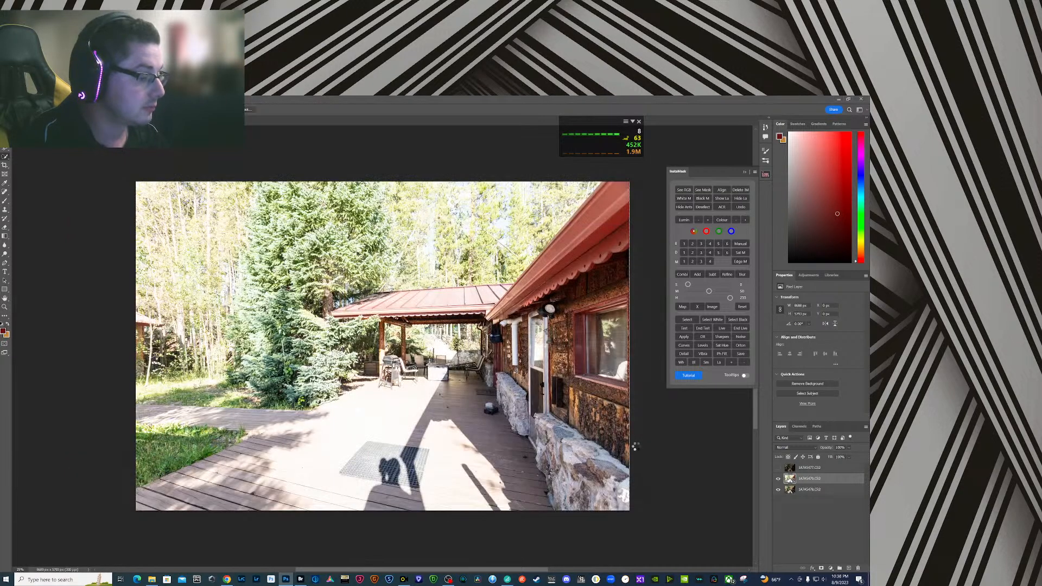
- Generate a level 3 InstaMask darks mask from the middle exposure and apply it as the brightest layer's mask
{"action": "left_click", "coordinate": [779, 480]}
{"action": "left_click", "coordinate": [786, 491]}
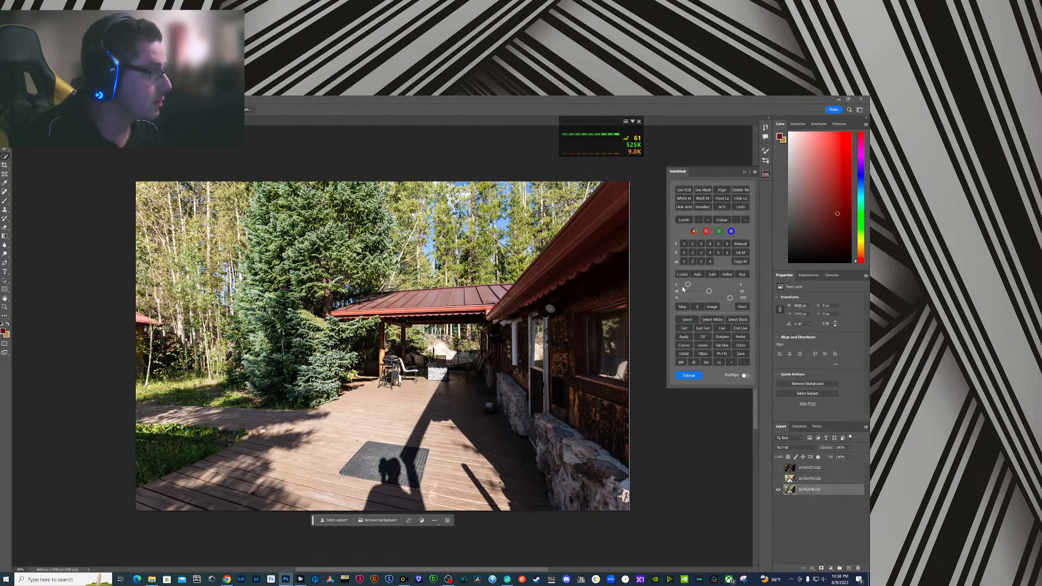
{"action": "left_click", "coordinate": [702, 256]}
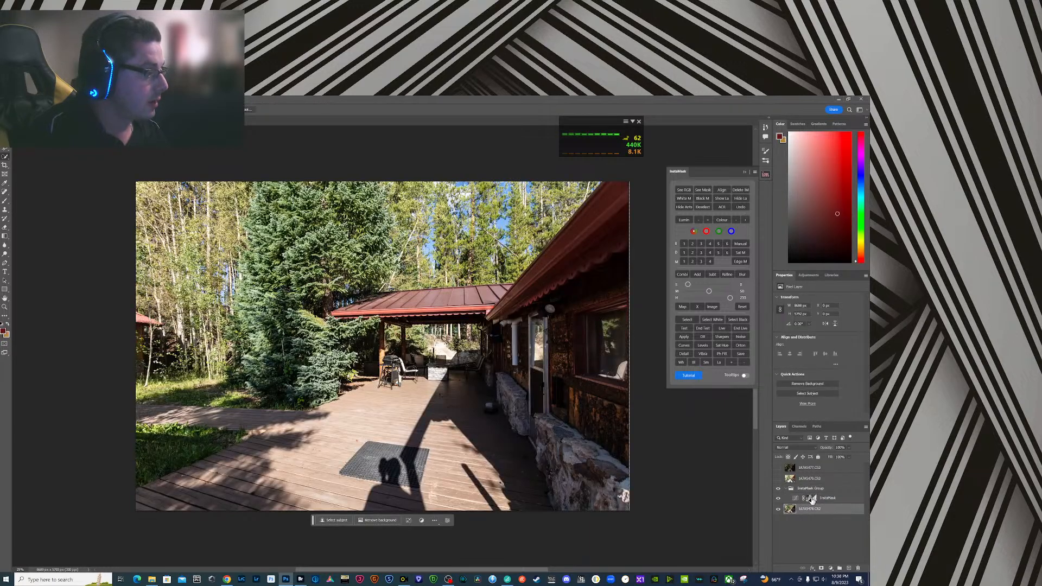
{"action": "left_click", "coordinate": [821, 569]}
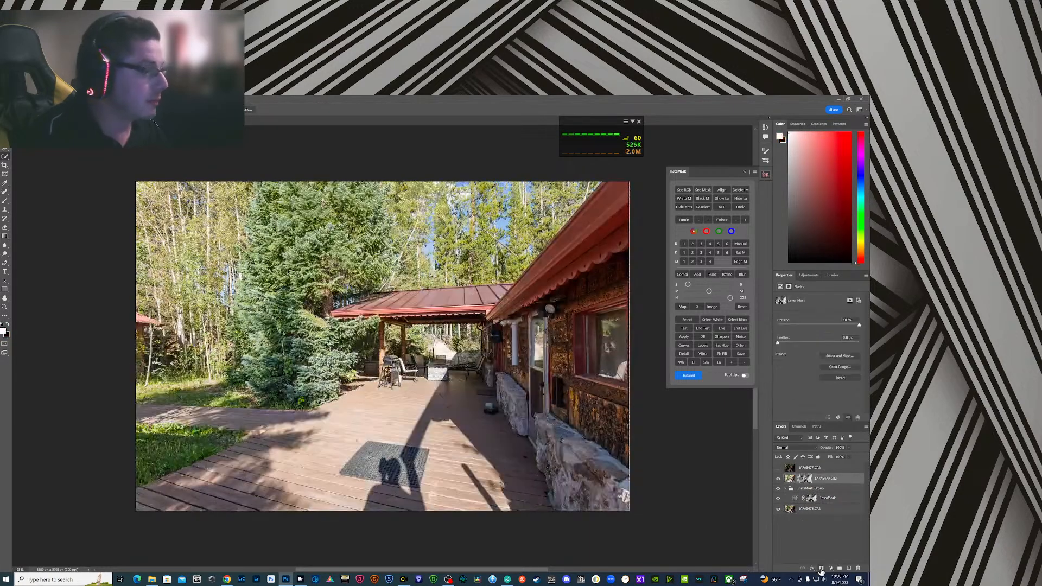
- Merge the masked brightest exposure and the layers beneath it into a new merged layer, keeping the originals
{"action": "left_click", "coordinate": [812, 511]}
{"action": "left_click", "coordinate": [832, 478], "text": "shift"}
{"action": "right_click", "coordinate": [832, 478]}
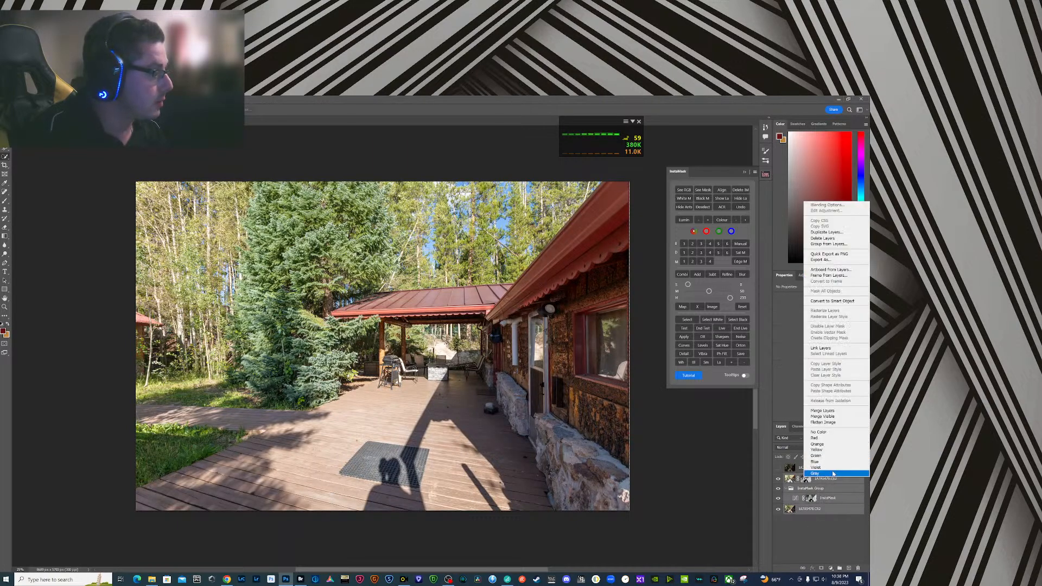
{"action": "left_click", "coordinate": [831, 411], "text": "alt"}
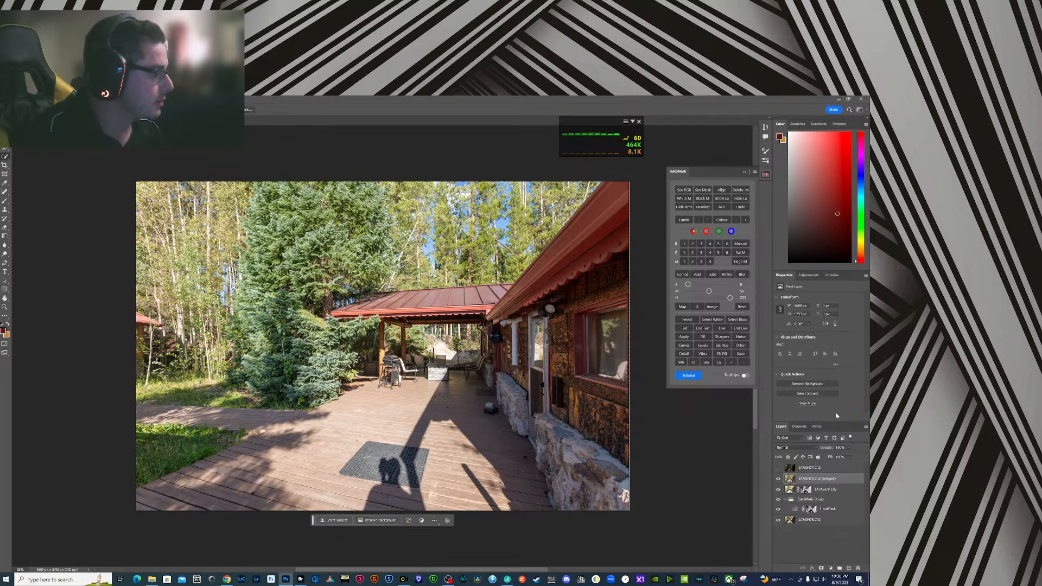
- Show the darkest layer and, in Camera Raw, set exposure about +1.05, contrast -25, highlights -23, shadows +27 and blacks +34
{"action": "left_click", "coordinate": [779, 468]}
{"action": "left_click", "coordinate": [792, 469]}
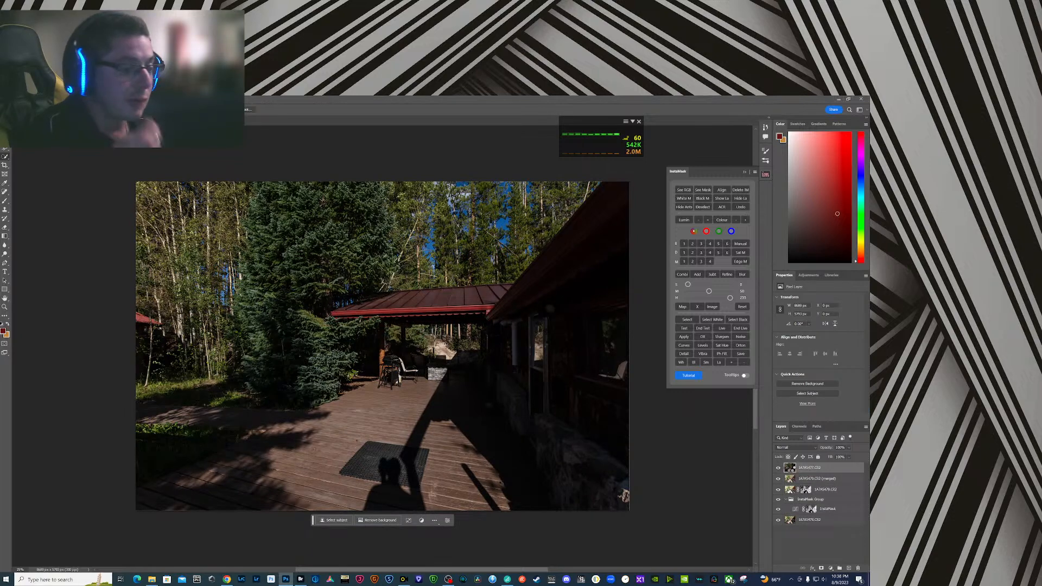
{"action": "key", "text": "ctrl+shift+a"}
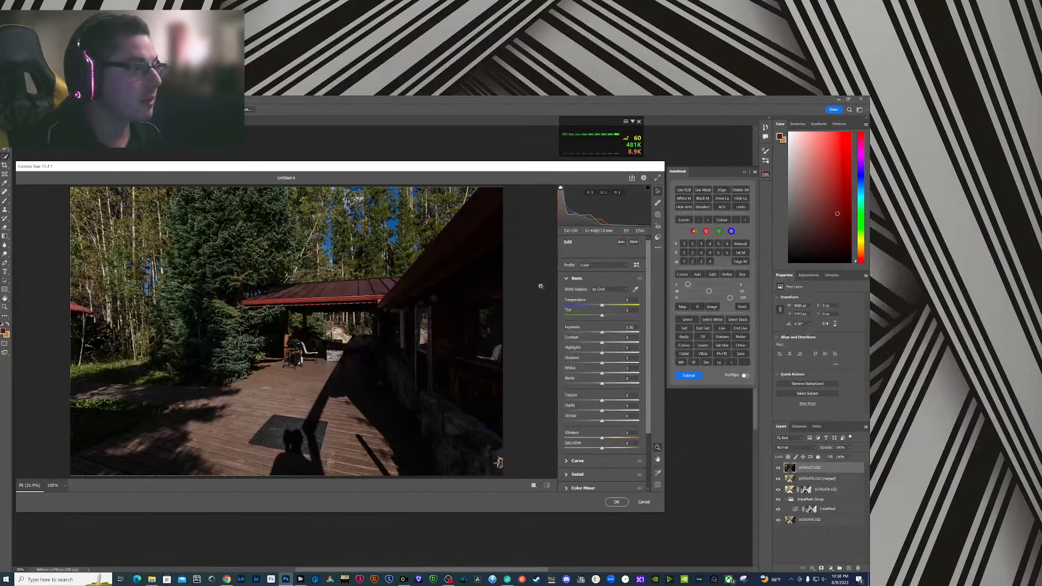
{"action": "left_click_drag", "start_coordinate": [602, 332], "coordinate": [596, 356]}
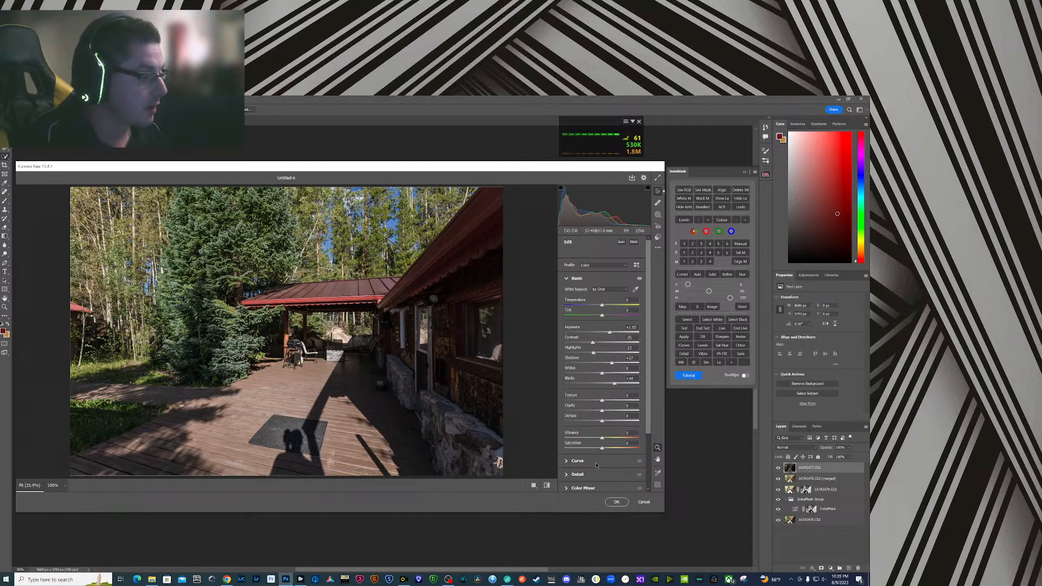
- Darken the orange luminance to about -5 with the targeted adjustment and apply the Camera Raw edits to the darkest layer
{"action": "scroll", "coordinate": [597, 466], "scroll_direction": "down", "scroll_amount": 3}
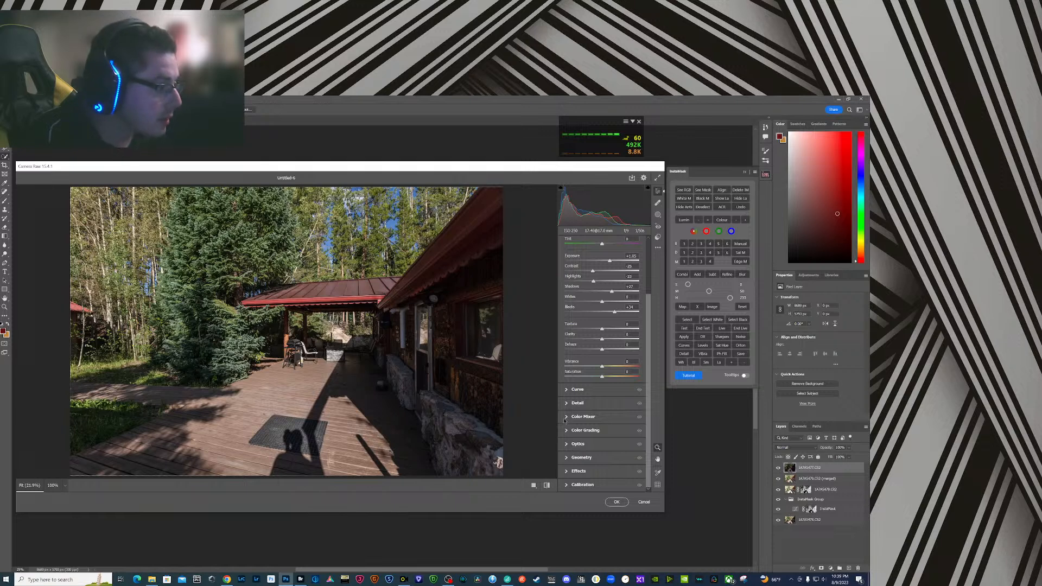
{"action": "left_click", "coordinate": [592, 417]}
{"action": "left_click", "coordinate": [638, 332]}
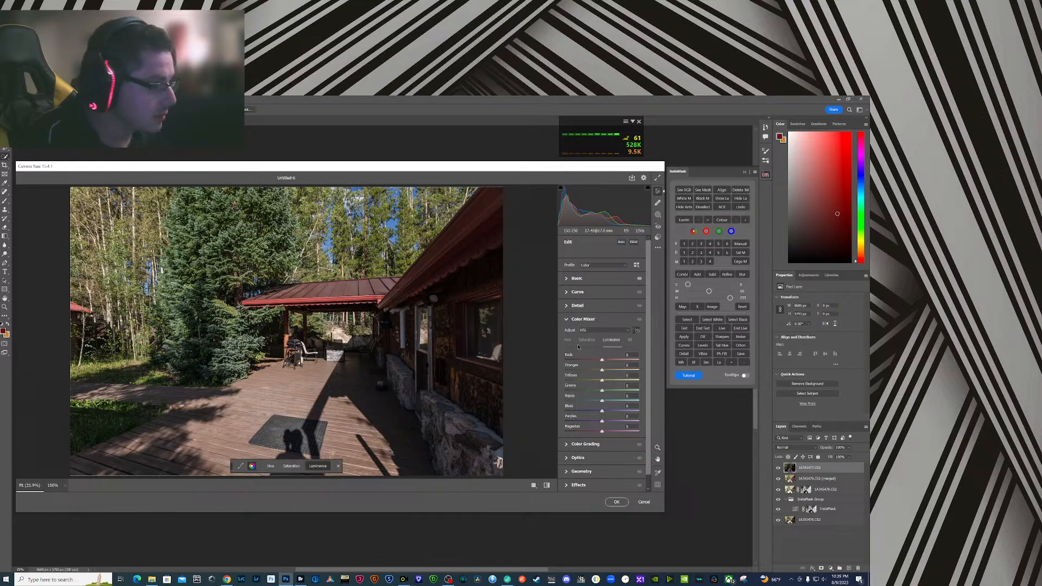
{"action": "left_click_drag", "start_coordinate": [370, 335], "coordinate": [306, 336]}
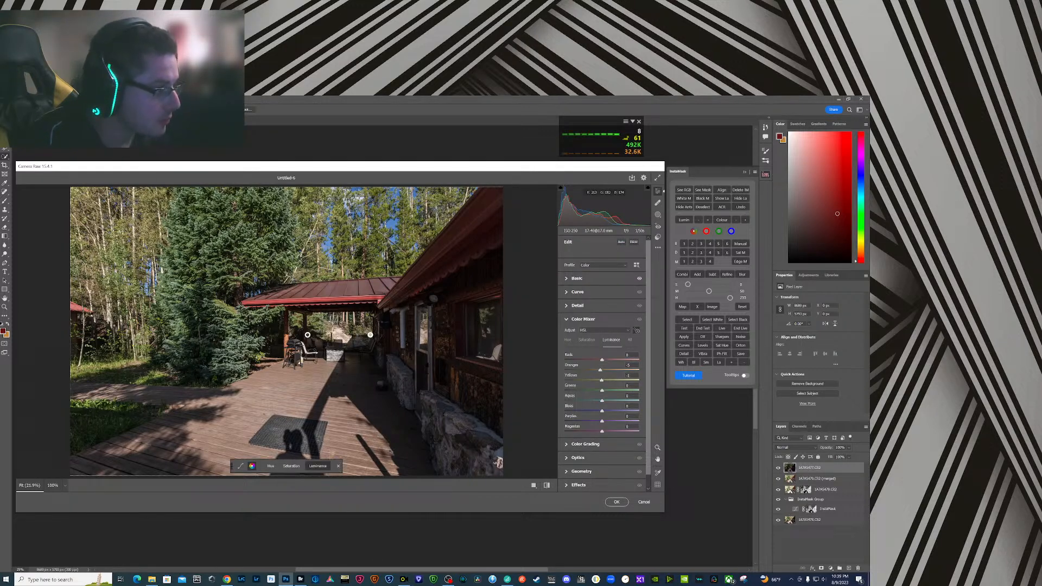
{"action": "left_click", "coordinate": [617, 501]}
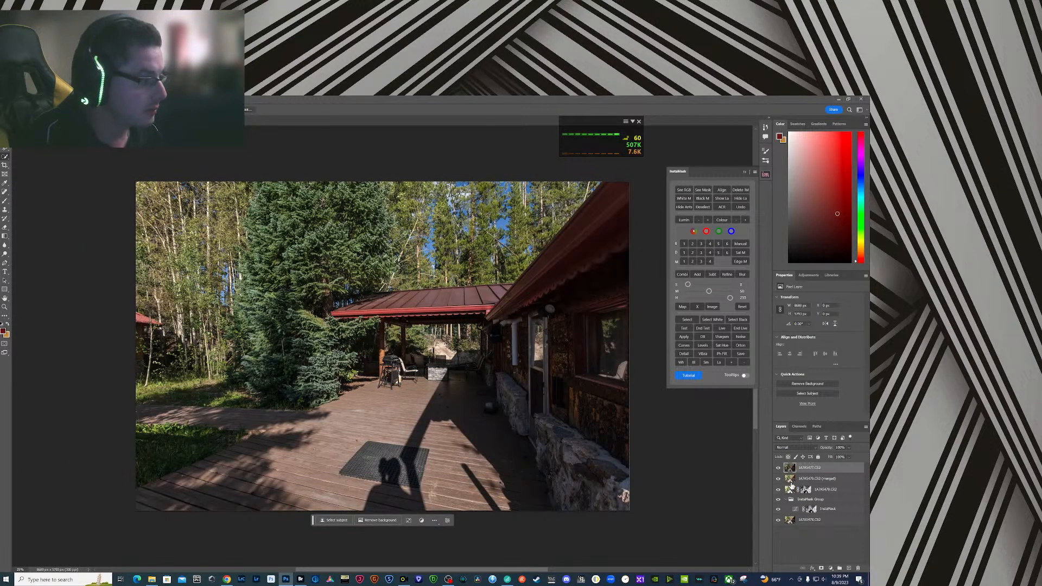
- Generate a level 3 InstaMask brights mask from the merged layer and apply it as the darkest exposure's layer mask
{"action": "left_click", "coordinate": [779, 468]}
{"action": "left_click", "coordinate": [791, 481]}
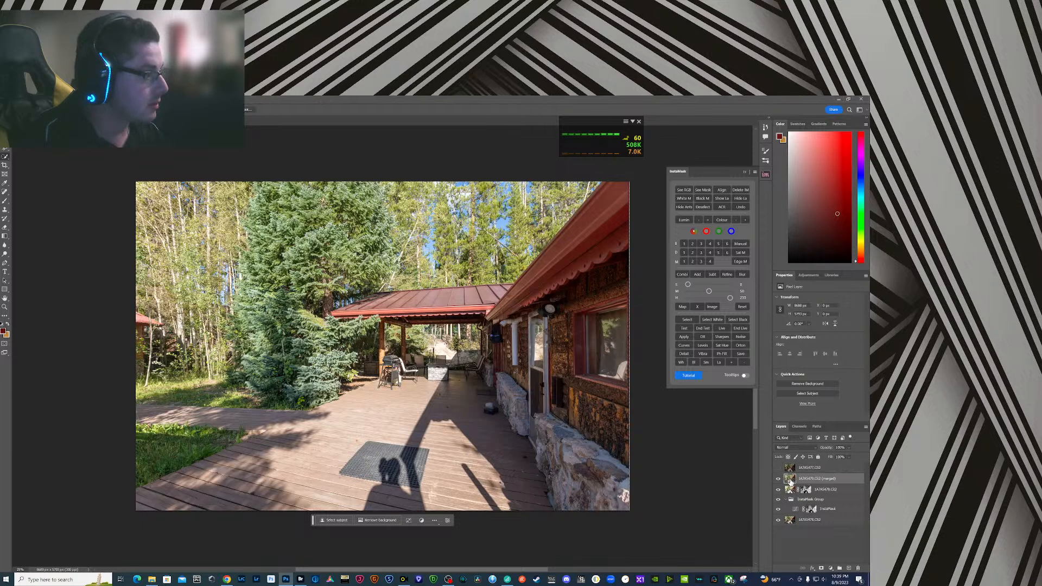
{"action": "left_click", "coordinate": [701, 245]}
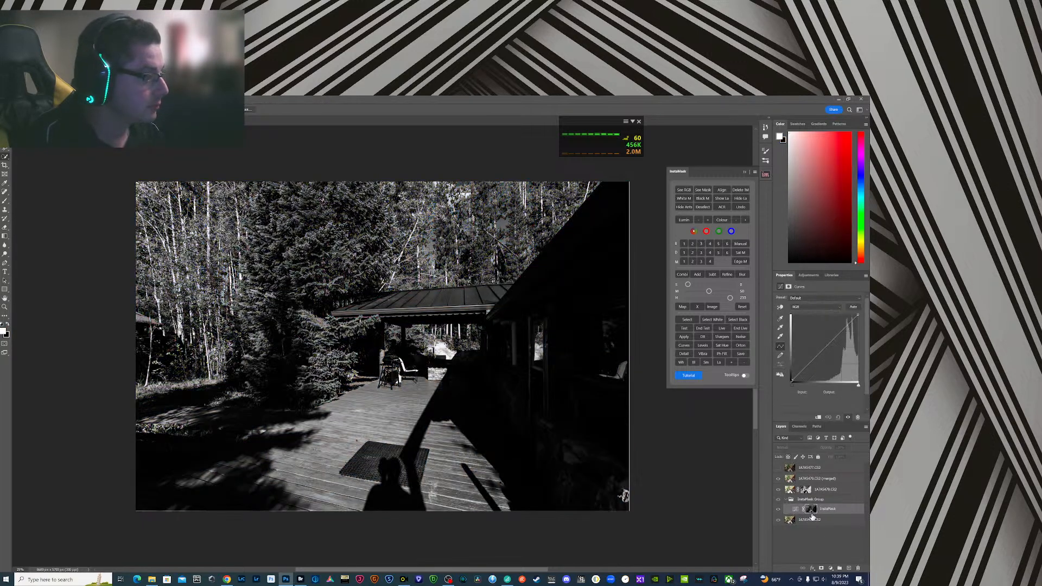
{"action": "left_click", "coordinate": [813, 520]}
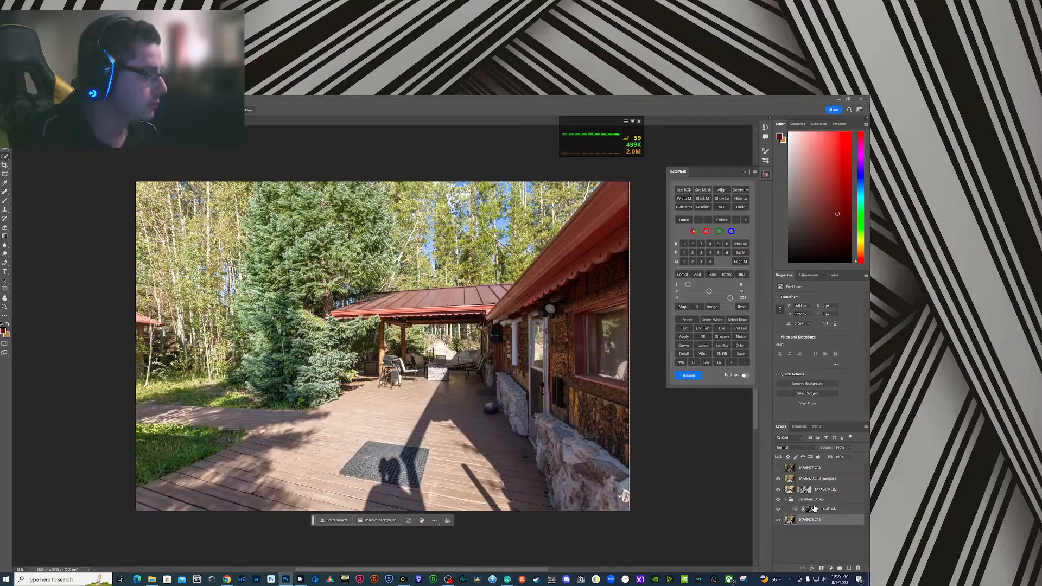
{"action": "left_click", "coordinate": [778, 468]}
{"action": "left_click", "coordinate": [806, 468]}
{"action": "left_click", "coordinate": [821, 568]}
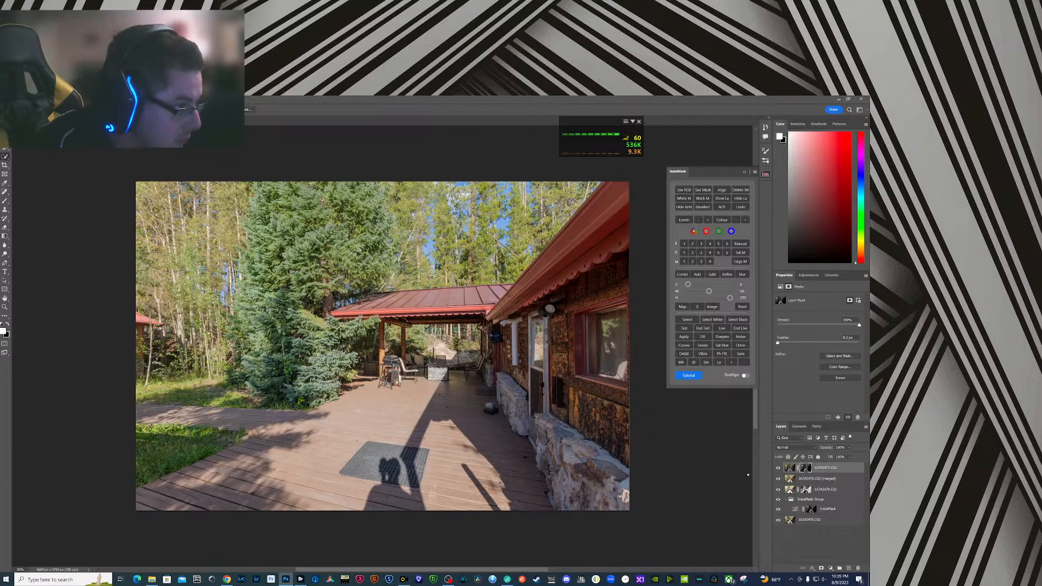
- Merge the masked darkest exposure and all layers beneath it into a new merged layer, keeping the originals
{"action": "left_click", "coordinate": [816, 524]}
{"action": "left_click", "coordinate": [820, 470], "text": "shift"}
{"action": "right_click", "coordinate": [820, 468]}
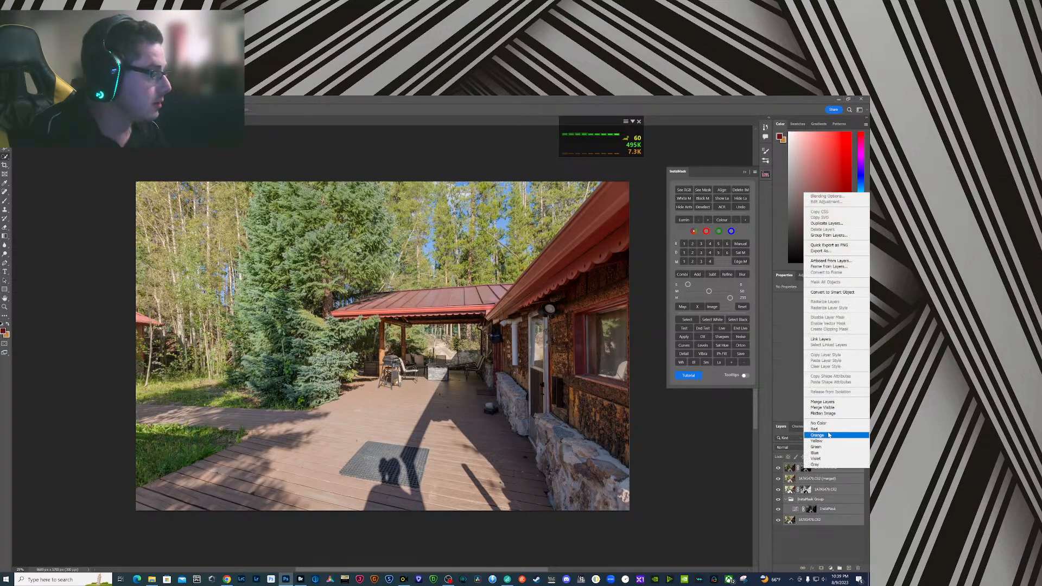
{"action": "left_click", "coordinate": [836, 402], "text": "alt"}
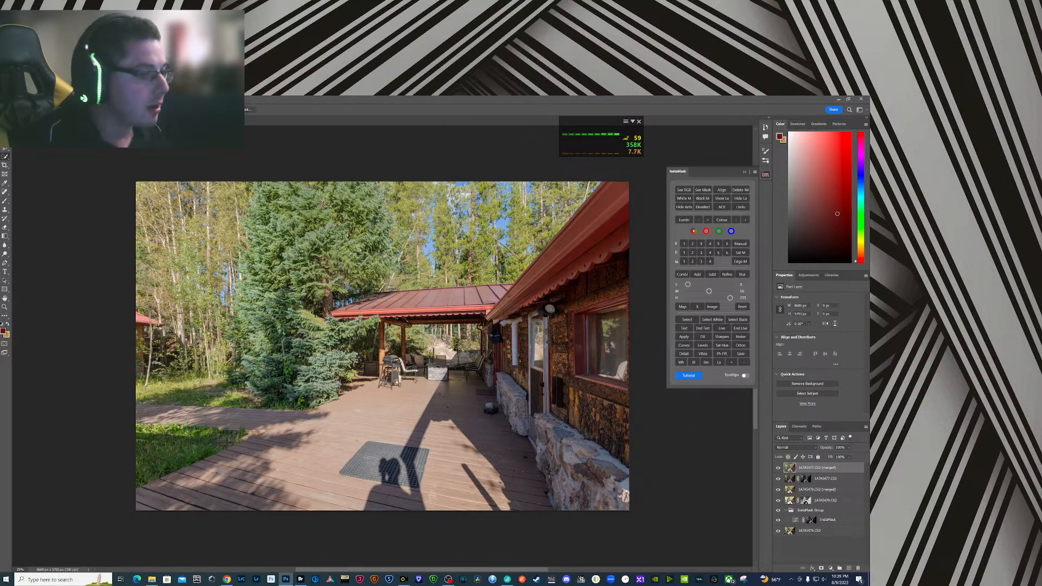
- In Camera Raw, set the merged layer's exposure to +0.42, contrast about +20, highlights about -82, shadows +25 and blacks about +21
{"action": "key", "text": "ctrl+shift+a"}
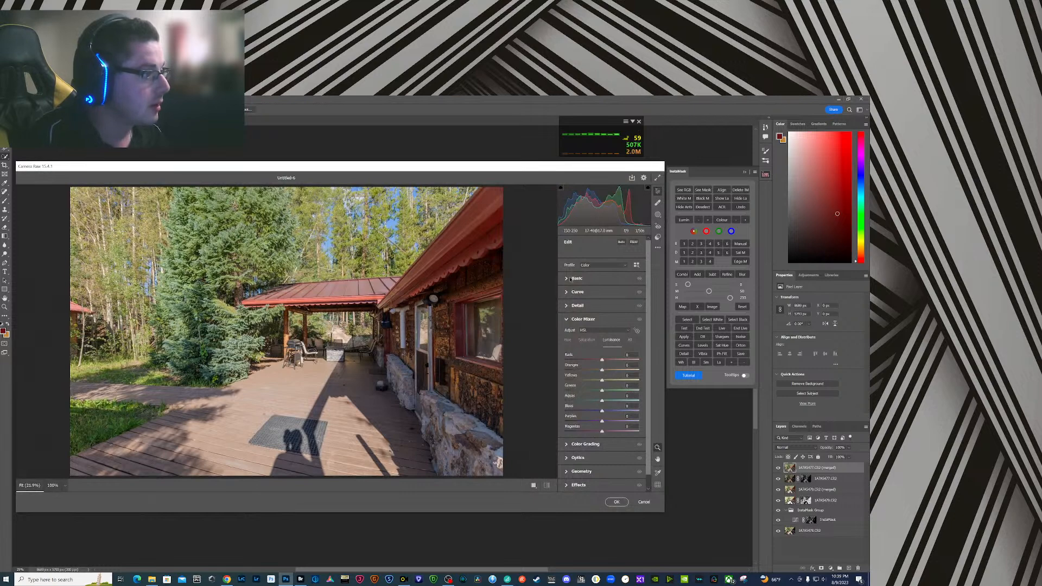
{"action": "left_click", "coordinate": [579, 279]}
{"action": "mouse_move", "coordinate": [604, 344]}
{"action": "left_mouse_down"}
{"action": "mouse_move", "coordinate": [603, 332]}
{"action": "mouse_move", "coordinate": [607, 363]}
{"action": "left_mouse_up"}
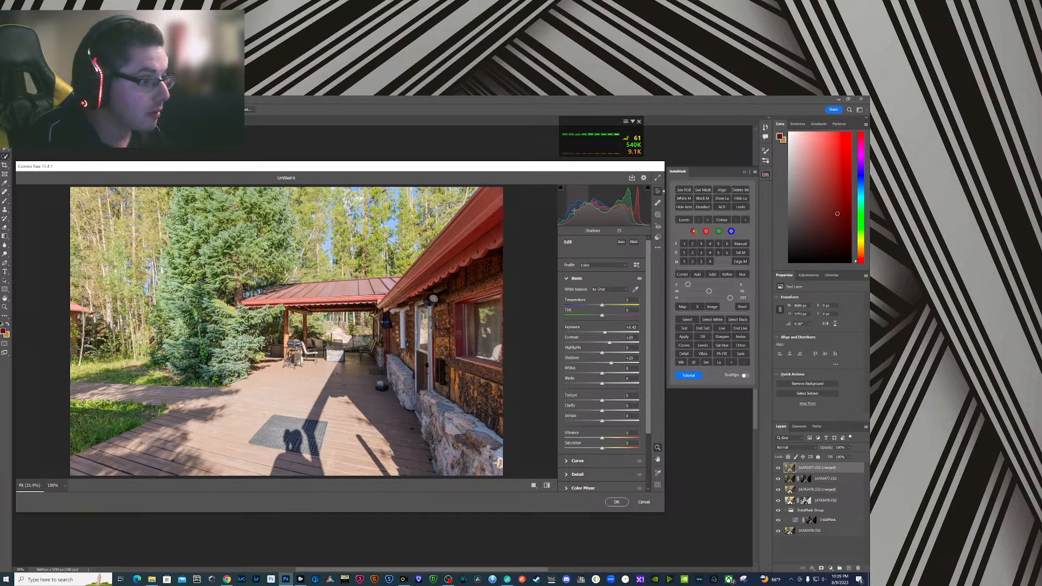
{"action": "left_click_drag", "start_coordinate": [606, 384], "coordinate": [565, 352]}
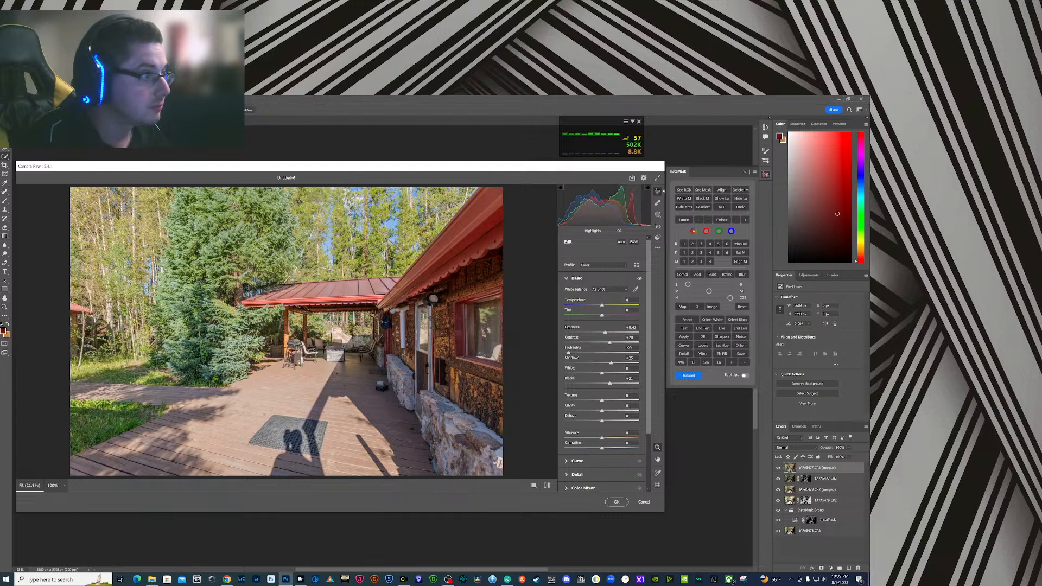
{"action": "left_click_drag", "start_coordinate": [603, 212], "coordinate": [606, 213]}
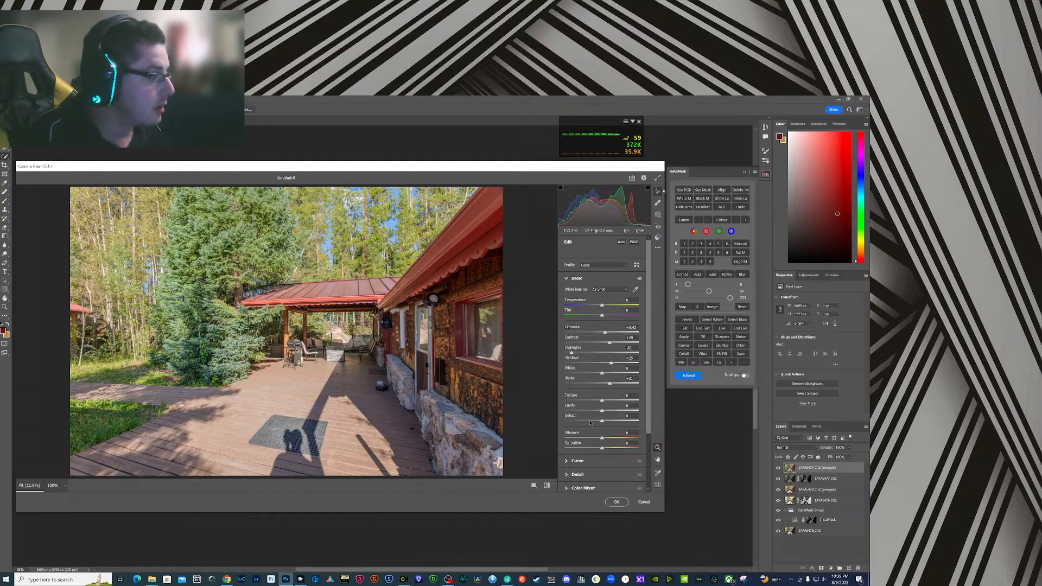
- With the targeted luminance adjustment, raise the tree greens to about +14 and the roof reds to about +7, and darken the lawn
{"action": "scroll", "coordinate": [581, 396], "scroll_direction": "down", "scroll_amount": 1}
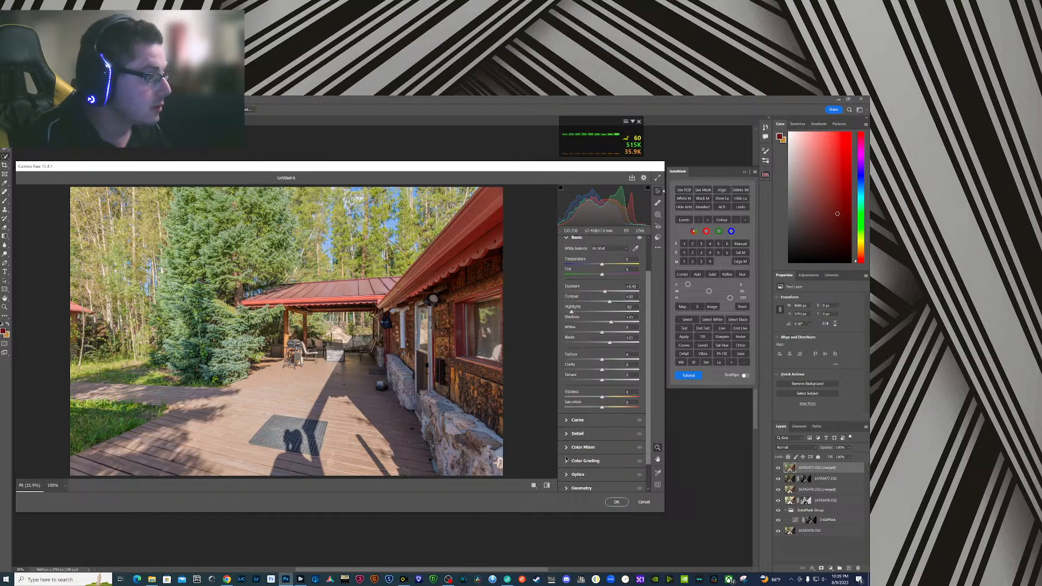
{"action": "left_click", "coordinate": [568, 447]}
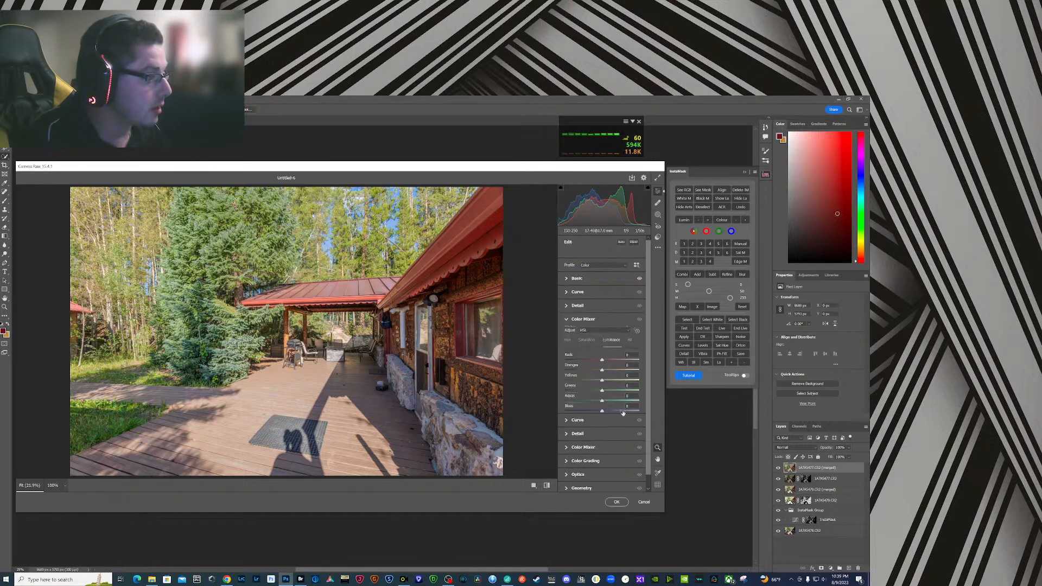
{"action": "left_click", "coordinate": [637, 330]}
{"action": "left_click_drag", "start_coordinate": [211, 244], "coordinate": [216, 245]}
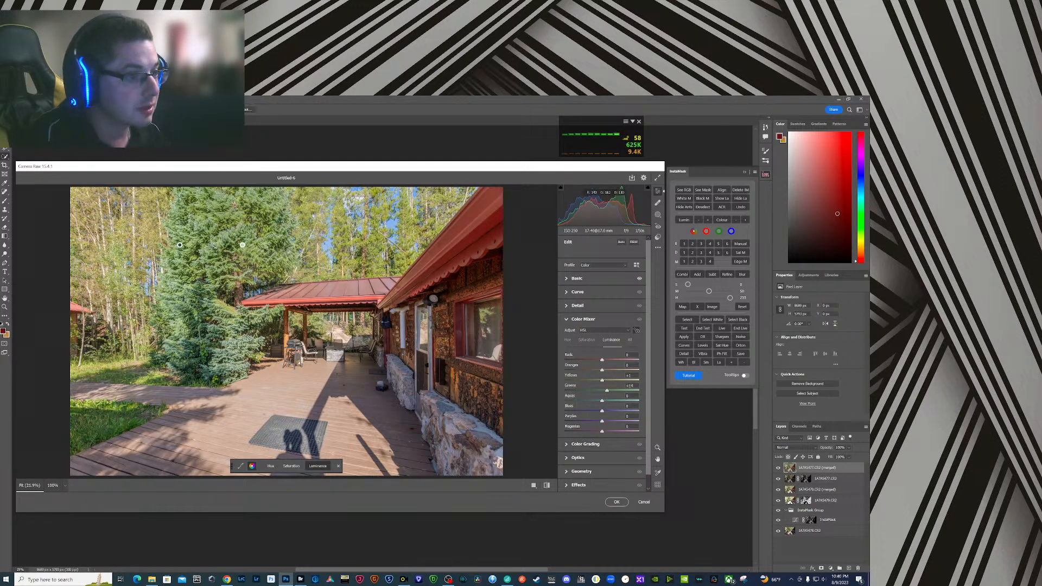
{"action": "left_click_drag", "start_coordinate": [322, 298], "coordinate": [326, 298]}
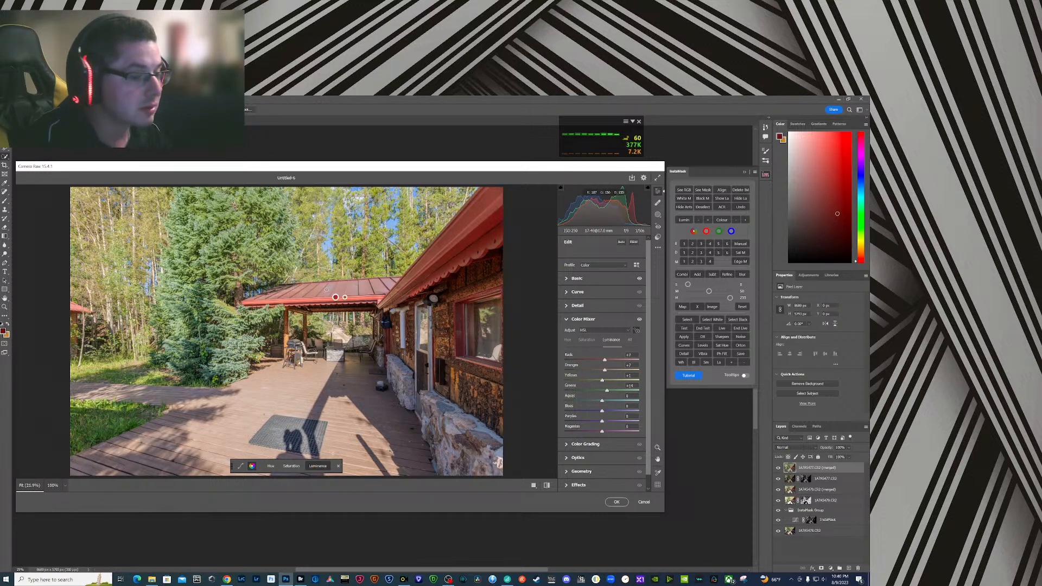
{"action": "left_click_drag", "start_coordinate": [127, 428], "coordinate": [113, 425]}
- Add sharpening of about 80 with masking about 64, correct the verticals with Upright, and apply the Camera Raw edits to the merged layer
{"action": "left_click", "coordinate": [566, 306]}
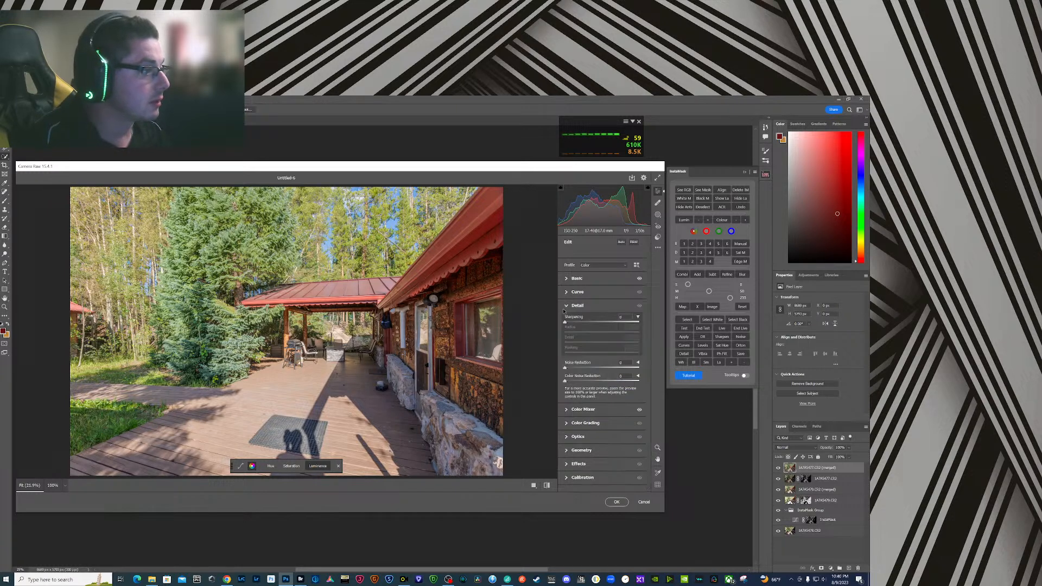
{"action": "left_click_drag", "start_coordinate": [565, 322], "coordinate": [612, 356]}
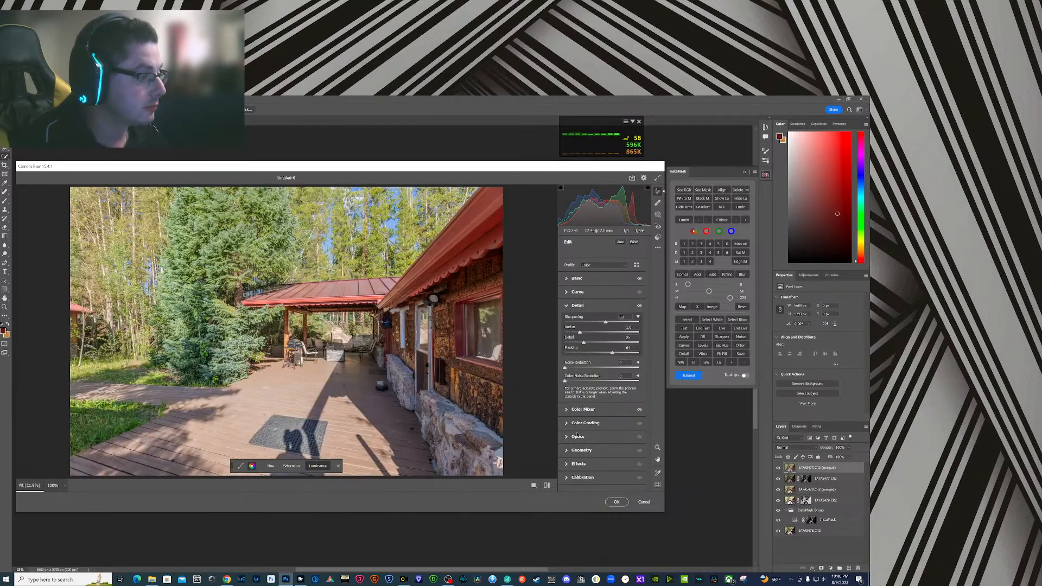
{"action": "left_click", "coordinate": [567, 451]}
{"action": "left_click", "coordinate": [613, 373]}
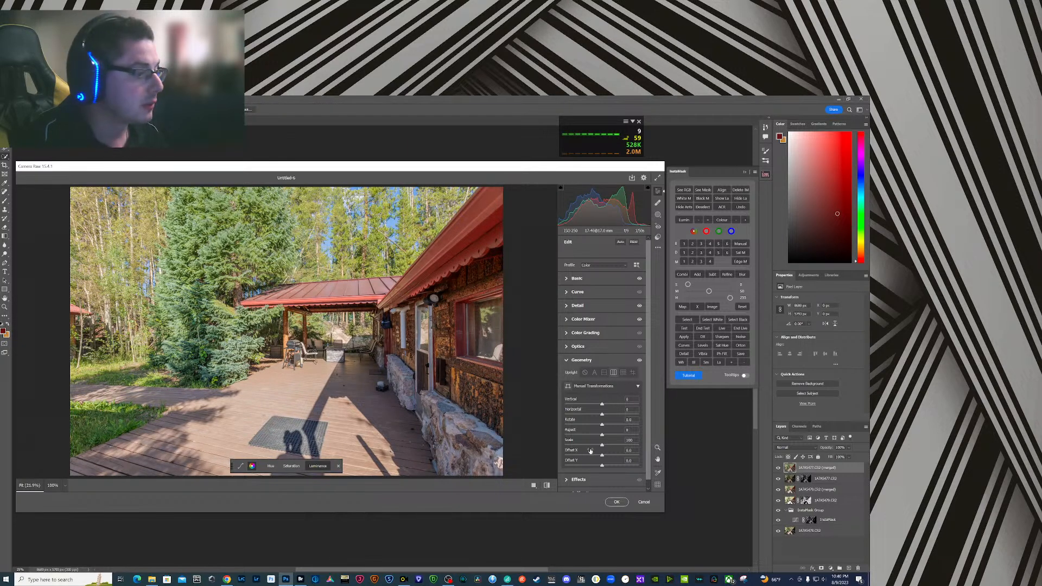
{"action": "scroll", "coordinate": [597, 456], "scroll_direction": "down", "scroll_amount": 1}
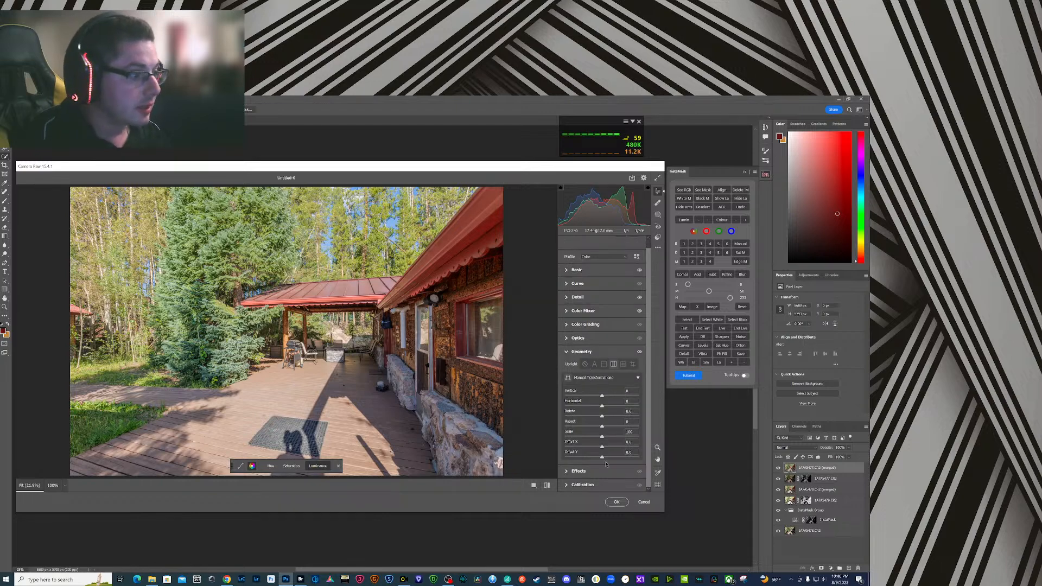
{"action": "left_click", "coordinate": [618, 503]}
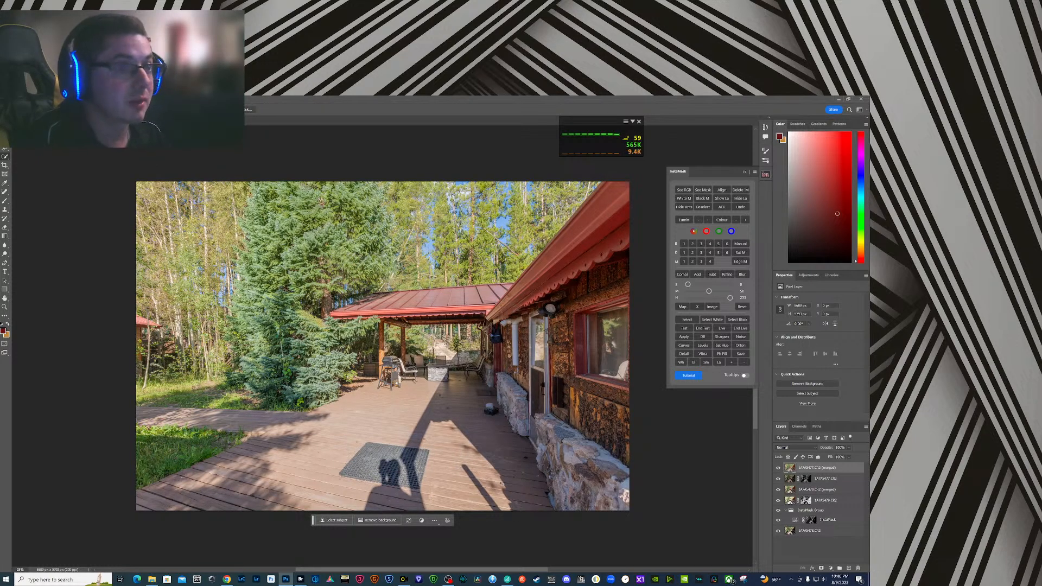
- Close the blended deck document, saving it as Untitled-6 in Large Document Format (PSB)
{"action": "key", "text": "ctrl+w"}
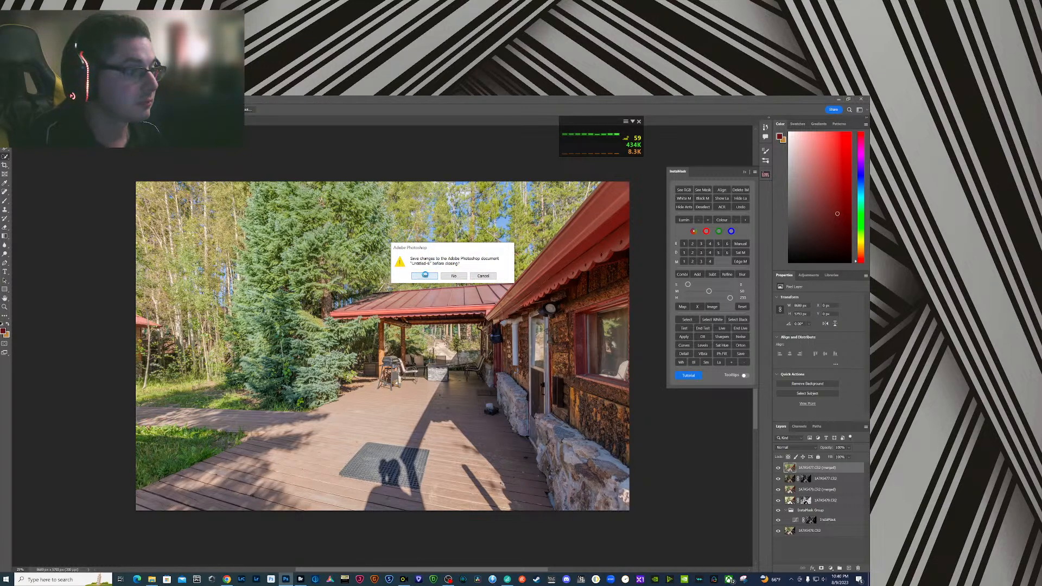
{"action": "left_click", "coordinate": [424, 277]}
{"action": "left_click", "coordinate": [125, 270]}
{"action": "left_click", "coordinate": [122, 284]}
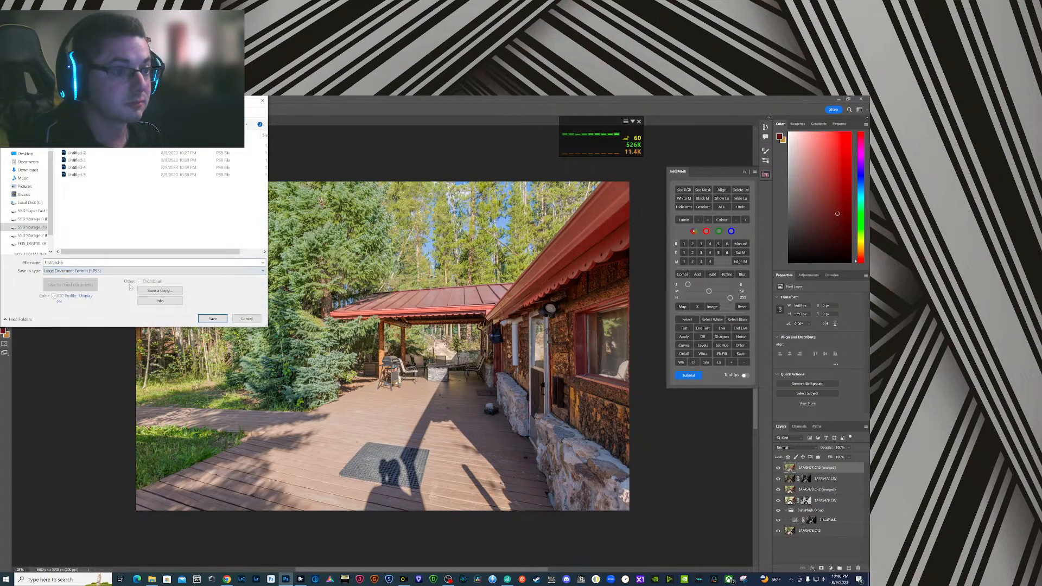
{"action": "left_click", "coordinate": [213, 319]}
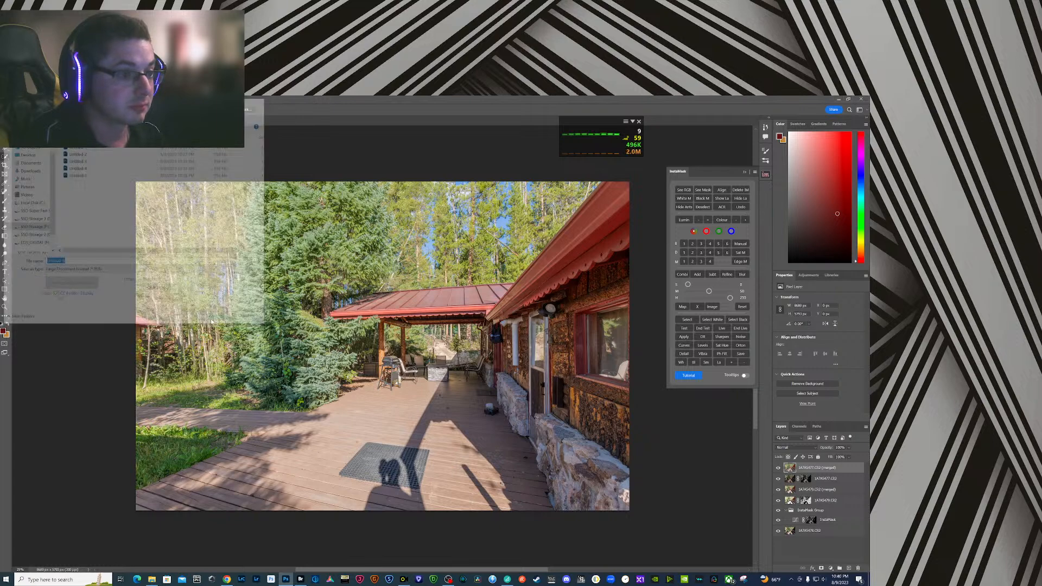
- Switch to Bridge and label all five exposures of the finished deck bracket as Approved
{"action": "left_click", "coordinate": [300, 579]}
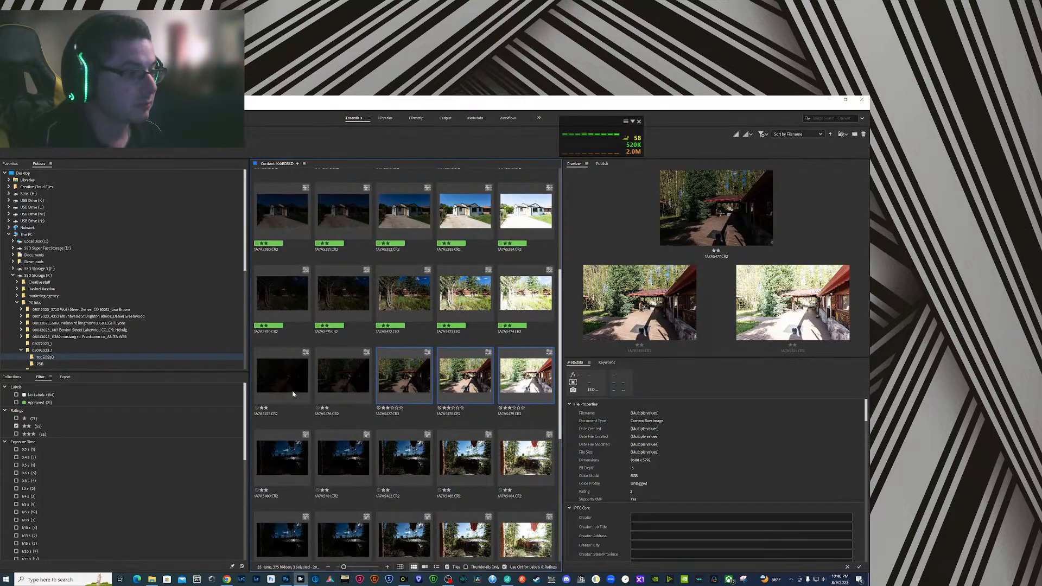
{"action": "left_click", "coordinate": [292, 394]}
{"action": "left_click", "coordinate": [500, 368]}
{"action": "right_click", "coordinate": [517, 378]}
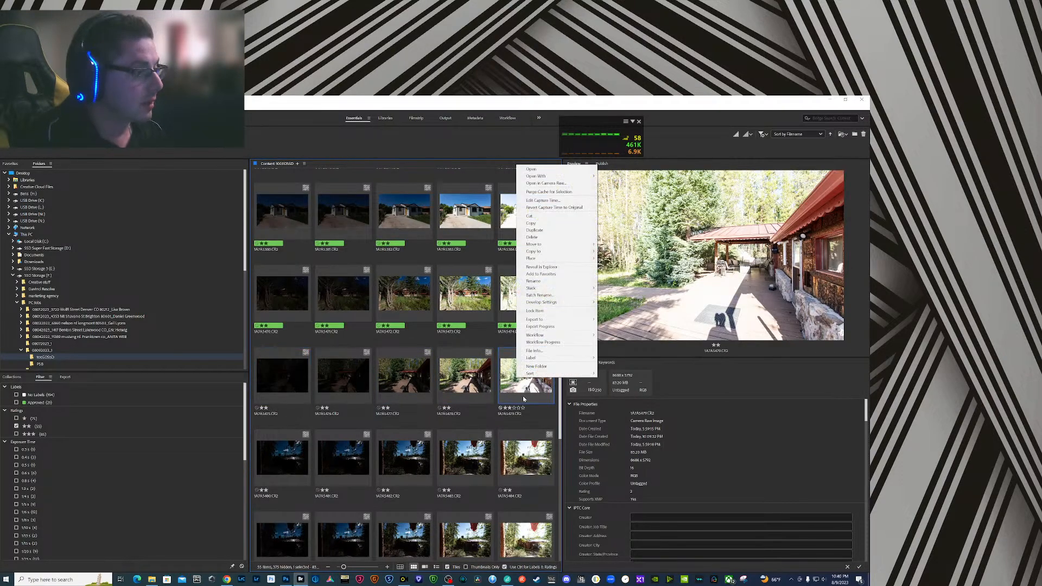
{"action": "left_click", "coordinate": [290, 387]}
{"action": "left_click", "coordinate": [524, 377], "text": "shift"}
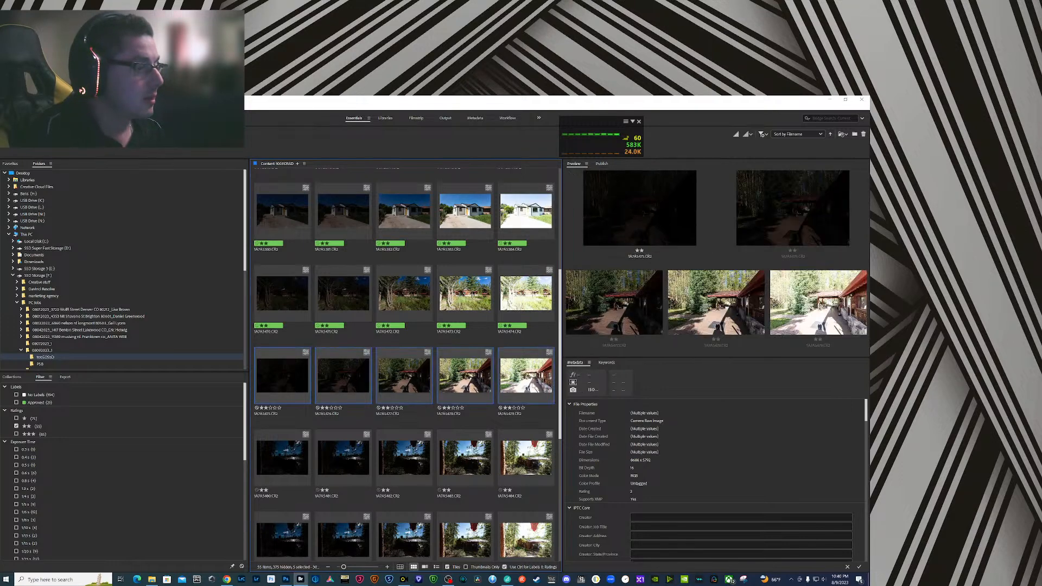
{"action": "right_click", "coordinate": [530, 381]}
{"action": "mouse_move", "coordinate": [570, 363]}
{"action": "left_click", "coordinate": [625, 384]}
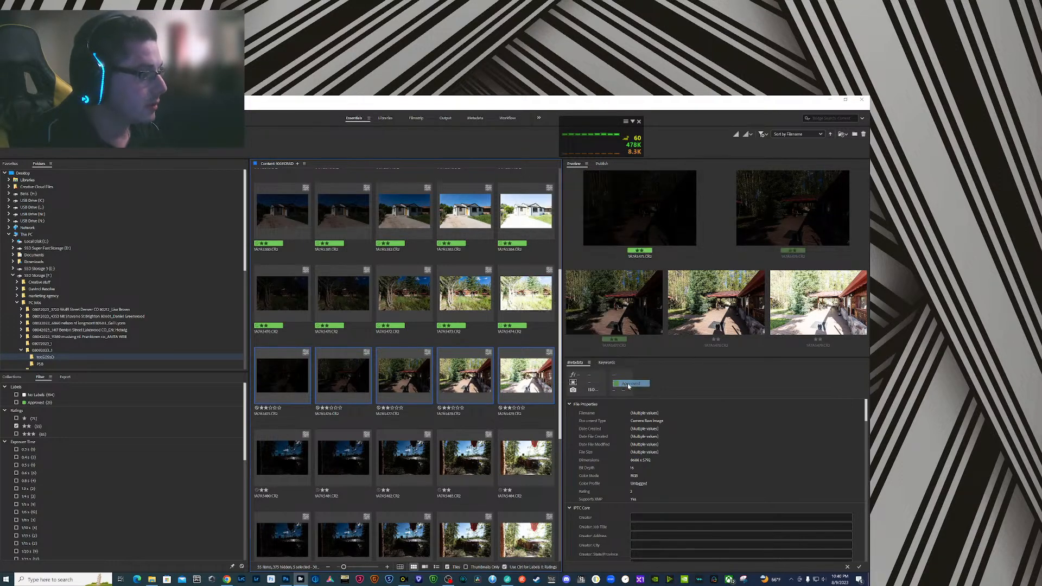
- Compare the two cabin brackets with the hand in frame and label the first bracket's five exposures as Select
{"action": "scroll", "coordinate": [494, 439], "scroll_direction": "down", "scroll_amount": 2}
{"action": "left_click", "coordinate": [528, 347]}
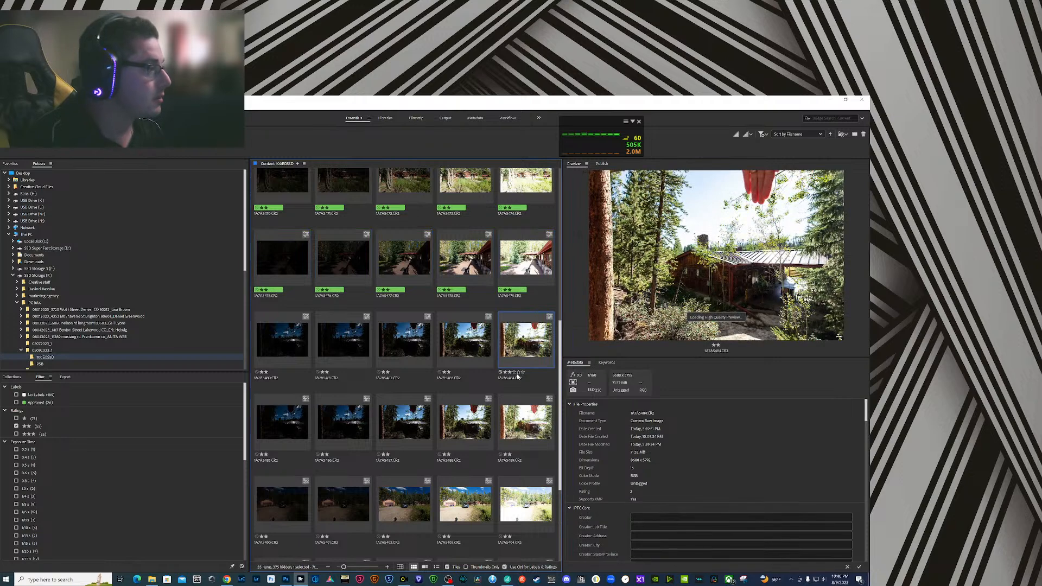
{"action": "left_click", "coordinate": [515, 418]}
{"action": "left_click", "coordinate": [513, 359]}
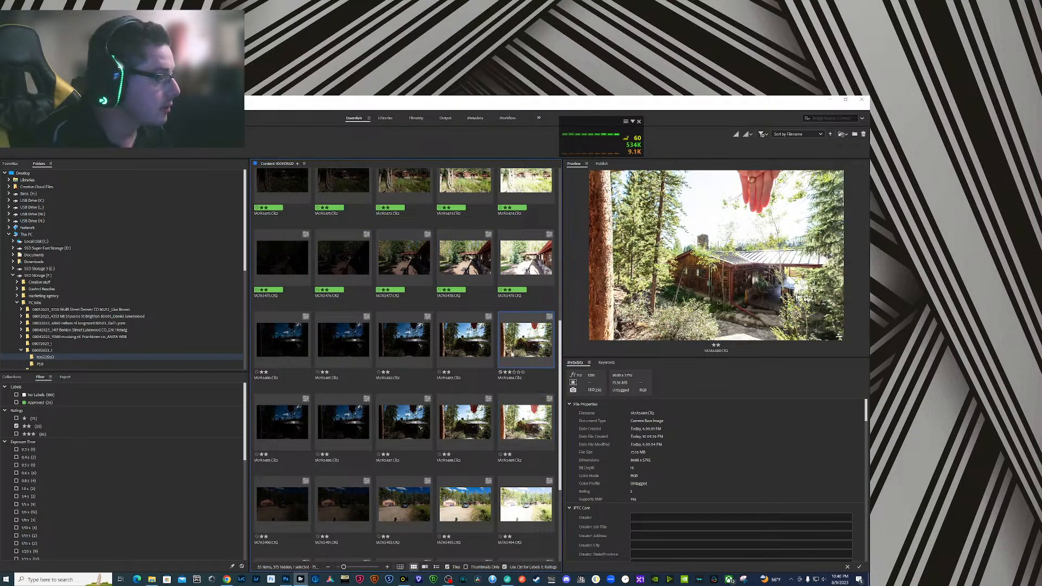
{"action": "left_click", "coordinate": [298, 347], "text": "shift"}
{"action": "right_click", "coordinate": [502, 341]}
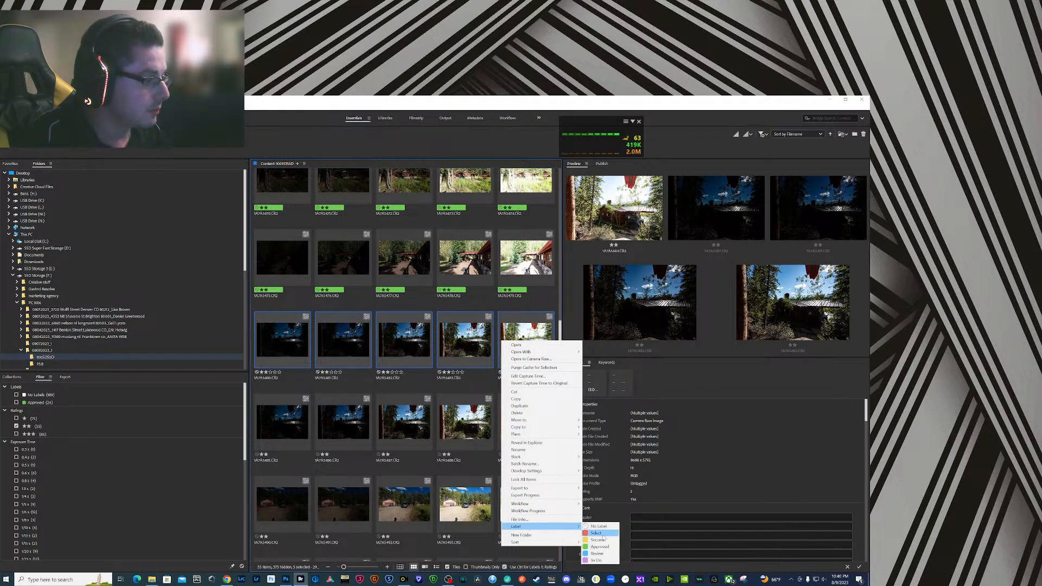
{"action": "left_click", "coordinate": [597, 533]}
- Load the three brightest exposures of the second cabin bracket into Photoshop as layers of one document
{"action": "scroll", "coordinate": [430, 433], "scroll_direction": "down", "scroll_amount": 3}
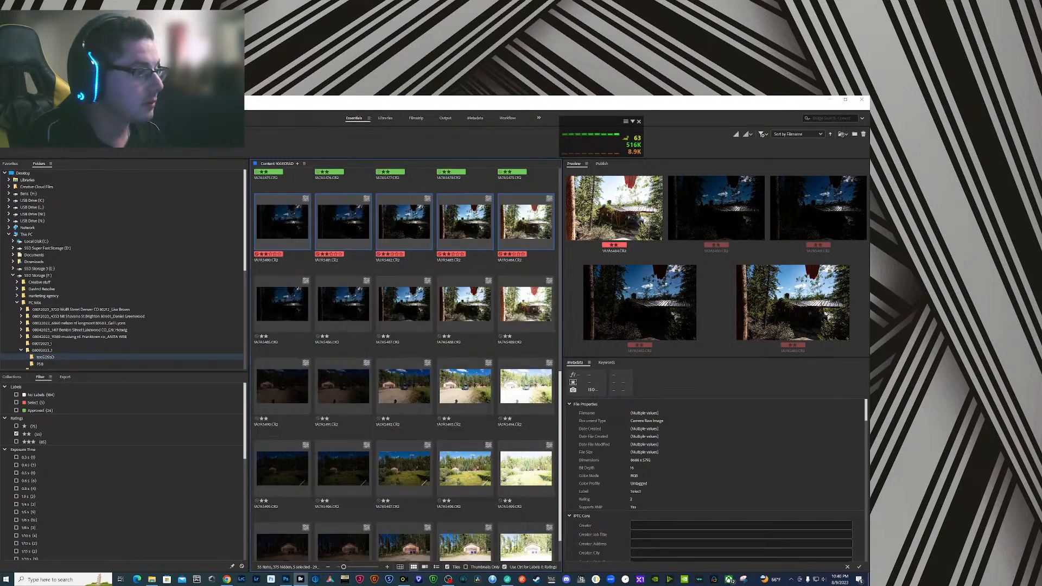
{"action": "left_click", "coordinate": [452, 310]}
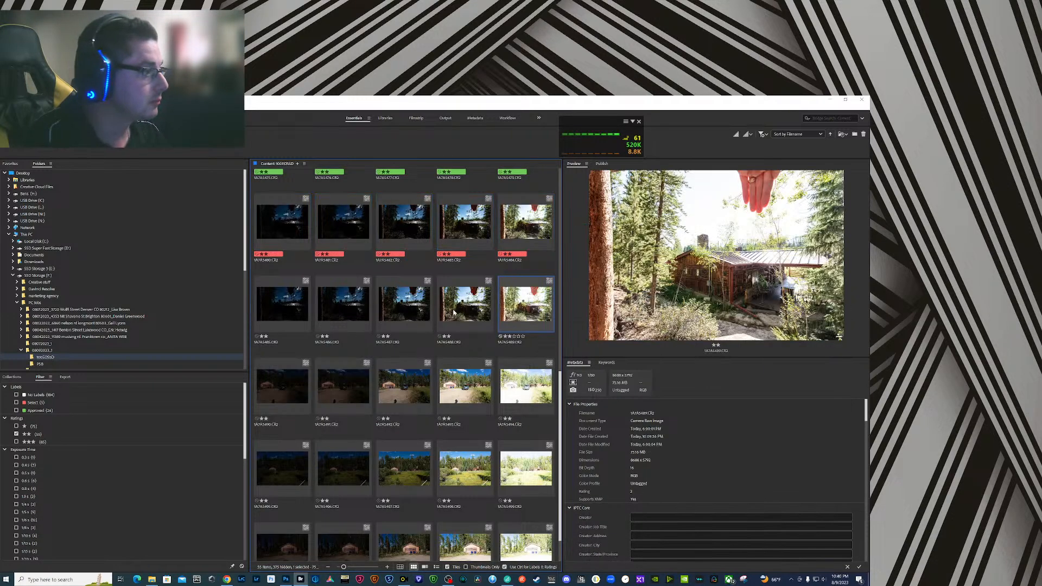
{"action": "left_click", "coordinate": [424, 320]}
{"action": "left_click", "coordinate": [516, 312], "text": "shift"}
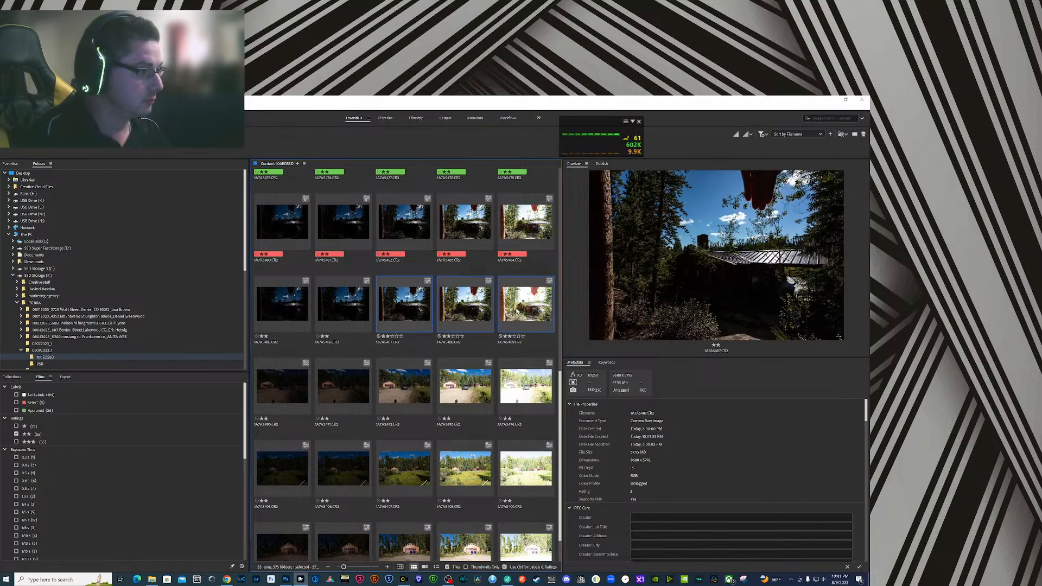
{"action": "left_click", "coordinate": [65, 142]}
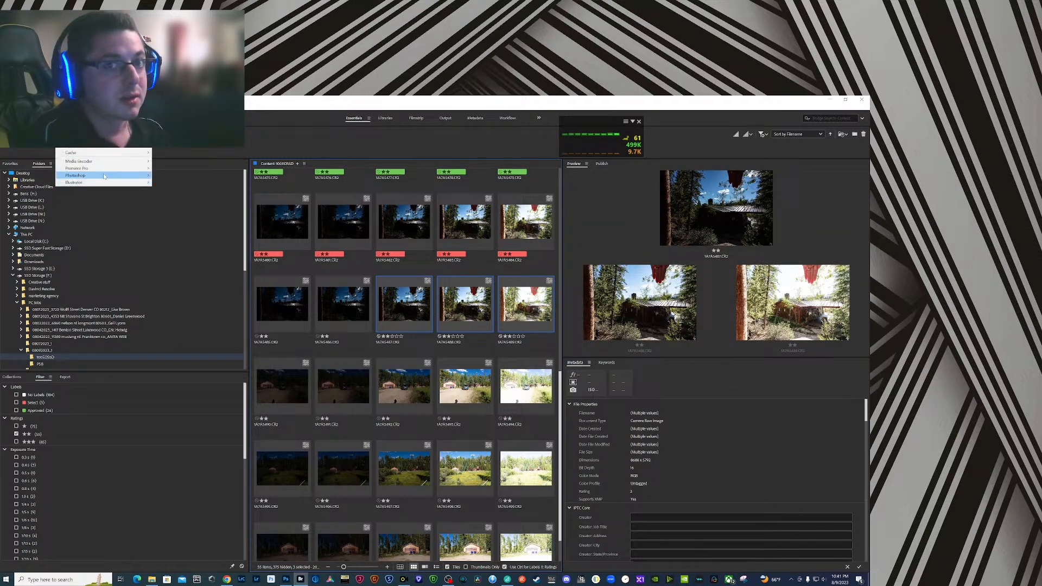
{"action": "mouse_move", "coordinate": [81, 175]}
{"action": "left_click", "coordinate": [188, 204]}
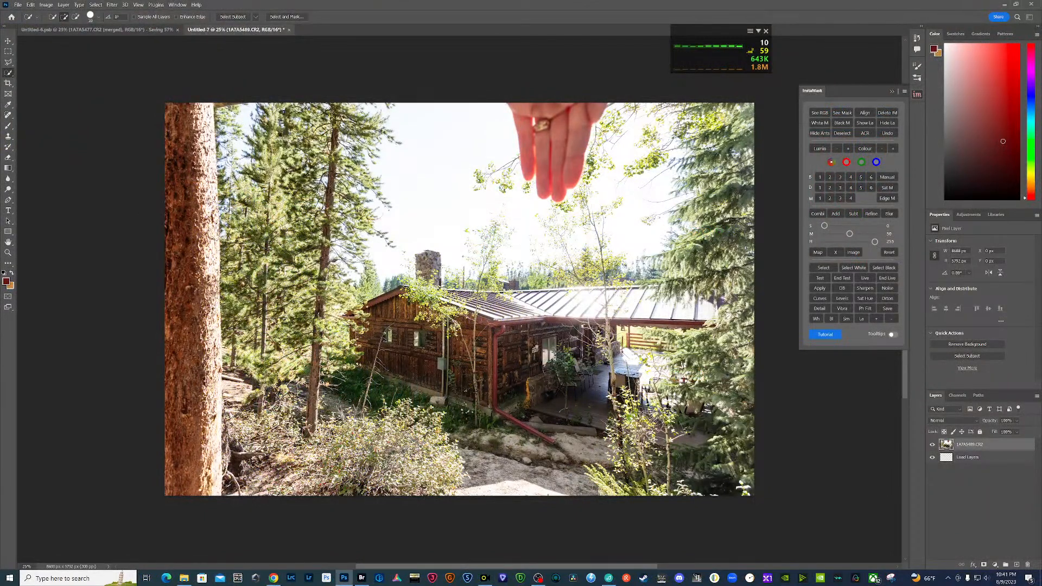
- Hide the darkest cabin layer and move the middle exposure below the brightest exposure
{"action": "key", "text": "alt+Tab"}
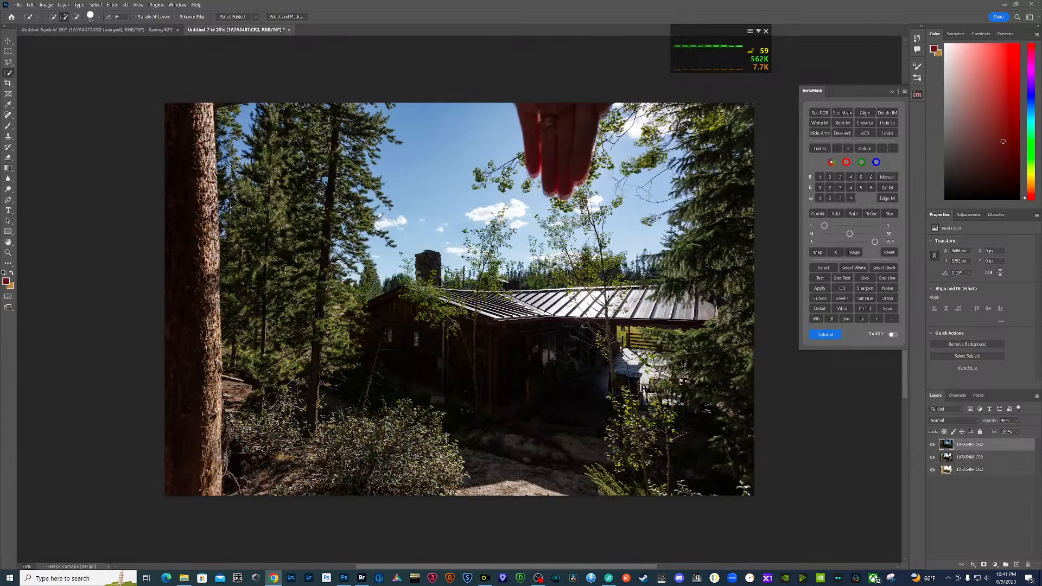
{"action": "left_click", "coordinate": [933, 445]}
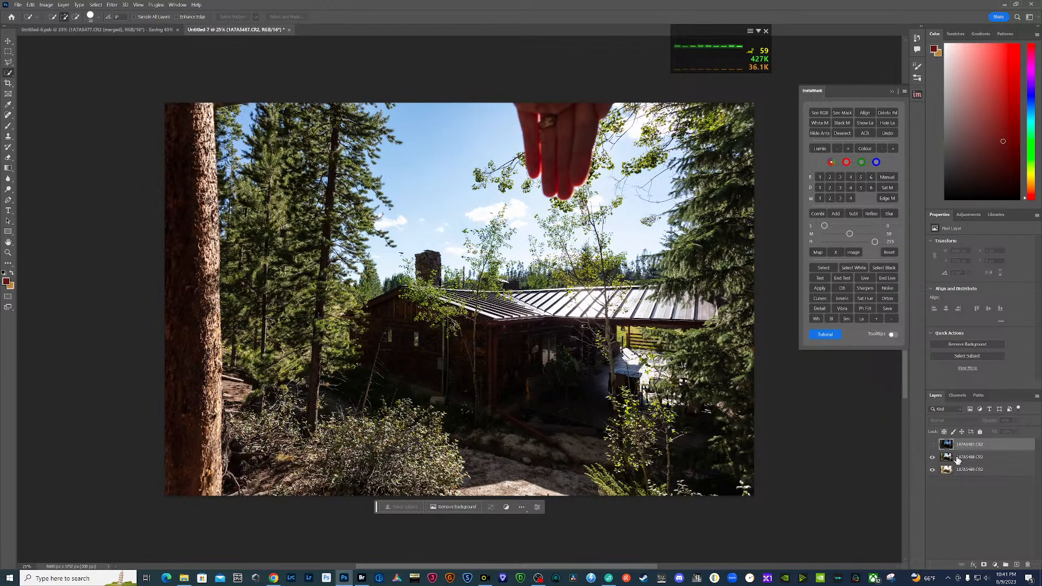
{"action": "left_click_drag", "start_coordinate": [959, 461], "coordinate": [971, 474]}
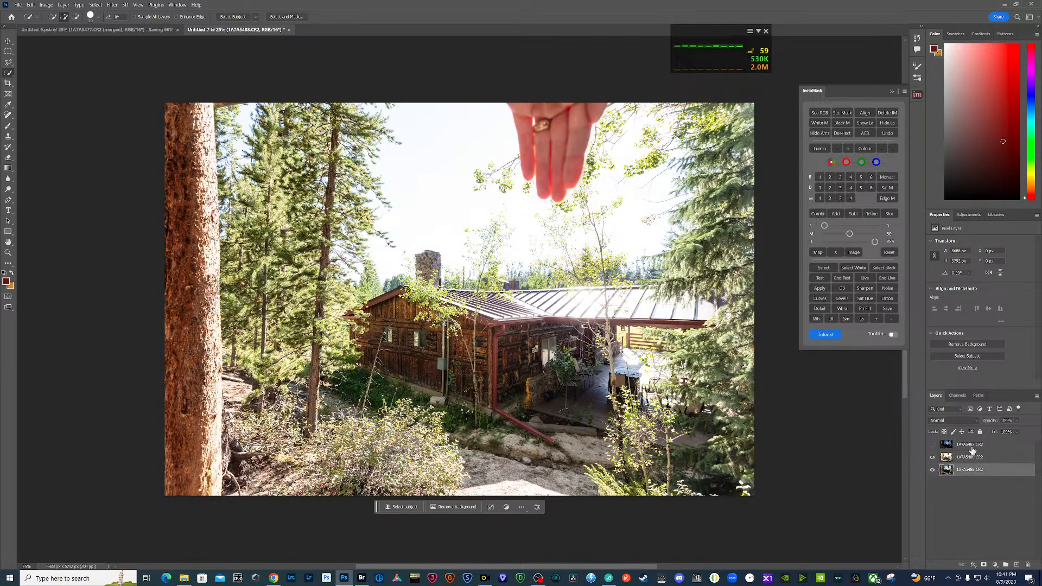
- Show the darkest layer again, select all three exposure layers and align them with InstaMask
{"action": "left_click", "coordinate": [933, 445]}
{"action": "left_click", "coordinate": [977, 446]}
{"action": "left_click", "coordinate": [992, 473], "text": "shift"}
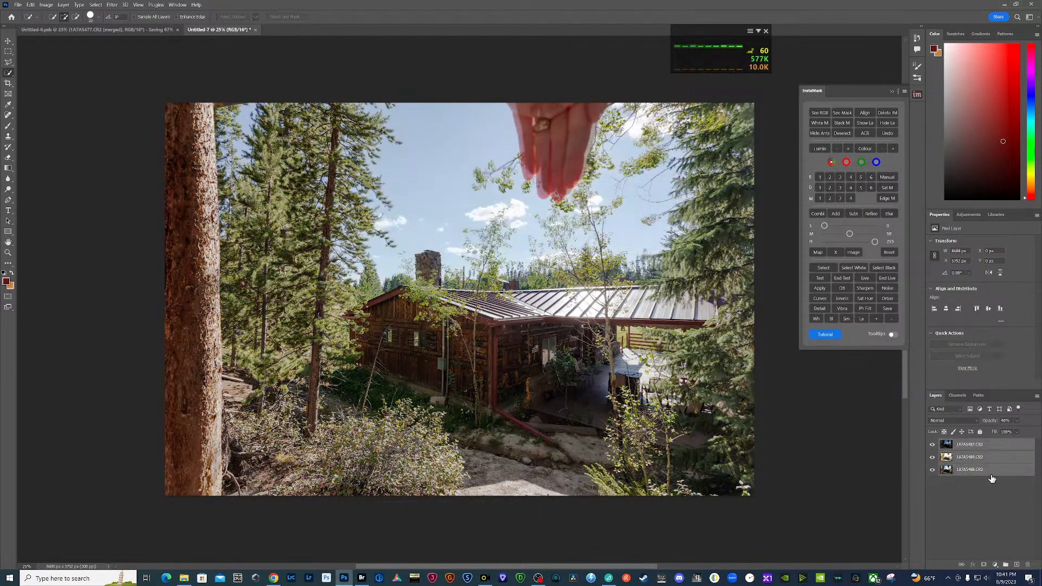
{"action": "left_click", "coordinate": [866, 115]}
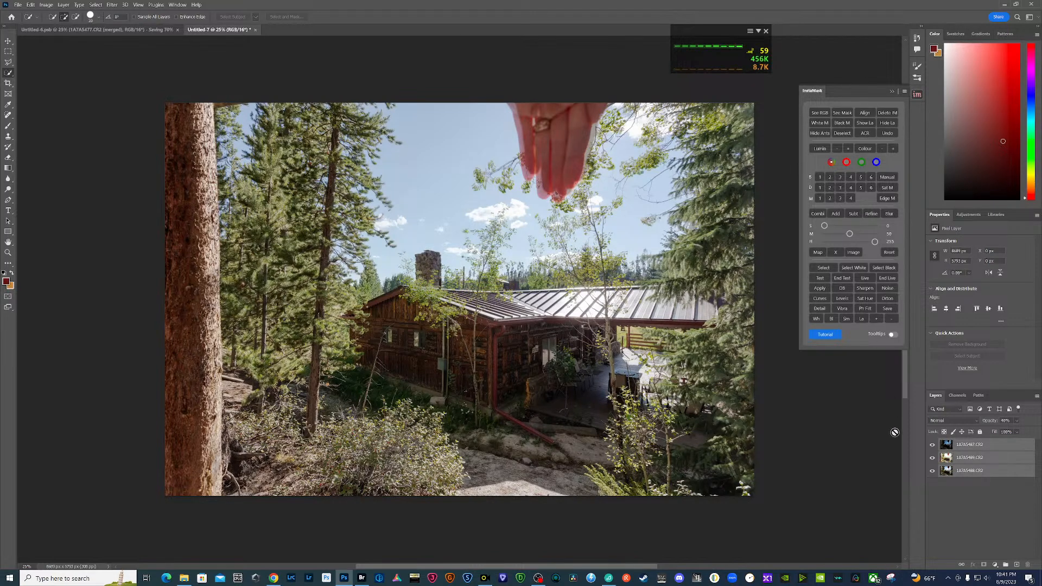
- Hide the darkest exposure layer, compare the brightest exposure with the one below, and select the brightest layer
{"action": "left_click", "coordinate": [935, 449]}
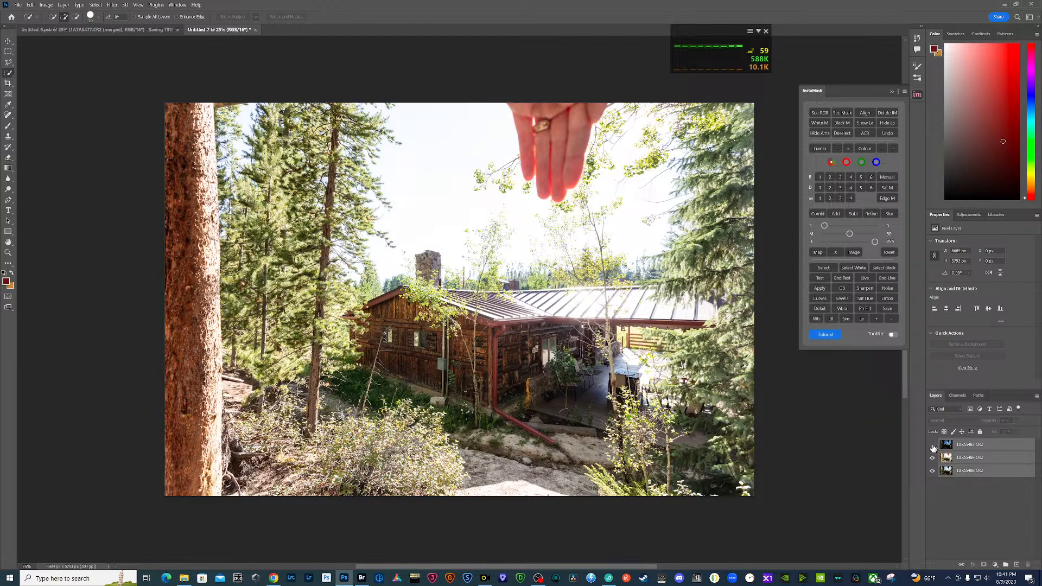
{"action": "left_click", "coordinate": [932, 460]}
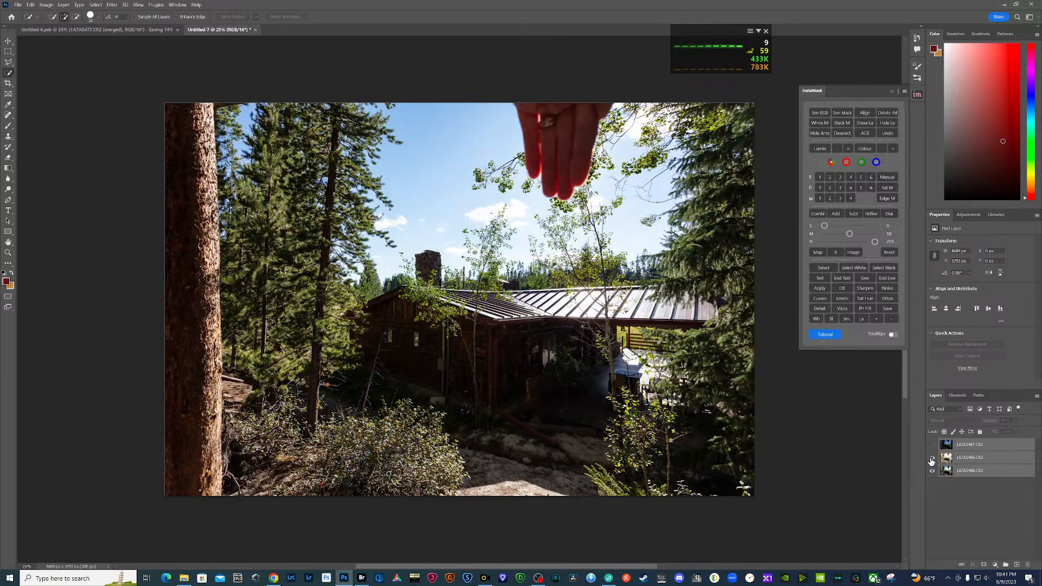
{"action": "left_click", "coordinate": [932, 459]}
{"action": "left_click", "coordinate": [957, 459]}
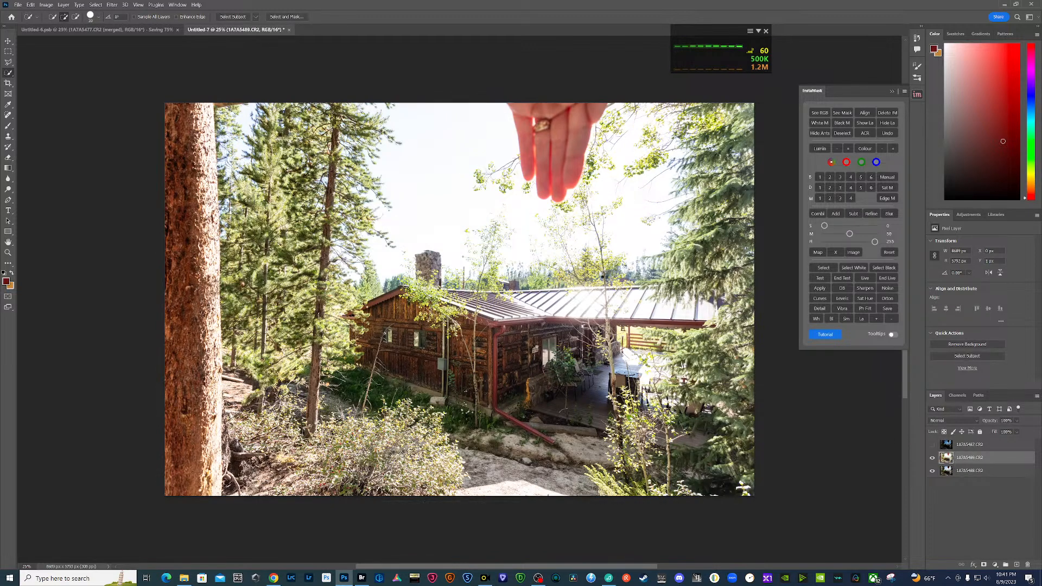
- Apply Camera Raw to the brightest layer with exposure -1.00, contrast about +26, highlights about -38, and shadows and blacks about +30
{"action": "key", "text": "ctrl+shift+a"}
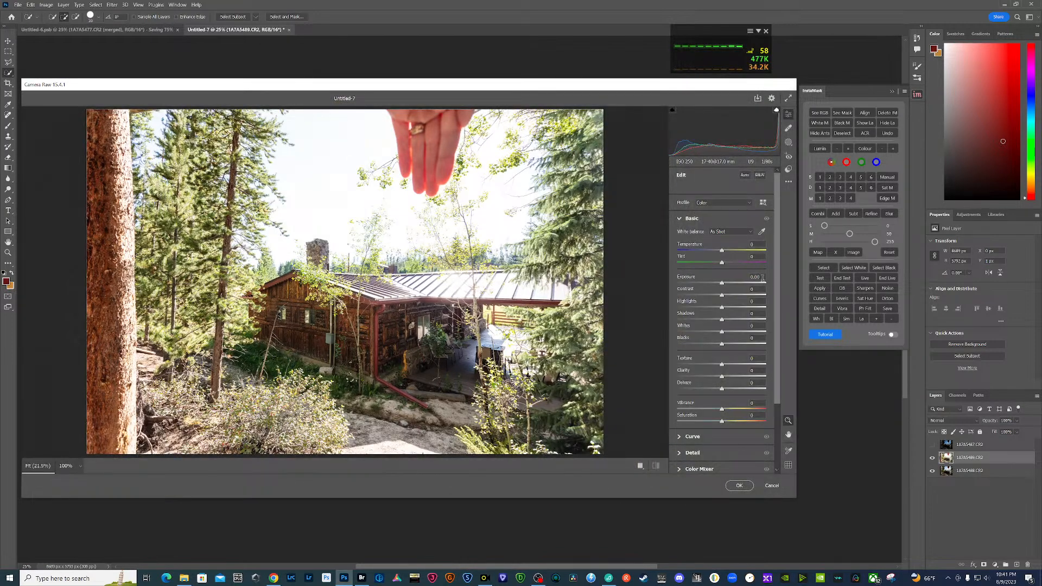
{"action": "left_click", "coordinate": [762, 278]}
{"action": "type", "text": "-1"}
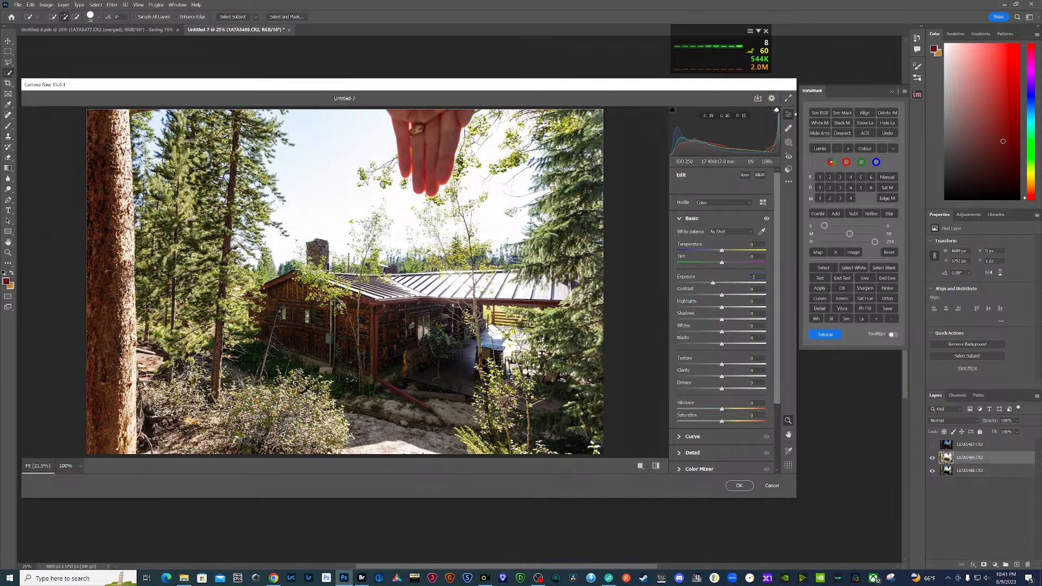
{"action": "left_click_drag", "start_coordinate": [722, 296], "coordinate": [733, 296]}
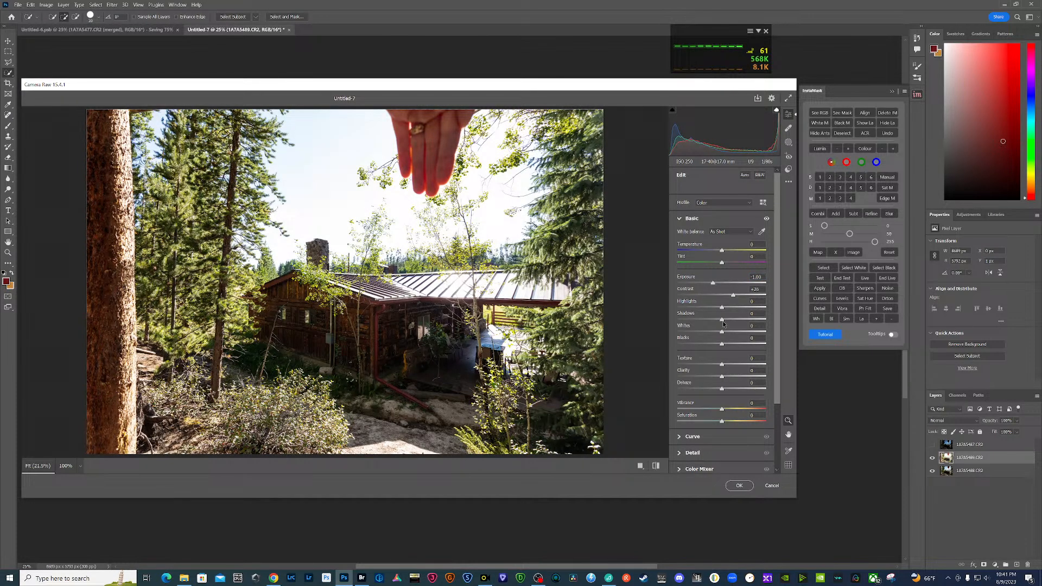
{"action": "left_click_drag", "start_coordinate": [729, 320], "coordinate": [736, 343]}
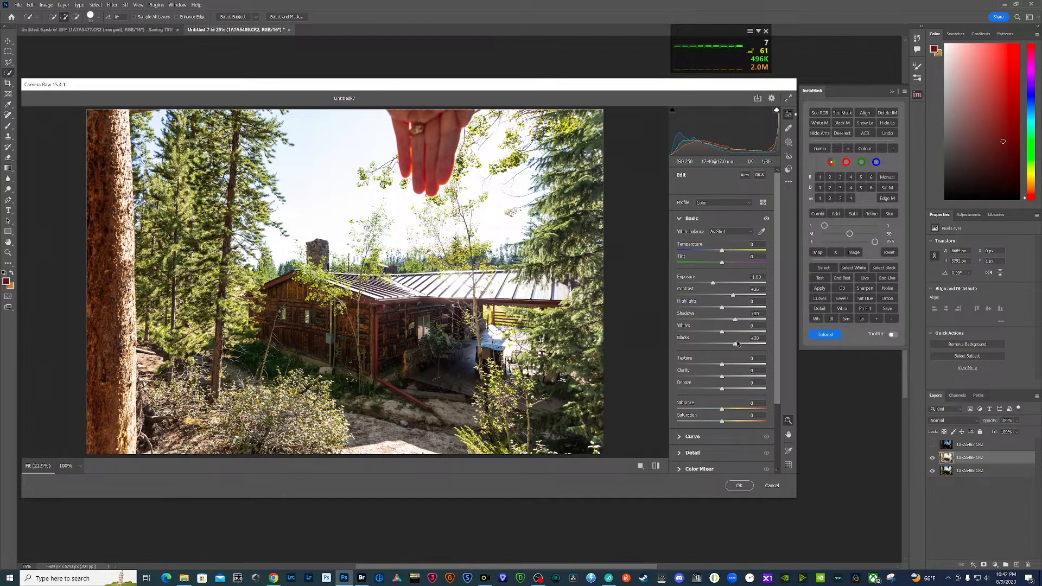
{"action": "left_click_drag", "start_coordinate": [722, 309], "coordinate": [707, 310]}
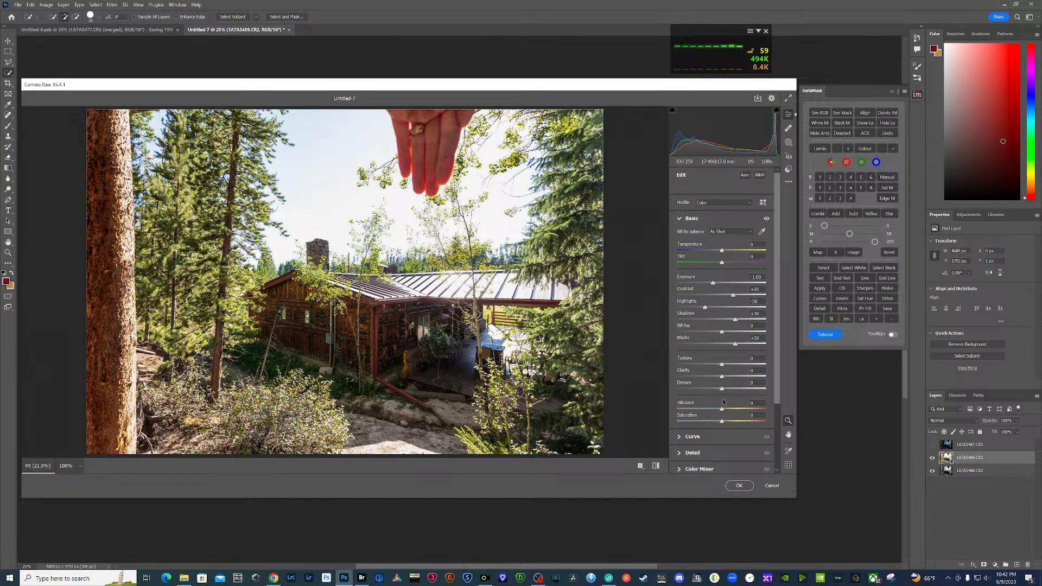
{"action": "scroll", "coordinate": [698, 457], "scroll_direction": "down", "scroll_amount": 2}
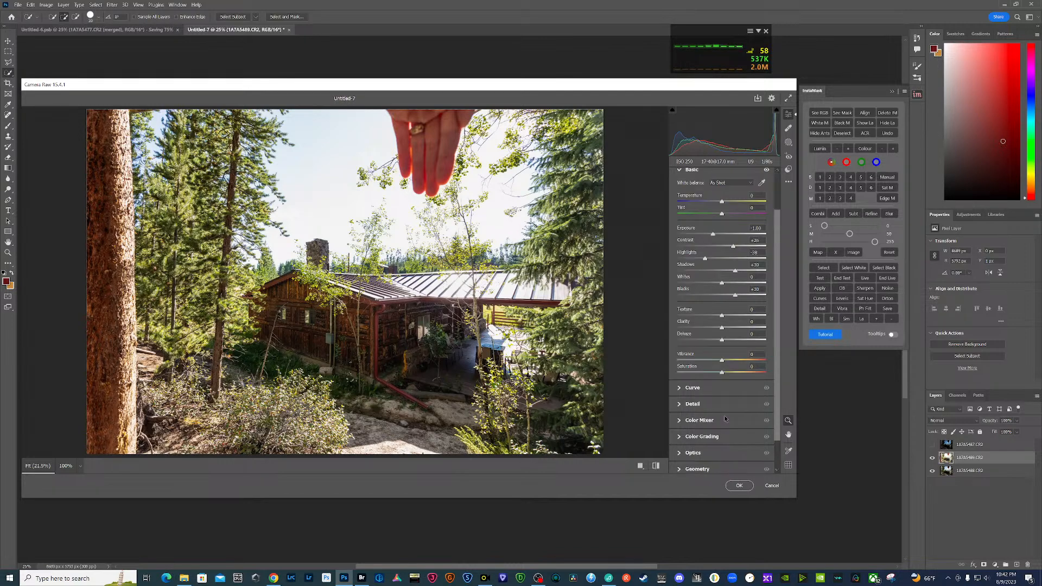
{"action": "left_click", "coordinate": [739, 485]}
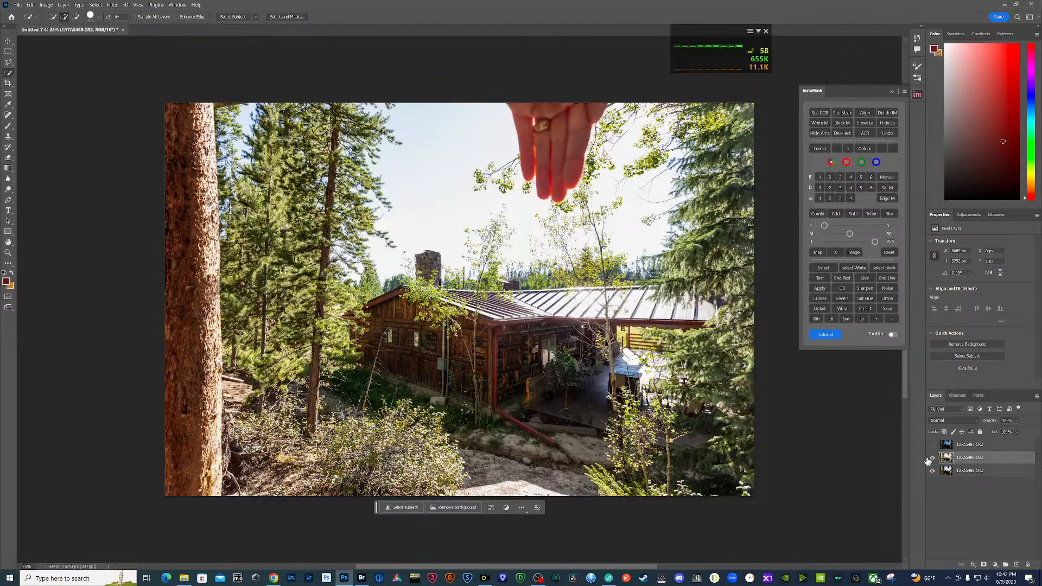
- Mask the brightest layer with InstaMask's dark-tones mask 3 made from the middle exposure, and merge the two-exposure blend into a new layer copy
{"action": "left_click", "coordinate": [931, 459]}
{"action": "left_click", "coordinate": [954, 473]}
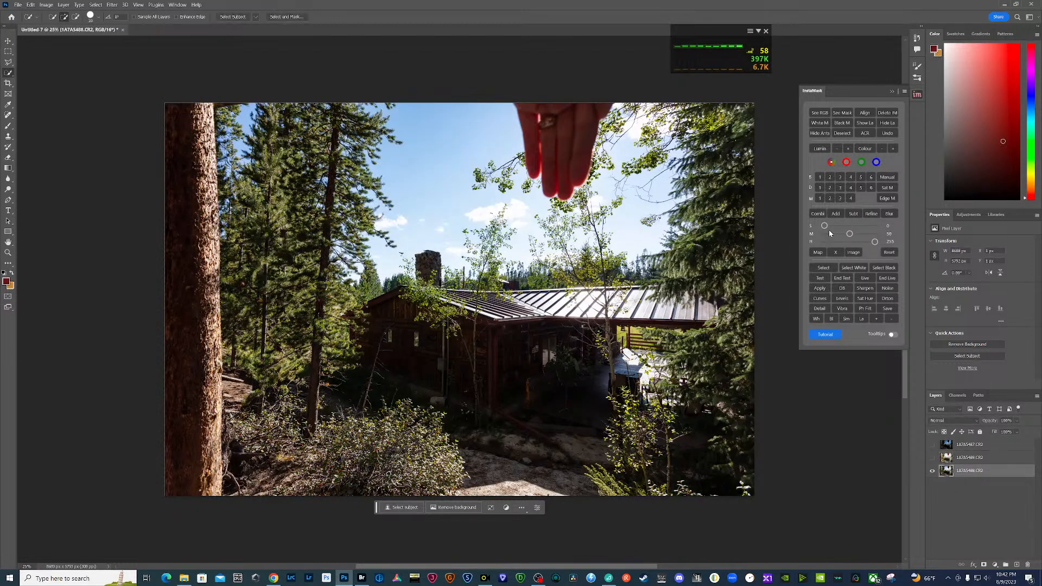
{"action": "left_click", "coordinate": [841, 188]}
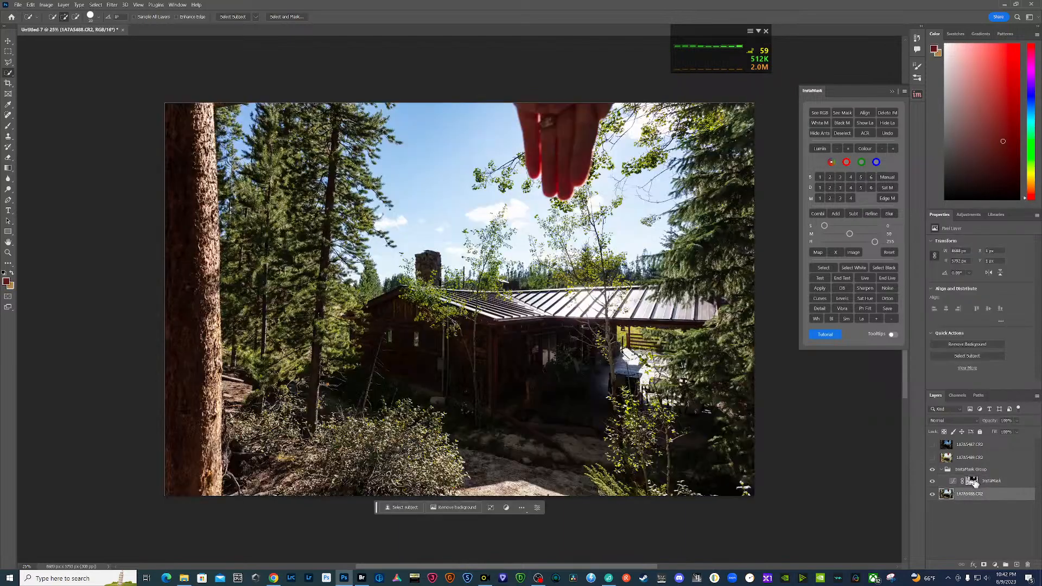
{"action": "left_click", "coordinate": [972, 482], "text": "ctrl"}
{"action": "left_click", "coordinate": [933, 458]}
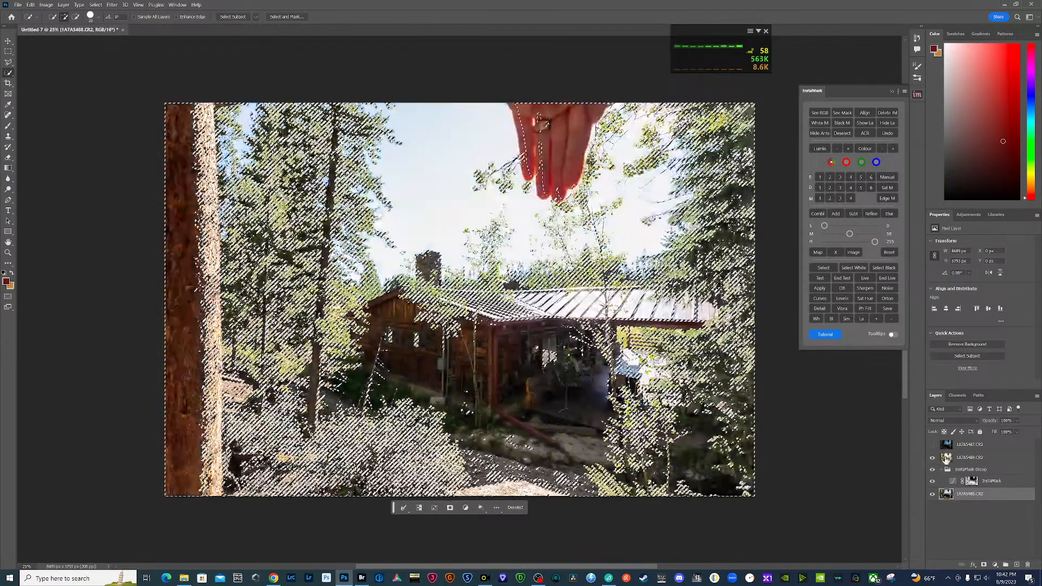
{"action": "left_click", "coordinate": [968, 459]}
{"action": "left_click", "coordinate": [984, 565]}
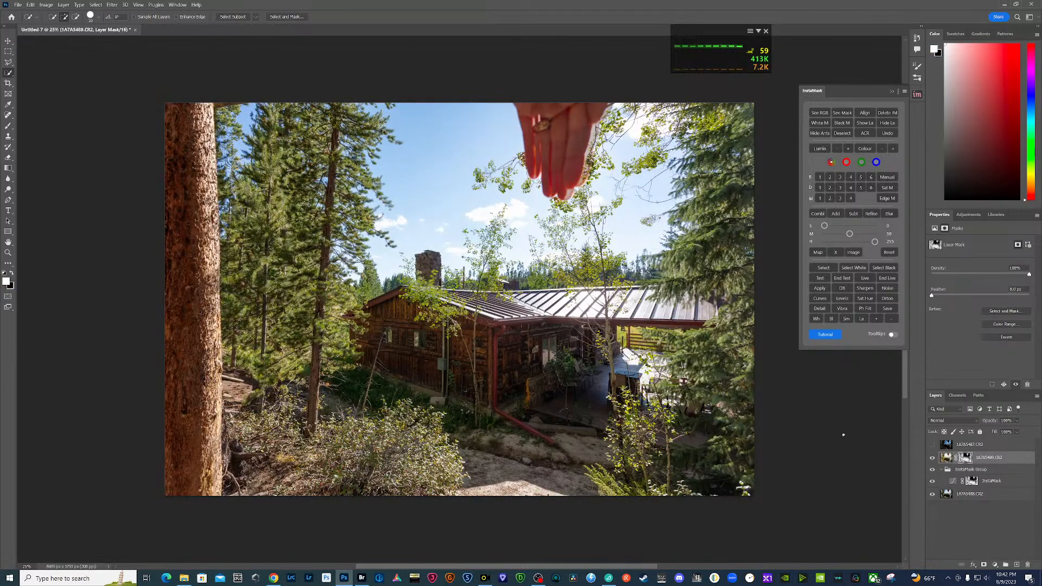
{"action": "right_click", "coordinate": [1002, 462]}
{"action": "left_click", "coordinate": [1002, 378], "text": "alt"}
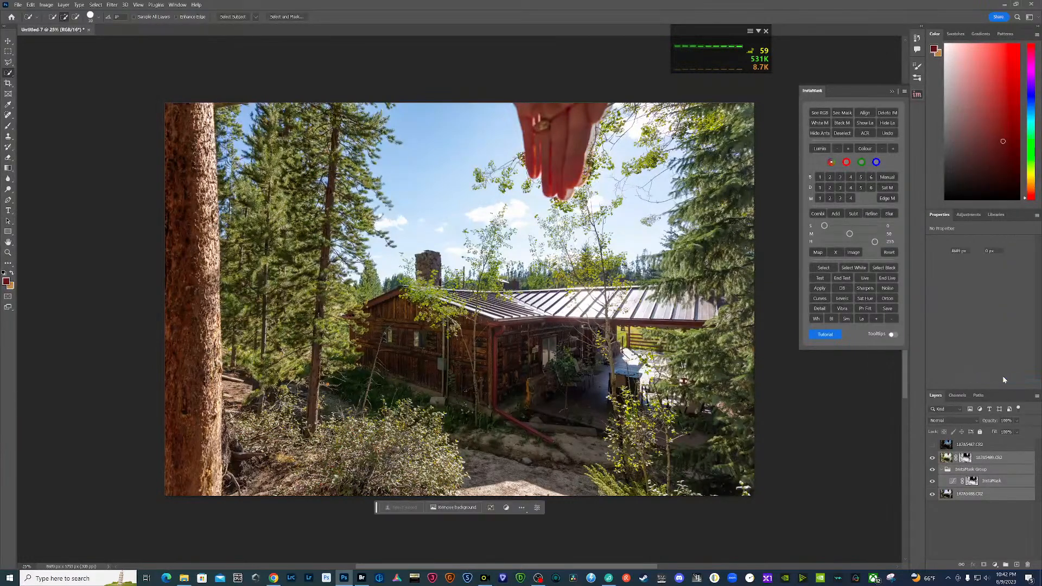
- Show the darkest layer and adjust it in Camera Raw to exposure +1.00, contrast about -26, highlights -30, shadows +29 and blacks +30
{"action": "left_click", "coordinate": [933, 444]}
{"action": "left_click", "coordinate": [947, 445]}
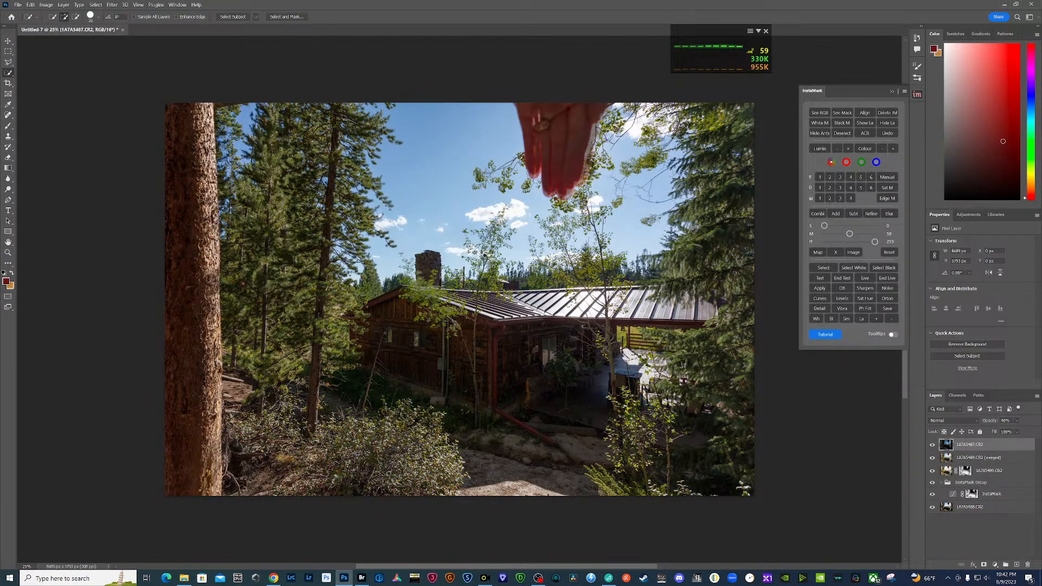
{"action": "key", "text": "ctrl+shift+a"}
{"action": "left_click_drag", "start_coordinate": [722, 283], "coordinate": [727, 345]}
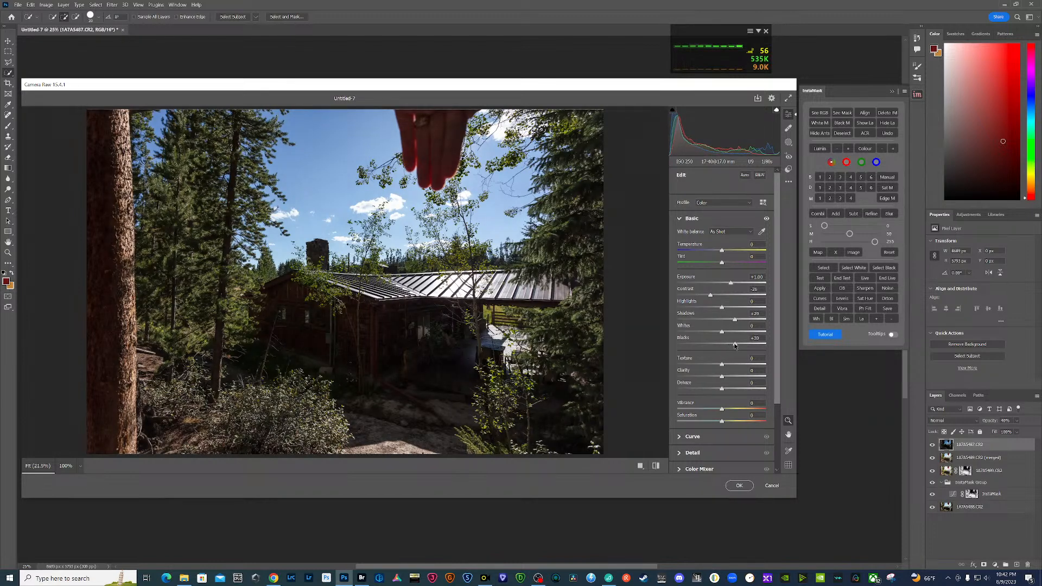
{"action": "left_click_drag", "start_coordinate": [722, 309], "coordinate": [710, 312]}
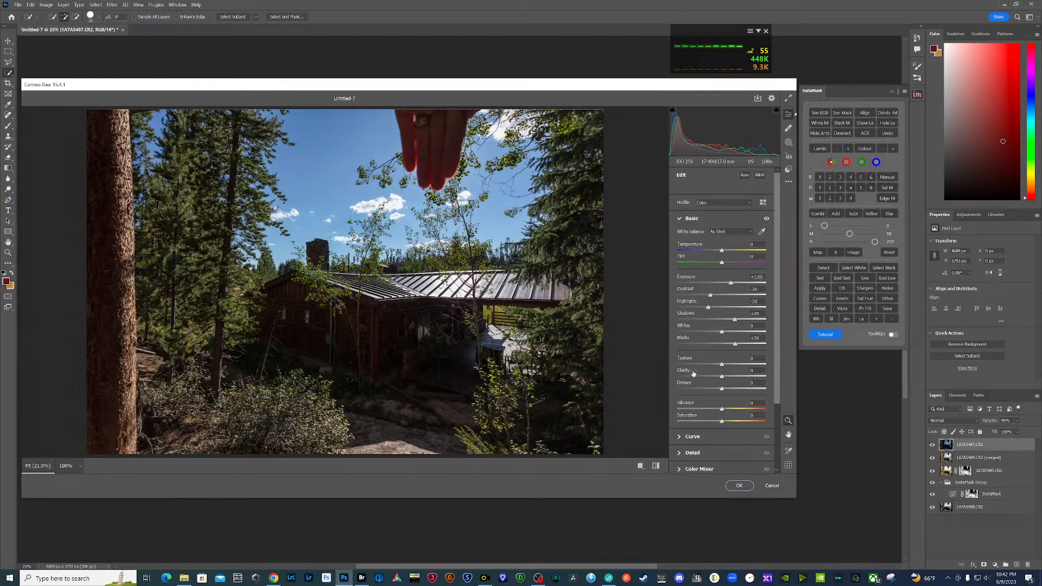
- Deepen the sky in Color Mixer with blues luminance about -17 and blues saturation about +15, and apply the Camera Raw edit
{"action": "scroll", "coordinate": [700, 390], "scroll_direction": "down", "scroll_amount": 3}
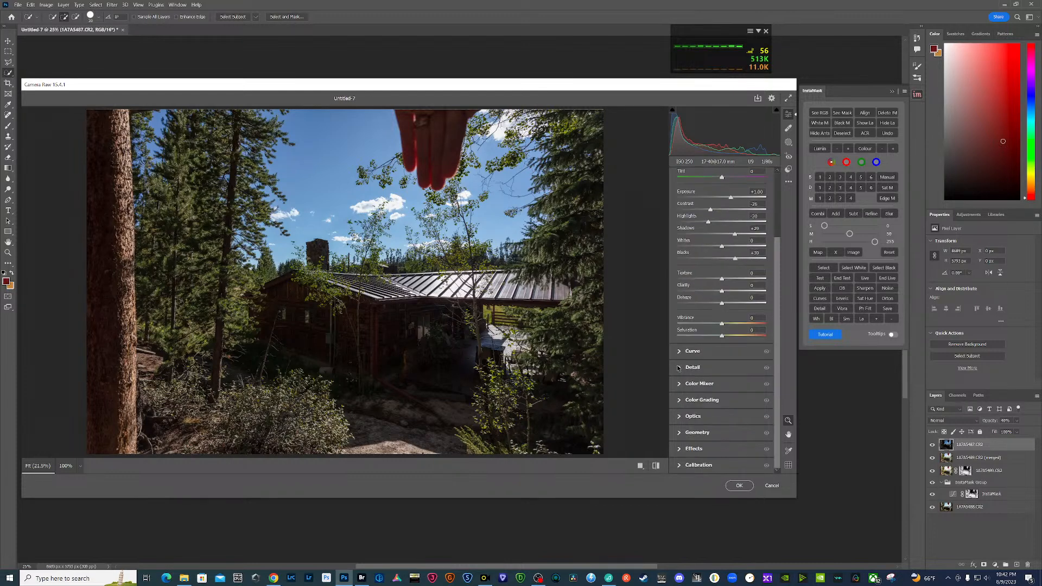
{"action": "left_click", "coordinate": [679, 385]}
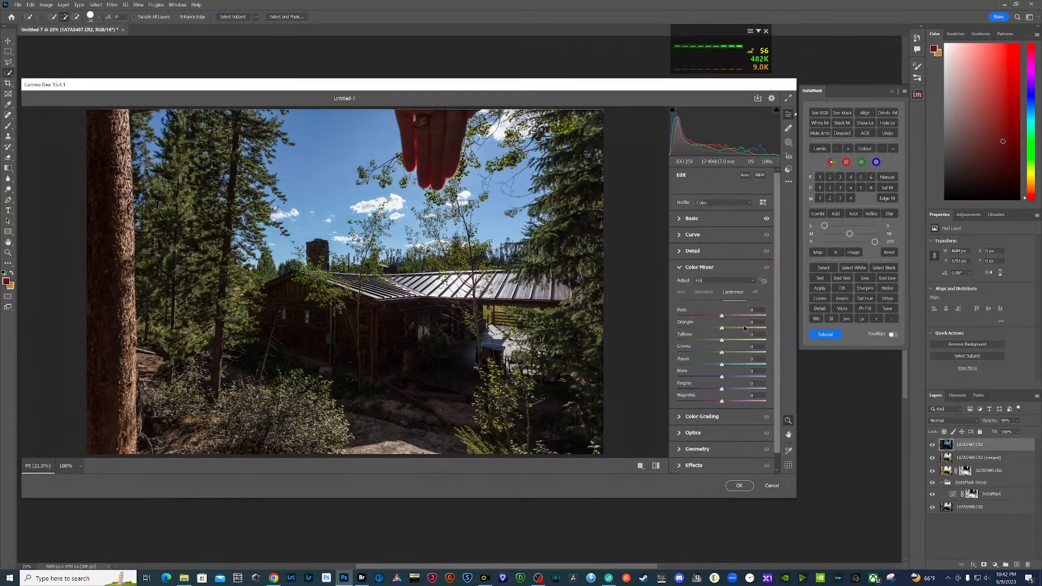
{"action": "left_click", "coordinate": [764, 282]}
{"action": "left_click_drag", "start_coordinate": [331, 148], "coordinate": [324, 147]}
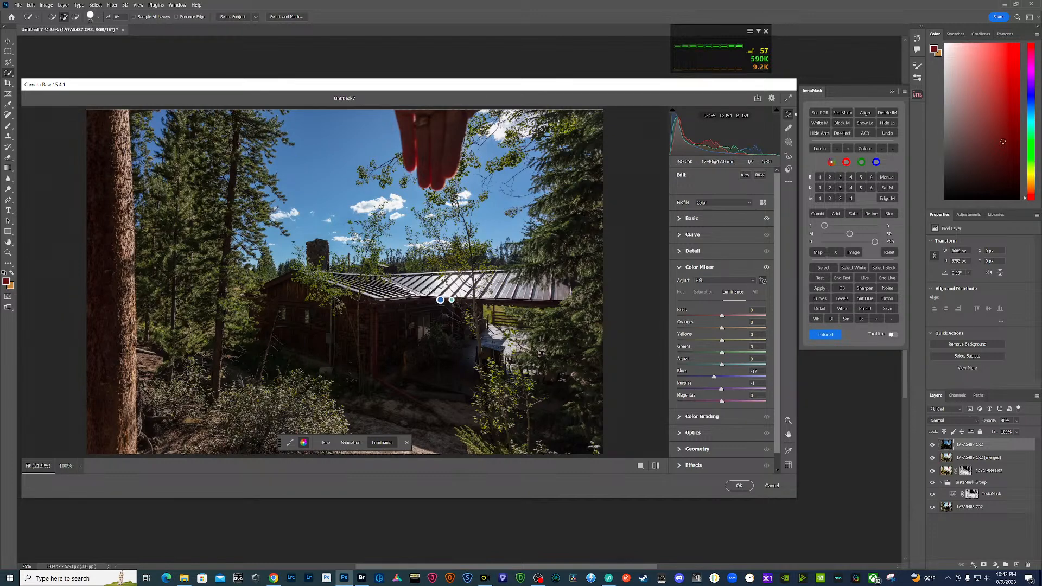
{"action": "left_click_drag", "start_coordinate": [430, 289], "coordinate": [428, 289]}
{"action": "left_click", "coordinate": [702, 293]}
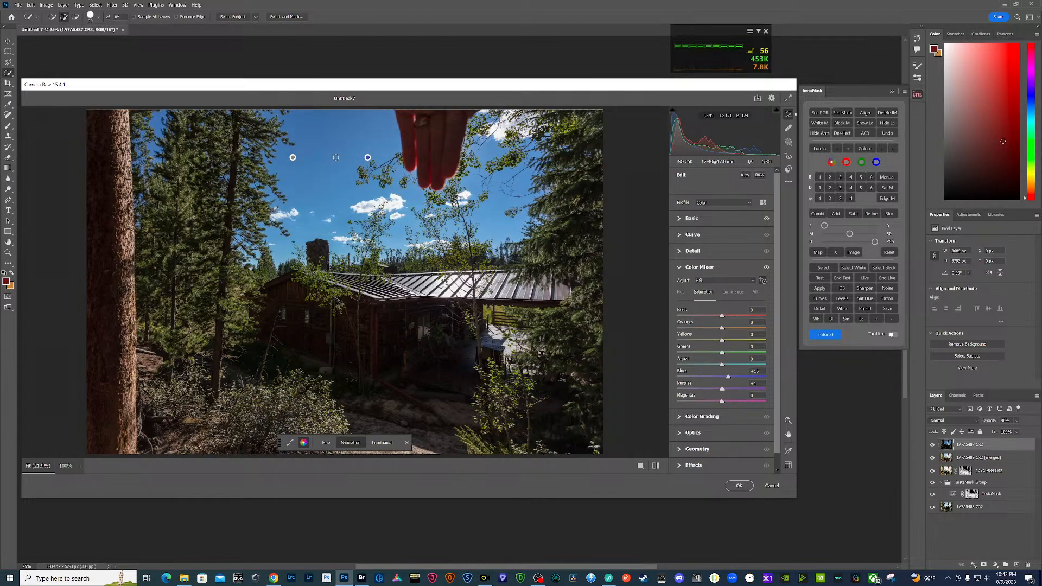
{"action": "left_click", "coordinate": [739, 485]}
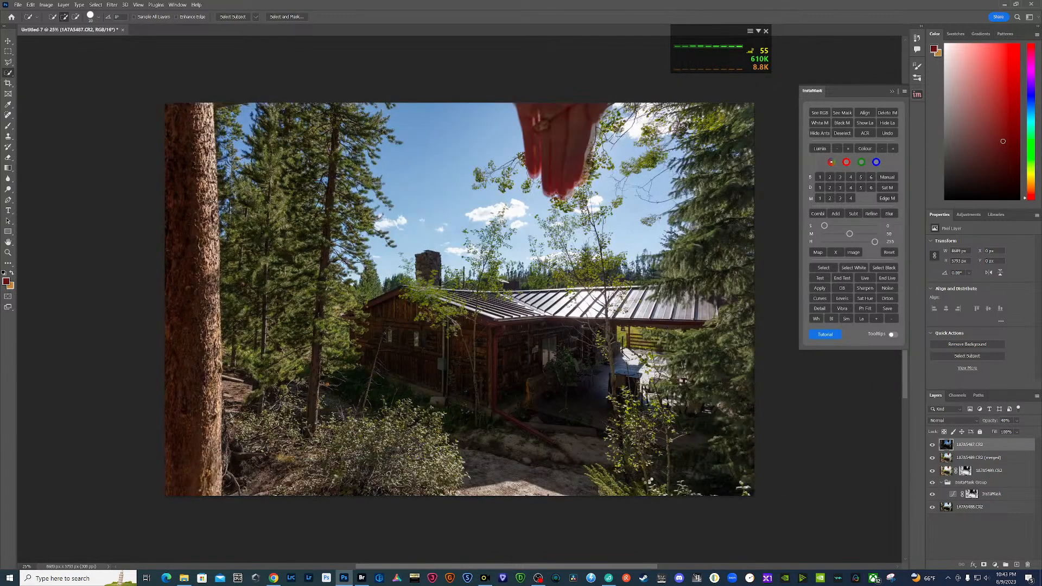
- Mask the darkest layer with InstaMask's bright-tones mask 3 generated from the merged blend
{"action": "left_click", "coordinate": [933, 445]}
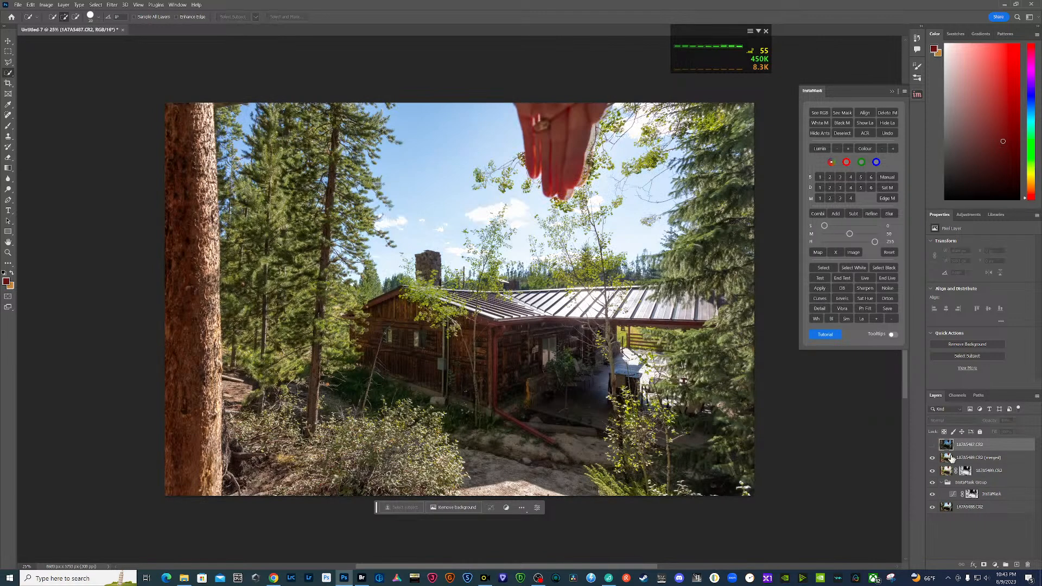
{"action": "left_click", "coordinate": [952, 458]}
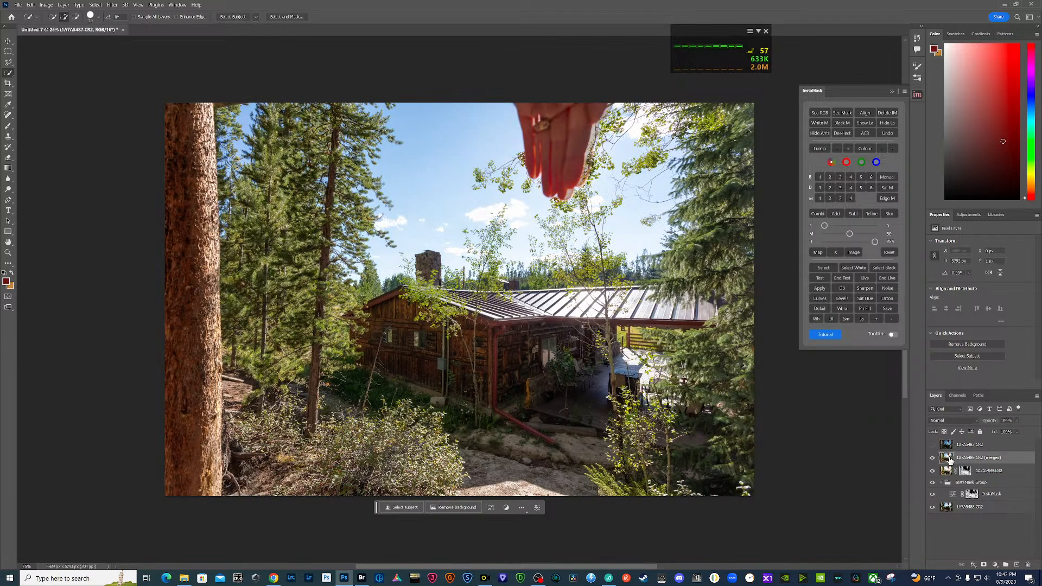
{"action": "left_click", "coordinate": [841, 179]}
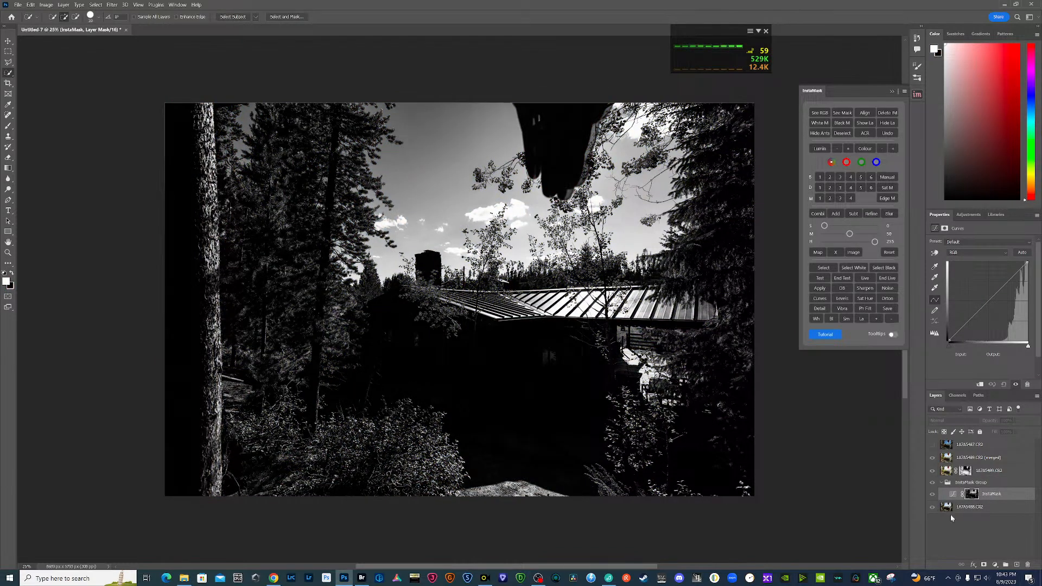
{"action": "left_click", "coordinate": [965, 507]}
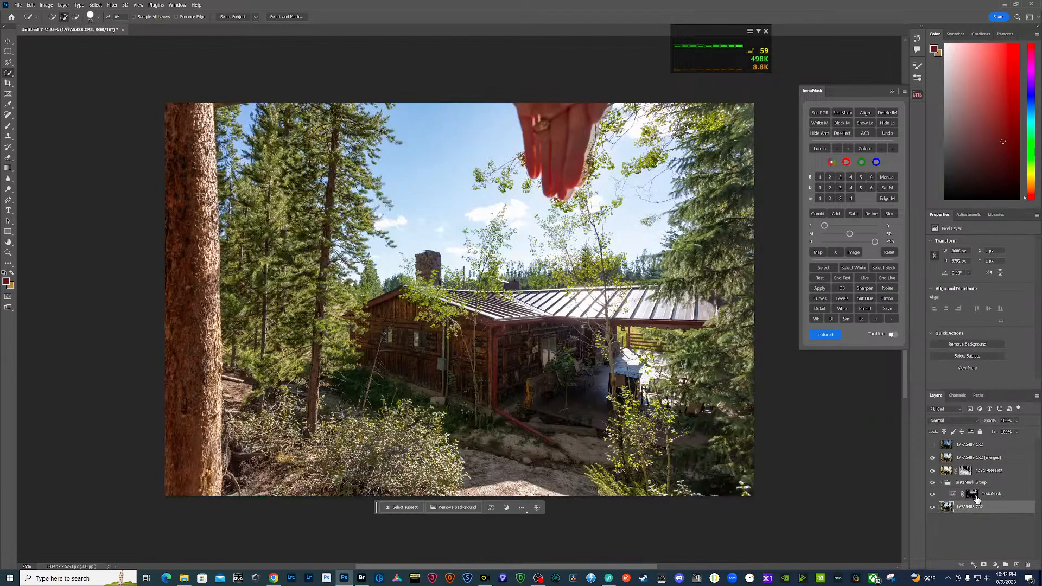
{"action": "left_click", "coordinate": [932, 445]}
{"action": "left_click", "coordinate": [950, 446]}
{"action": "left_click", "coordinate": [986, 566]}
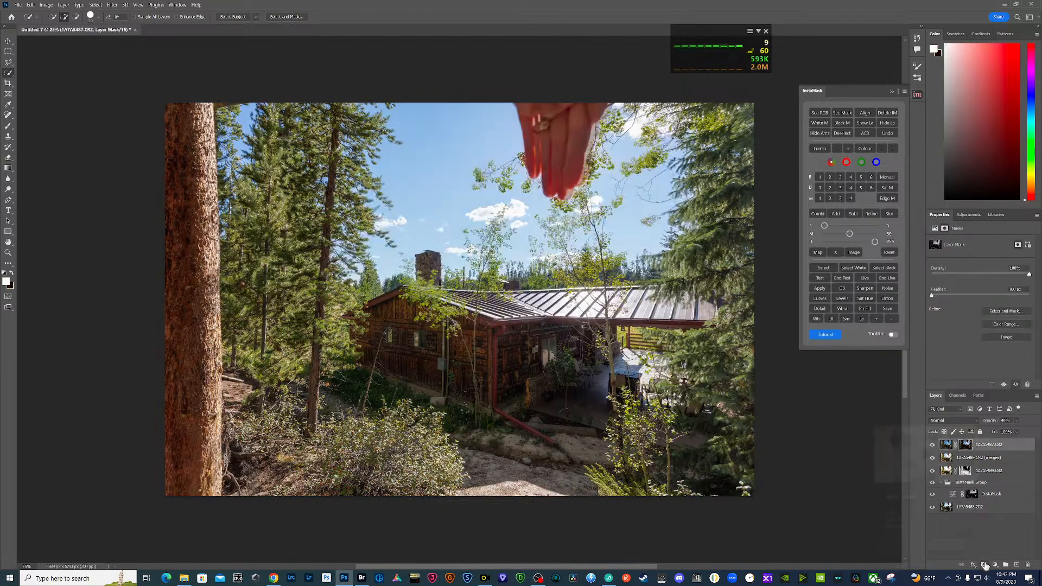
- Select every layer from the bottom exposure to the masked darkest one and merge them into a new layer copy
{"action": "left_click", "coordinate": [978, 511]}
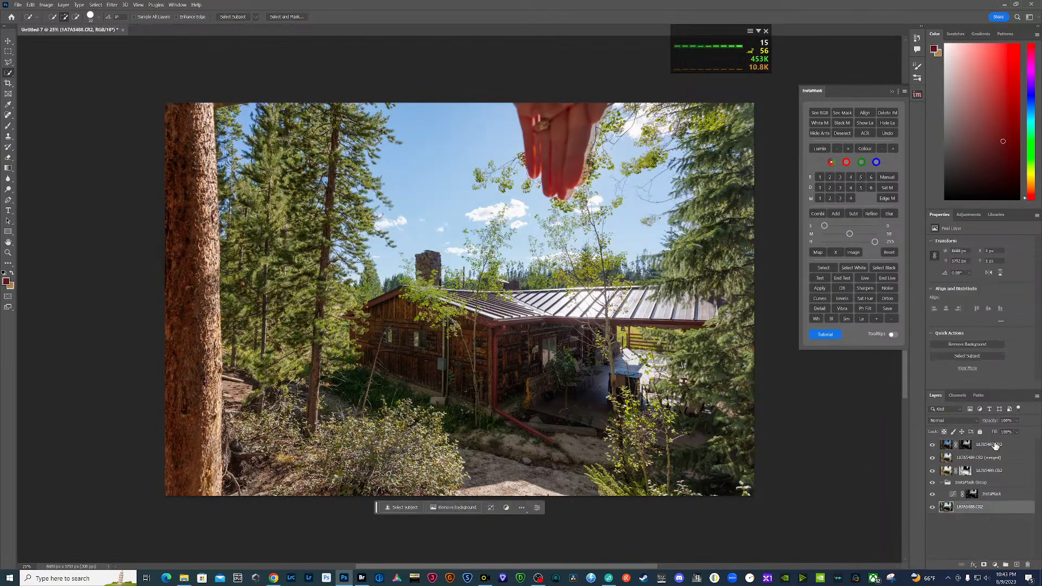
{"action": "left_click", "coordinate": [995, 446], "text": "shift"}
{"action": "right_click", "coordinate": [996, 445]}
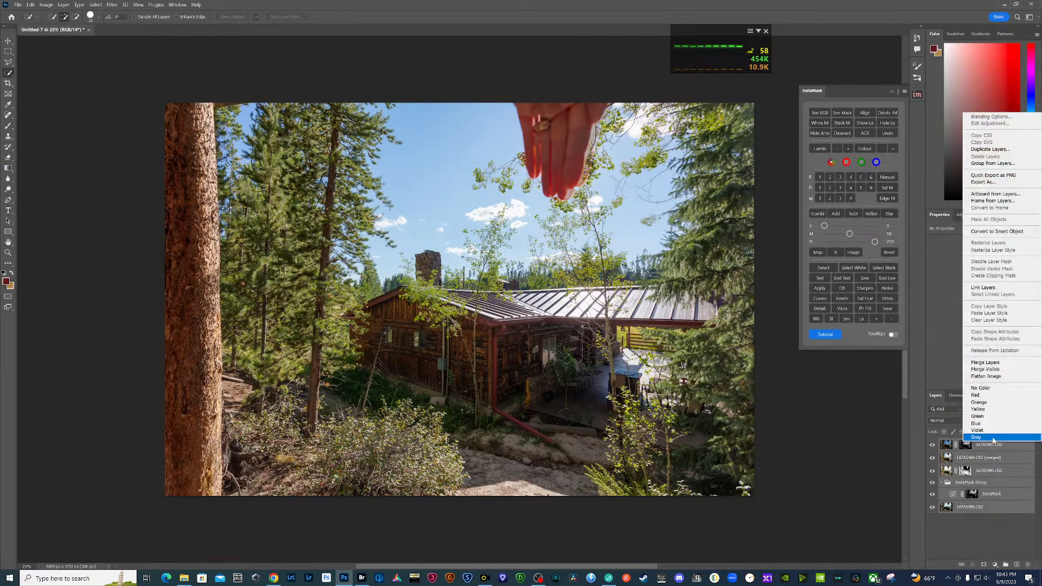
{"action": "left_click", "coordinate": [993, 361], "text": "alt"}
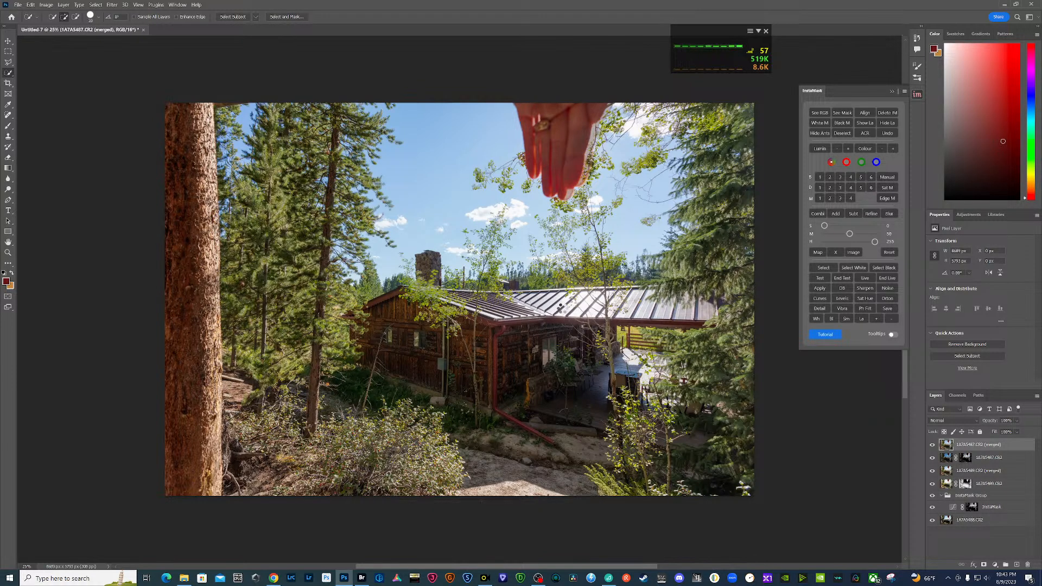
- Adjust the merged layer in Camera Raw to exposure +0.44, contrast +21, highlights -100, shadows +31 and blacks about +25
{"action": "key", "text": "ctrl+shift+a"}
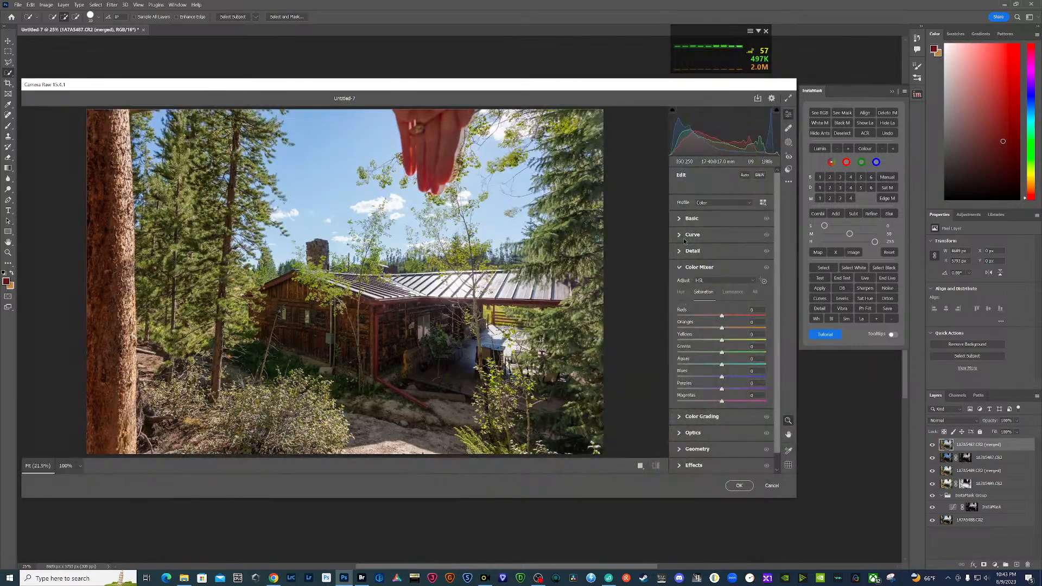
{"action": "left_click", "coordinate": [679, 219]}
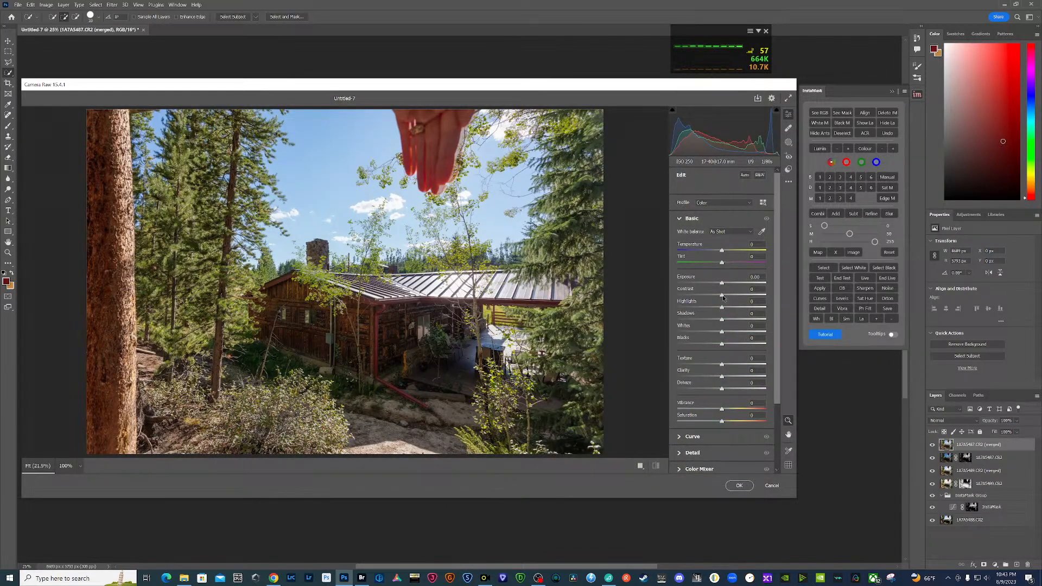
{"action": "left_click_drag", "start_coordinate": [725, 297], "coordinate": [725, 283]}
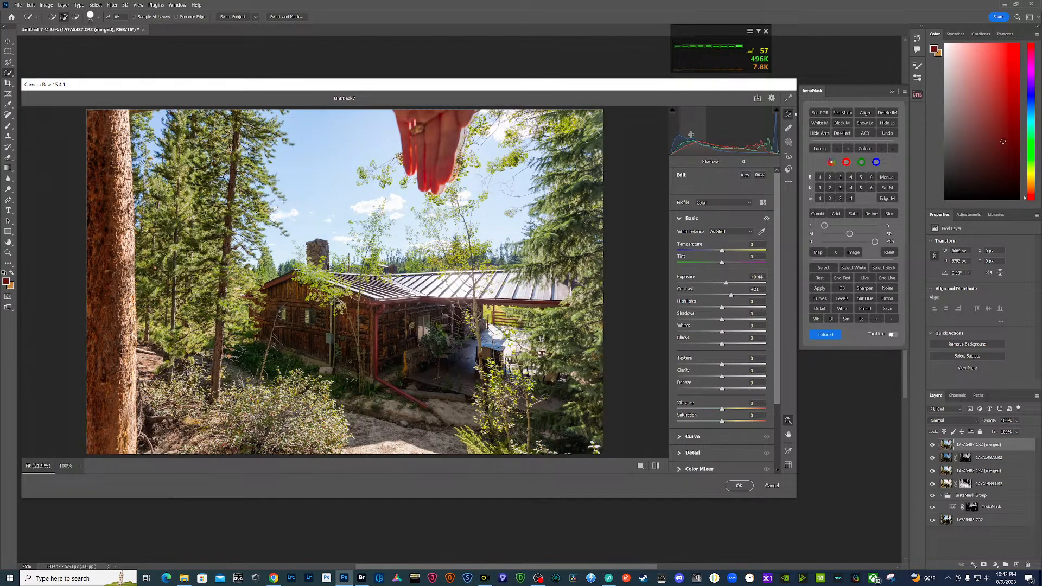
{"action": "left_click_drag", "start_coordinate": [678, 147], "coordinate": [686, 147]}
{"action": "left_click_drag", "start_coordinate": [732, 320], "coordinate": [727, 344]}
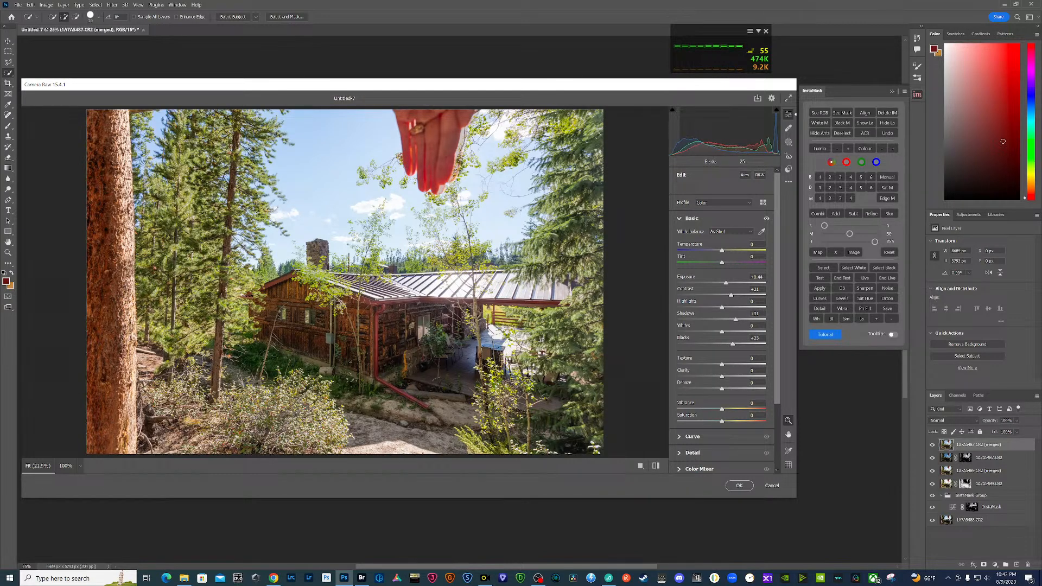
{"action": "left_click_drag", "start_coordinate": [769, 144], "coordinate": [699, 133]}
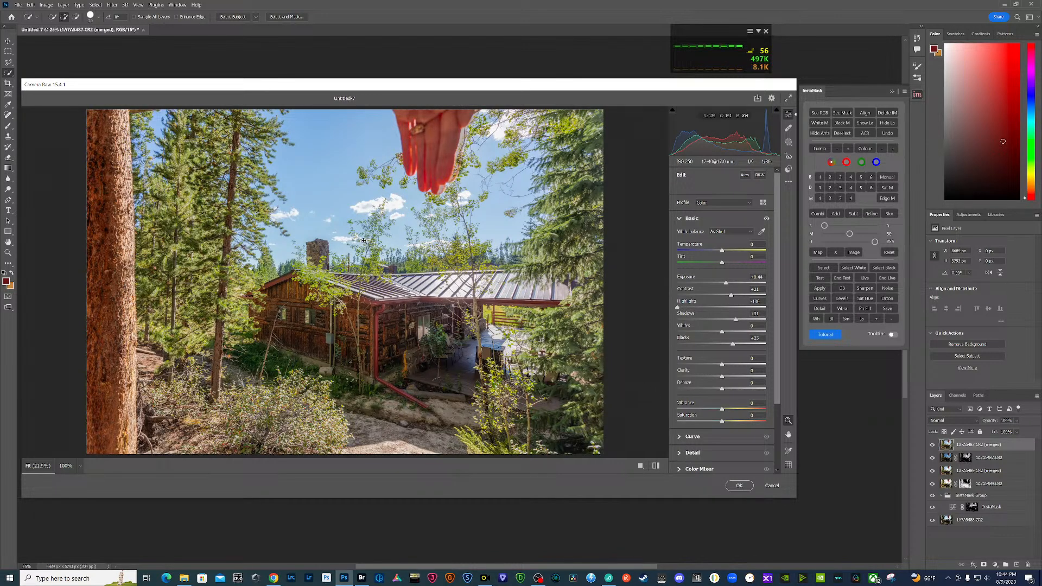
- Raise the Camera Raw sharpening to about 92 and increase its masking
{"action": "scroll", "coordinate": [719, 436], "scroll_direction": "down", "scroll_amount": 1}
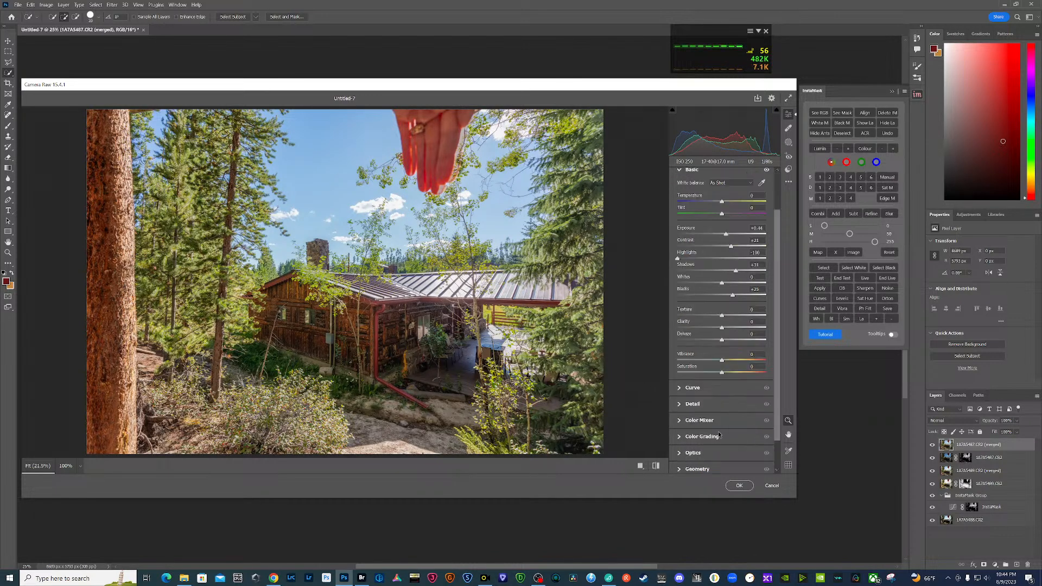
{"action": "left_click", "coordinate": [679, 413]}
{"action": "left_click_drag", "start_coordinate": [701, 271], "coordinate": [732, 274]}
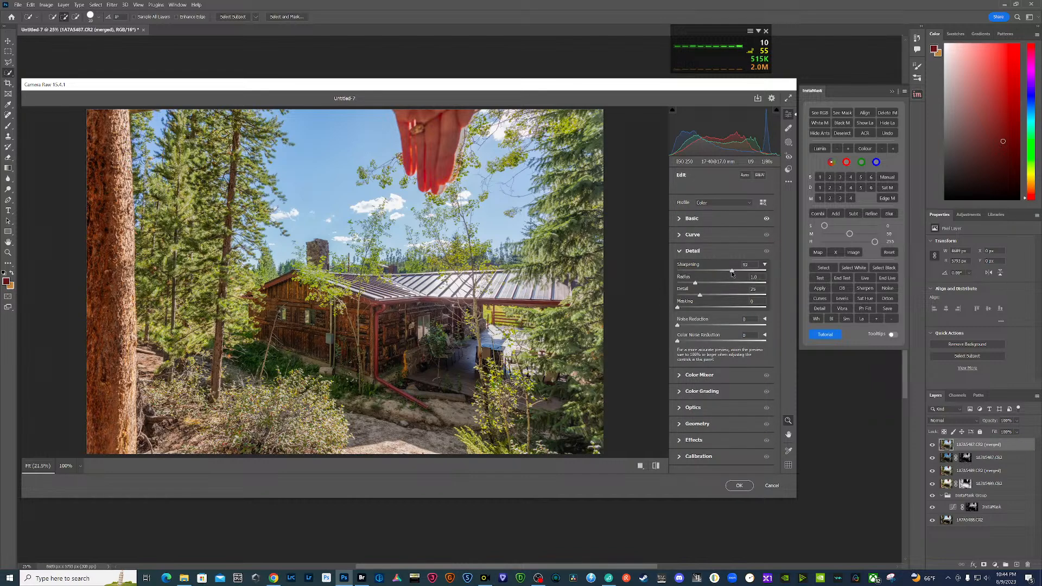
{"action": "left_click_drag", "start_coordinate": [678, 308], "coordinate": [728, 308]}
- Deepen the sky with targeted Color Mixer adjustments, setting blues saturation to about +28 and blues luminance to -14
{"action": "left_click", "coordinate": [679, 375]}
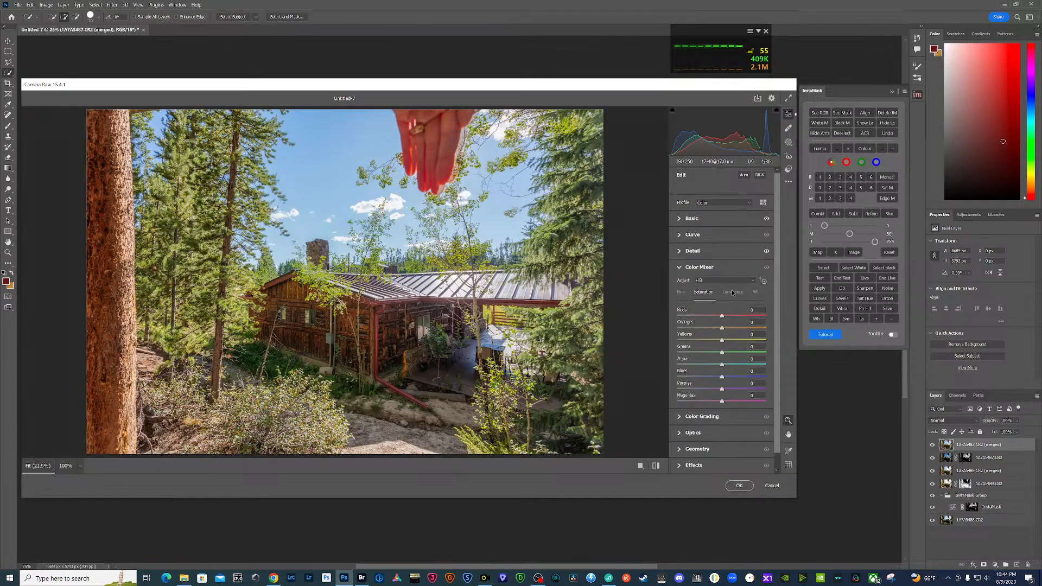
{"action": "left_click", "coordinate": [763, 282]}
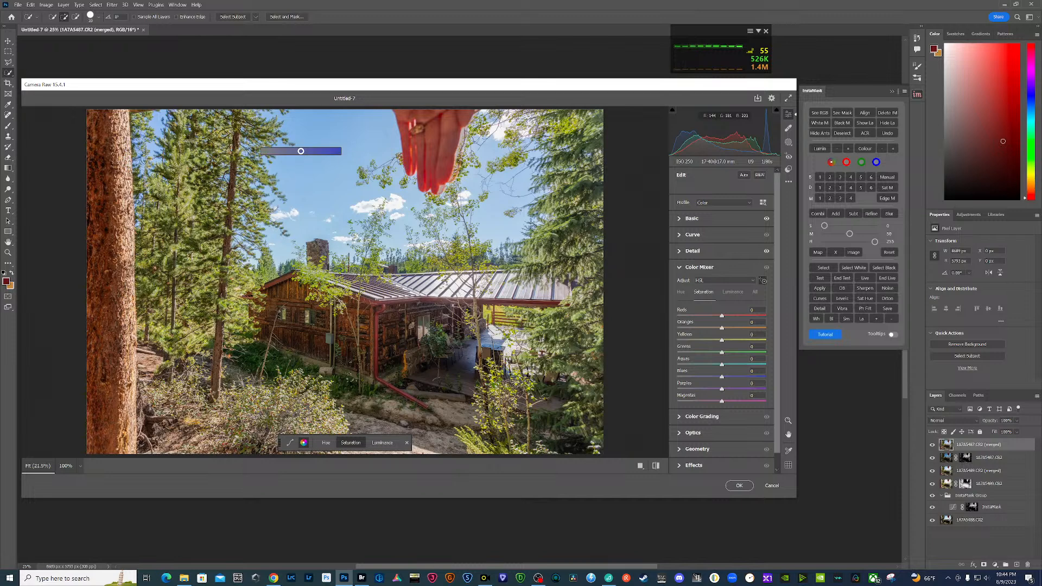
{"action": "left_click_drag", "start_coordinate": [301, 151], "coordinate": [340, 152]}
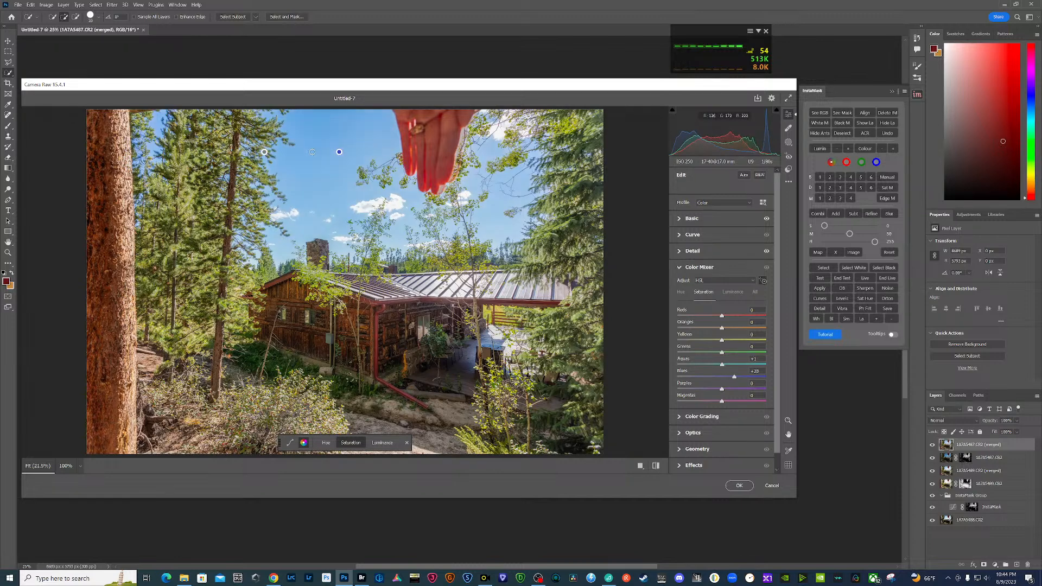
{"action": "left_click", "coordinate": [732, 292]}
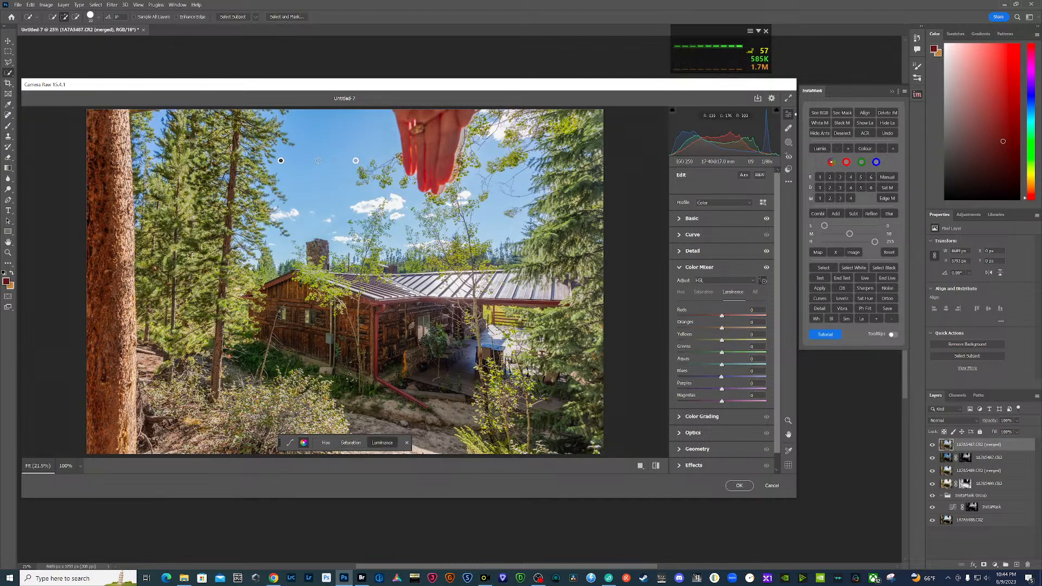
{"action": "left_click_drag", "start_coordinate": [318, 161], "coordinate": [314, 160]}
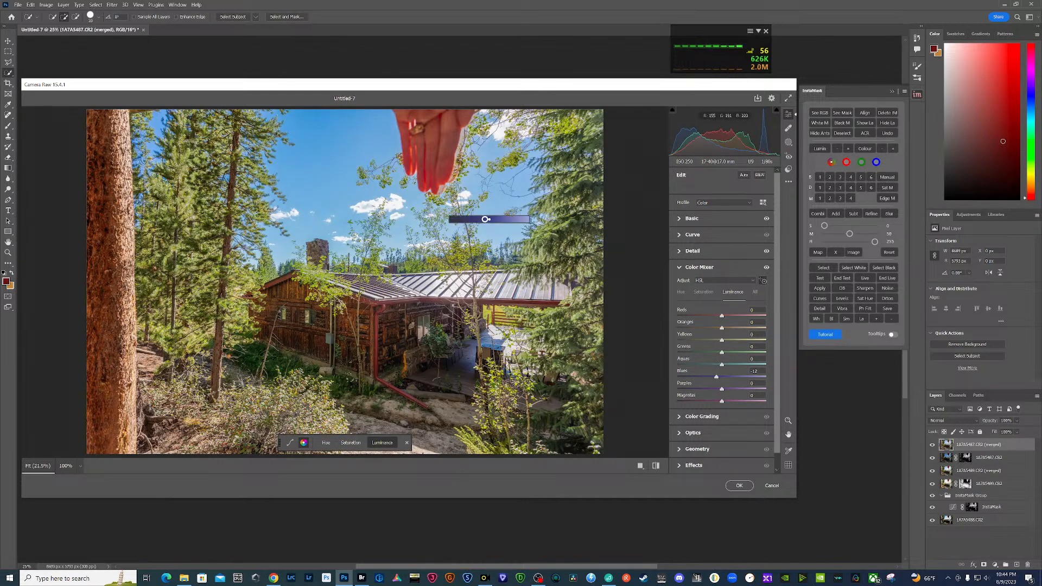
{"action": "left_click_drag", "start_coordinate": [491, 220], "coordinate": [485, 219]}
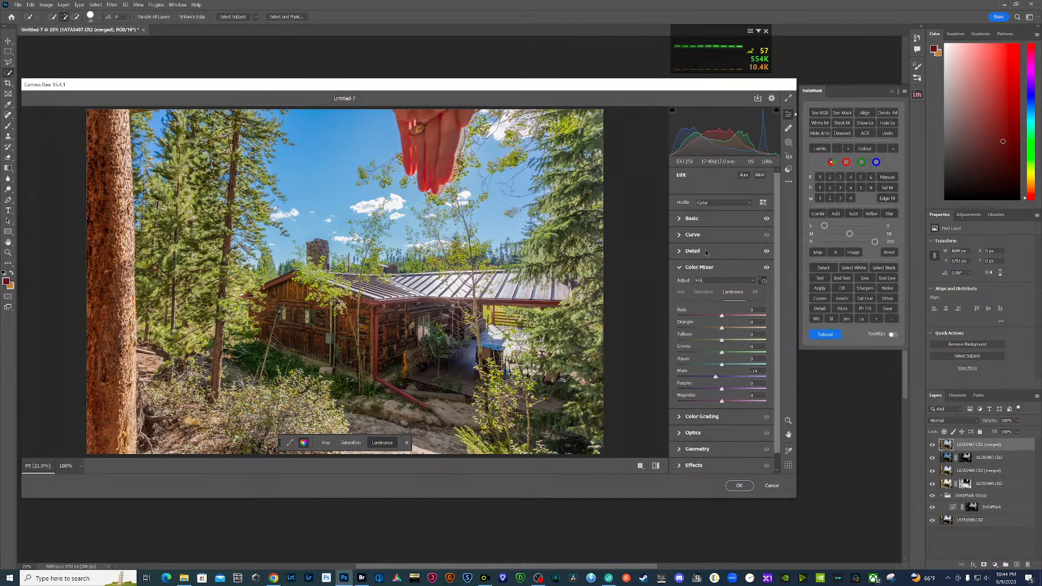
- Straighten the image with the Vertical Upright correction, set the scale to 101, and apply the Camera Raw edit
{"action": "scroll", "coordinate": [709, 446], "scroll_direction": "down", "scroll_amount": 1}
{"action": "left_click", "coordinate": [678, 433]}
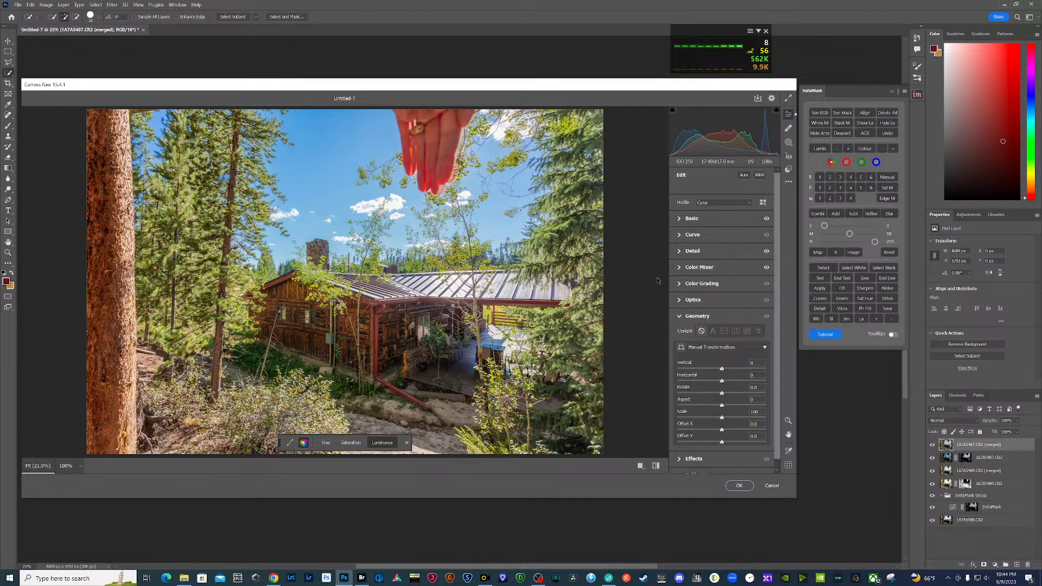
{"action": "scroll", "coordinate": [700, 424], "scroll_direction": "down", "scroll_amount": 1}
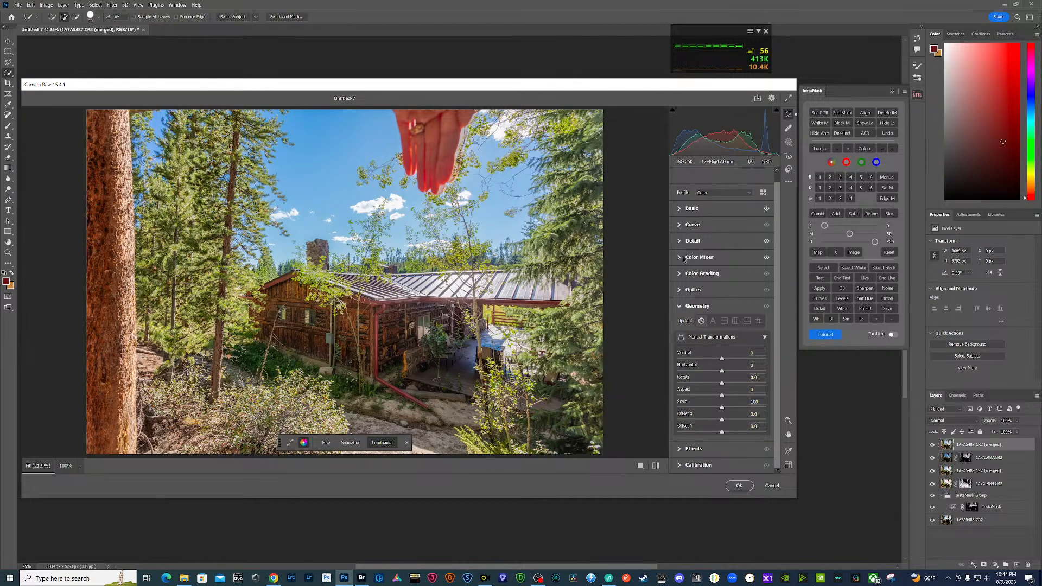
{"action": "left_click", "coordinate": [736, 321]}
{"action": "left_click_drag", "start_coordinate": [723, 409], "coordinate": [725, 410]}
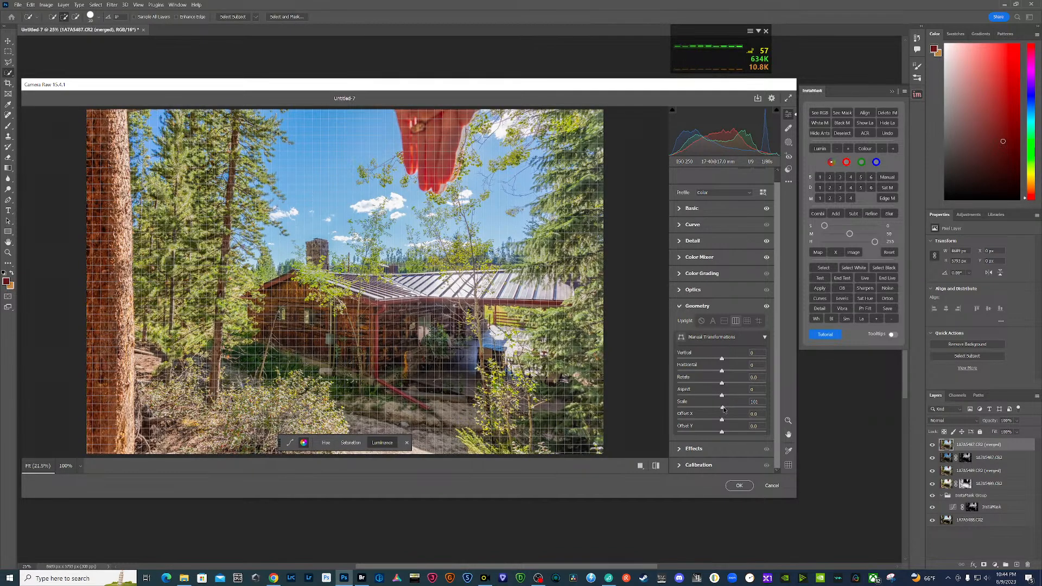
{"action": "left_click", "coordinate": [739, 485]}
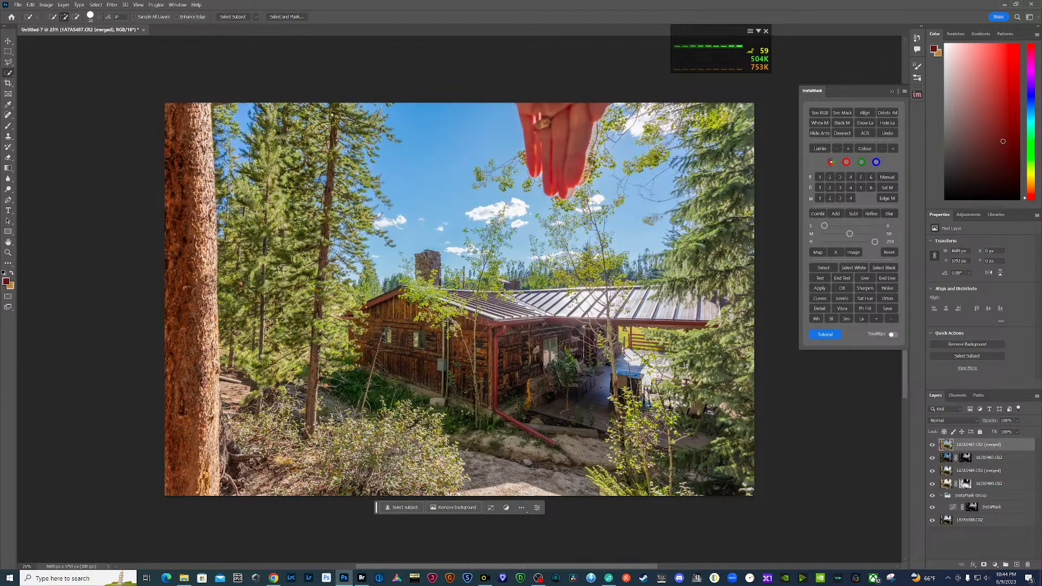
- Close the cabin document and save it as Untitled-7 in Large Document Format (PSB) in the PSB folder
{"action": "left_click", "coordinate": [144, 30]}
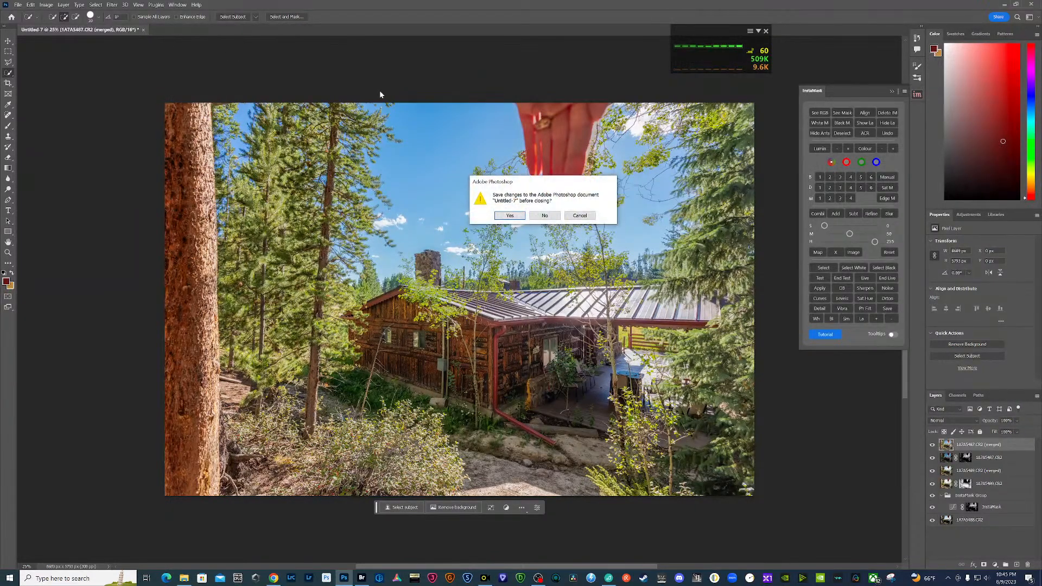
{"action": "key", "text": "Return"}
{"action": "left_click", "coordinate": [169, 210]}
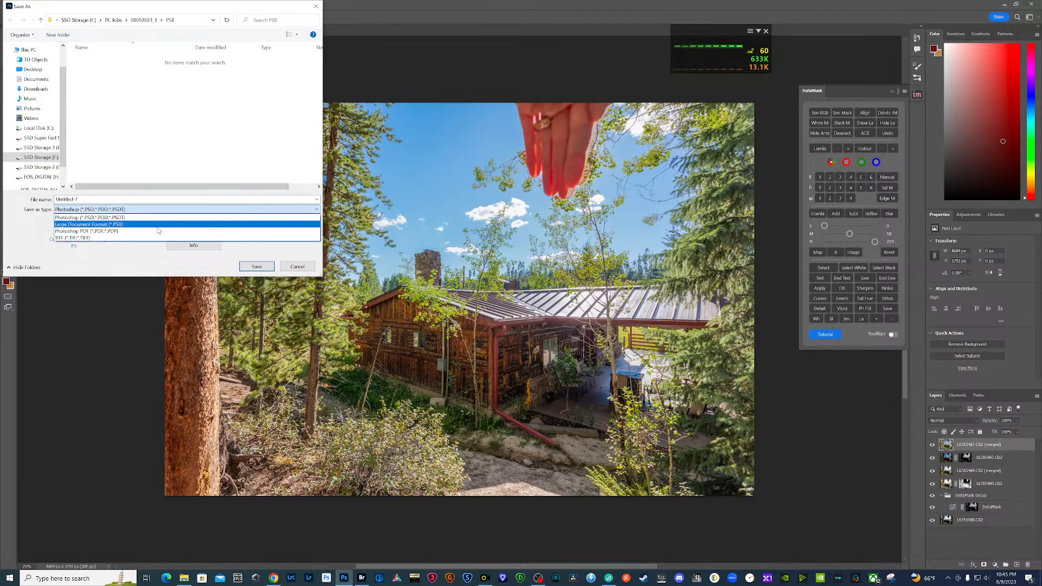
{"action": "left_click", "coordinate": [157, 224]}
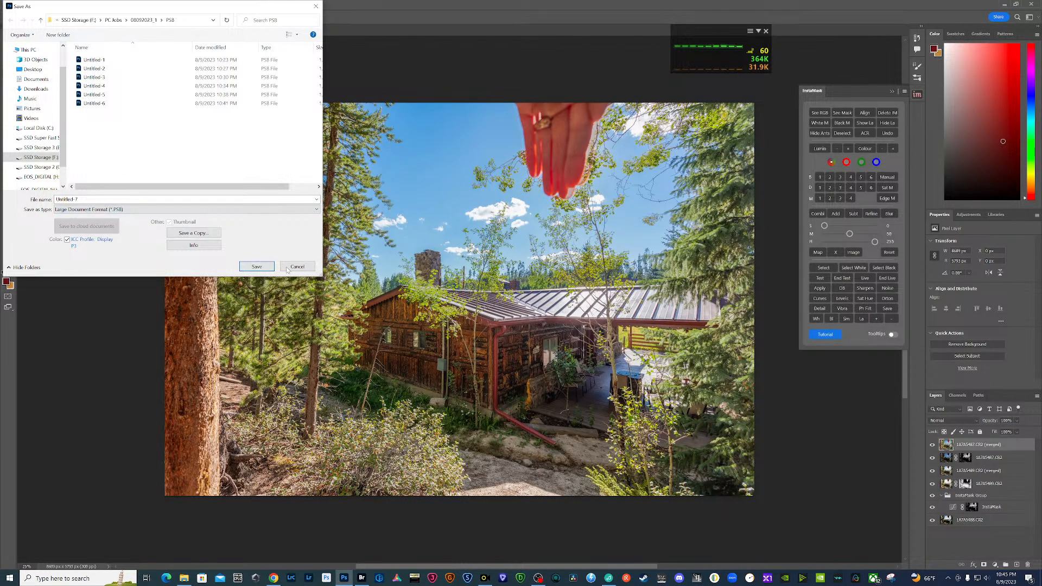
{"action": "left_click", "coordinate": [257, 267]}
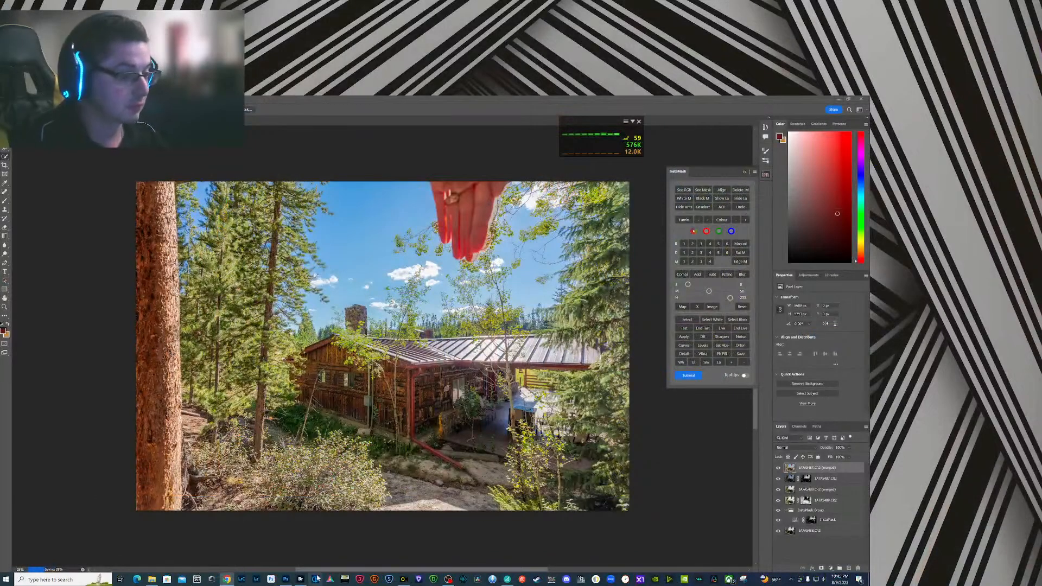
- Switch to Bridge and label the five exposures of the finished cabin bracket as Approved
{"action": "left_click", "coordinate": [301, 579]}
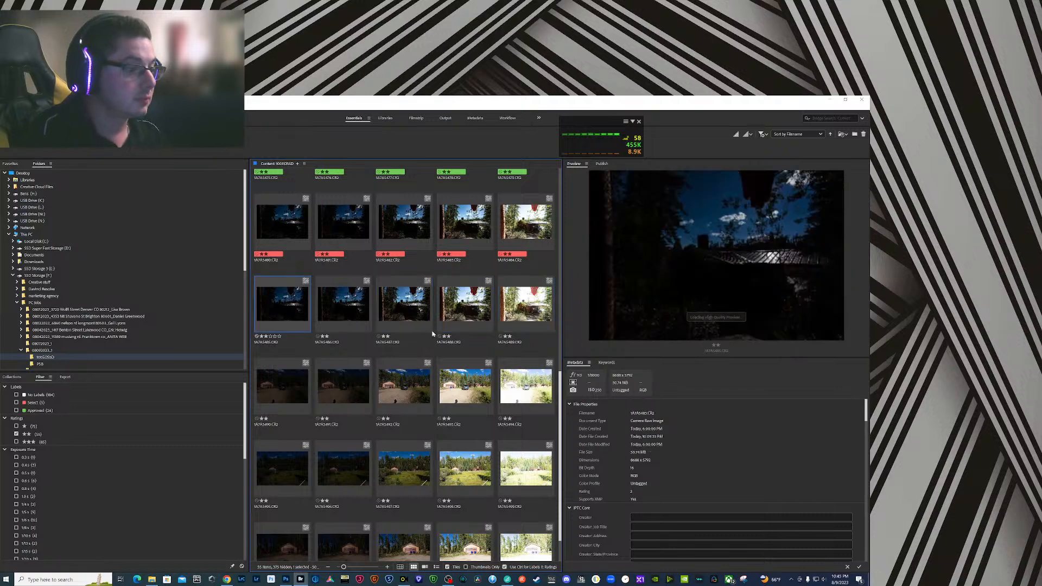
{"action": "left_click", "coordinate": [532, 305], "text": "shift"}
{"action": "right_click", "coordinate": [535, 307]}
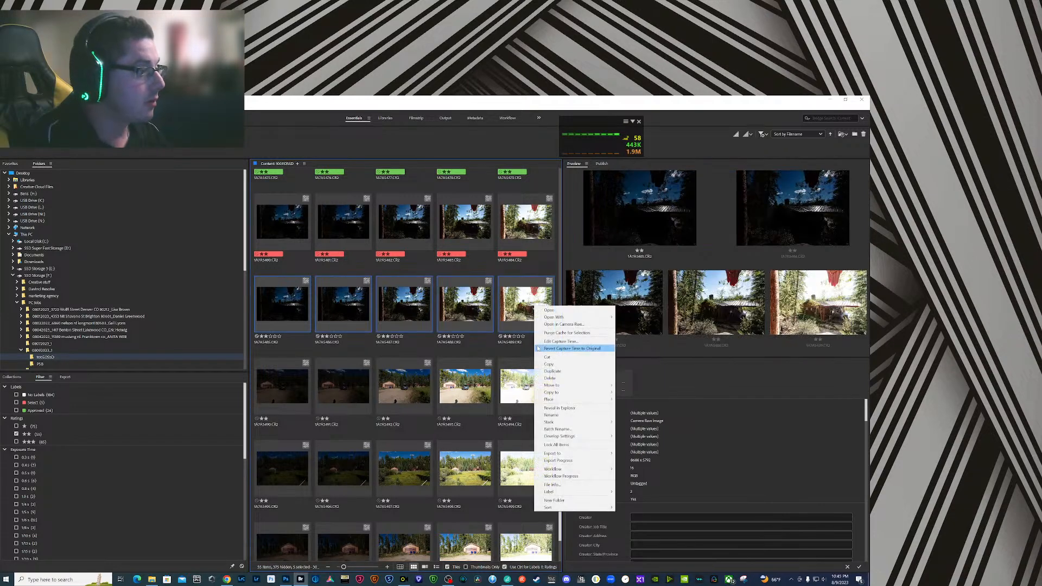
{"action": "mouse_move", "coordinate": [570, 492]}
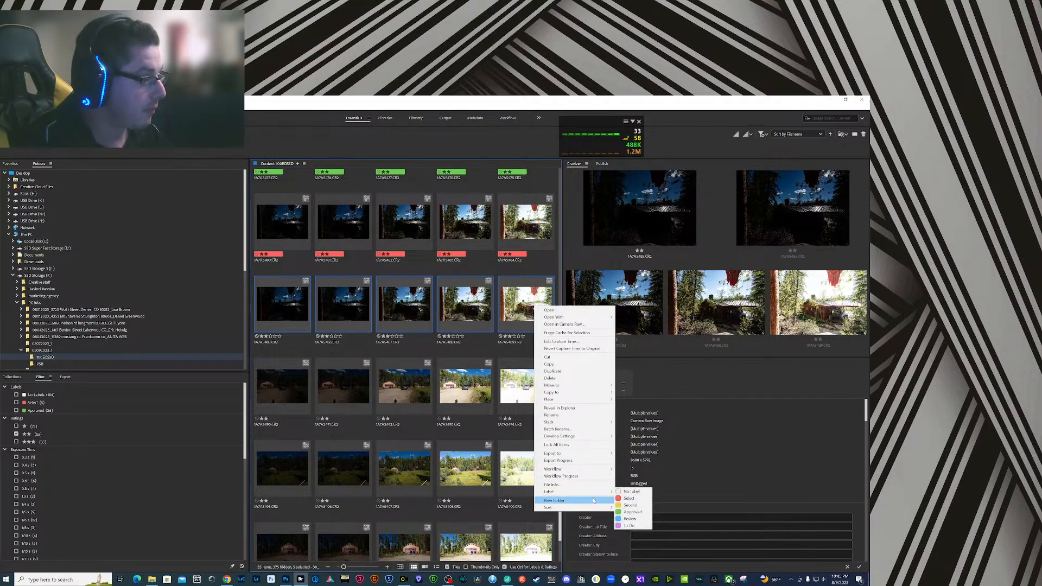
{"action": "left_click", "coordinate": [633, 512]}
- Preview the garage driveway bracket's third exposure full screen, select it with the fourth, and load both into Photoshop layers
{"action": "left_click", "coordinate": [413, 388]}
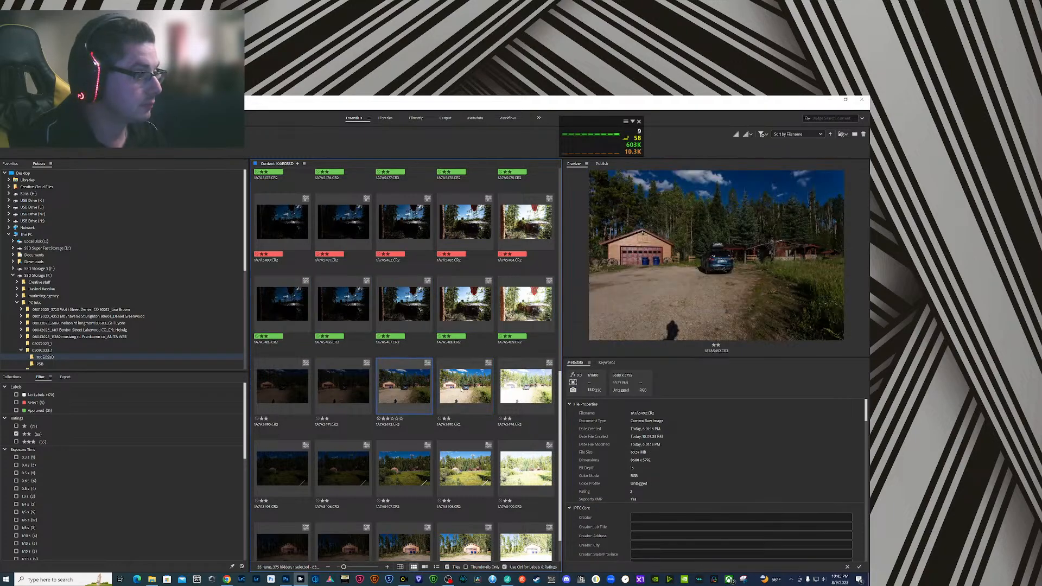
{"action": "key", "text": "space"}
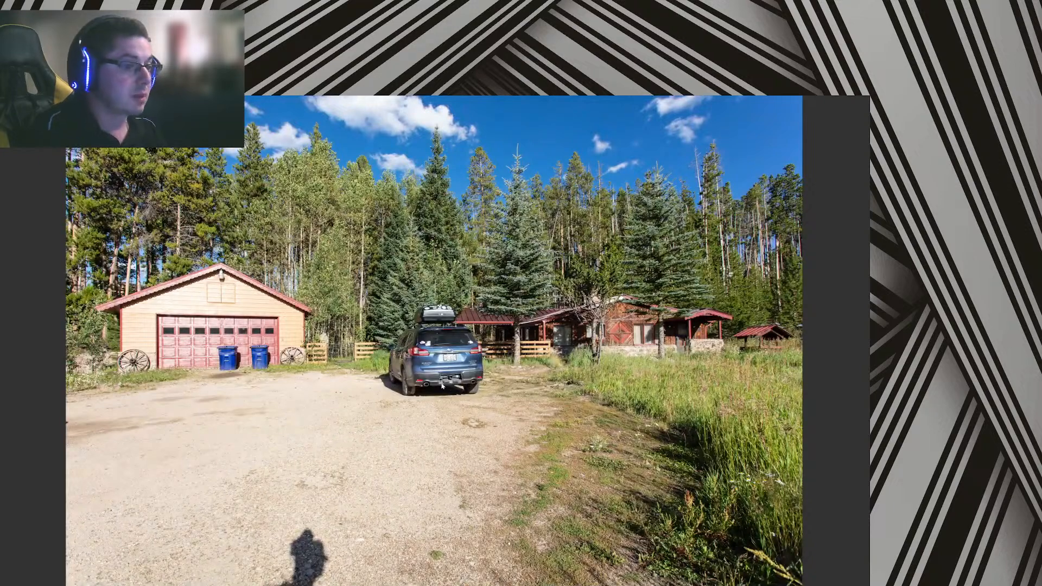
{"action": "key", "text": "Right"}
{"action": "key", "text": "space"}
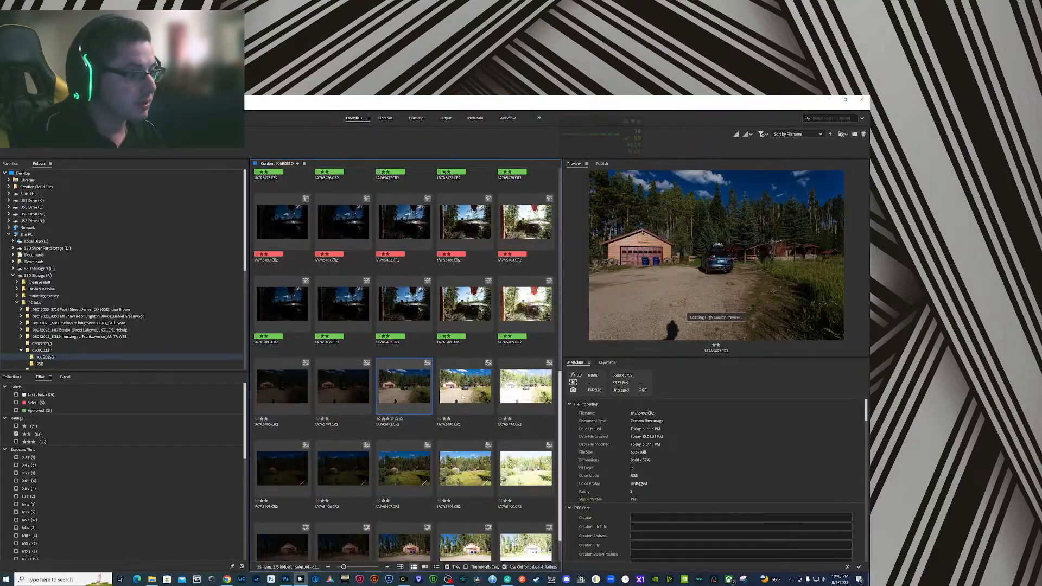
{"action": "left_click", "coordinate": [61, 107]}
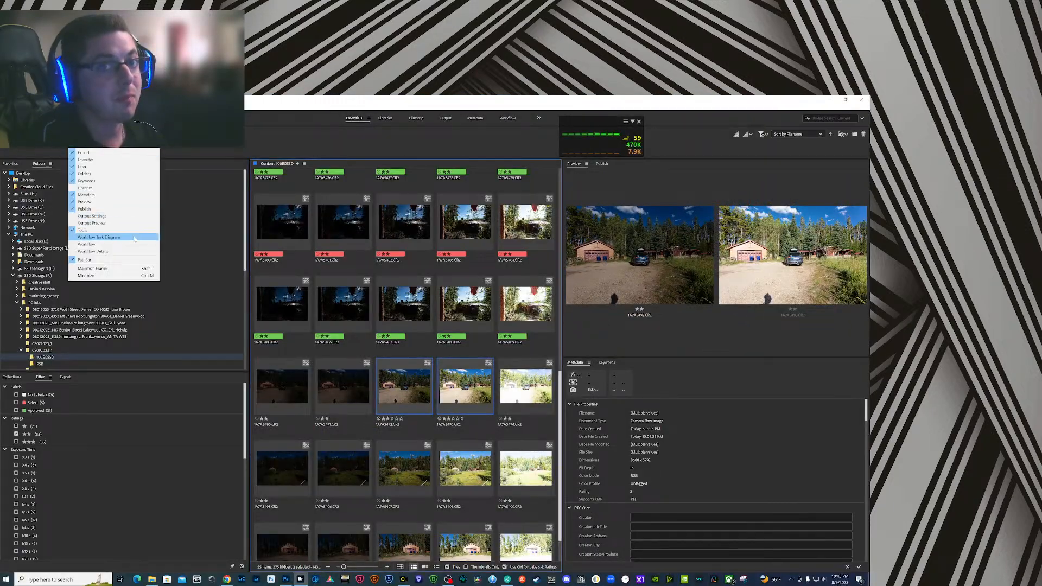
{"action": "mouse_move", "coordinate": [89, 176]}
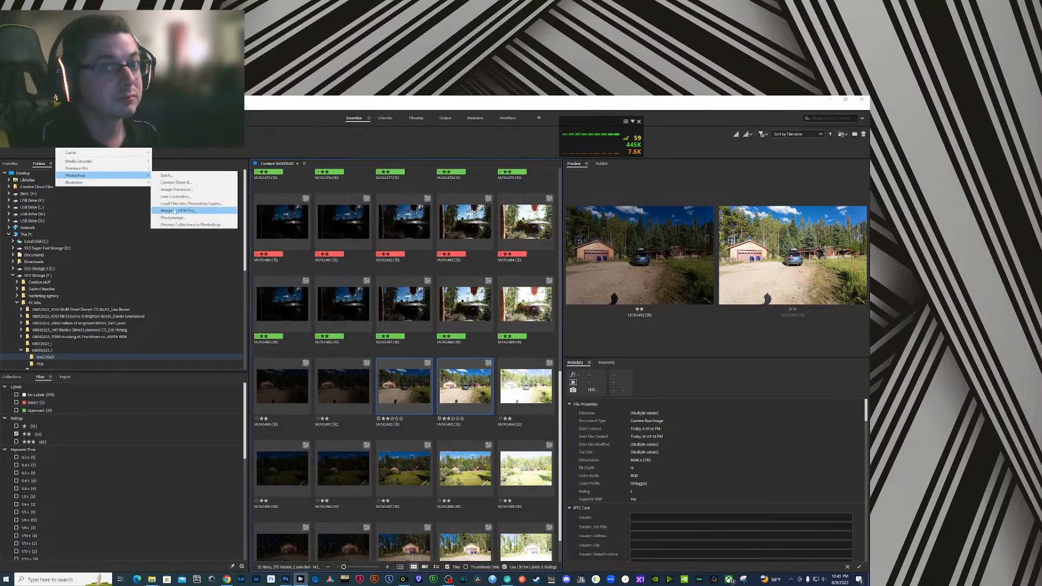
{"action": "left_click", "coordinate": [195, 202]}
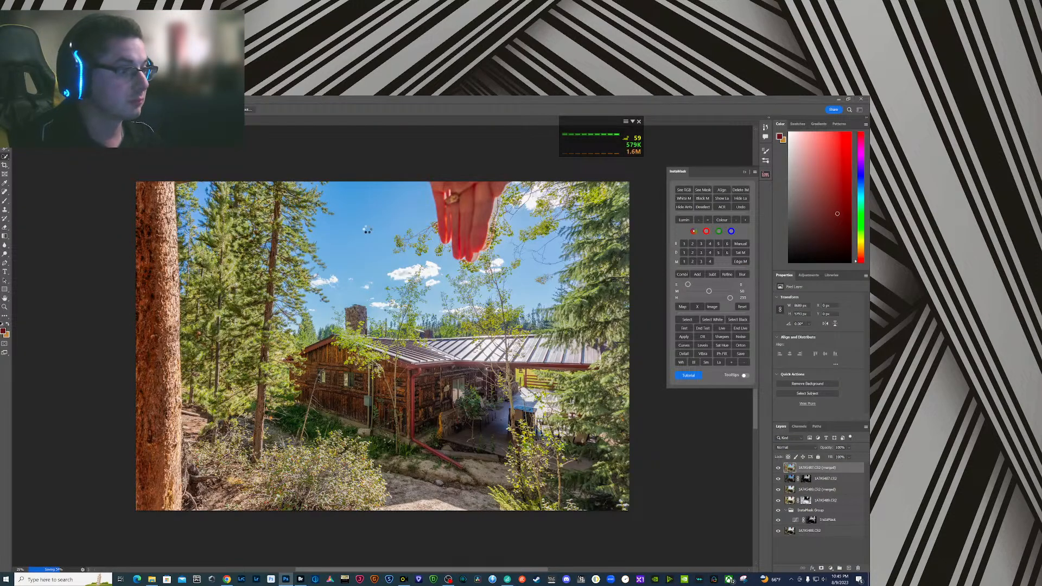
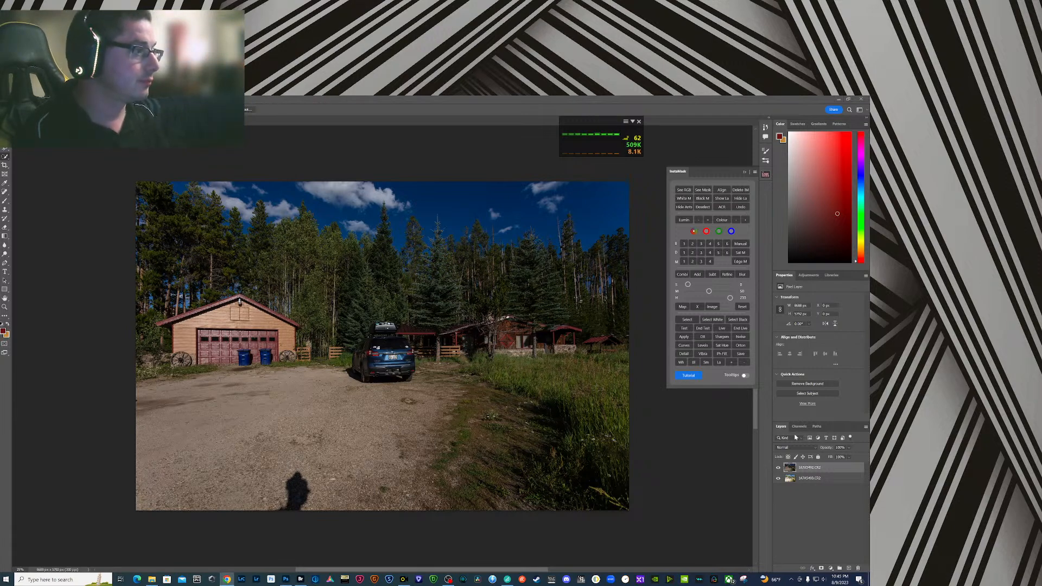
- Select both exposure layers, compare them by toggling the dark one, and leave it hidden with only the bright layer selected
{"action": "left_click", "coordinate": [778, 468]}
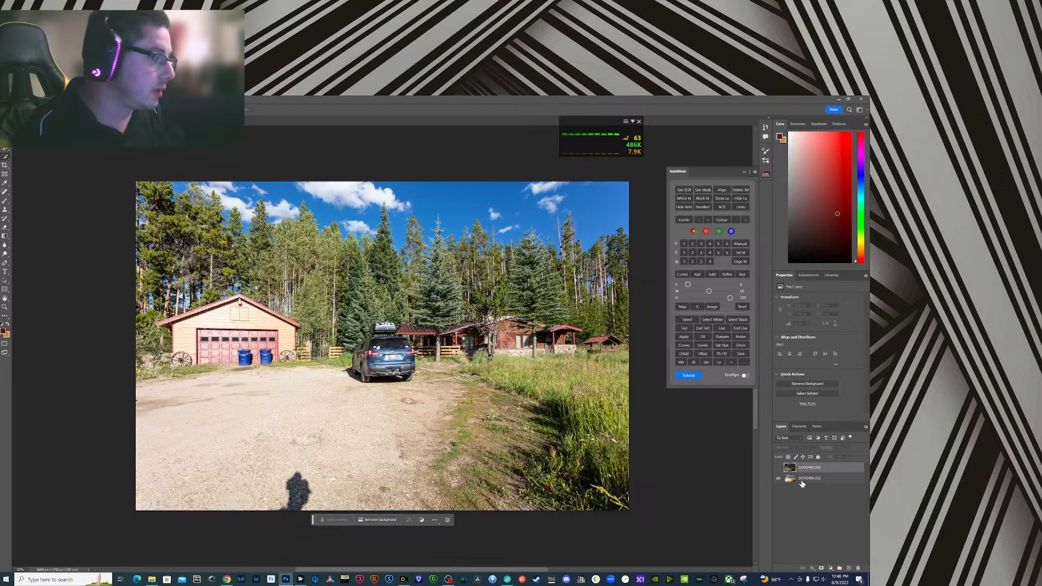
{"action": "left_click", "coordinate": [779, 468]}
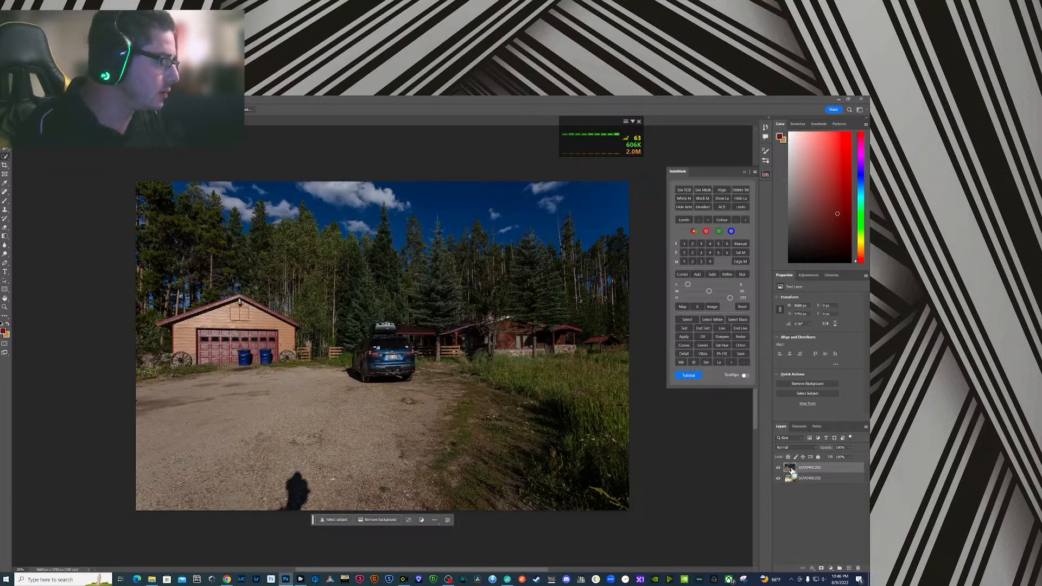
{"action": "left_click", "coordinate": [802, 478], "text": "shift"}
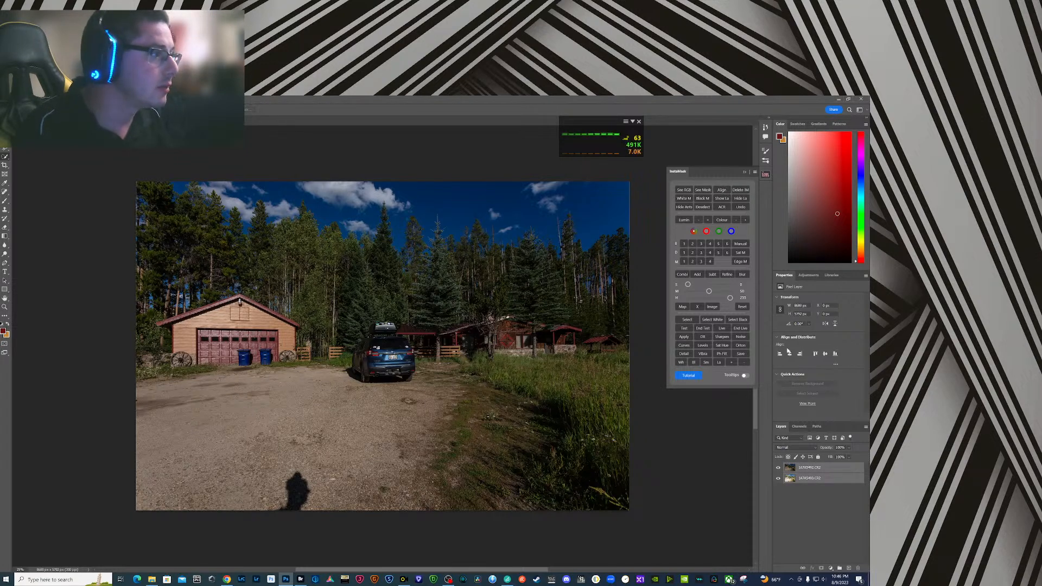
{"action": "left_click", "coordinate": [780, 469]}
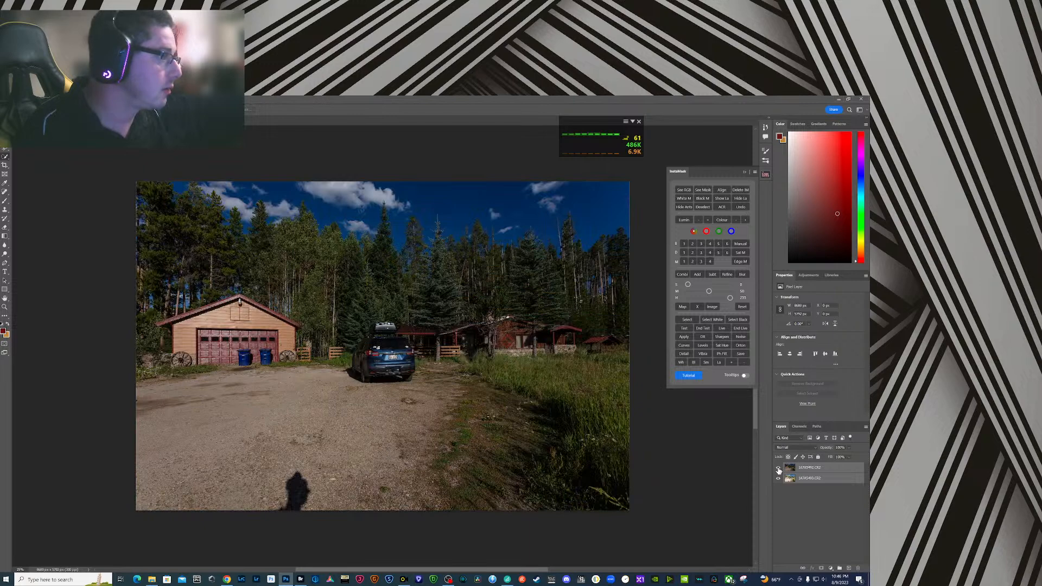
{"action": "left_click", "coordinate": [779, 469]}
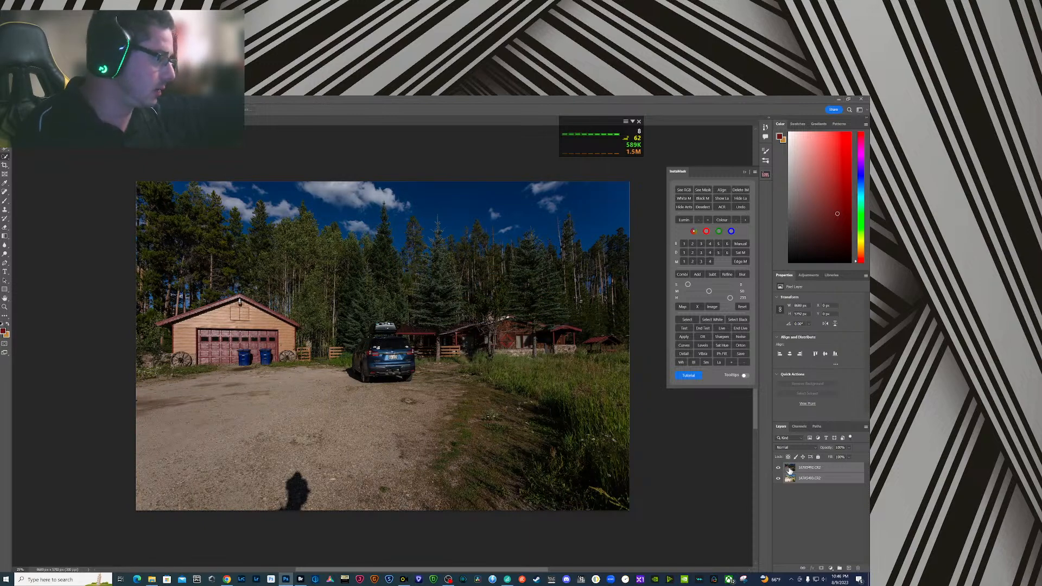
{"action": "left_click", "coordinate": [779, 469]}
{"action": "left_click", "coordinate": [795, 482]}
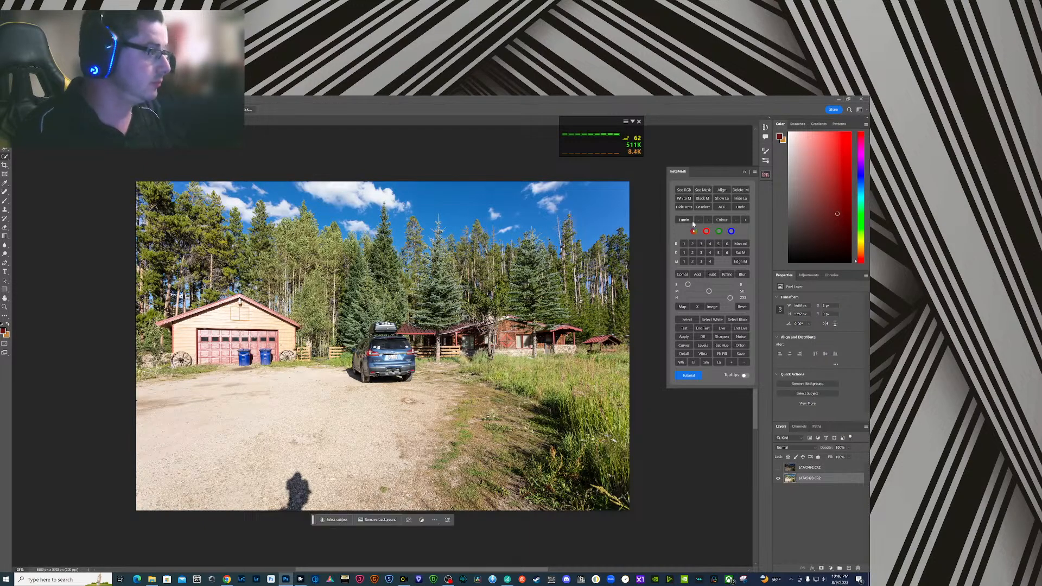
- Generate InstaMask's level 3 mask of the bright areas, load it as a selection, and use it to mask the dark exposure layer
{"action": "left_click", "coordinate": [701, 245]}
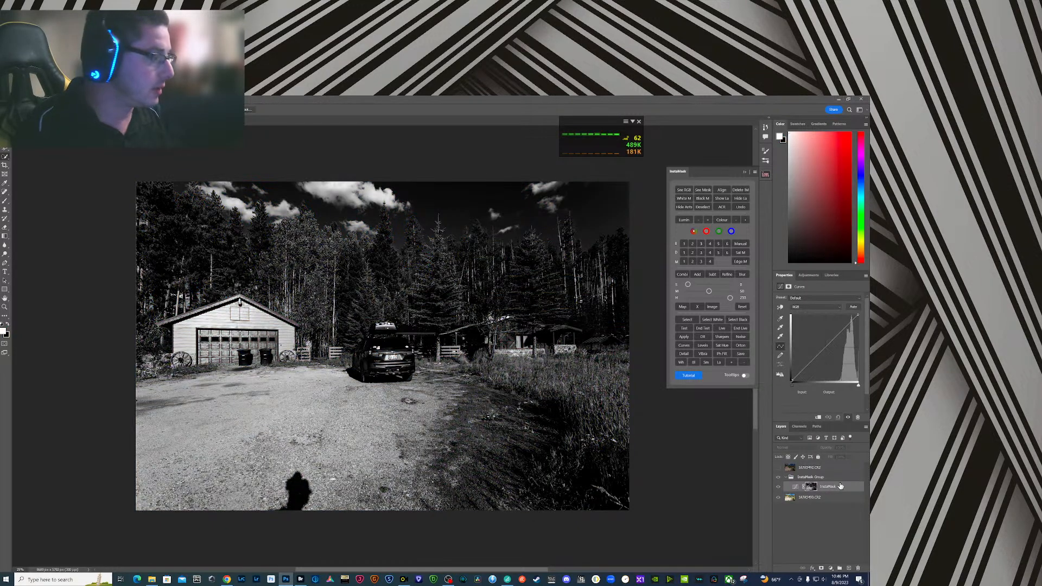
{"action": "left_click", "coordinate": [822, 499]}
{"action": "left_click", "coordinate": [811, 487], "text": "ctrl"}
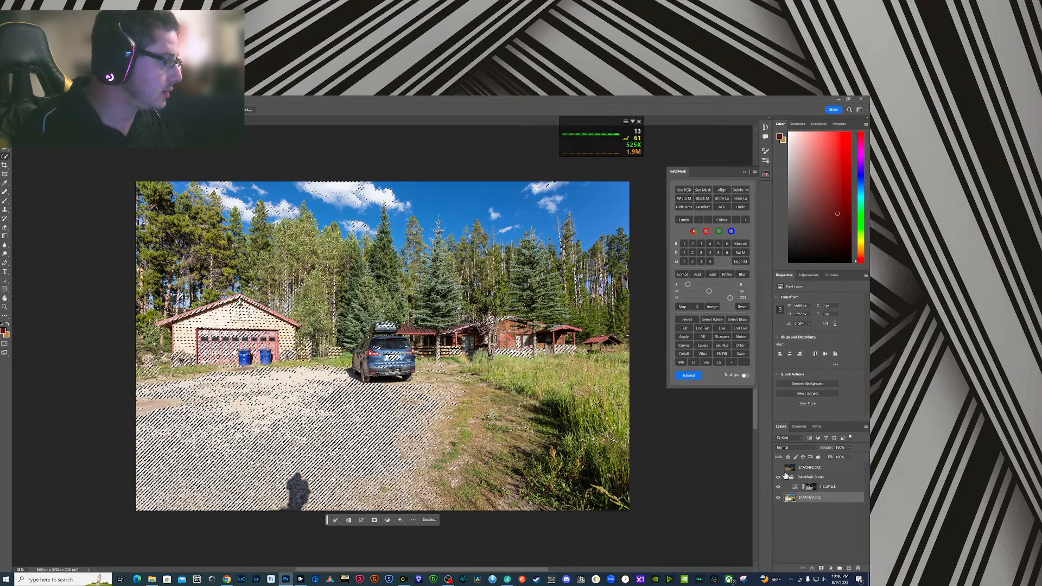
{"action": "left_click", "coordinate": [779, 468]}
{"action": "left_click", "coordinate": [788, 470]}
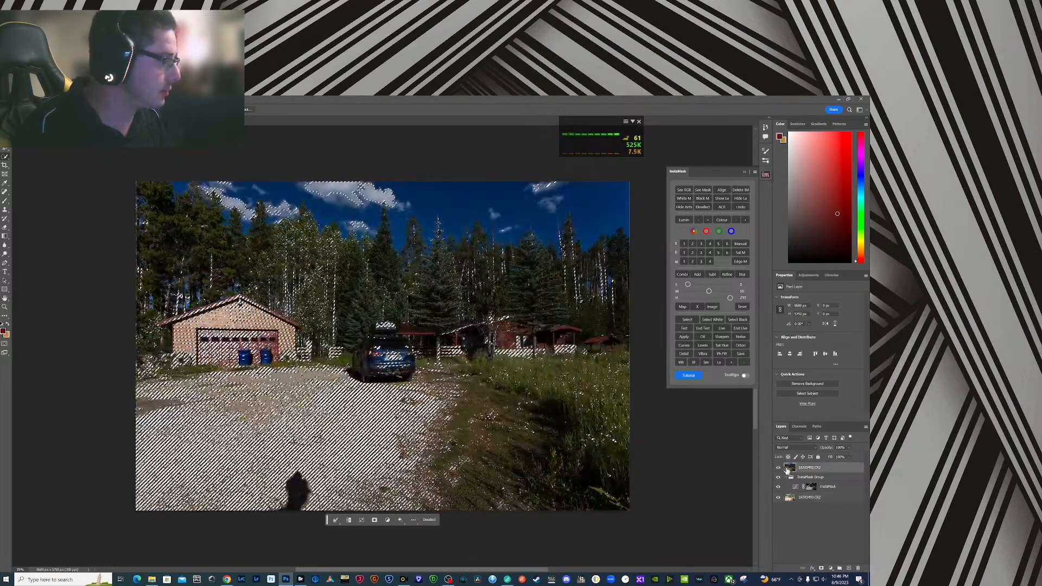
{"action": "left_click", "coordinate": [821, 568]}
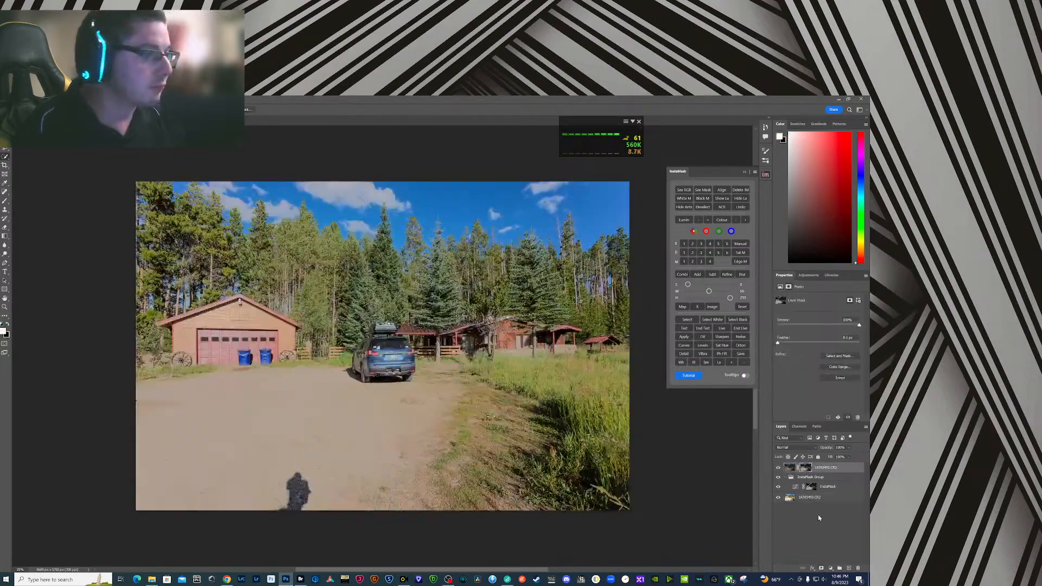
- Apply Camera Raw to the dark exposure's image with exposure +1.00, contrast about -25, lifted shadows and blacks, and lowered highlights
{"action": "left_click", "coordinate": [790, 469]}
{"action": "key", "text": "ctrl+shift+a"}
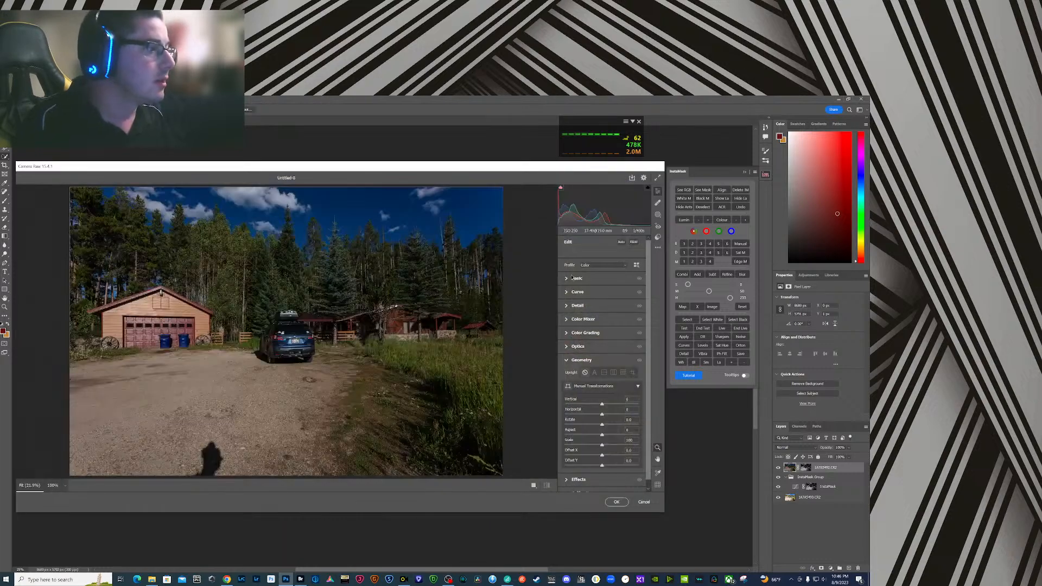
{"action": "left_click", "coordinate": [574, 277]}
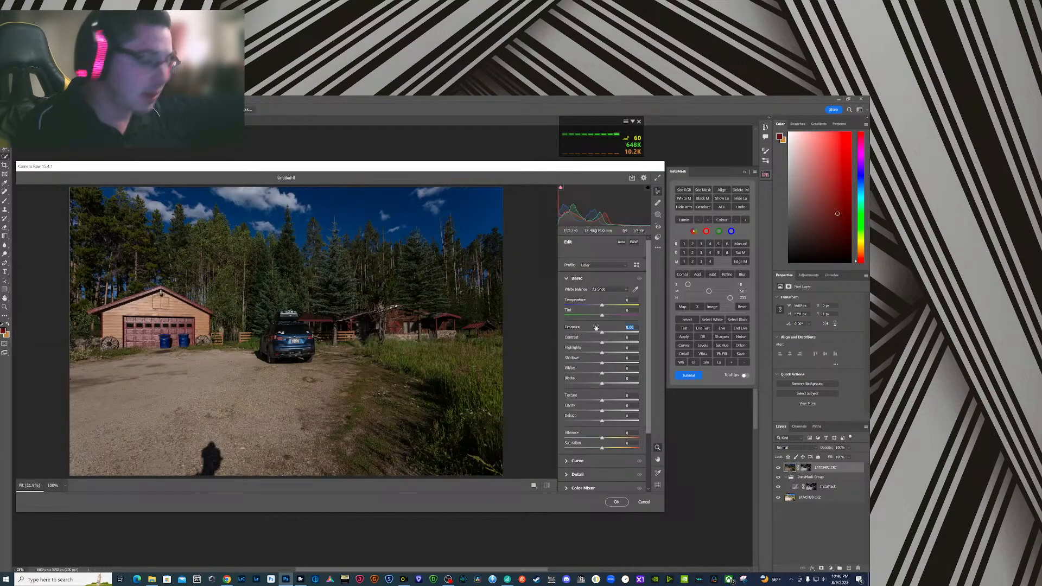
{"action": "type", "text": "1"}
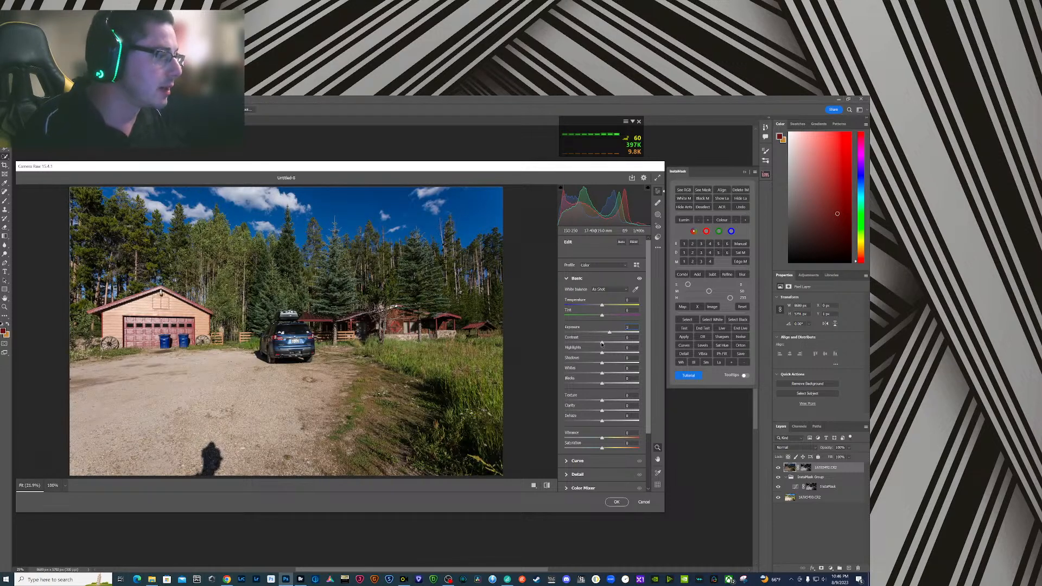
{"action": "left_click_drag", "start_coordinate": [601, 345], "coordinate": [593, 344]}
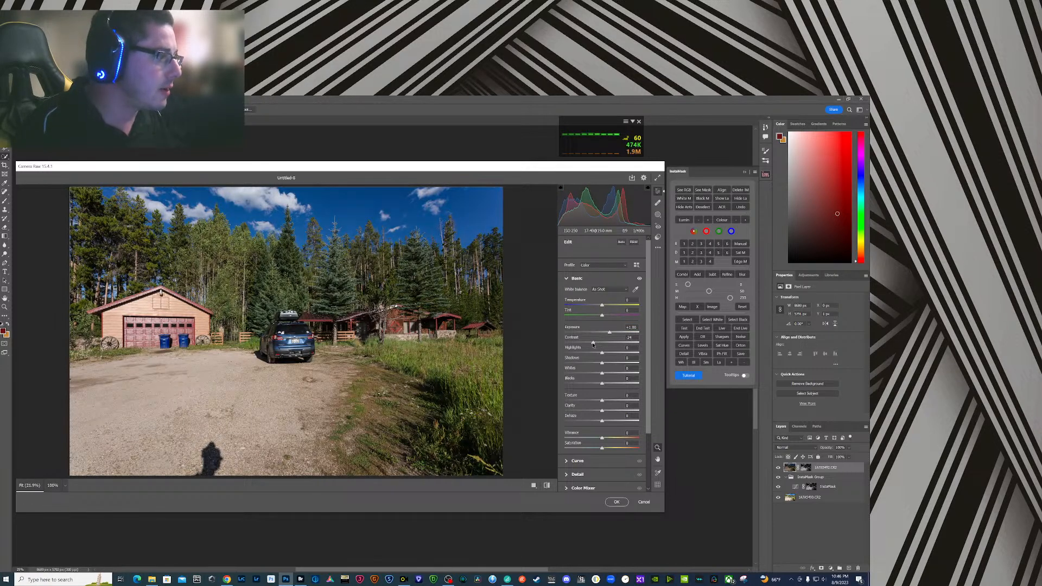
{"action": "left_click_drag", "start_coordinate": [603, 360], "coordinate": [615, 385]}
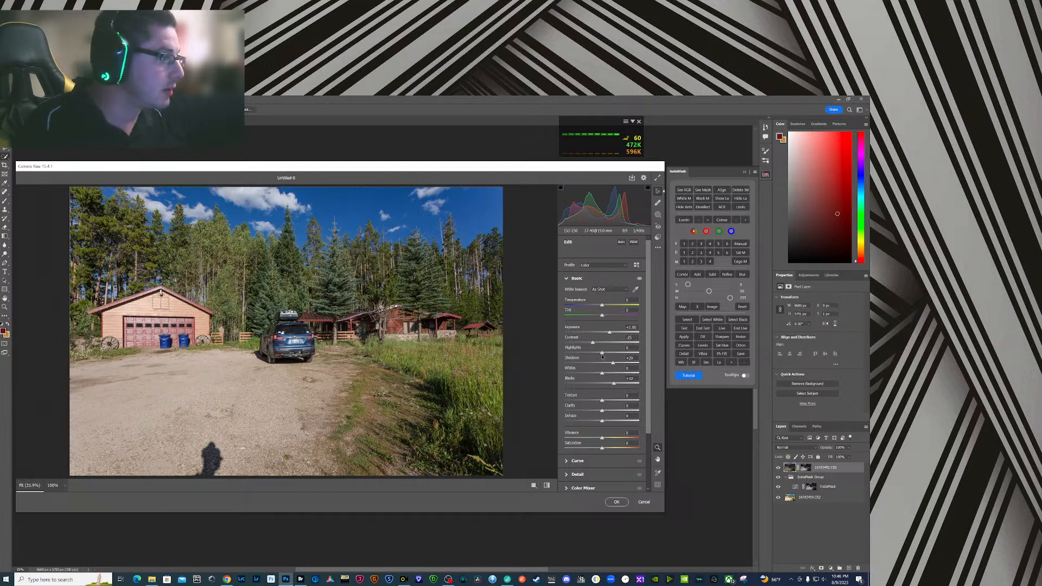
{"action": "left_click_drag", "start_coordinate": [602, 355], "coordinate": [594, 354]}
{"action": "left_click", "coordinate": [617, 502]}
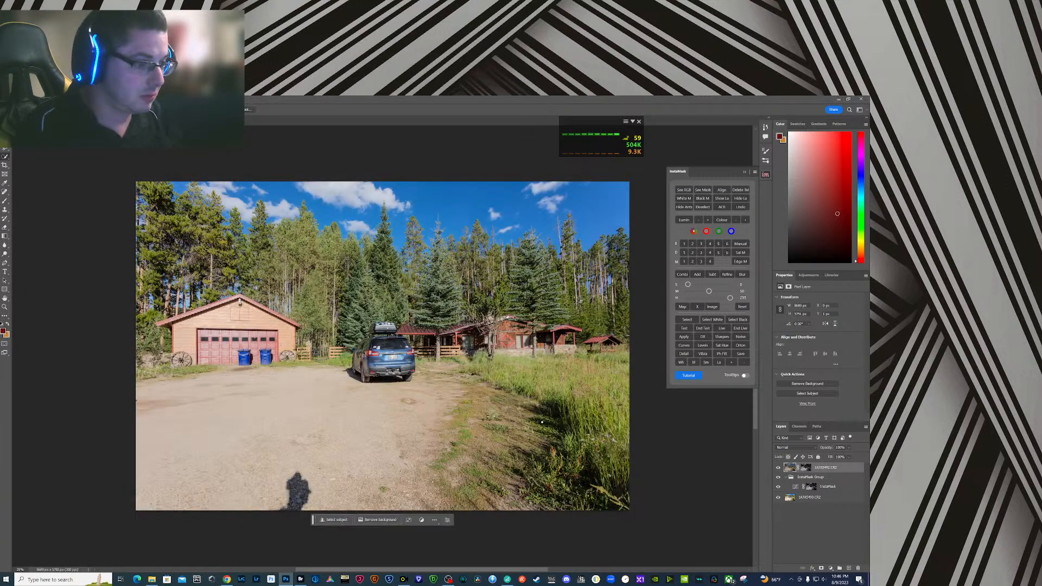
- Select all layers from the bright exposure up to the masked dark one and merge them into a new top layer, keeping the originals
{"action": "left_click", "coordinate": [820, 499]}
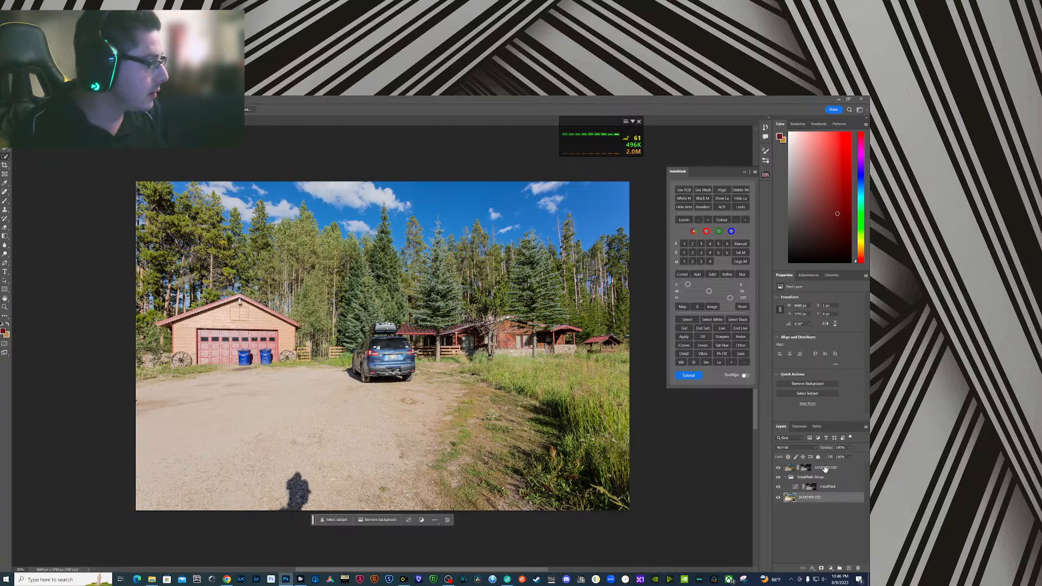
{"action": "right_click", "coordinate": [825, 468]}
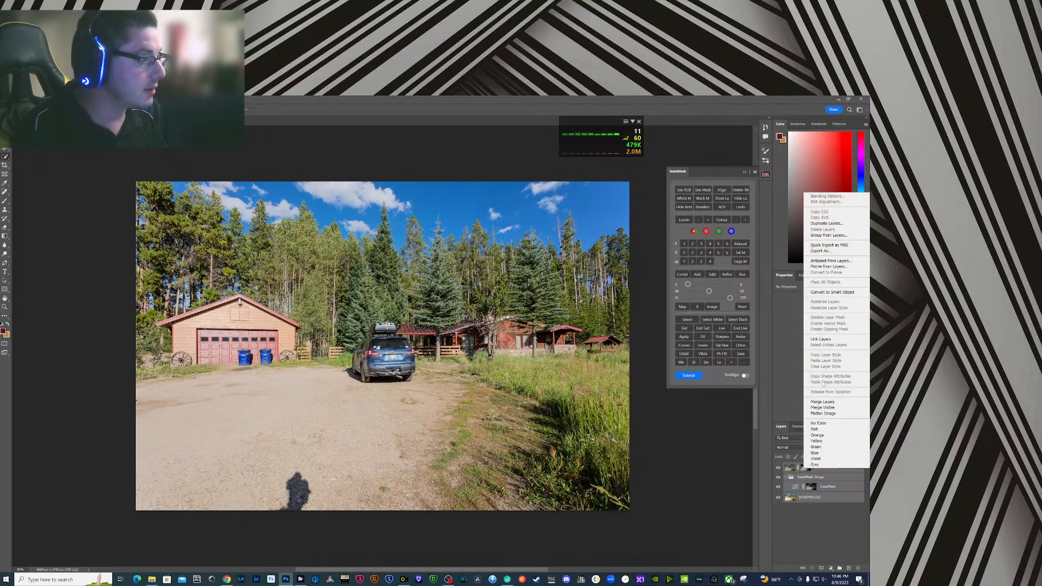
{"action": "left_click", "coordinate": [822, 405]}
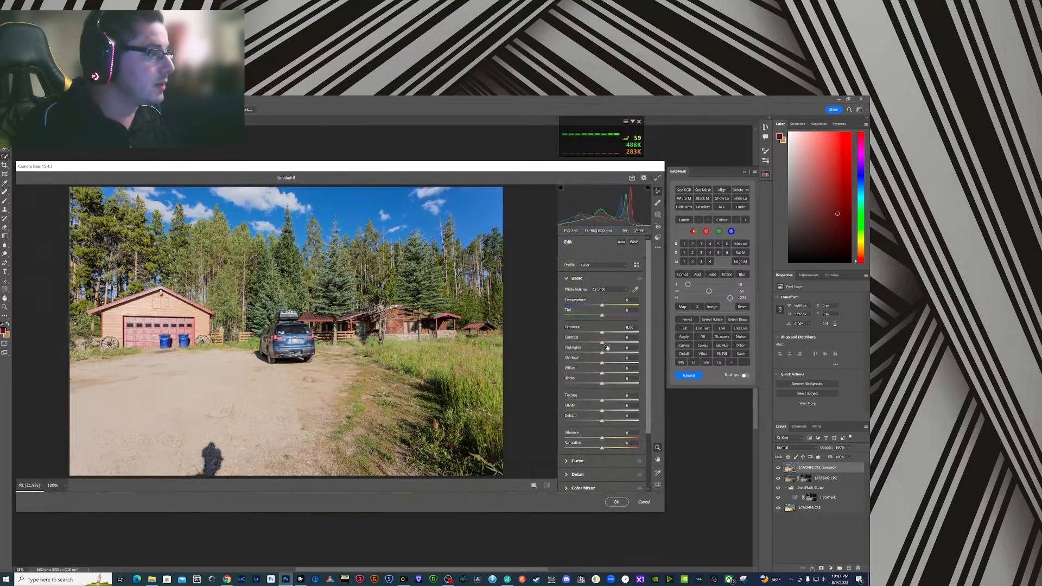
- In Camera Raw, set the merged layer's exposure to +0.44, contrast about +21, highlights about -77, shadows about +26 and blacks +17
{"action": "left_click_drag", "start_coordinate": [603, 344], "coordinate": [606, 333]}
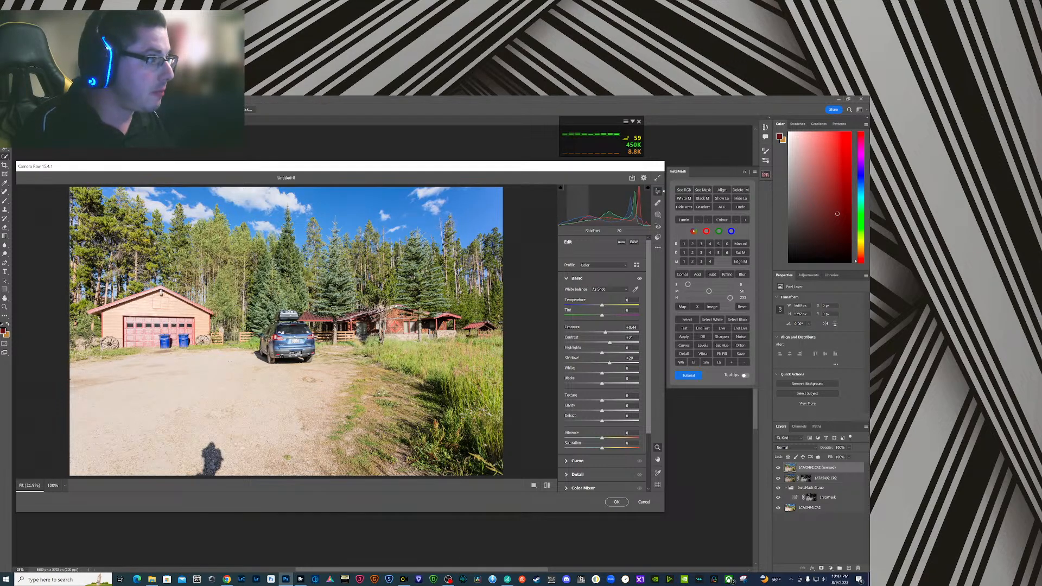
{"action": "left_click_drag", "start_coordinate": [610, 364], "coordinate": [611, 363]}
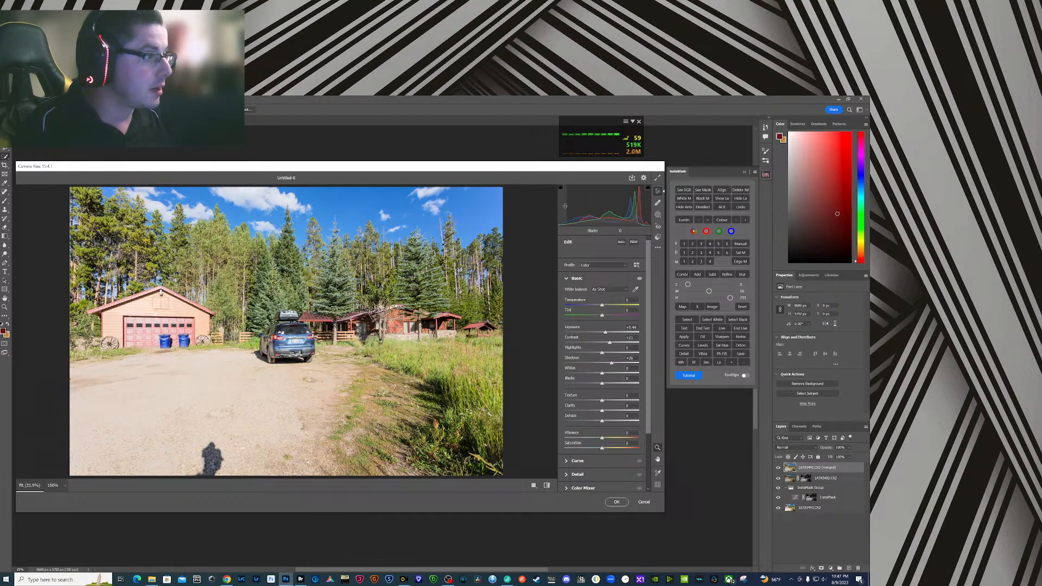
{"action": "left_click_drag", "start_coordinate": [605, 383], "coordinate": [608, 384]}
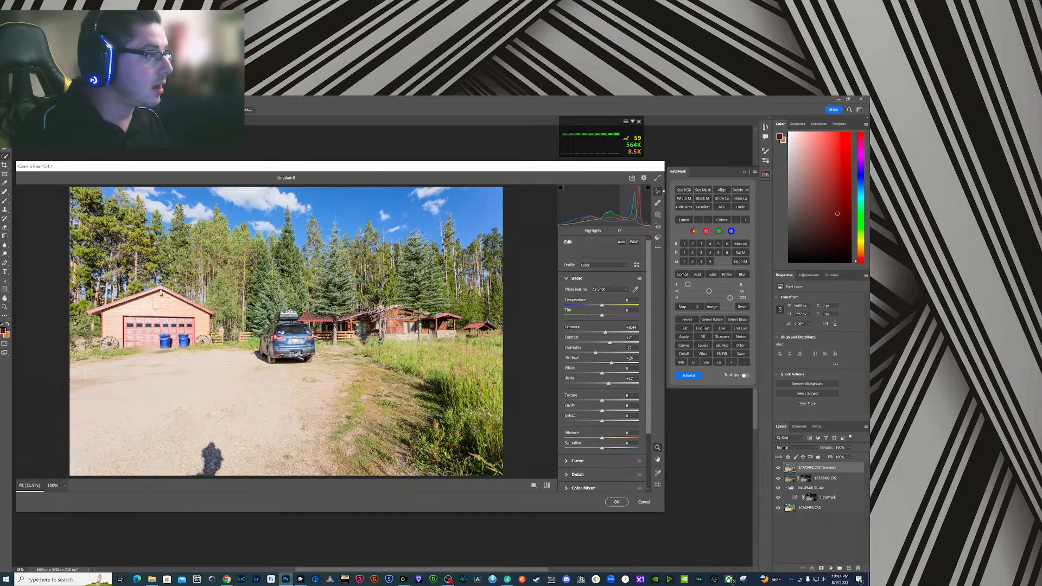
{"action": "left_click_drag", "start_coordinate": [591, 353], "coordinate": [580, 353]}
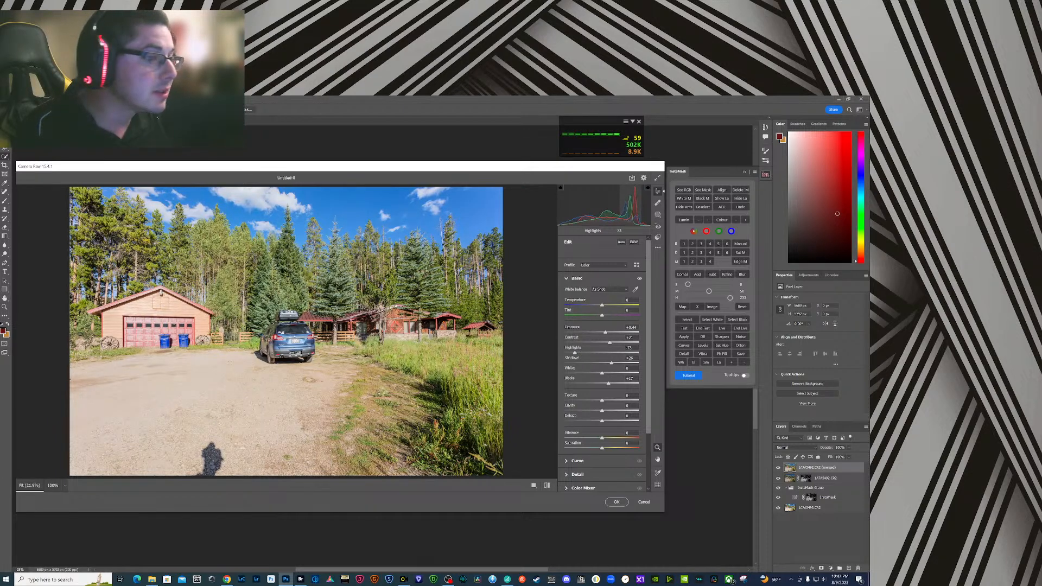
{"action": "left_click_drag", "start_coordinate": [574, 352], "coordinate": [573, 353]}
- Sharpen the merged image by about 78 with masking about 54, and straighten it with the Vertical Upright correction
{"action": "scroll", "coordinate": [566, 401], "scroll_direction": "down", "scroll_amount": 3}
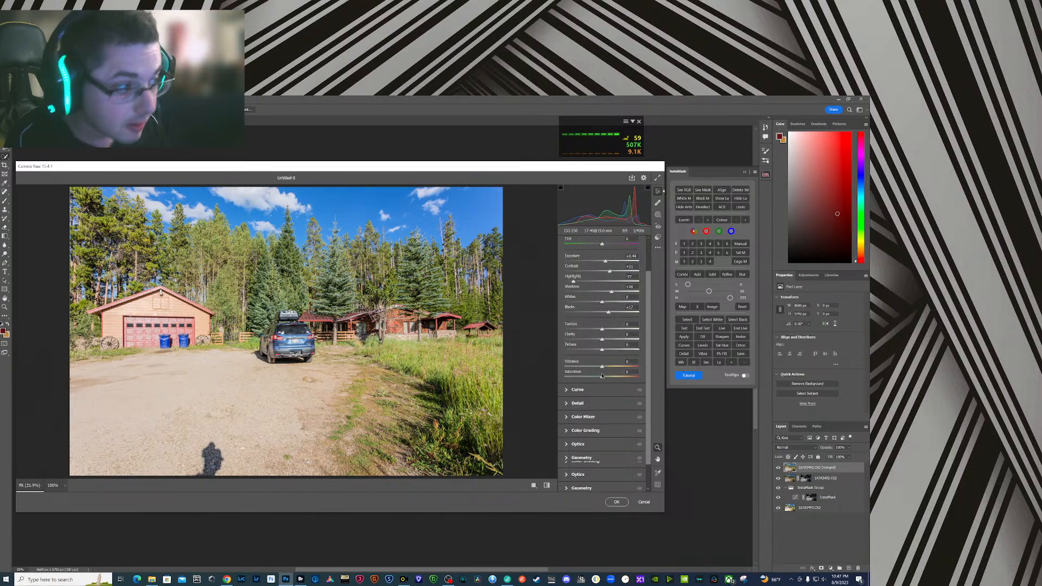
{"action": "left_click", "coordinate": [566, 402]}
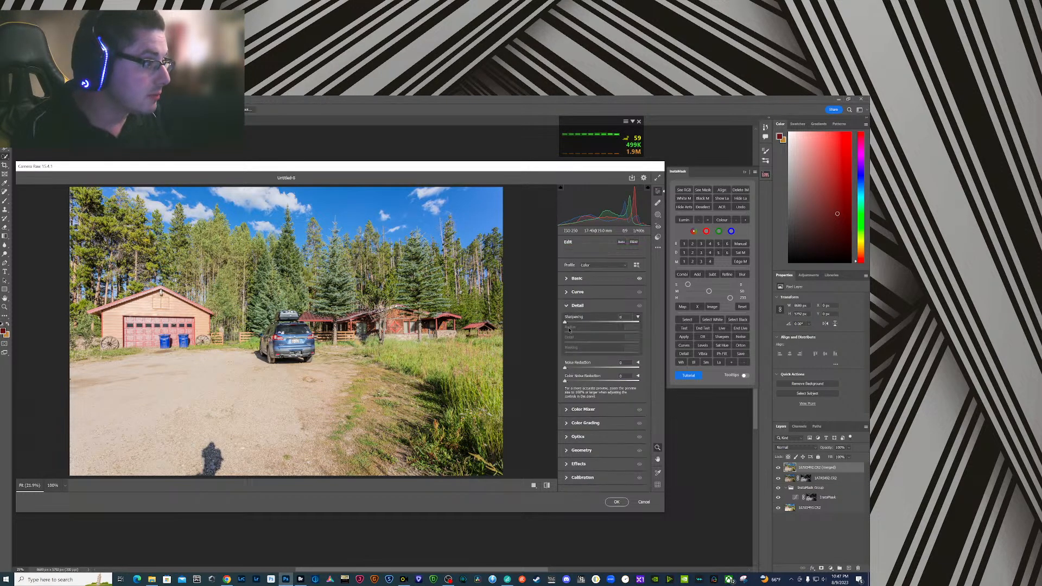
{"action": "left_click_drag", "start_coordinate": [566, 322], "coordinate": [605, 354]}
{"action": "key", "text": "alt"}
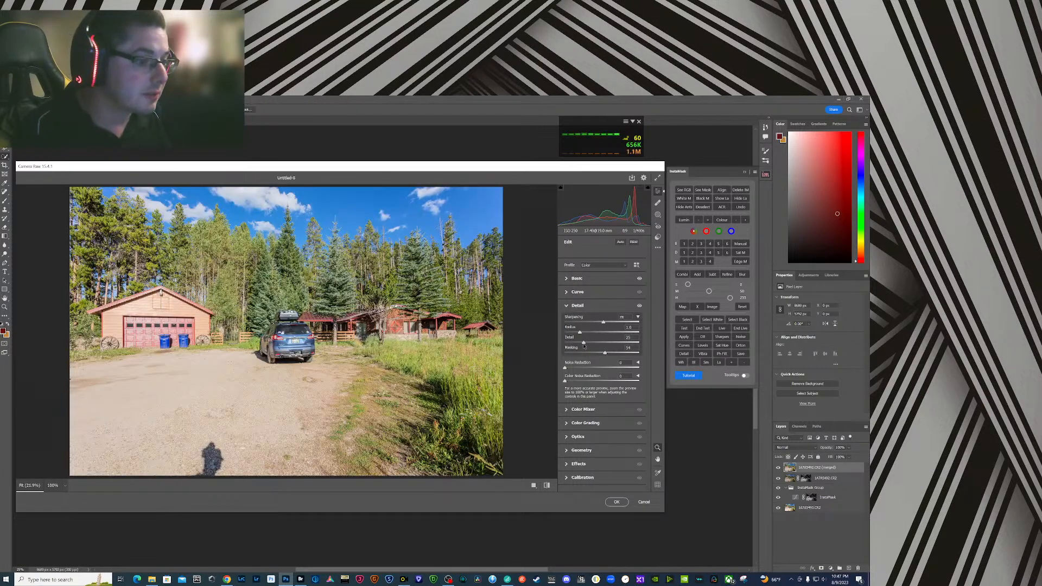
{"action": "left_click", "coordinate": [566, 451]}
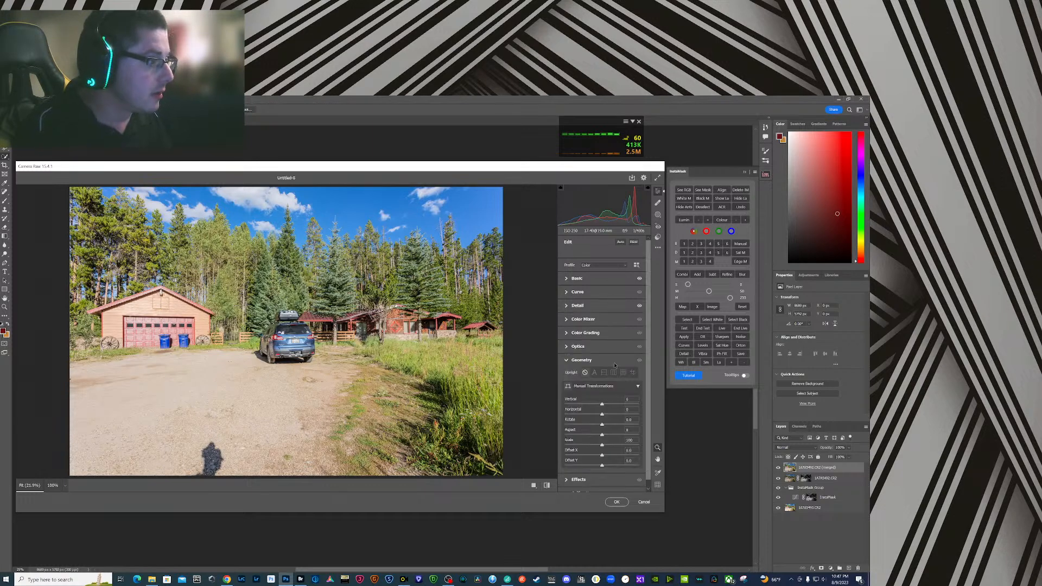
{"action": "left_click", "coordinate": [614, 373]}
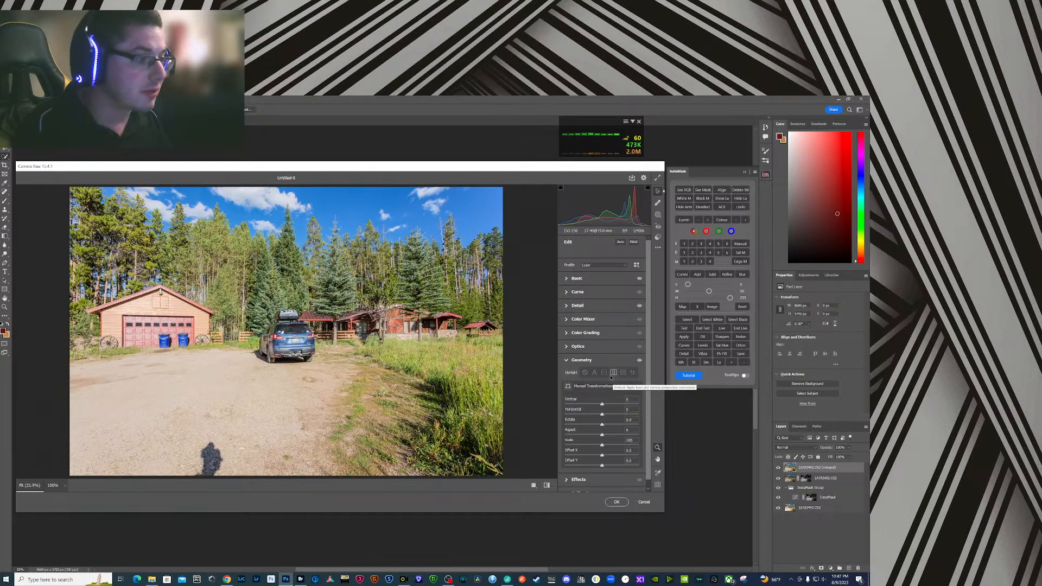
- Slightly raise the Color Mixer saturation of the garage door's reds and oranges and the grass tones by sampling the image
{"action": "left_click", "coordinate": [567, 319]}
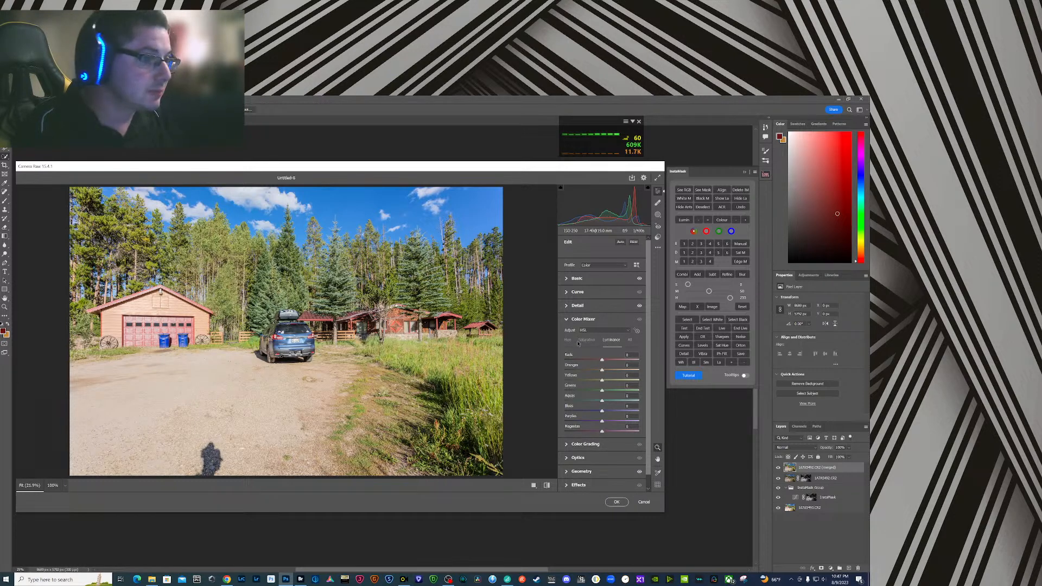
{"action": "left_click", "coordinate": [585, 340]}
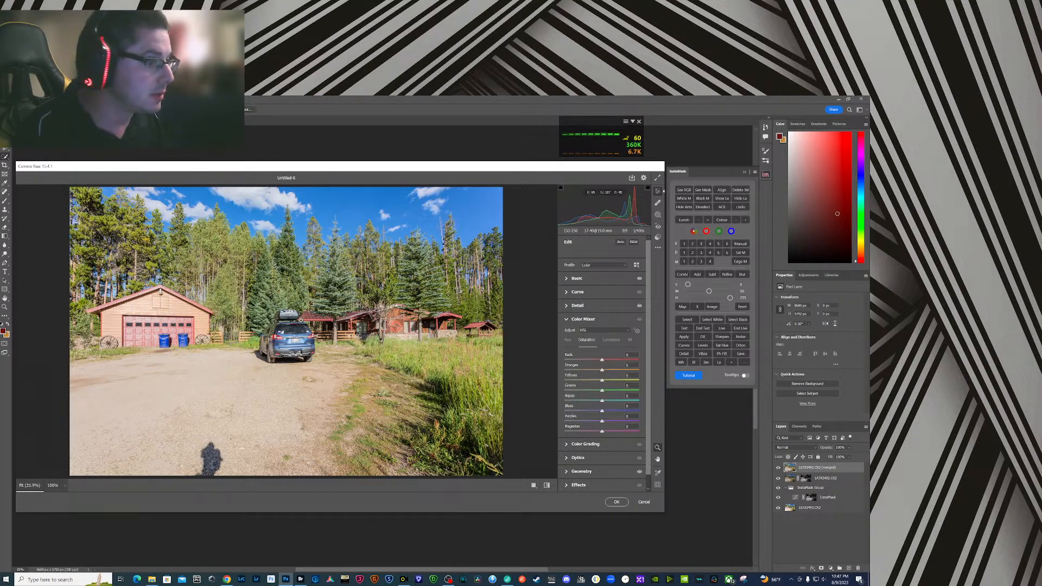
{"action": "left_click", "coordinate": [638, 331]}
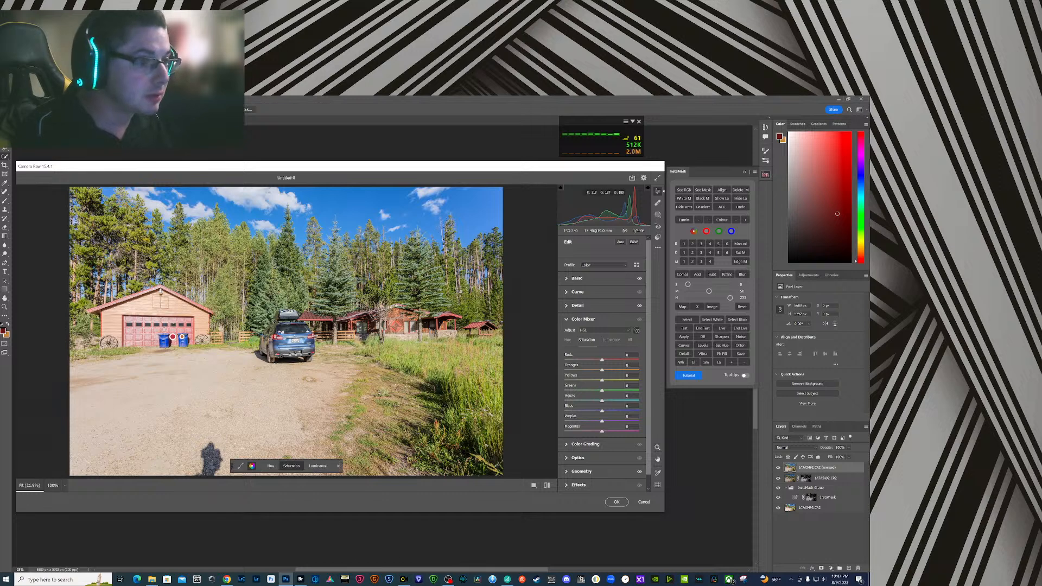
{"action": "left_click_drag", "start_coordinate": [173, 330], "coordinate": [178, 329]}
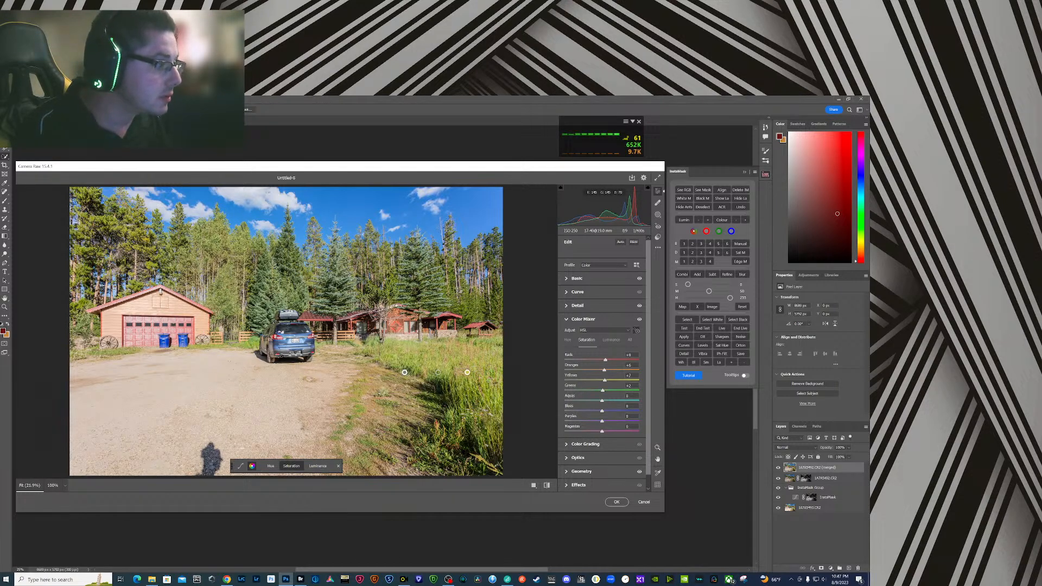
- Slightly lower the Color Mixer luminance of the grass and gravel driveway tones by sampling them in the image
{"action": "left_click", "coordinate": [611, 340]}
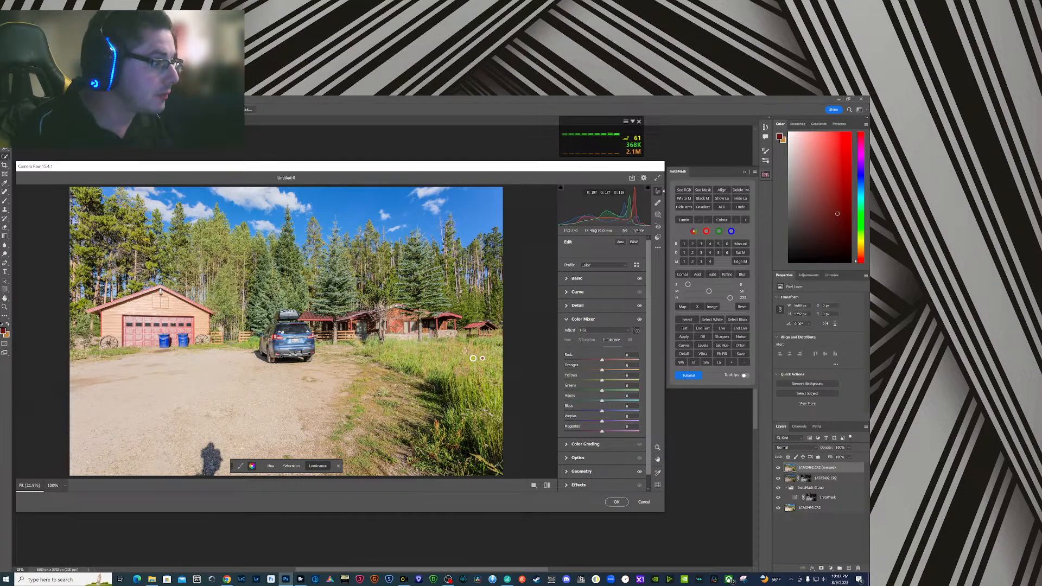
{"action": "left_click_drag", "start_coordinate": [466, 351], "coordinate": [462, 351]}
{"action": "left_click_drag", "start_coordinate": [217, 406], "coordinate": [209, 404]}
- Refine the merged image's basic tone by setting exposure to about +0.48 and highlights to about -83
{"action": "left_click", "coordinate": [565, 278]}
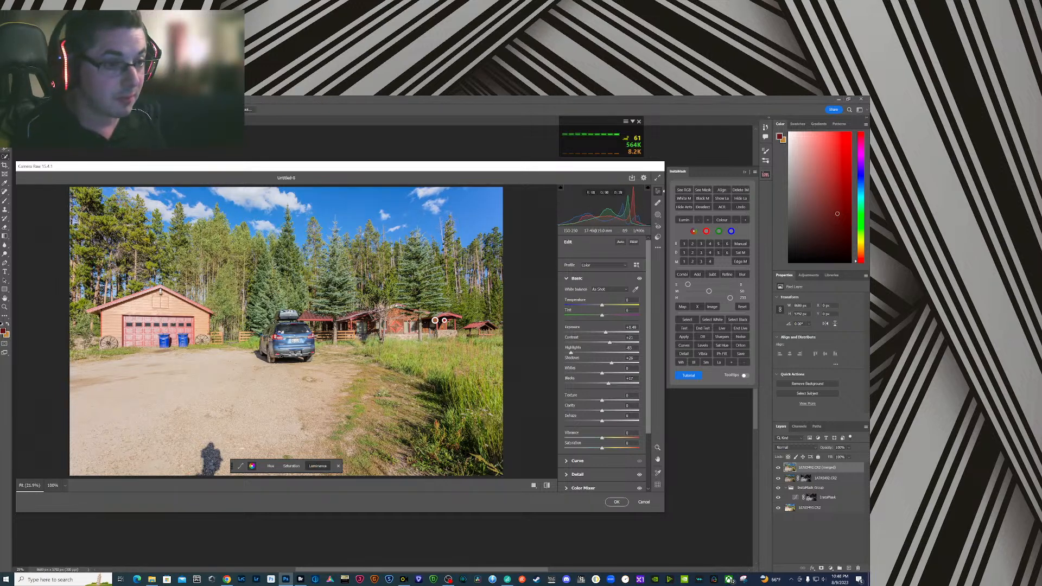
{"action": "scroll", "coordinate": [579, 471], "scroll_direction": "down", "scroll_amount": 2}
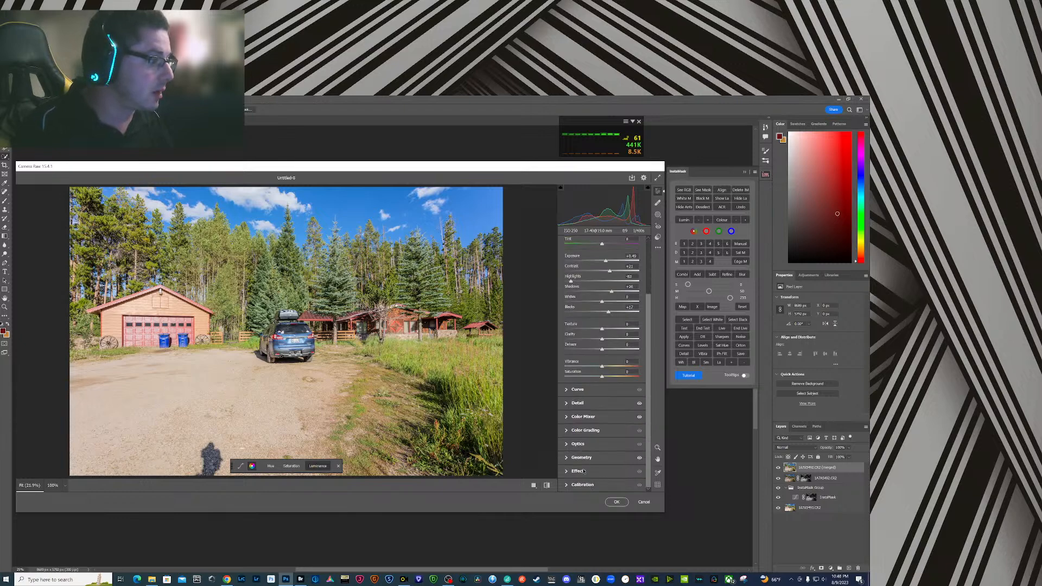
- Apply the Camera Raw edits, then close the image and save it as Untitled-8 in Large Document Format (PSB)
{"action": "left_click", "coordinate": [617, 502]}
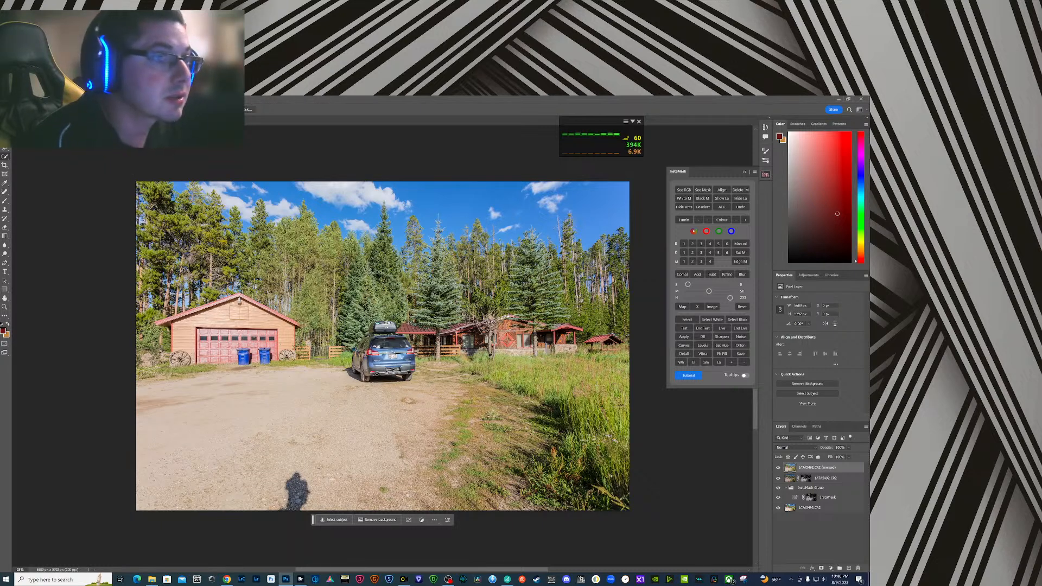
{"action": "key", "text": "ctrl+w"}
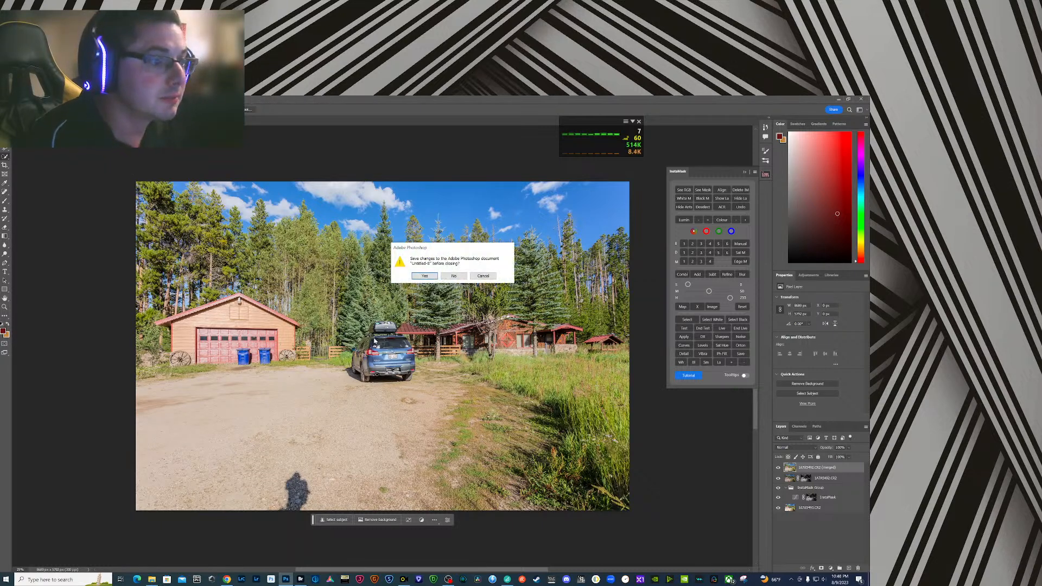
{"action": "left_click", "coordinate": [425, 275]}
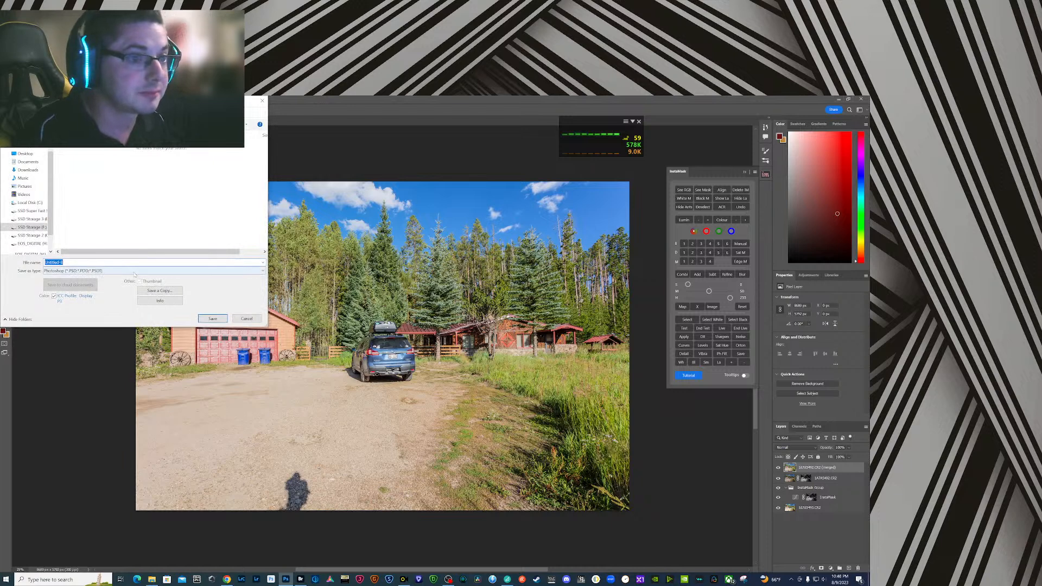
{"action": "left_click", "coordinate": [108, 270]}
{"action": "left_click", "coordinate": [110, 283]}
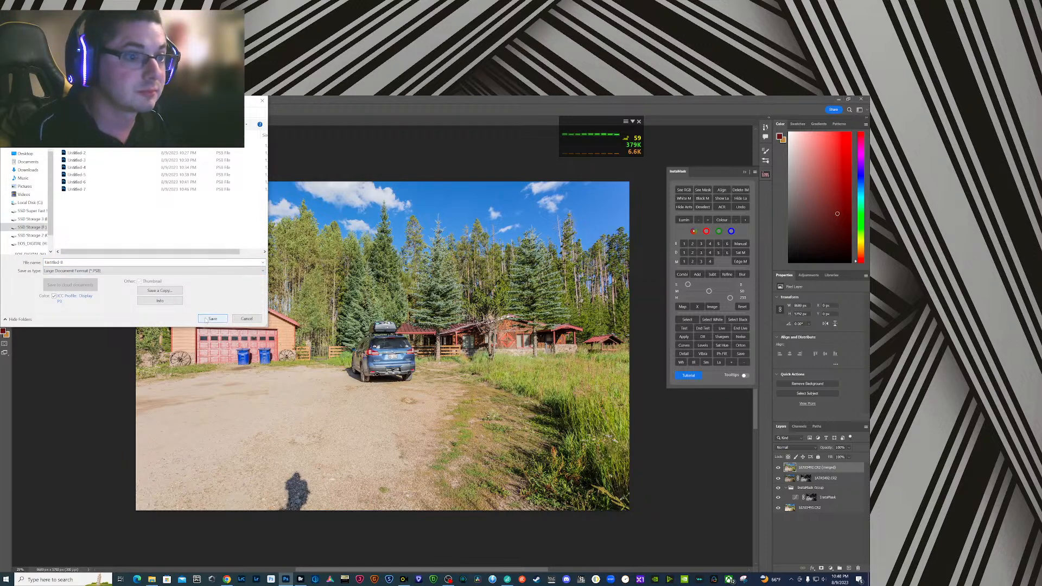
{"action": "left_click", "coordinate": [212, 318]}
- Switch to Bridge and label the five bracketed exposures of the driveway, garage and parked car as Approved
{"action": "left_click", "coordinate": [299, 579]}
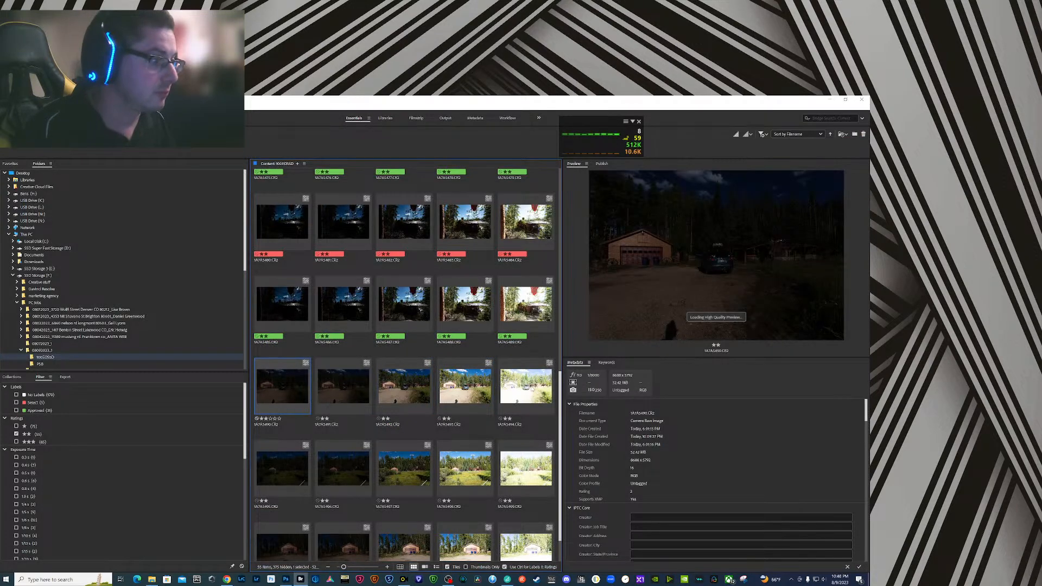
{"action": "left_click", "coordinate": [526, 386], "text": "shift"}
{"action": "right_click", "coordinate": [529, 387]}
{"action": "mouse_move", "coordinate": [597, 369]}
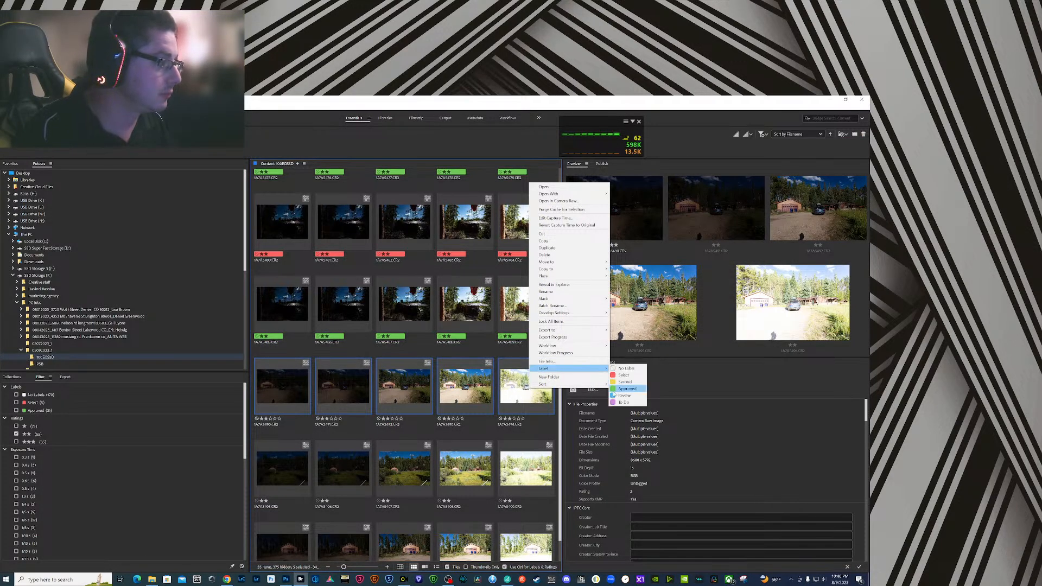
{"action": "left_click", "coordinate": [617, 390]}
- Load the third and fourth exposures of the meadow bracket into Photoshop as layers of one document
{"action": "scroll", "coordinate": [504, 413], "scroll_direction": "down", "scroll_amount": 1}
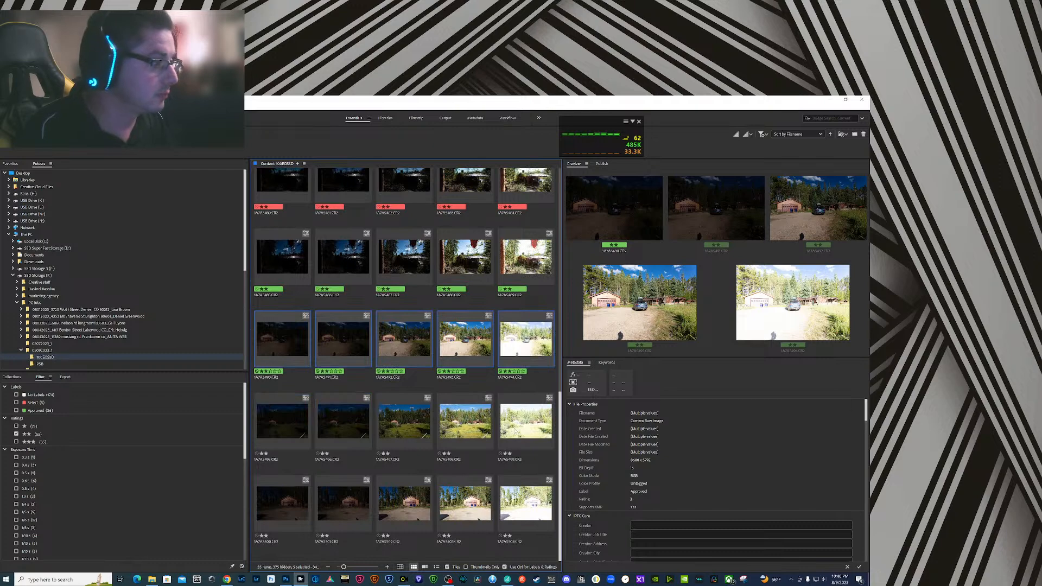
{"action": "left_click", "coordinate": [448, 428]}
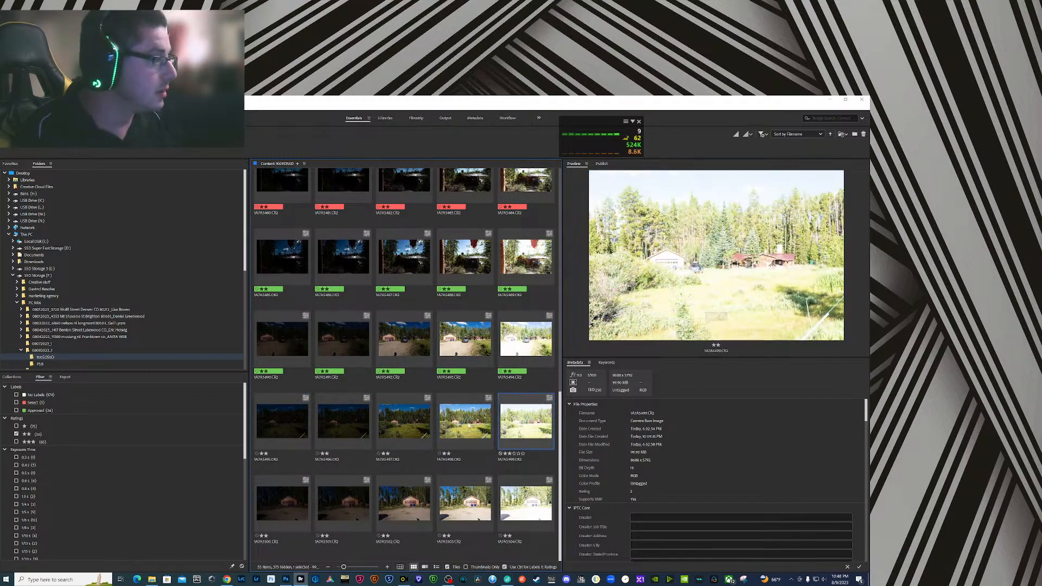
{"action": "key", "text": "Left"}
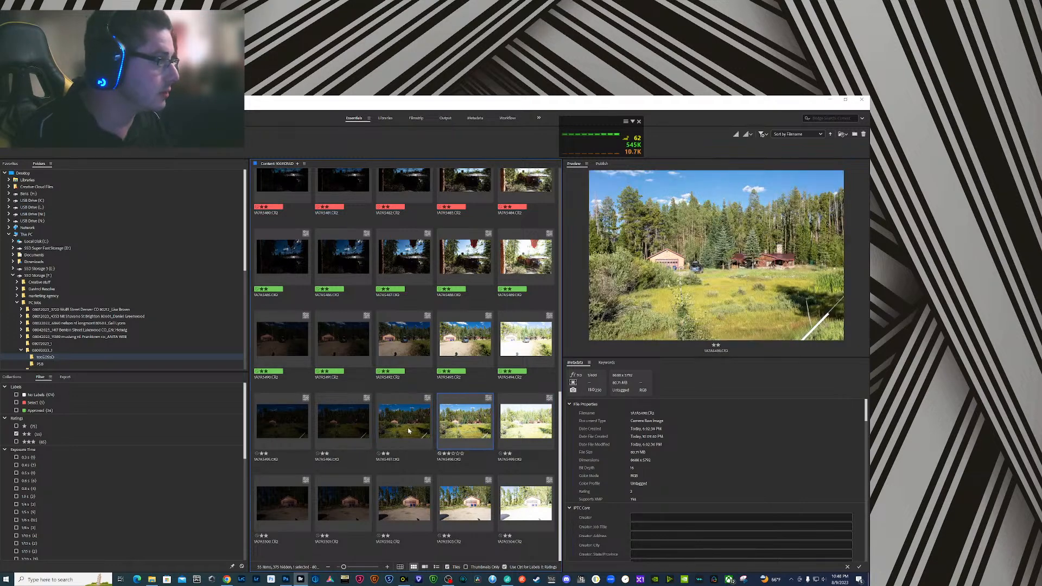
{"action": "left_click", "coordinate": [465, 430], "text": "ctrl"}
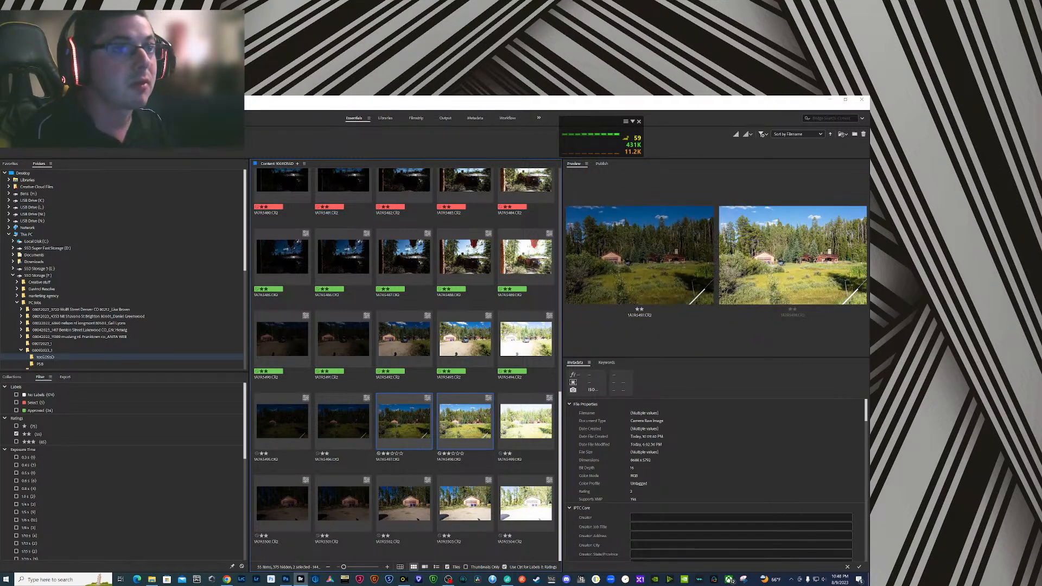
{"action": "left_click", "coordinate": [62, 107]}
{"action": "mouse_move", "coordinate": [103, 175]}
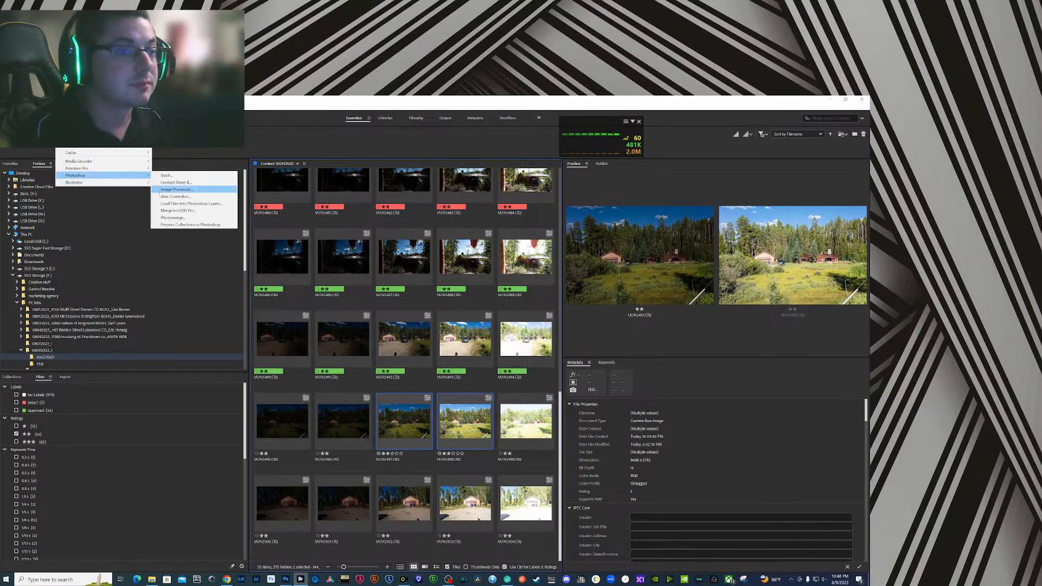
{"action": "left_click", "coordinate": [196, 205]}
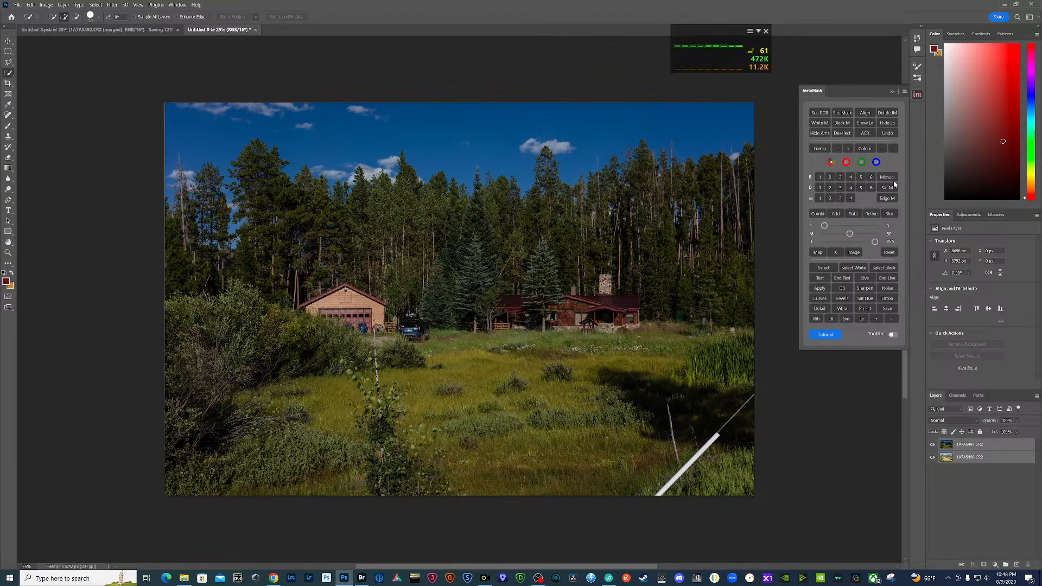
- Brighten the darker top layer in Camera Raw with exposure +1.00, contrast -23, shadows about +32, blacks about +31 and slightly lower highlights
{"action": "left_click", "coordinate": [933, 445]}
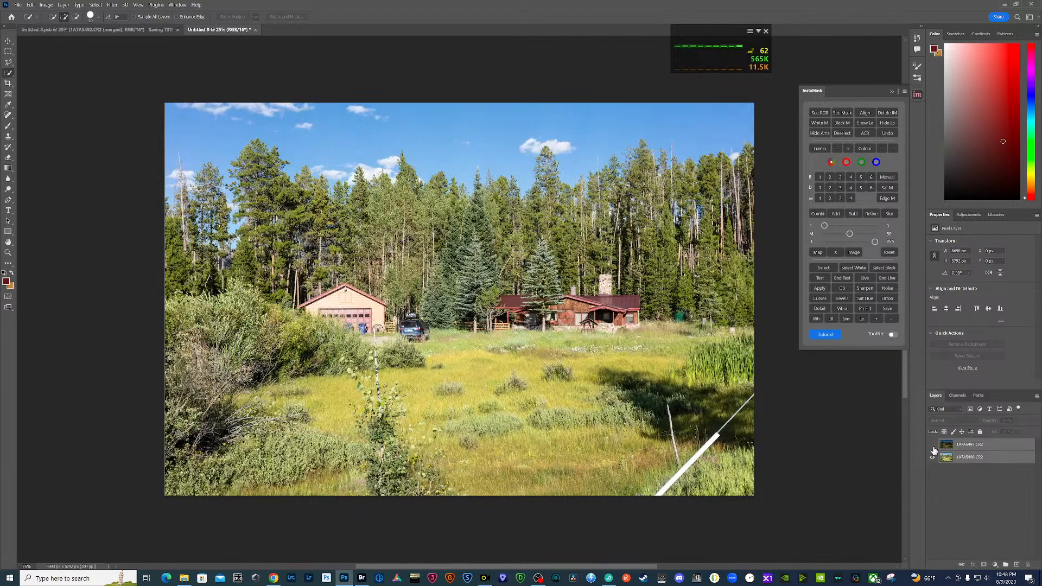
{"action": "left_click", "coordinate": [933, 445]}
{"action": "left_click", "coordinate": [947, 445]}
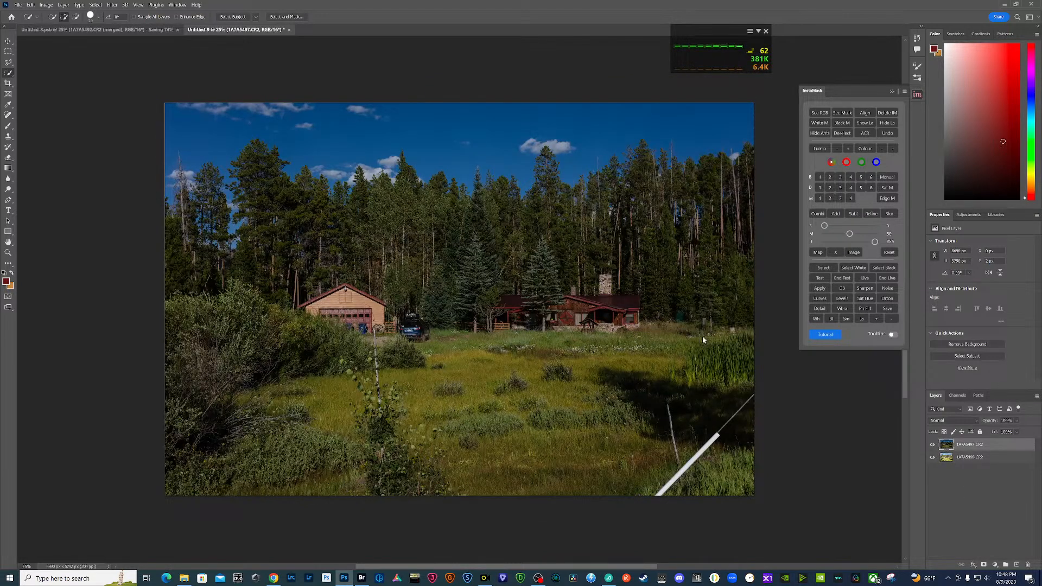
{"action": "key", "text": "ctrl+shift+a"}
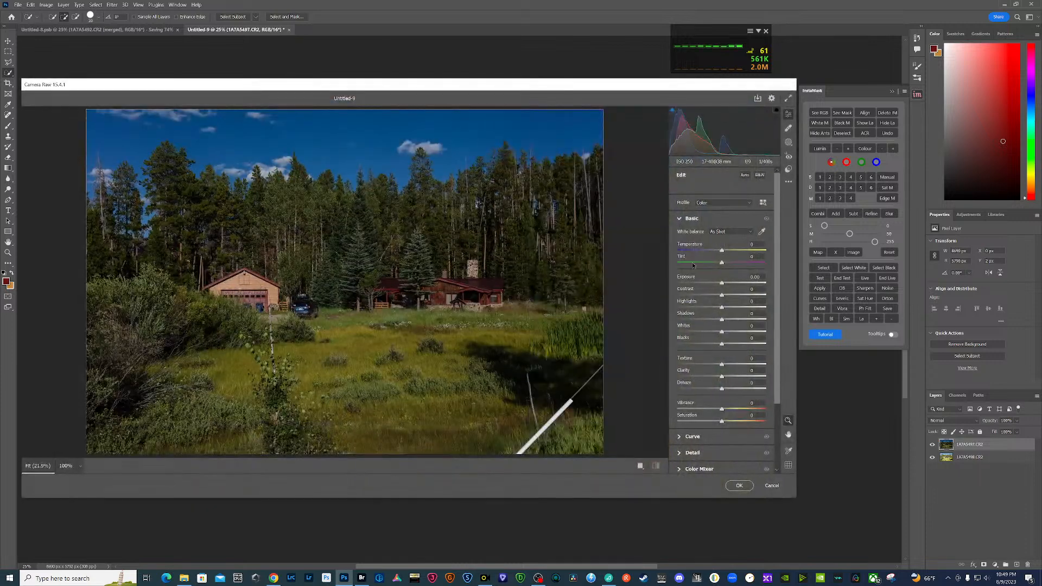
{"action": "type", "text": "1"}
{"action": "key", "text": "Tab"}
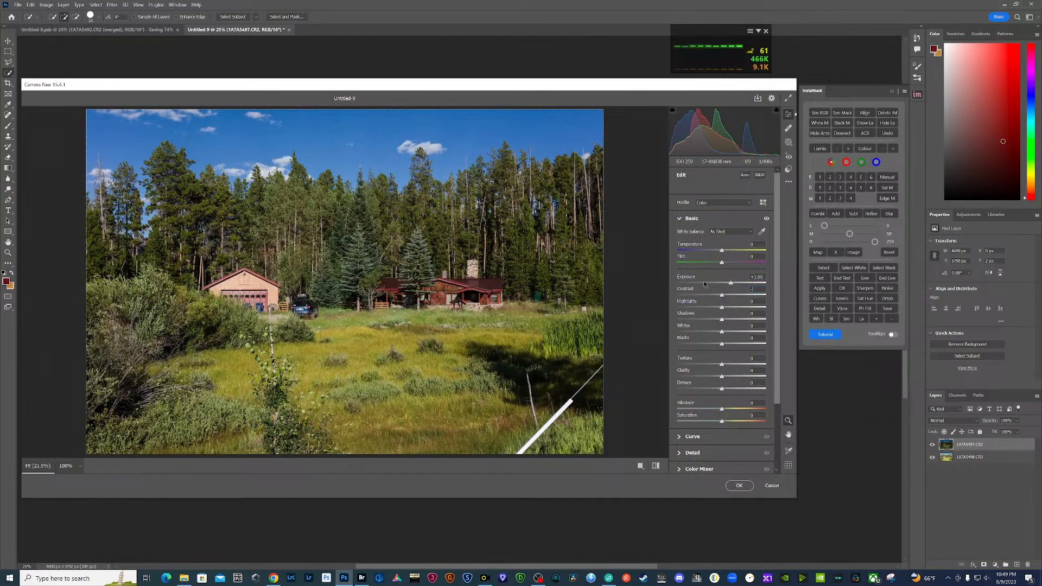
{"action": "type", "text": "-23"}
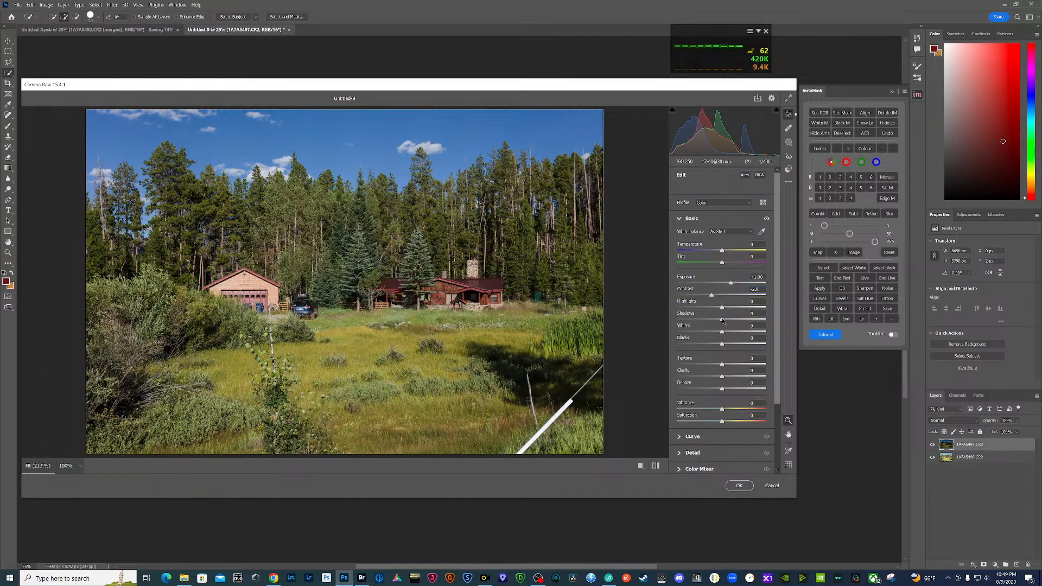
{"action": "left_click_drag", "start_coordinate": [722, 320], "coordinate": [736, 345]}
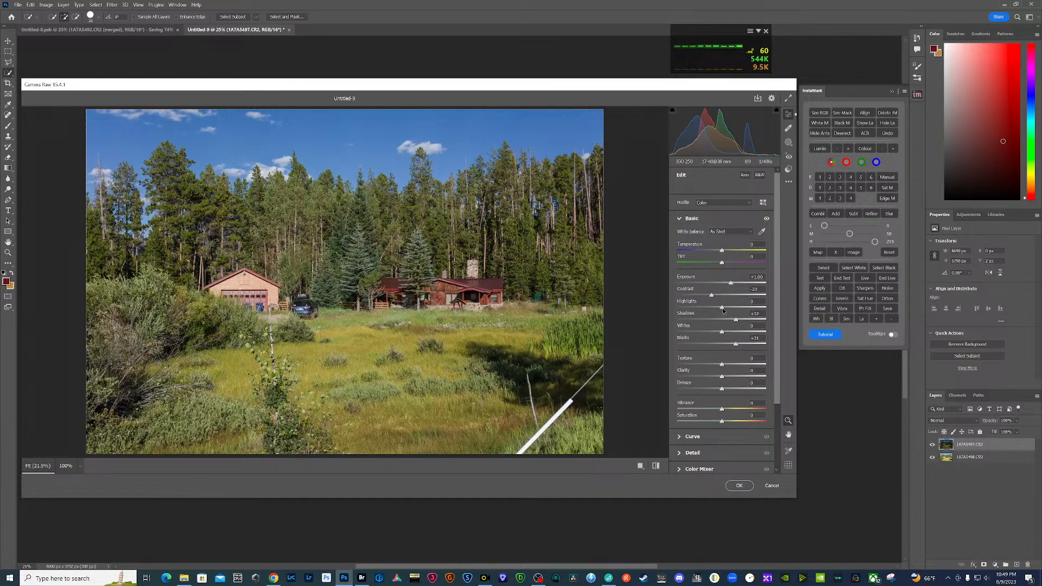
{"action": "left_click_drag", "start_coordinate": [723, 309], "coordinate": [713, 308]}
{"action": "left_click", "coordinate": [740, 486]}
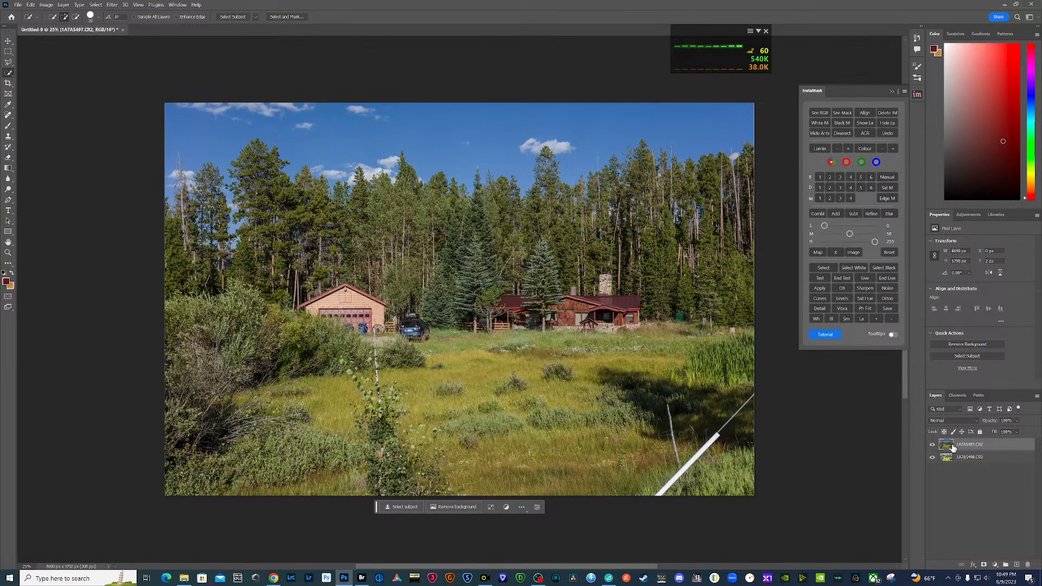
- Hide the darker layer and create a level 3 InstaMask luminosity mask from the brighter layer to blend the two exposures
{"action": "left_click", "coordinate": [933, 444]}
{"action": "left_click", "coordinate": [947, 458]}
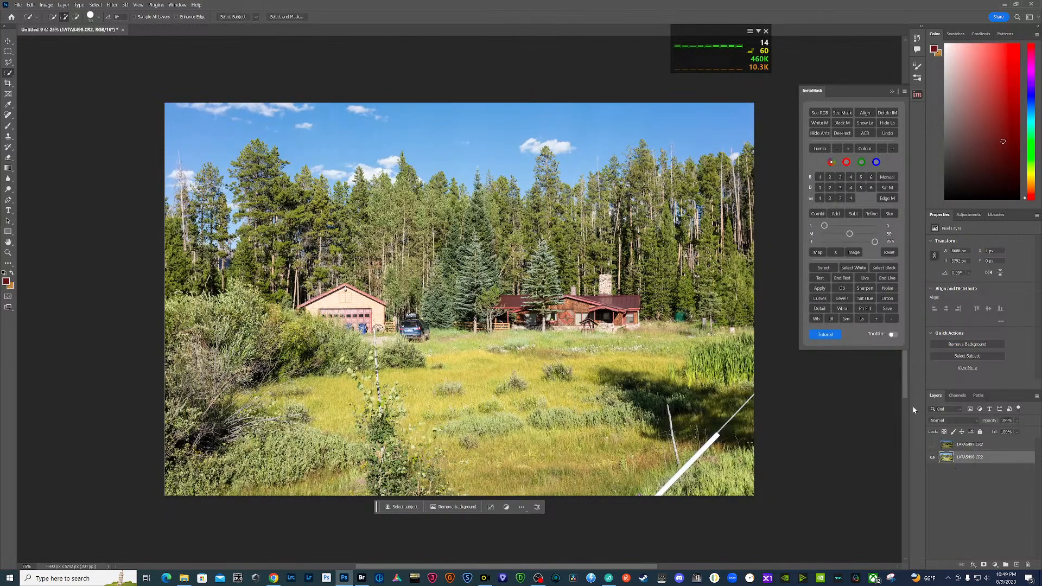
{"action": "left_click", "coordinate": [839, 178]}
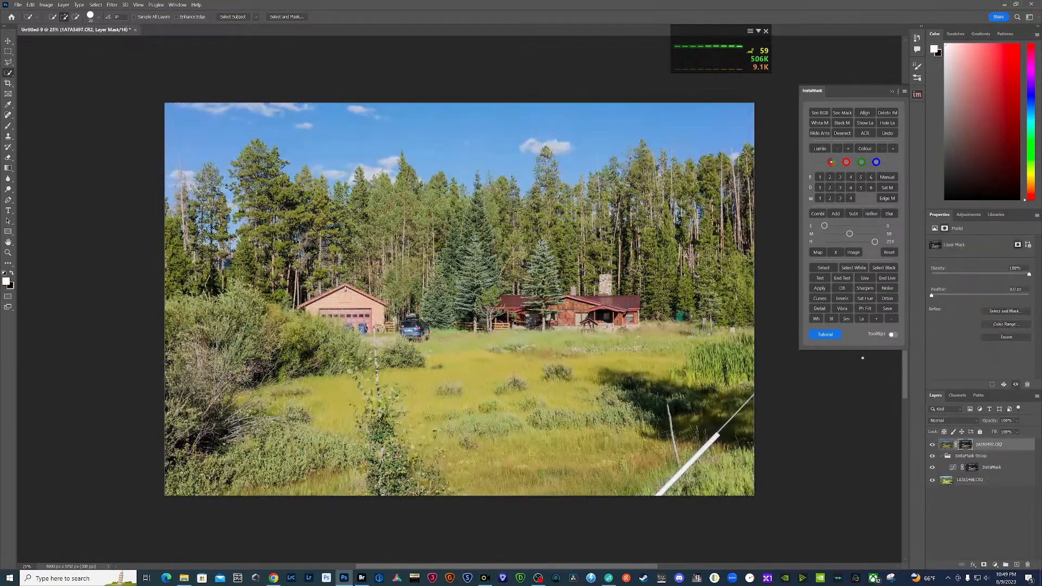
- Merge both exposure layers and the InstaMask group into a new layer on top, keeping the originals
{"action": "left_click", "coordinate": [977, 481]}
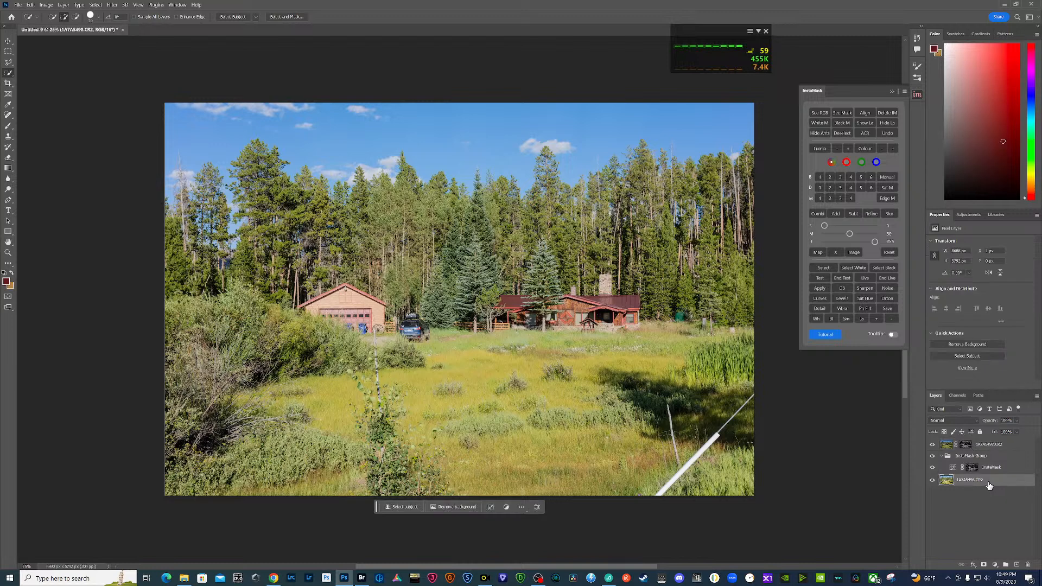
{"action": "left_click", "coordinate": [996, 445], "text": "shift"}
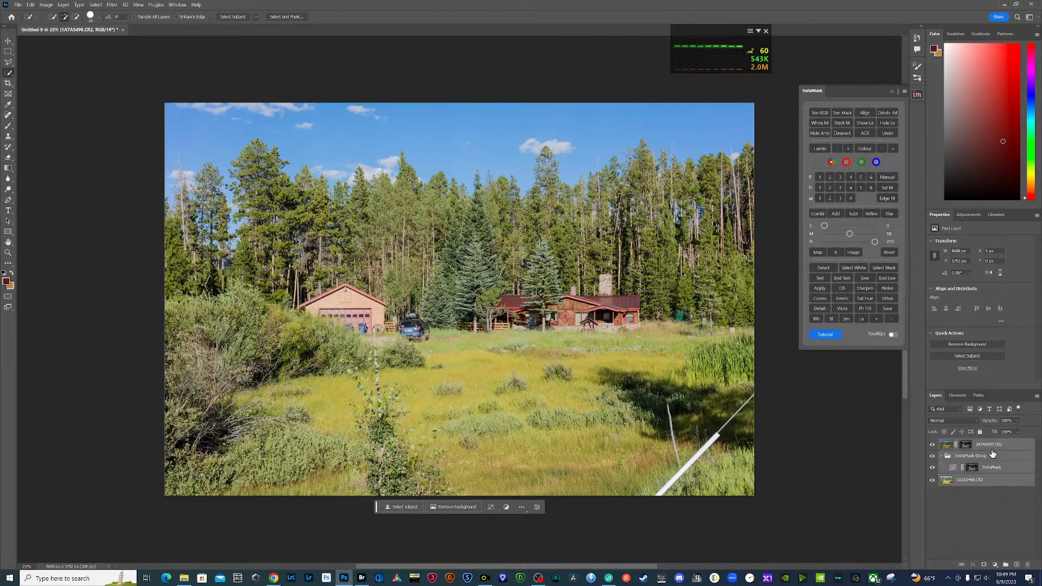
{"action": "right_click", "coordinate": [996, 446]}
{"action": "left_click", "coordinate": [978, 367]}
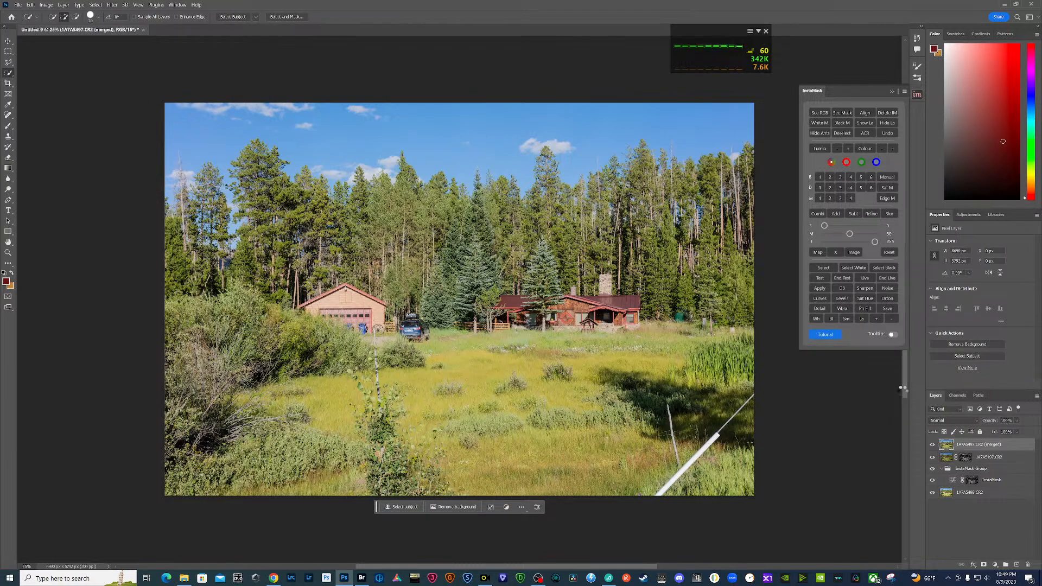
- Adjust the merged layer in Camera Raw with contrast about +23, exposure +0.41, shadows +32, blacks +28 and highlights about -62
{"action": "key", "text": "ctrl+shift+a"}
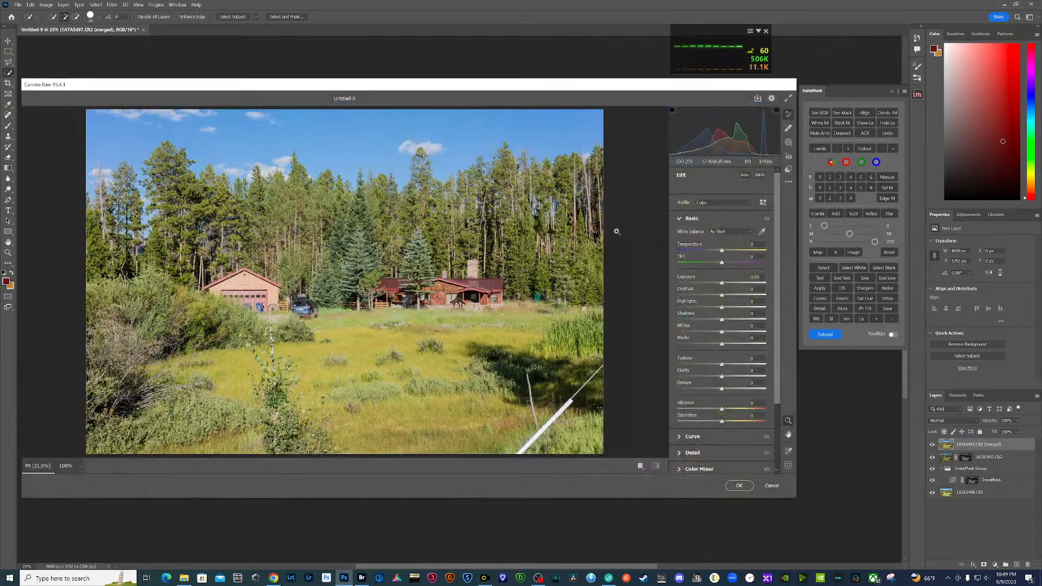
{"action": "left_click_drag", "start_coordinate": [722, 296], "coordinate": [732, 296]}
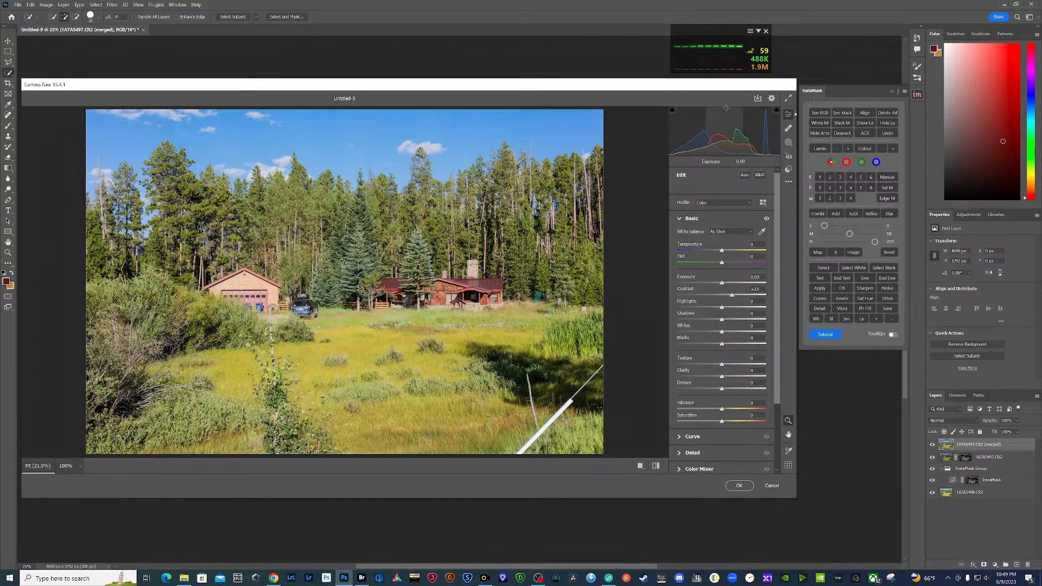
{"action": "left_click_drag", "start_coordinate": [723, 134], "coordinate": [734, 134]}
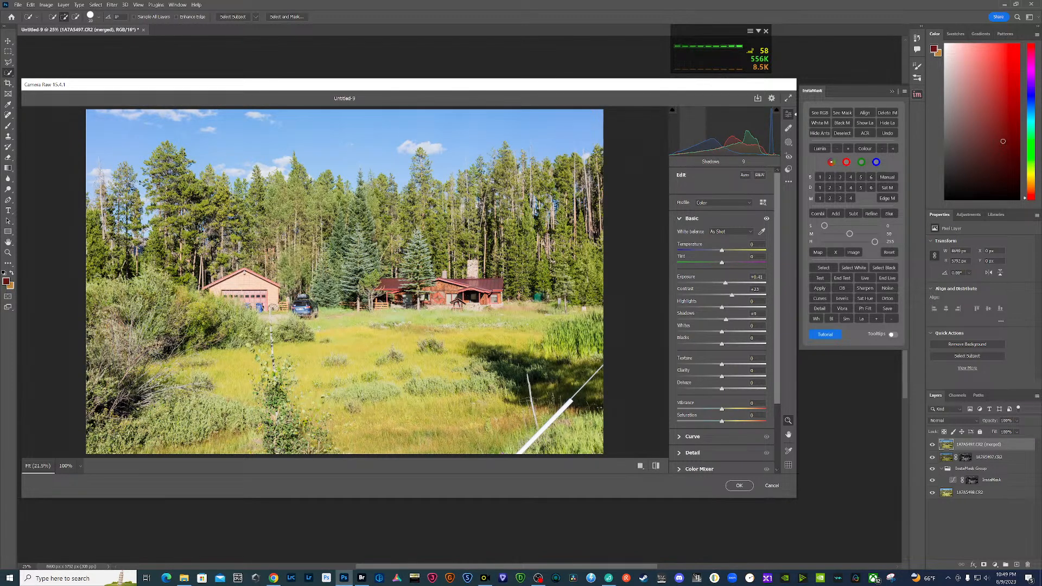
{"action": "left_click_drag", "start_coordinate": [694, 134], "coordinate": [696, 134]}
{"action": "left_click_drag", "start_coordinate": [674, 136], "coordinate": [676, 136]}
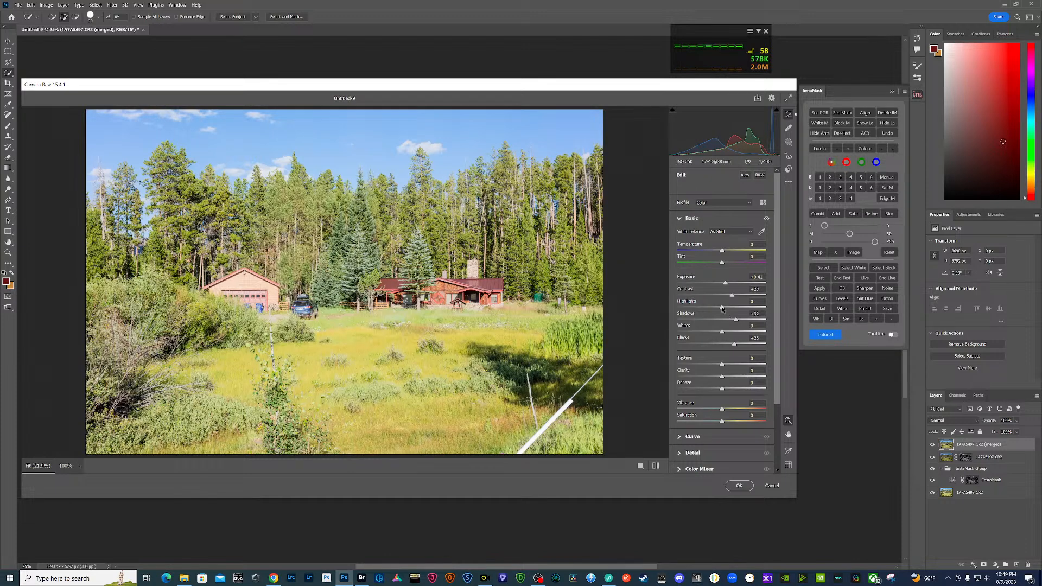
{"action": "left_click_drag", "start_coordinate": [721, 308], "coordinate": [701, 304]}
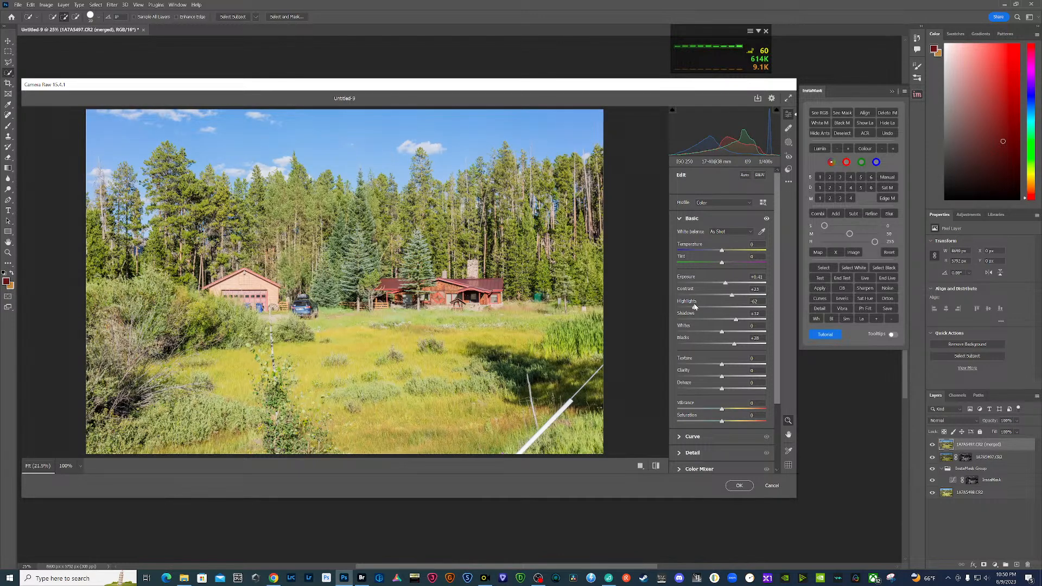
{"action": "left_click_drag", "start_coordinate": [695, 307], "coordinate": [694, 307]}
- Sharpen the merged meadow image by about 97 with increased masking, and straighten it with the Vertical Upright correction
{"action": "scroll", "coordinate": [731, 426], "scroll_direction": "down", "scroll_amount": 3}
{"action": "left_click", "coordinate": [680, 369]}
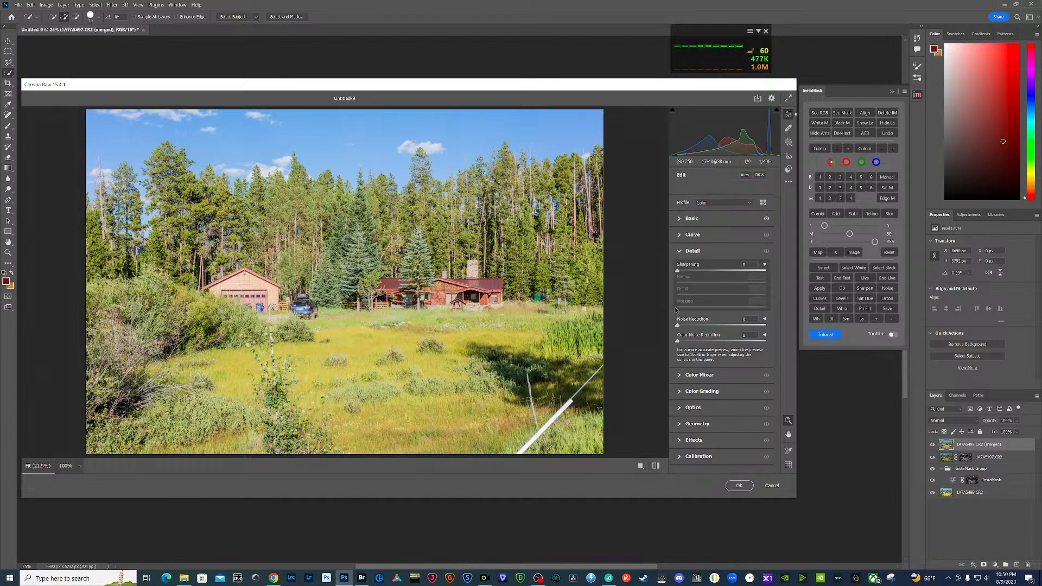
{"action": "left_click_drag", "start_coordinate": [700, 271], "coordinate": [736, 271]}
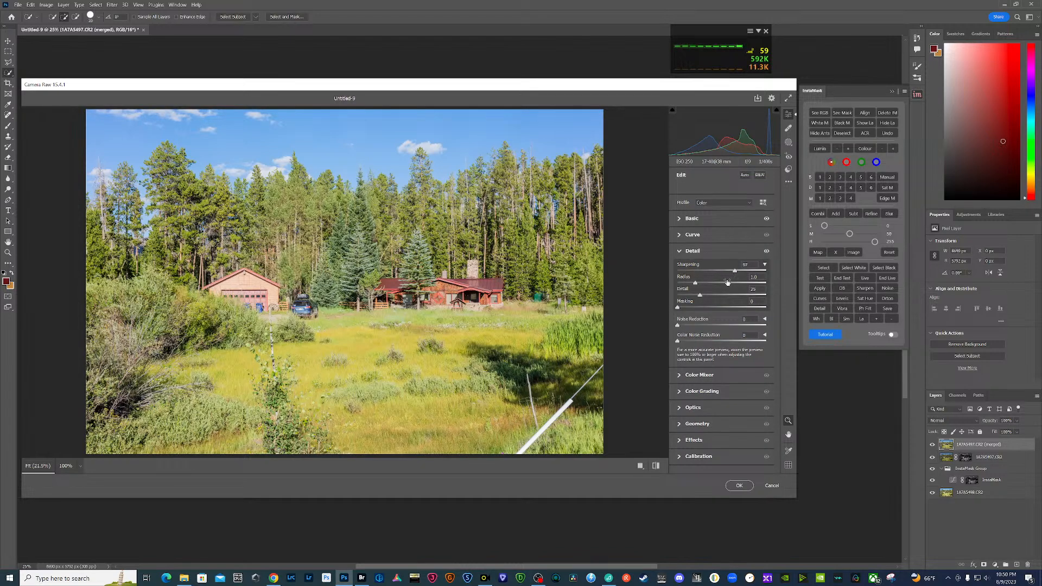
{"action": "left_click_drag", "start_coordinate": [678, 308], "coordinate": [734, 309]}
{"action": "left_click", "coordinate": [683, 425]}
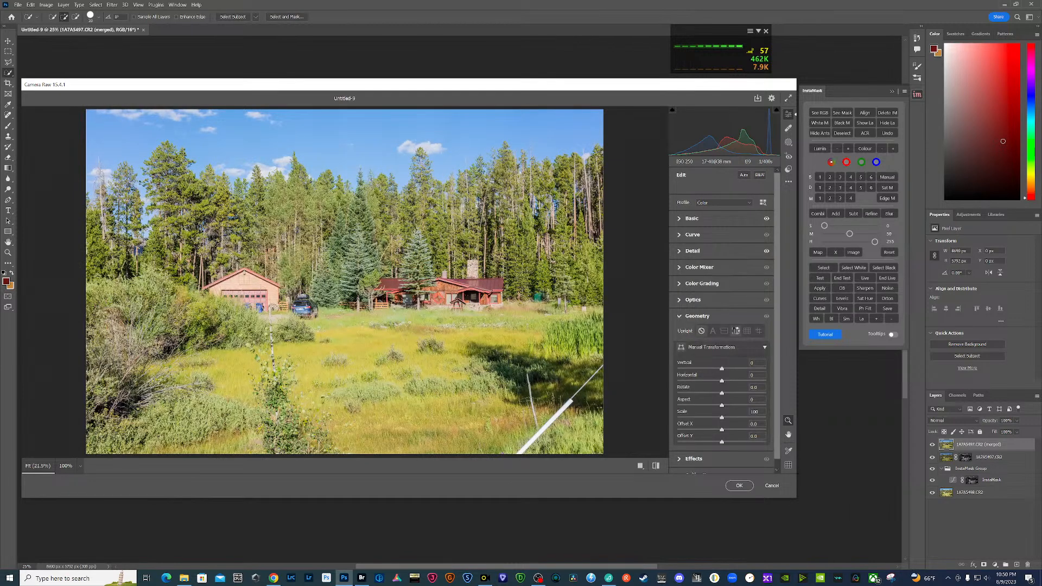
{"action": "left_click", "coordinate": [736, 331]}
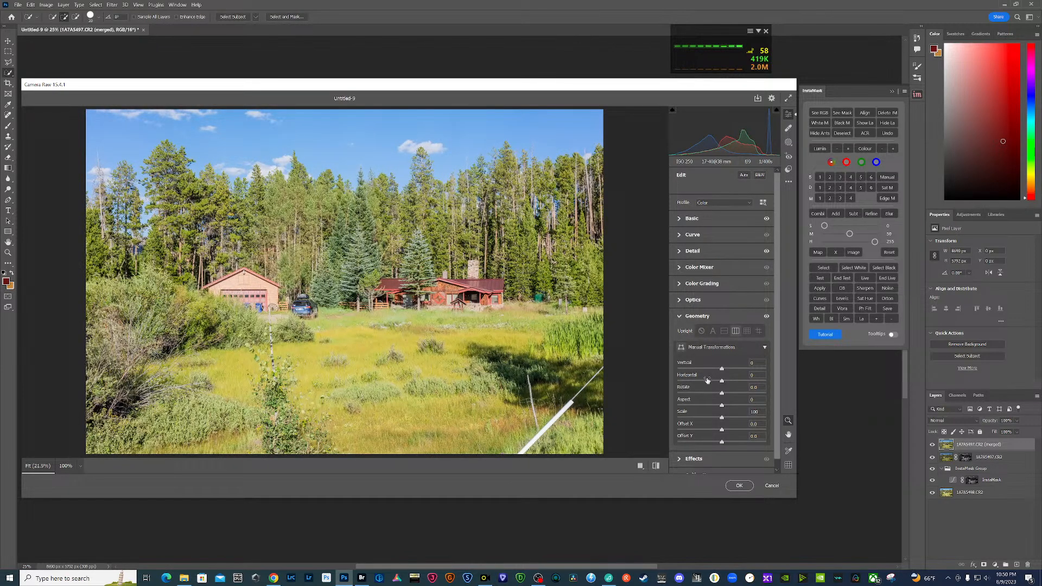
- Raise the Color Mixer saturation of the meadow and house tones with targeted adjustment, reds to about +10 and yellows about +14
{"action": "left_click", "coordinate": [685, 269]}
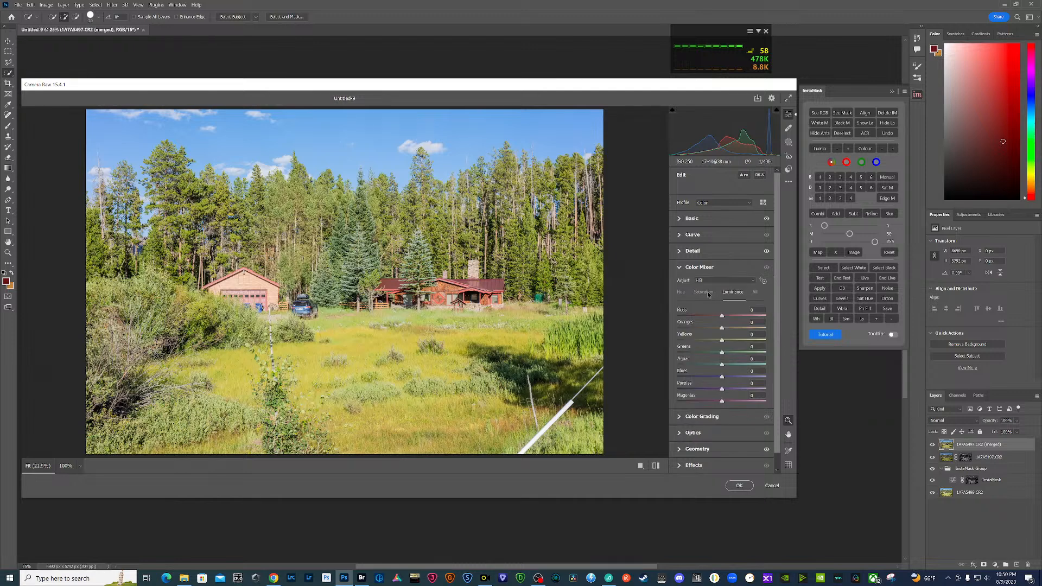
{"action": "left_click", "coordinate": [706, 293]}
{"action": "left_click", "coordinate": [764, 281]}
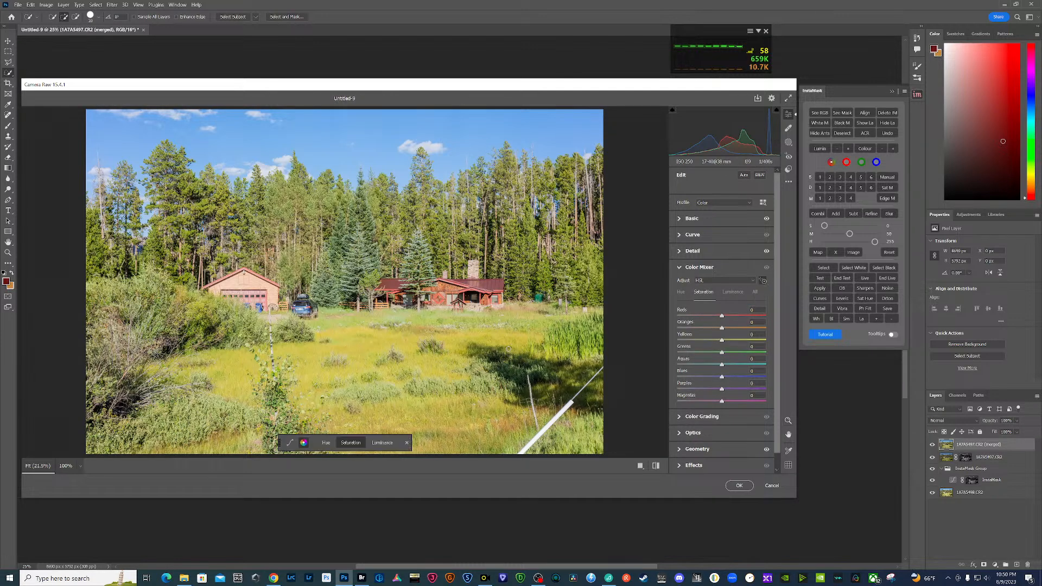
{"action": "left_click_drag", "start_coordinate": [370, 376], "coordinate": [372, 377]}
{"action": "left_click_drag", "start_coordinate": [401, 297], "coordinate": [392, 285]}
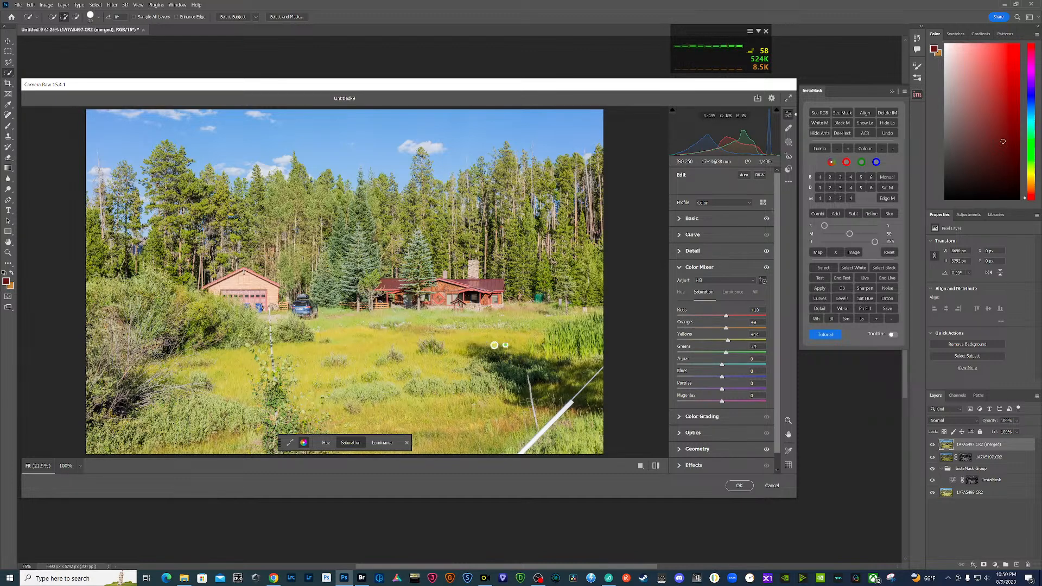
- Adjust the sky's luminance with the Color Mixer's targeted adjustment and apply the Camera Raw edits to the merged meadow layer
{"action": "left_click", "coordinate": [730, 293]}
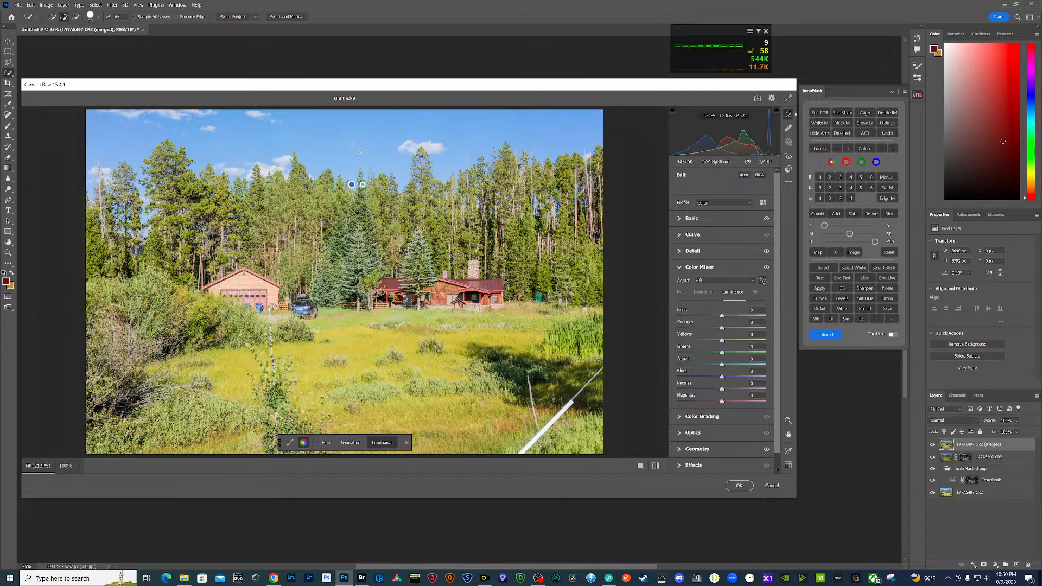
{"action": "left_click_drag", "start_coordinate": [391, 140], "coordinate": [345, 130]}
{"action": "left_click", "coordinate": [739, 485]}
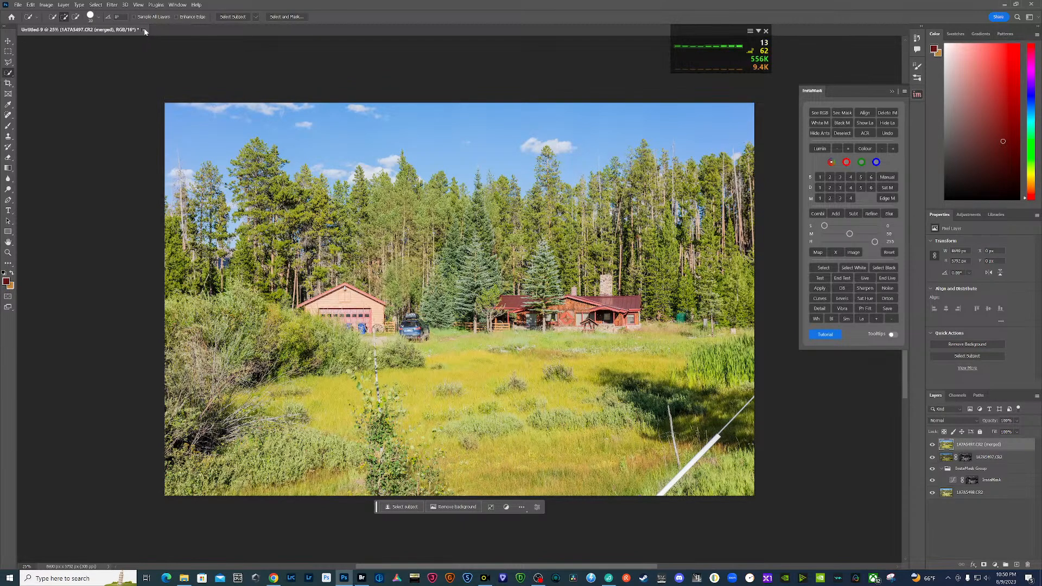
- Close the meadow document, saving it in the PSB folder as Untitled-9 in Large Document Format
{"action": "left_click", "coordinate": [143, 30]}
{"action": "left_click", "coordinate": [510, 215]}
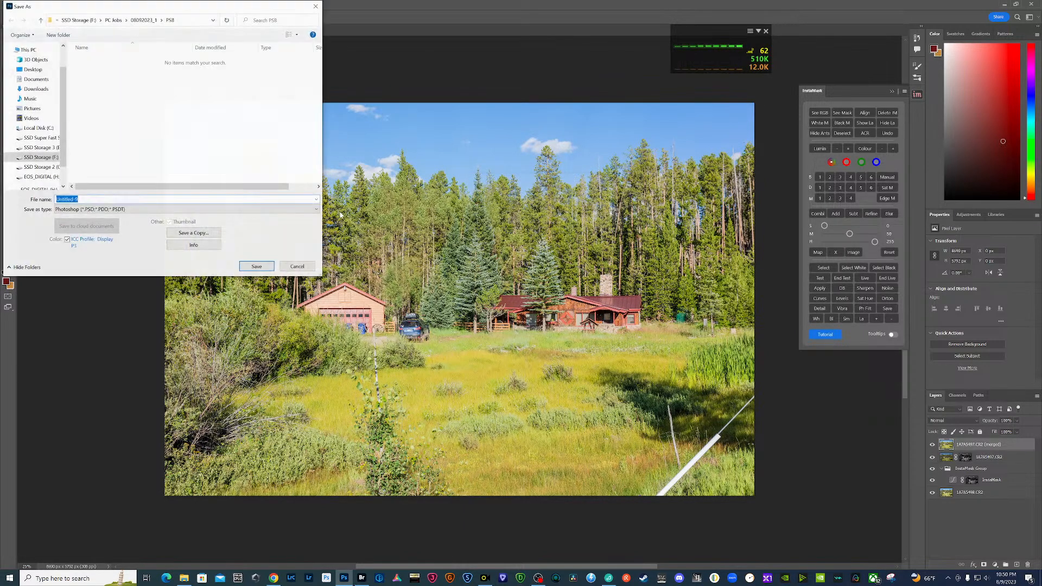
{"action": "left_click", "coordinate": [180, 209]}
{"action": "left_click", "coordinate": [184, 223]}
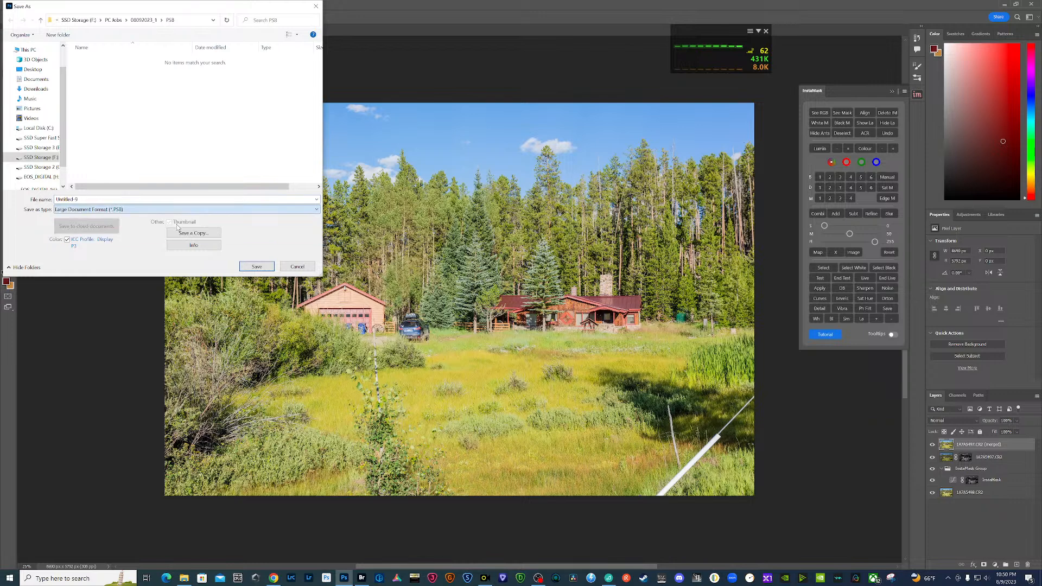
{"action": "left_click", "coordinate": [256, 266]}
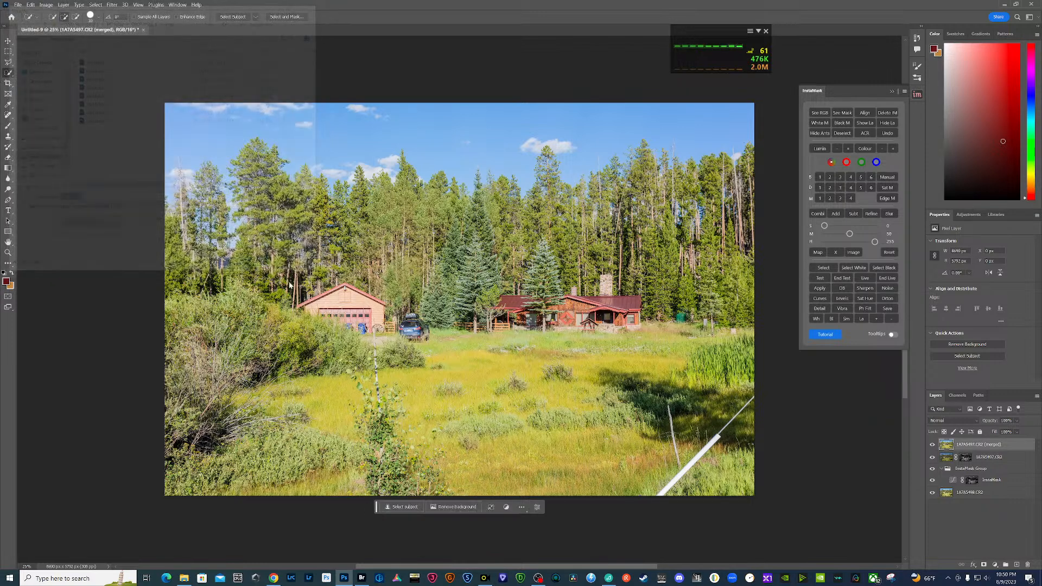
- Switch to Bridge and label the five bracketed meadow exposures as Approved
{"action": "left_click", "coordinate": [360, 582]}
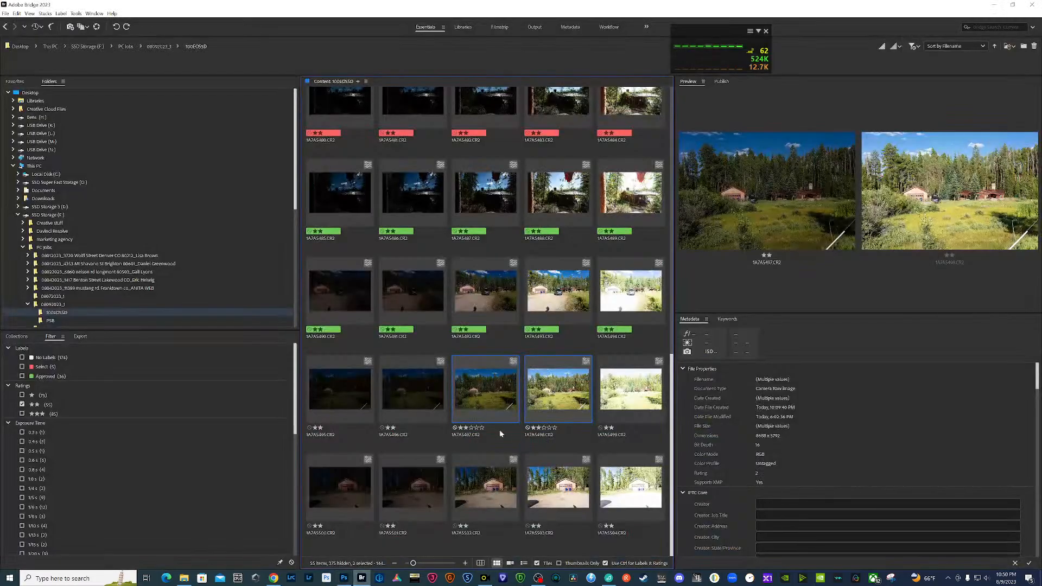
{"action": "left_click", "coordinate": [337, 405]}
{"action": "left_click", "coordinate": [639, 397], "text": "shift"}
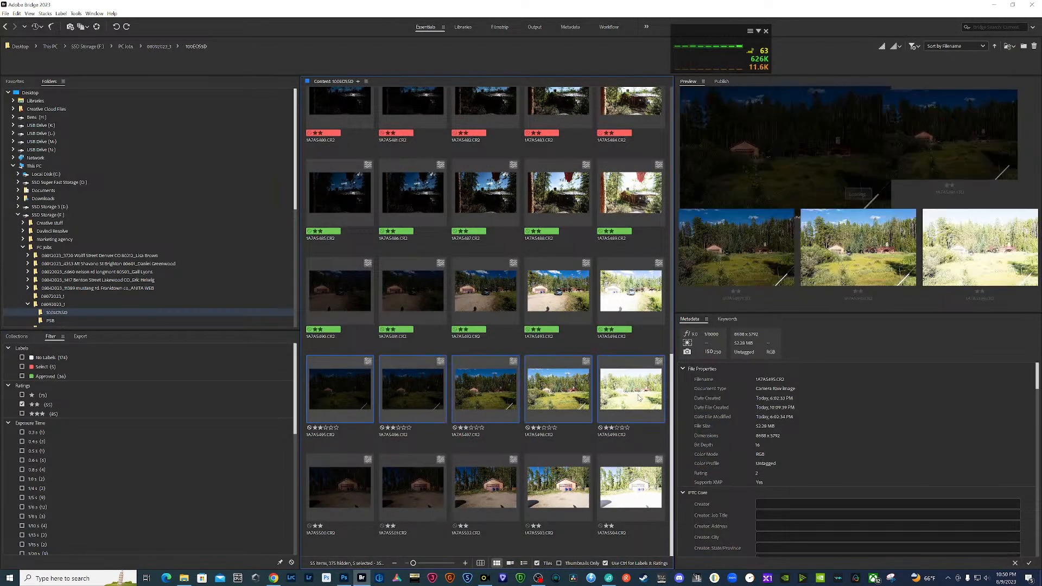
{"action": "right_click", "coordinate": [637, 398]}
{"action": "mouse_move", "coordinate": [673, 380]}
{"action": "left_click", "coordinate": [755, 401]}
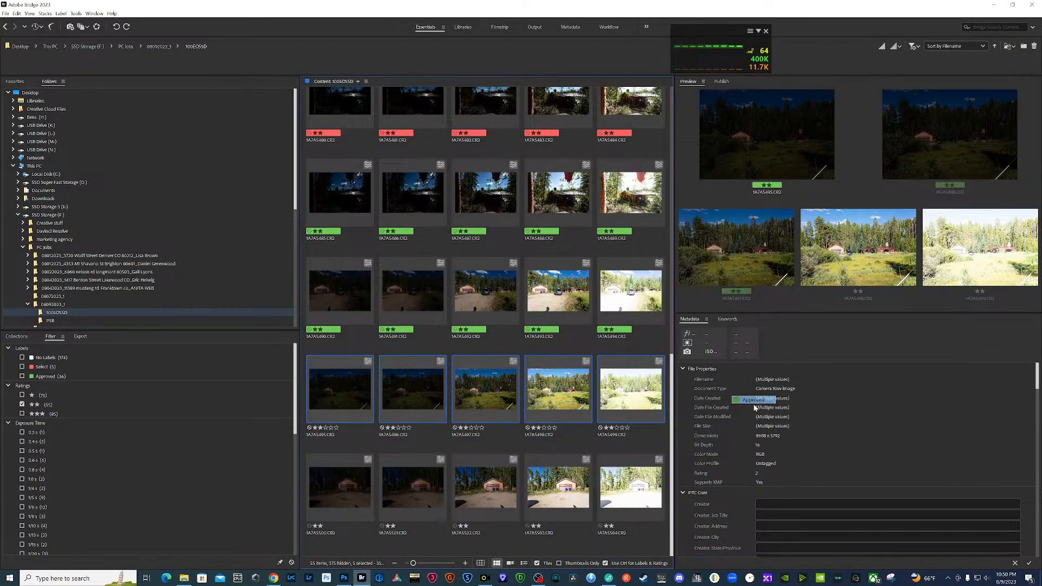
- Preview the garage exposures and load 1A7A5502.CR2 and 1A7A5503.CR2 from Bridge into Photoshop as layers
{"action": "left_click", "coordinate": [535, 505]}
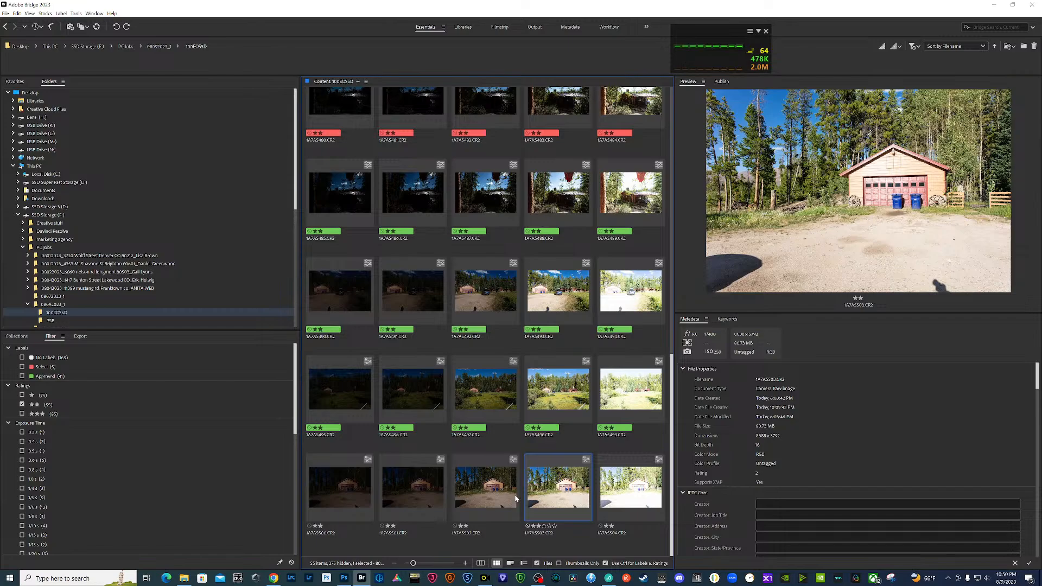
{"action": "left_click", "coordinate": [516, 496]}
{"action": "key", "text": "space"}
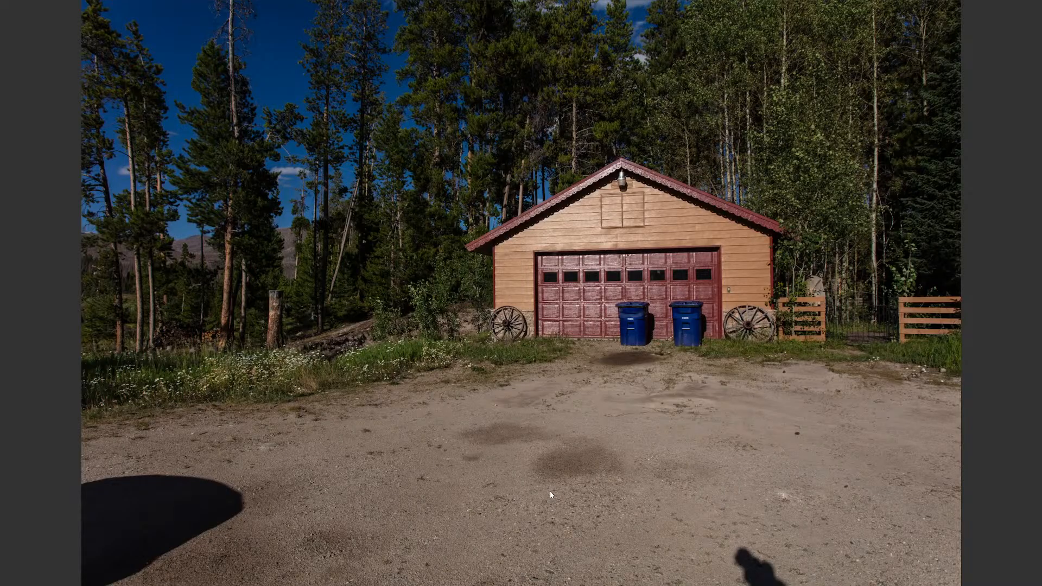
{"action": "key", "text": "space"}
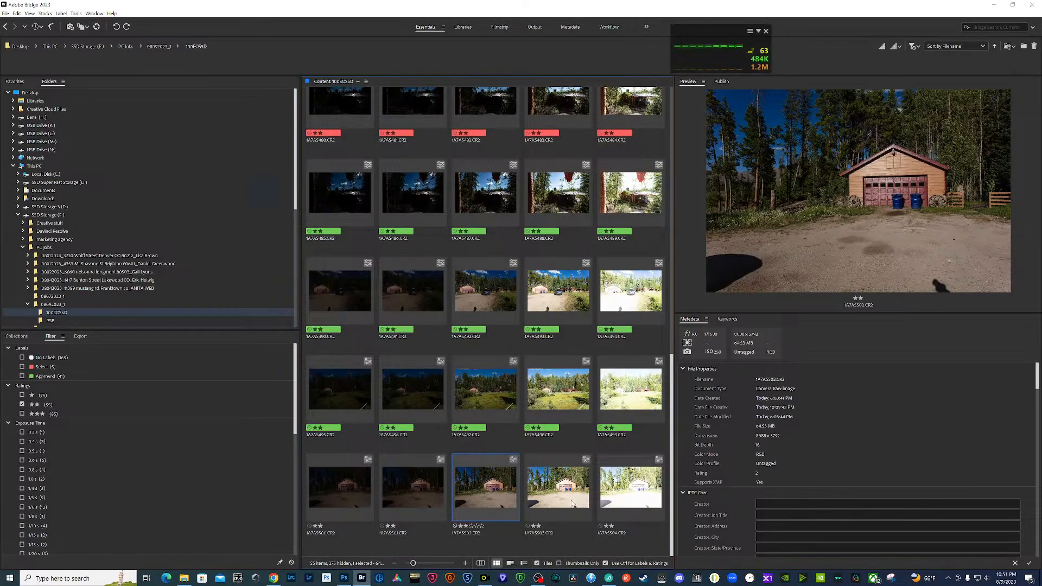
{"action": "left_click", "coordinate": [571, 503]}
{"action": "left_click", "coordinate": [477, 497], "text": "ctrl"}
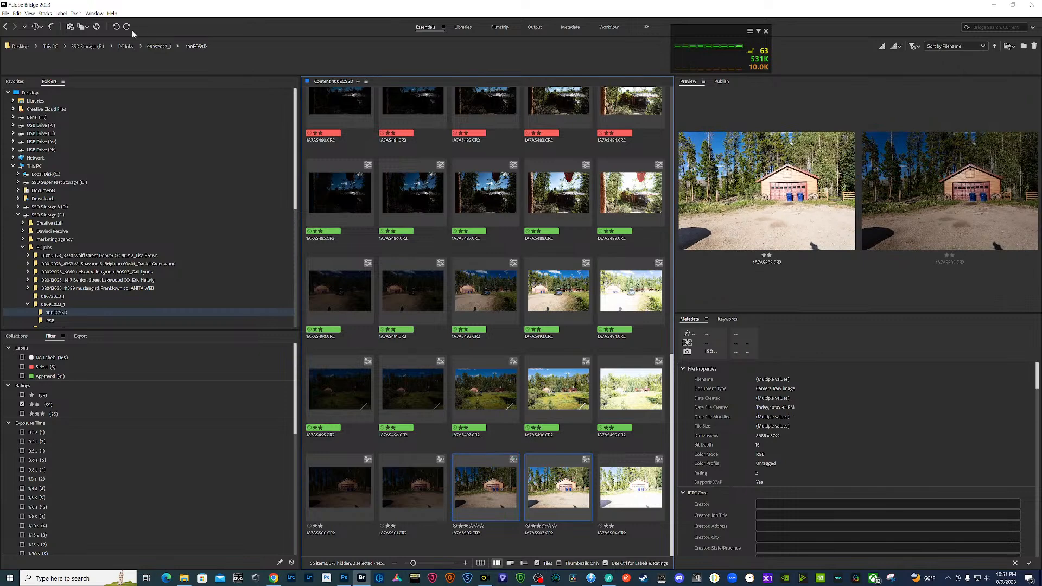
{"action": "left_click", "coordinate": [76, 13]}
{"action": "mouse_move", "coordinate": [109, 96]}
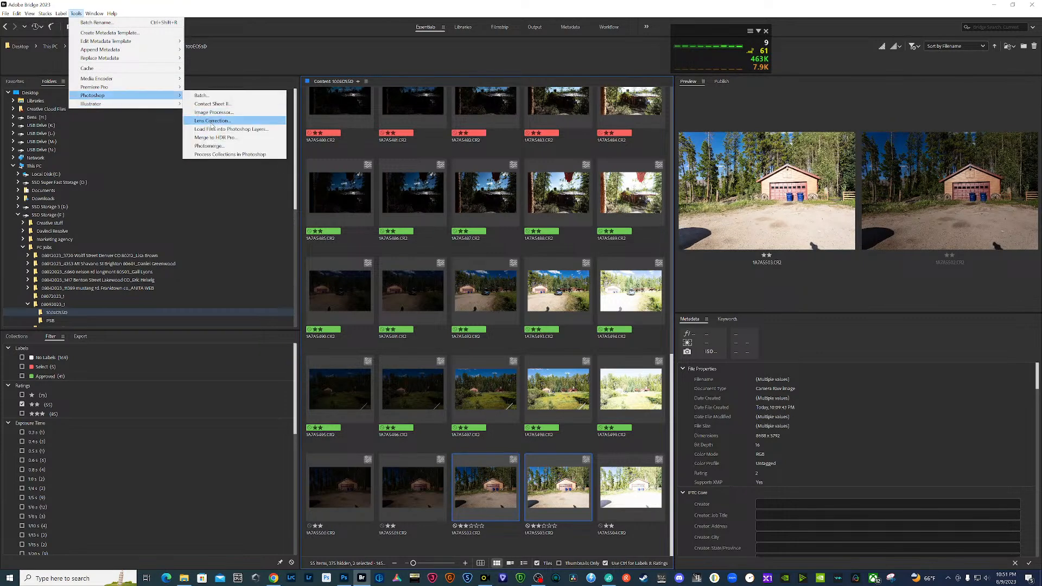
{"action": "left_click", "coordinate": [215, 128]}
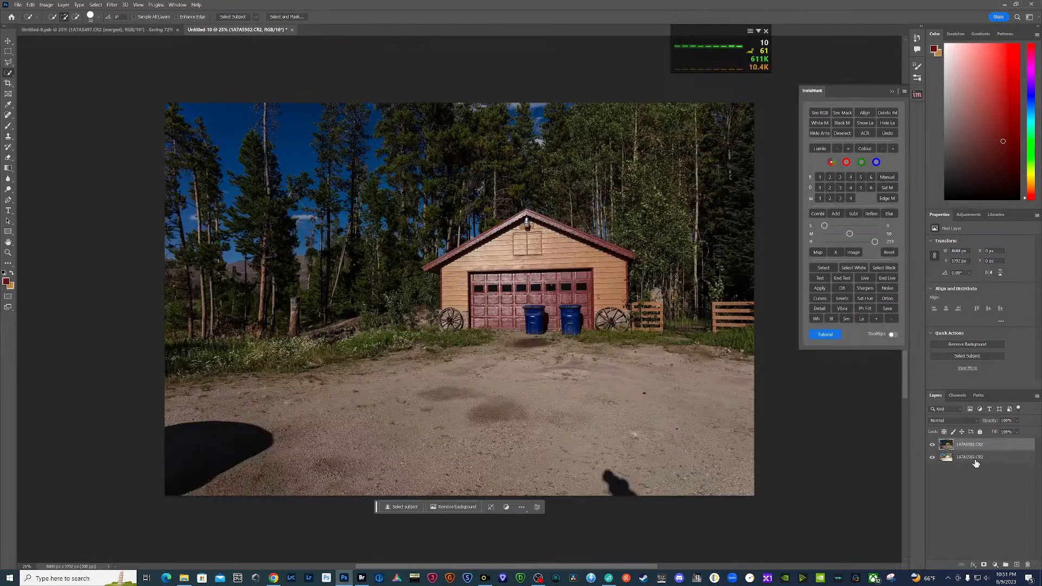
- Edit the darker garage layer in Camera Raw with exposure +1.00, contrast about -24, highlights -28, shadows +29 and blacks +30
{"action": "left_click", "coordinate": [932, 445]}
{"action": "left_click", "coordinate": [933, 445]}
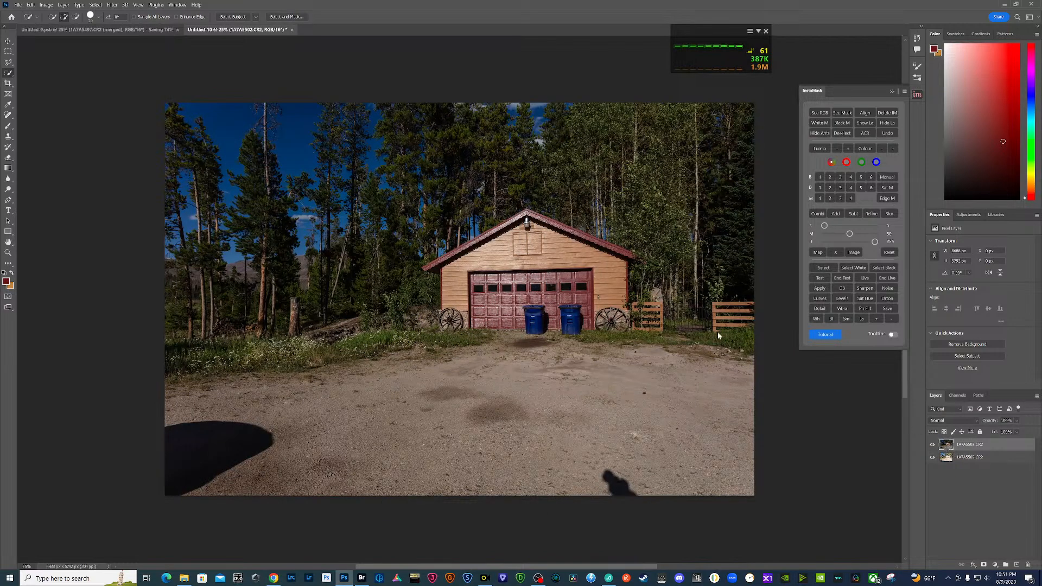
{"action": "key", "text": "ctrl+shift+a"}
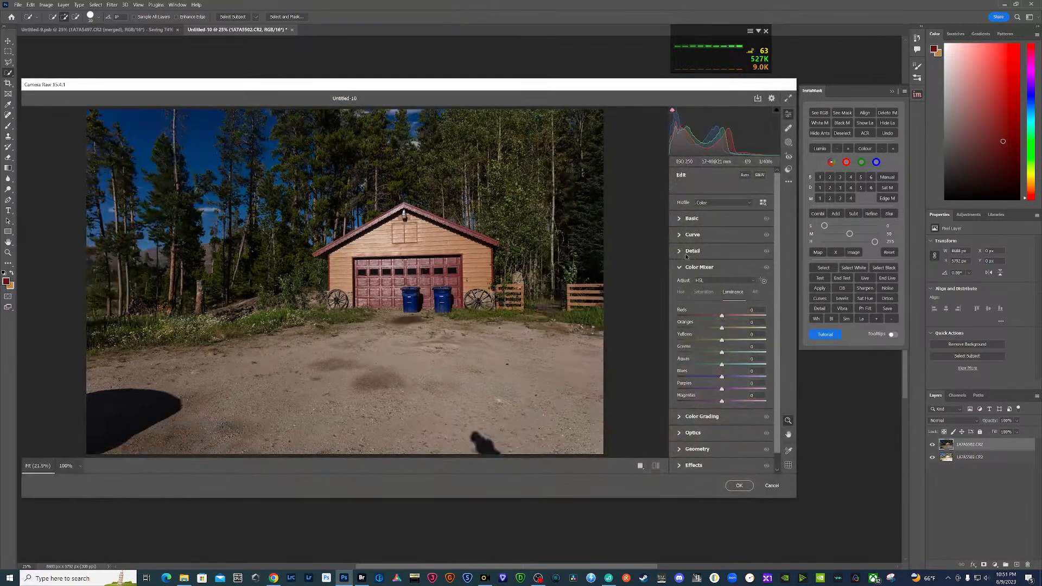
{"action": "left_click", "coordinate": [679, 219]}
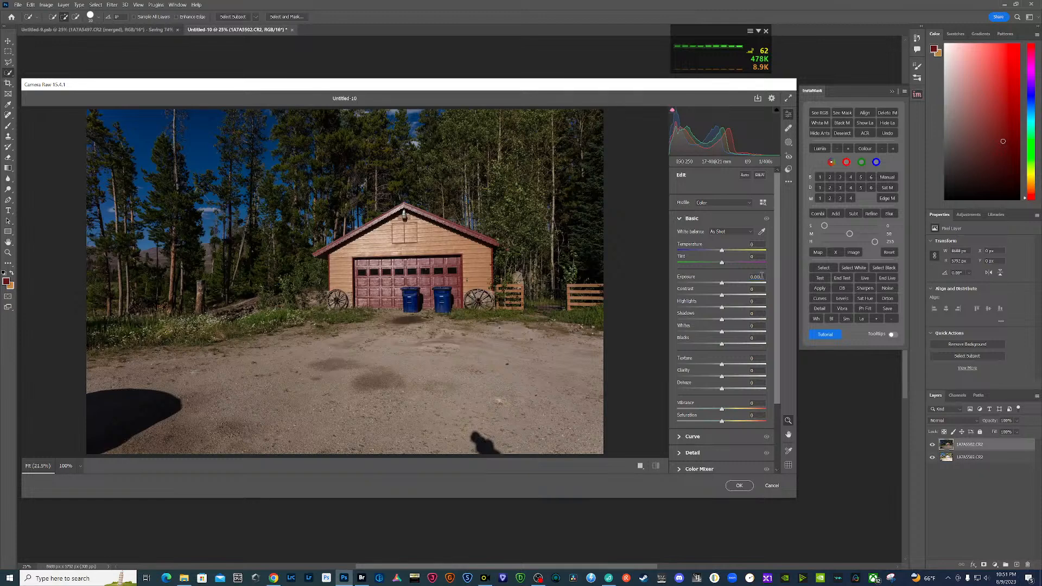
{"action": "left_click", "coordinate": [759, 277]}
{"action": "type", "text": "1"}
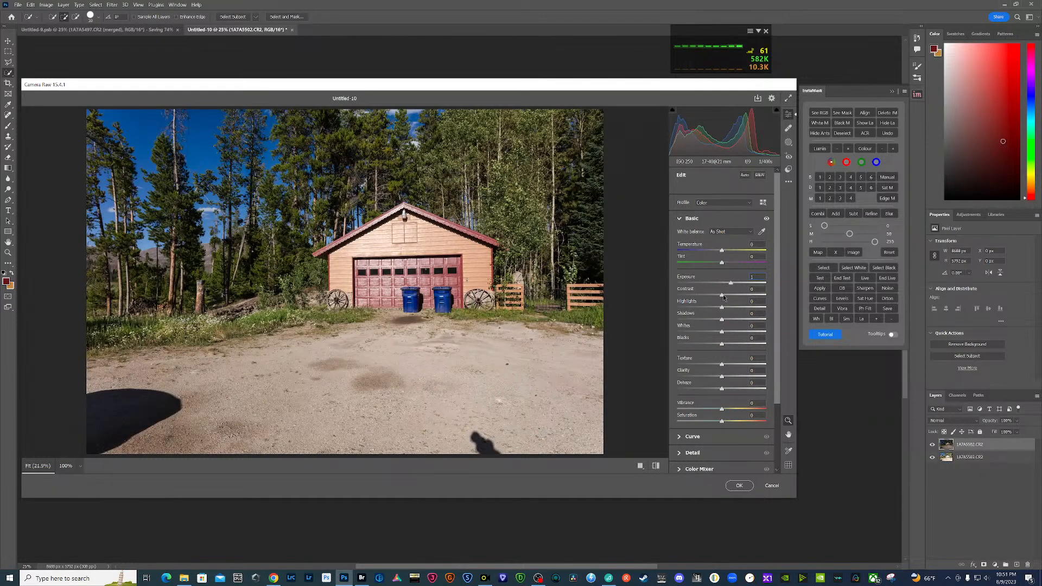
{"action": "left_click_drag", "start_coordinate": [723, 298], "coordinate": [736, 346]}
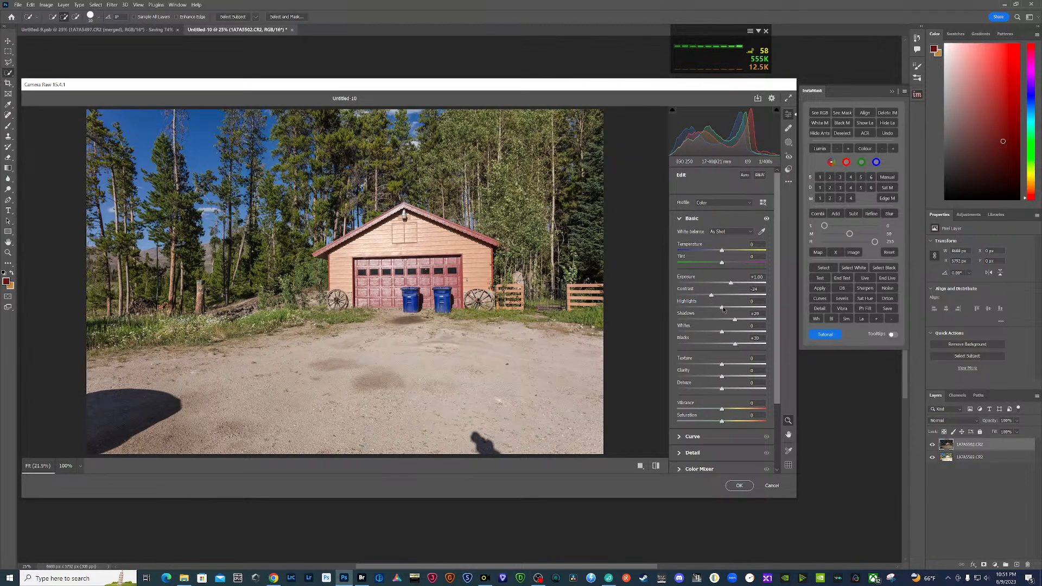
{"action": "left_click_drag", "start_coordinate": [722, 307], "coordinate": [709, 309]}
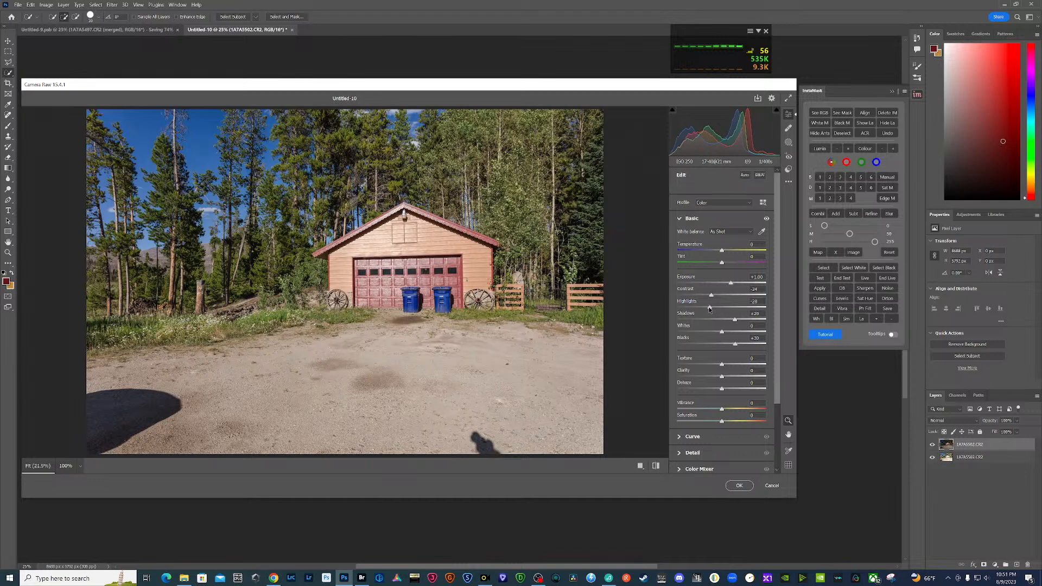
{"action": "left_click", "coordinate": [740, 485]}
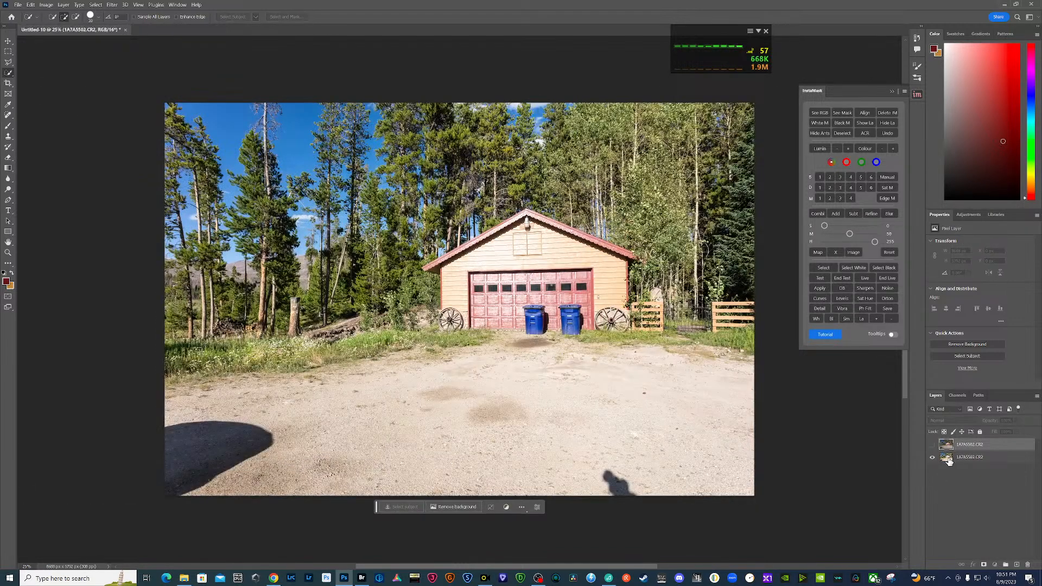
- Mask the darker garage layer with a level 3 InstaMask selection from the brighter layer, and merge everything into a new top layer, keeping the originals
{"action": "left_click", "coordinate": [841, 177]}
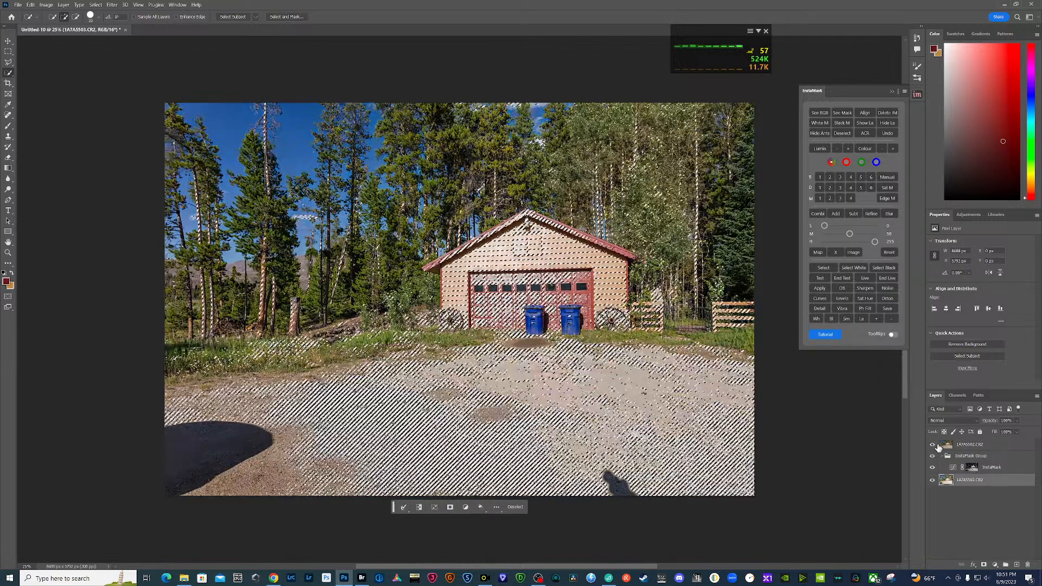
{"action": "left_click", "coordinate": [984, 565]}
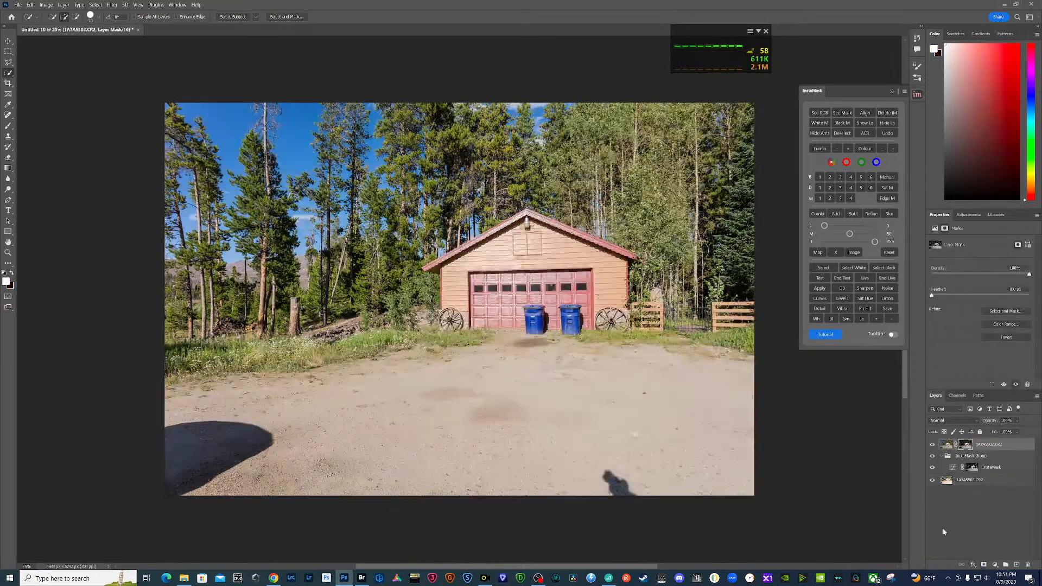
{"action": "left_click", "coordinate": [970, 480]}
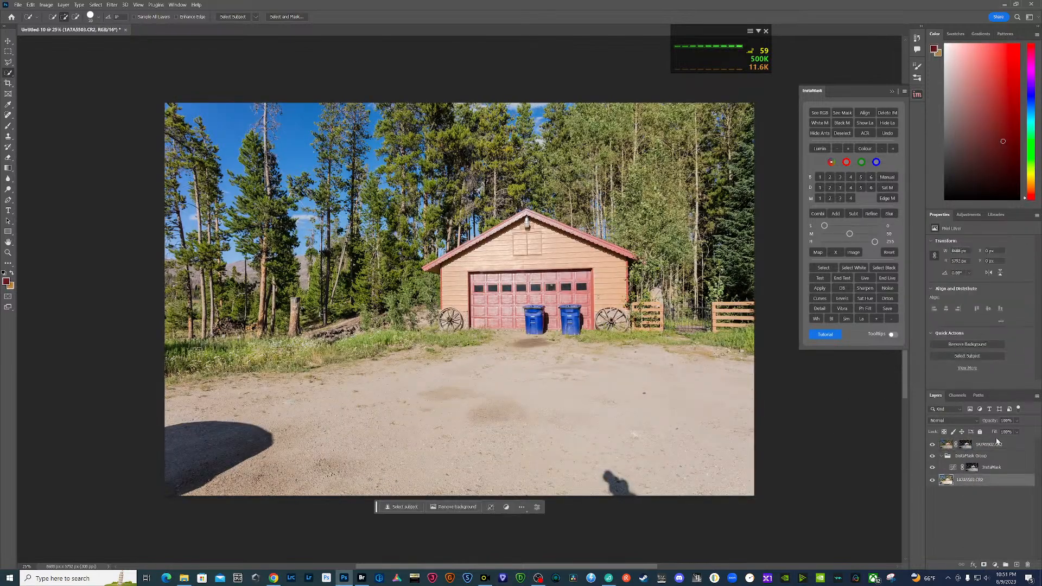
{"action": "left_click", "coordinate": [999, 445], "text": "shift"}
{"action": "right_click", "coordinate": [999, 444]}
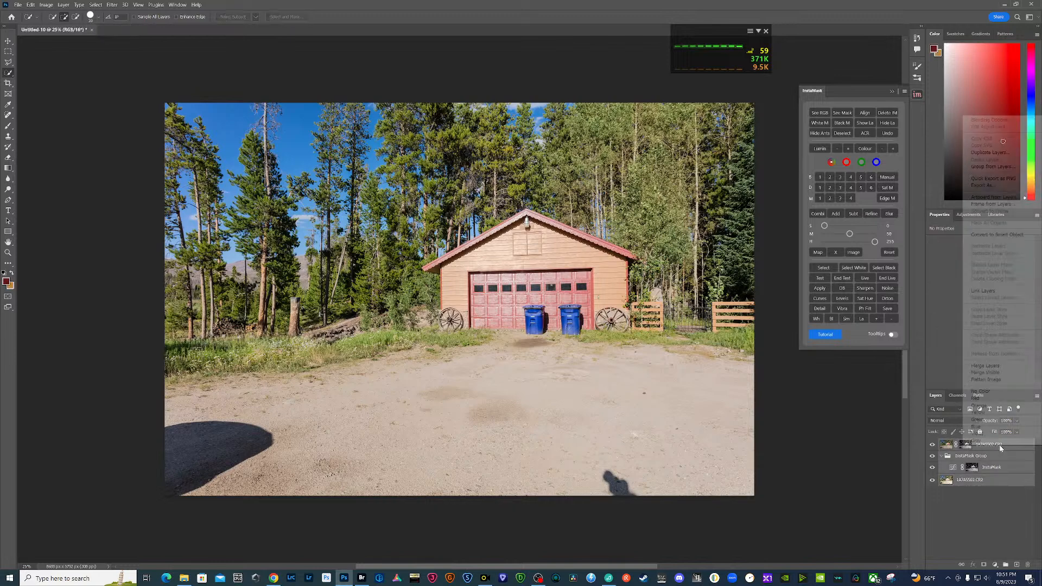
{"action": "left_click", "coordinate": [1002, 372], "text": "alt"}
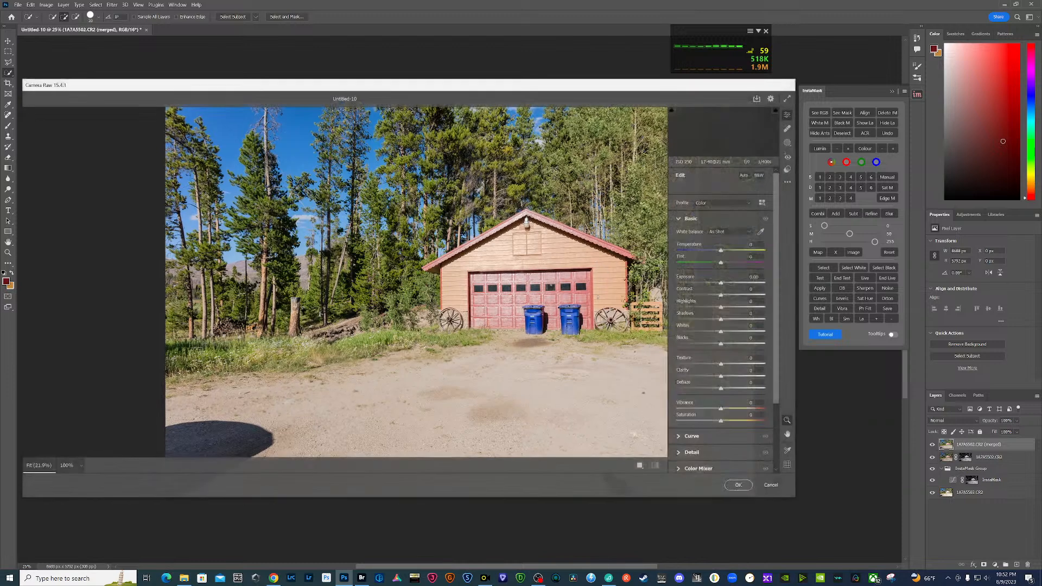
- Adjust the merged garage layer in Camera Raw with exposure about +0.43, contrast +20, shadows +25, blacks +19 and highlights about -94
{"action": "key", "text": "ctrl+shift+a"}
{"action": "left_click_drag", "start_coordinate": [722, 298], "coordinate": [726, 283]}
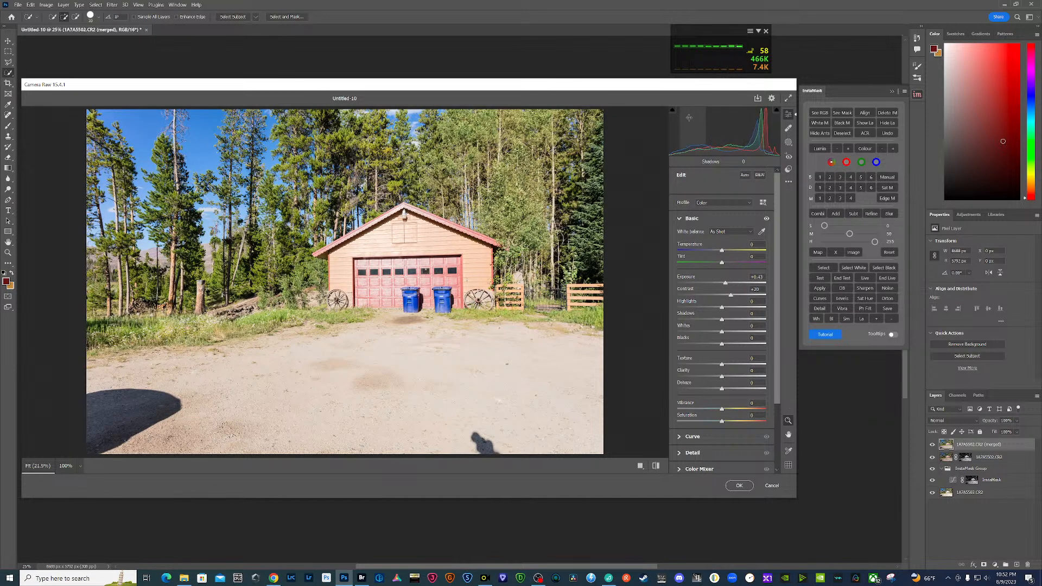
{"action": "left_click_drag", "start_coordinate": [722, 320], "coordinate": [726, 344]}
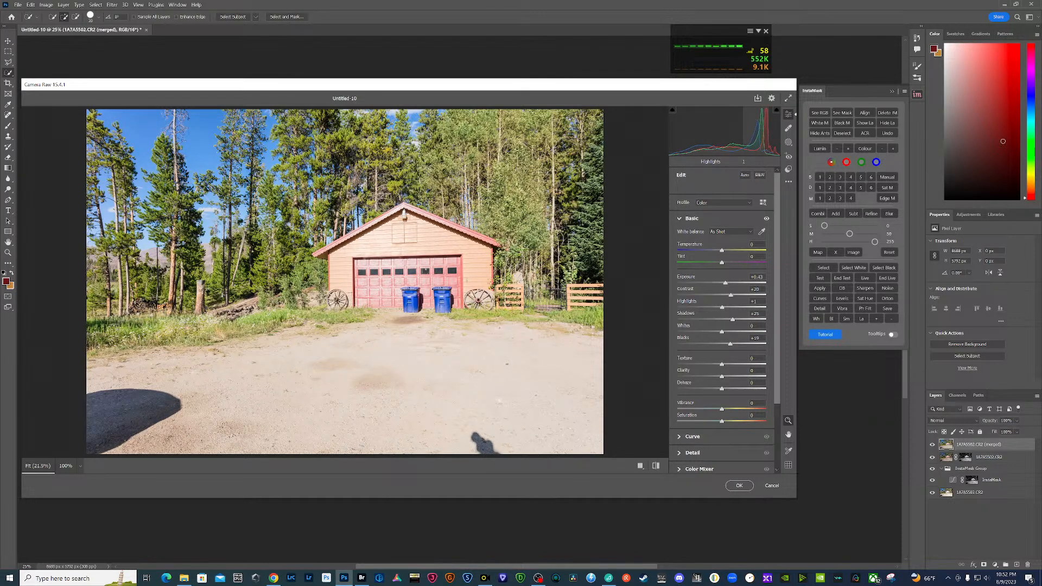
{"action": "left_click_drag", "start_coordinate": [760, 130], "coordinate": [736, 133]}
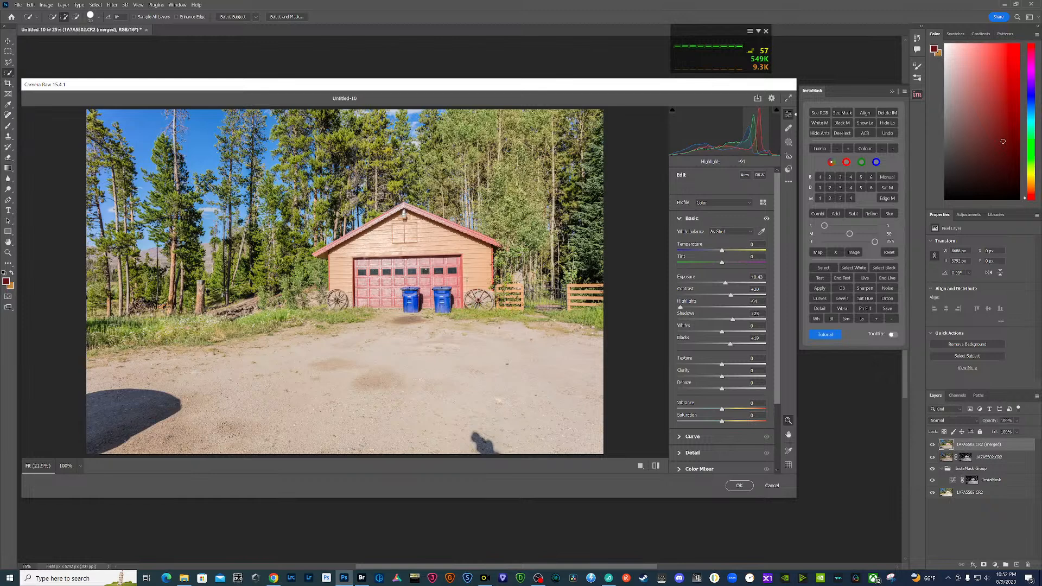
{"action": "left_click_drag", "start_coordinate": [736, 134], "coordinate": [739, 134]}
- Sharpen the merged garage image by about 88 with masking around 61, and straighten it with the Vertical Upright correction
{"action": "scroll", "coordinate": [688, 423], "scroll_direction": "down", "scroll_amount": 3}
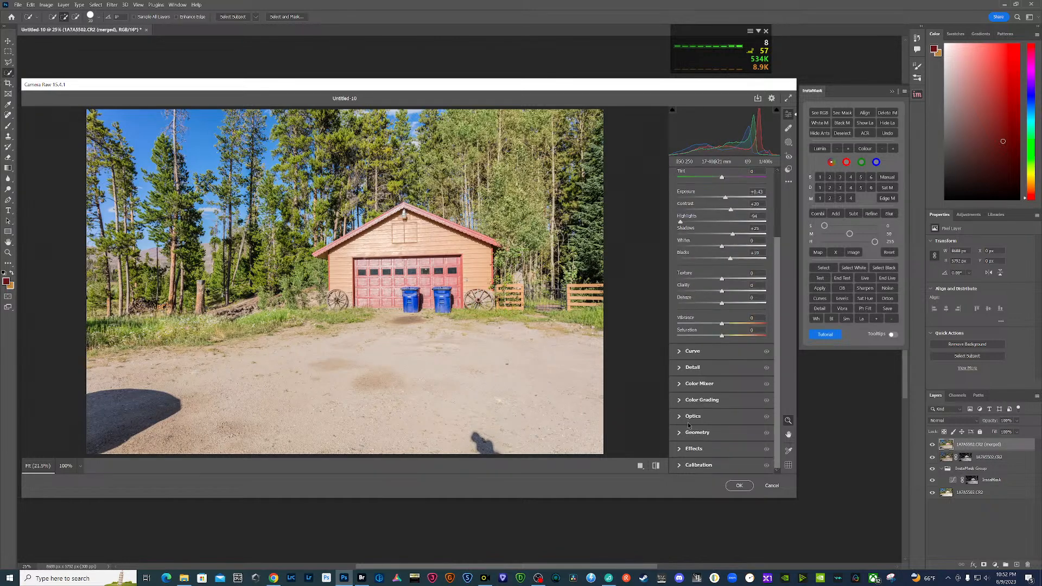
{"action": "left_click", "coordinate": [682, 371]}
{"action": "left_click_drag", "start_coordinate": [679, 272], "coordinate": [731, 272]}
{"action": "left_click", "coordinate": [680, 308], "text": "alt"}
{"action": "left_click_drag", "start_coordinate": [679, 308], "coordinate": [732, 308]}
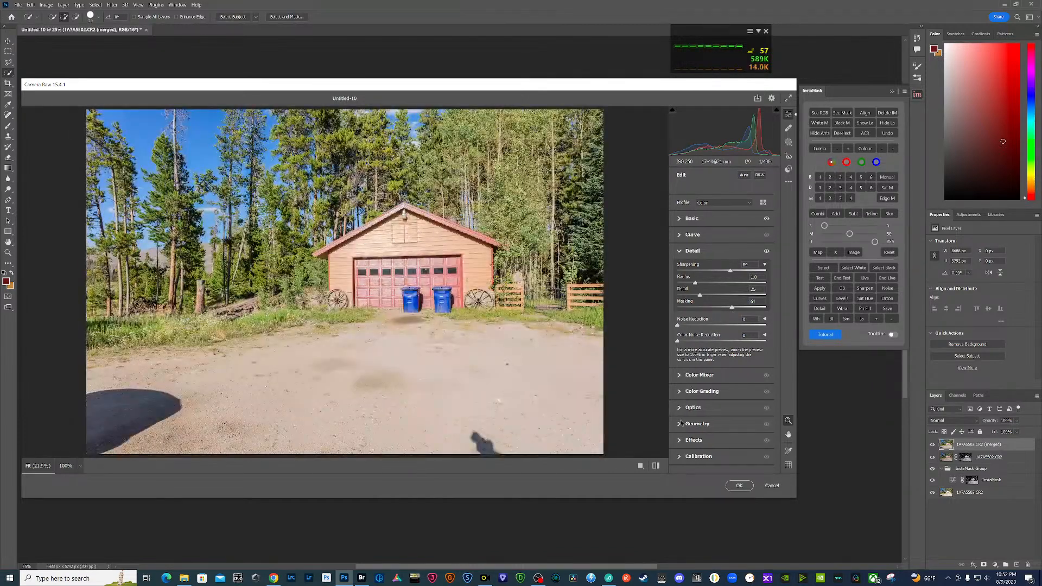
{"action": "left_click", "coordinate": [682, 424]}
{"action": "left_click", "coordinate": [735, 331]}
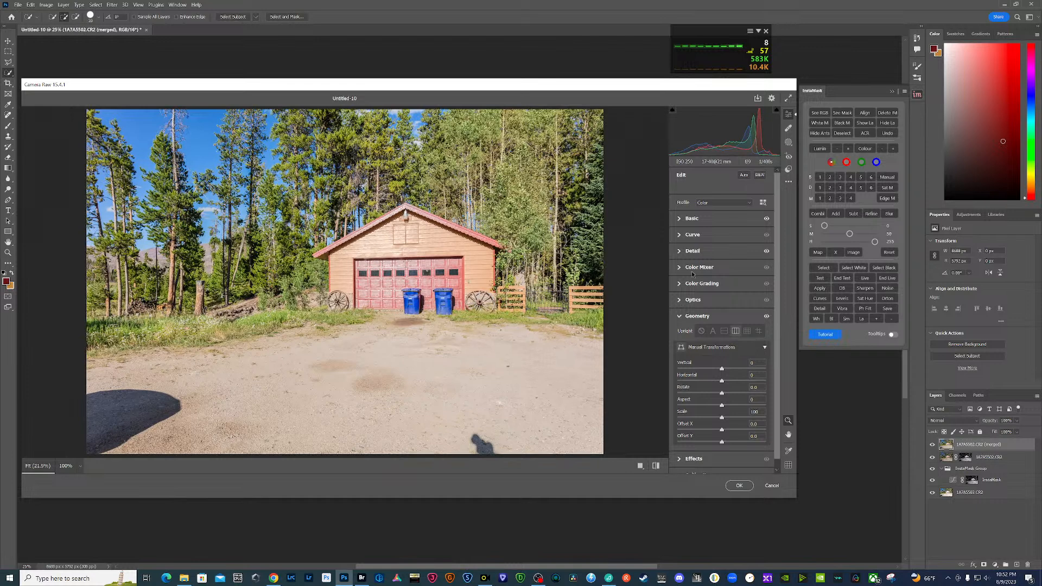
- Slightly reduce the saturation of the yellows and greens in the garage image with the Color Mixer's targeted adjustment
{"action": "left_click", "coordinate": [678, 267]}
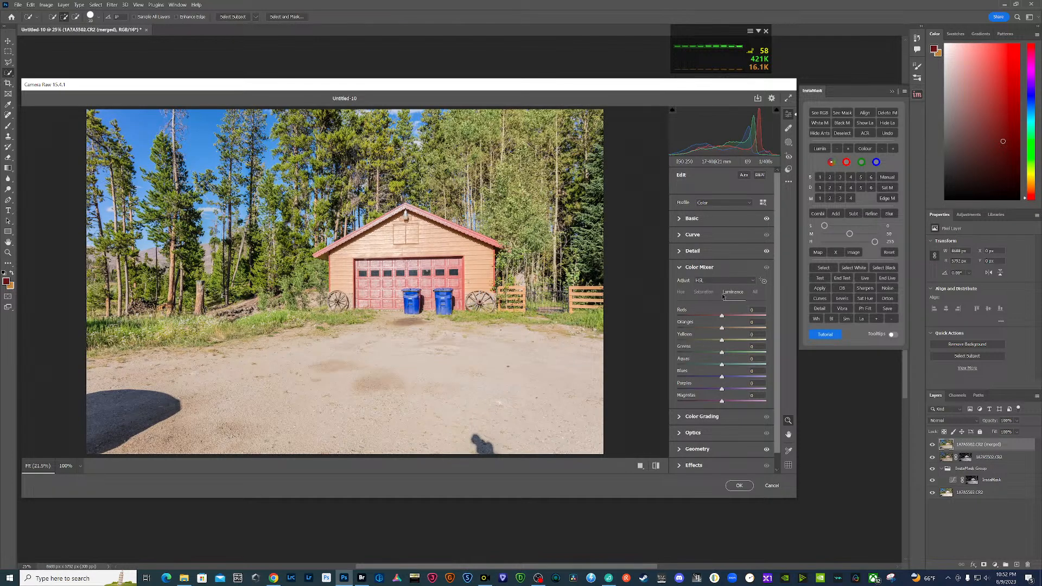
{"action": "left_click", "coordinate": [704, 292]}
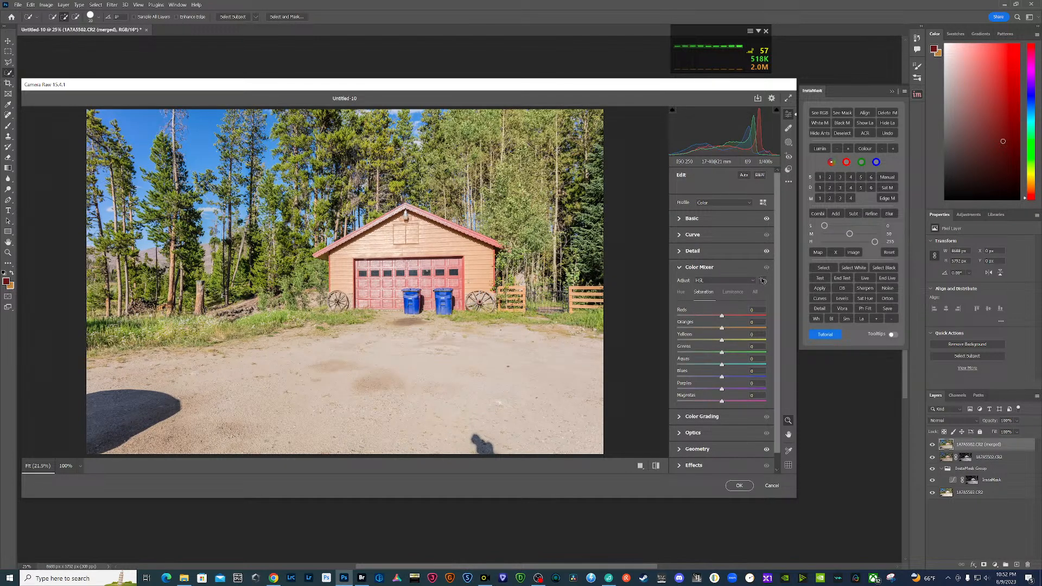
{"action": "left_click", "coordinate": [763, 280]}
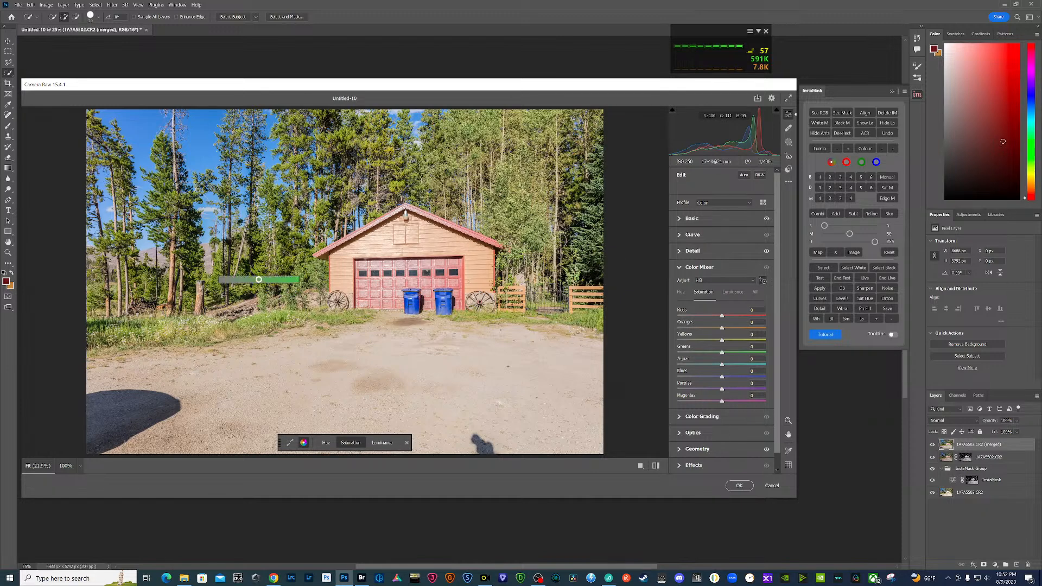
{"action": "left_click_drag", "start_coordinate": [259, 280], "coordinate": [257, 280]}
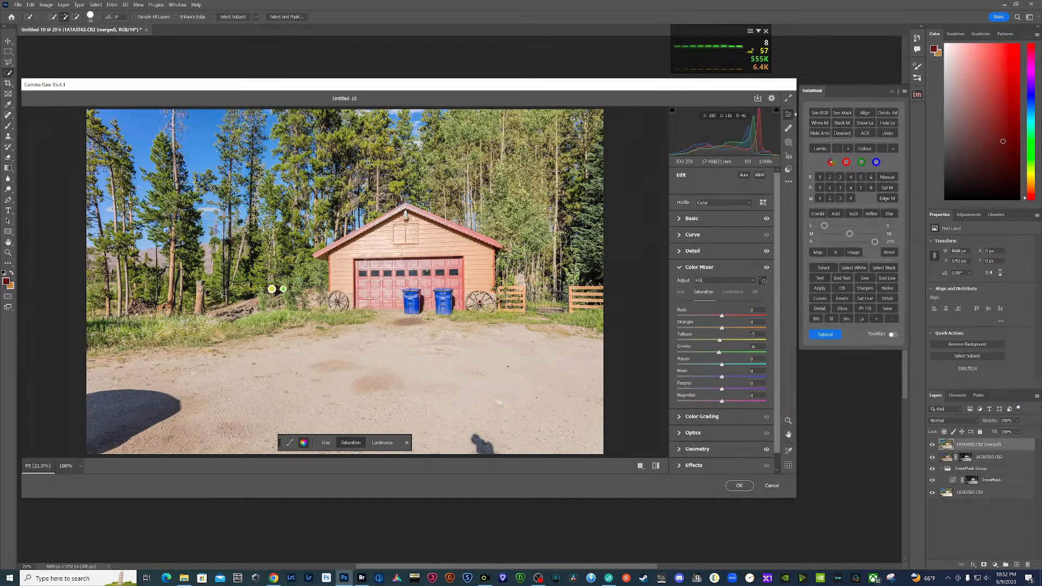
{"action": "left_click_drag", "start_coordinate": [383, 293], "coordinate": [382, 293]}
- Darken the driveway by lowering the Color Mixer luminance to oranges -12 and yellows -7, and apply the Camera Raw edits
{"action": "left_click", "coordinate": [733, 291]}
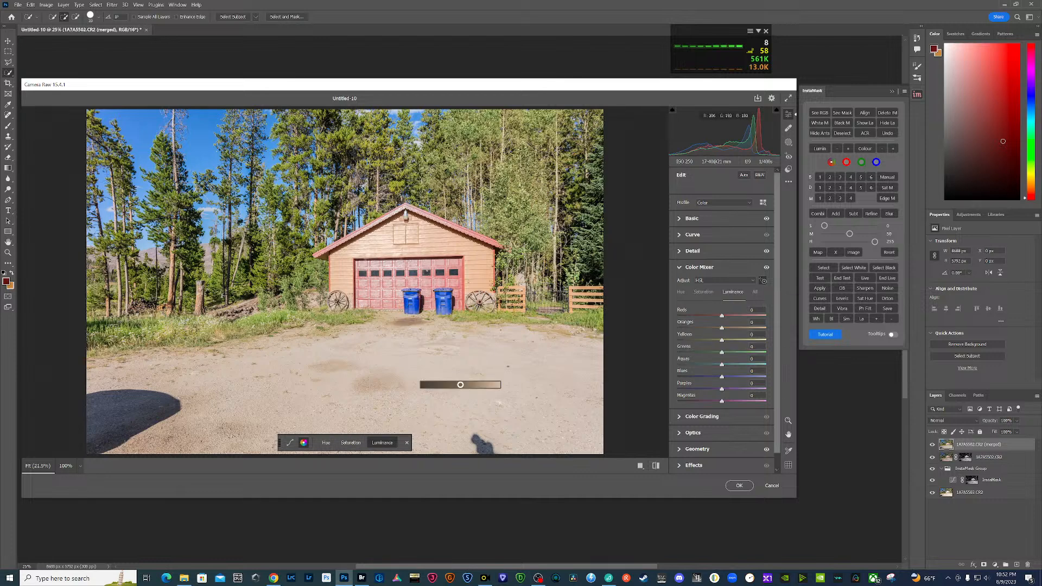
{"action": "left_click_drag", "start_coordinate": [458, 385], "coordinate": [456, 386]}
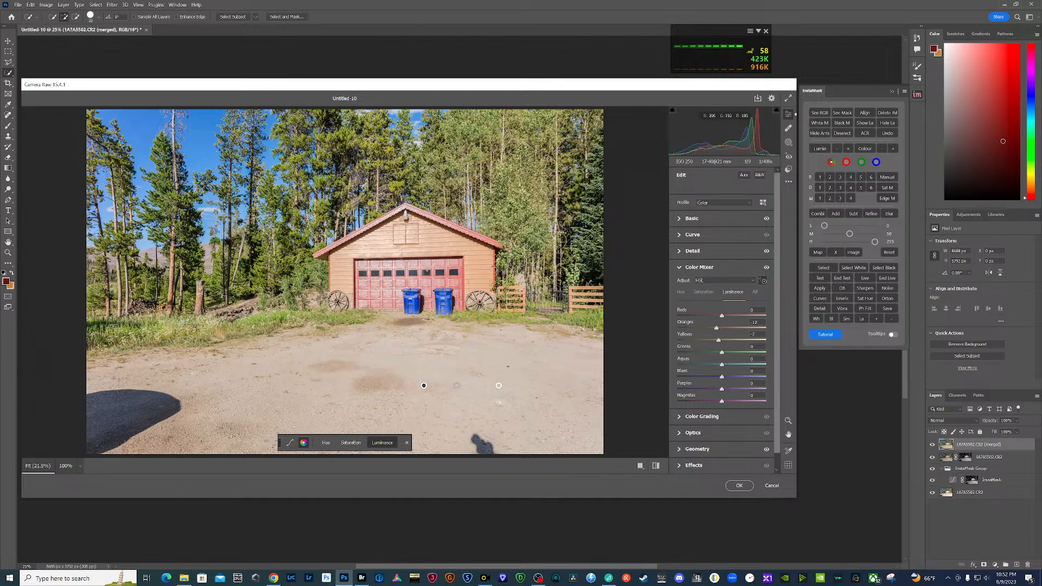
{"action": "left_click", "coordinate": [742, 487]}
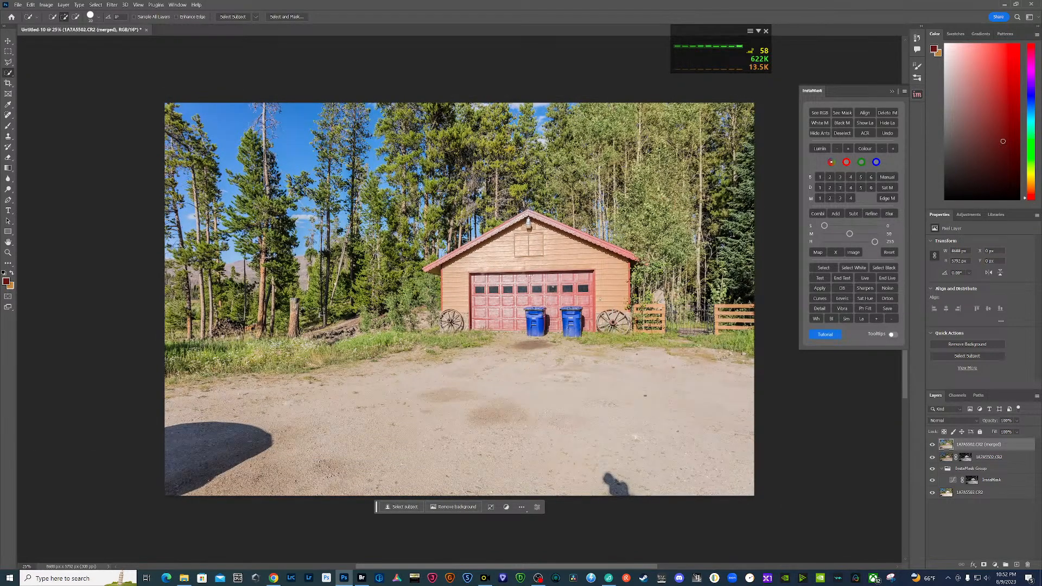
- Close the garage document, saving it as Untitled-10 in Large Document Format (PSB) in the job's PSB folder
{"action": "left_click", "coordinate": [147, 30]}
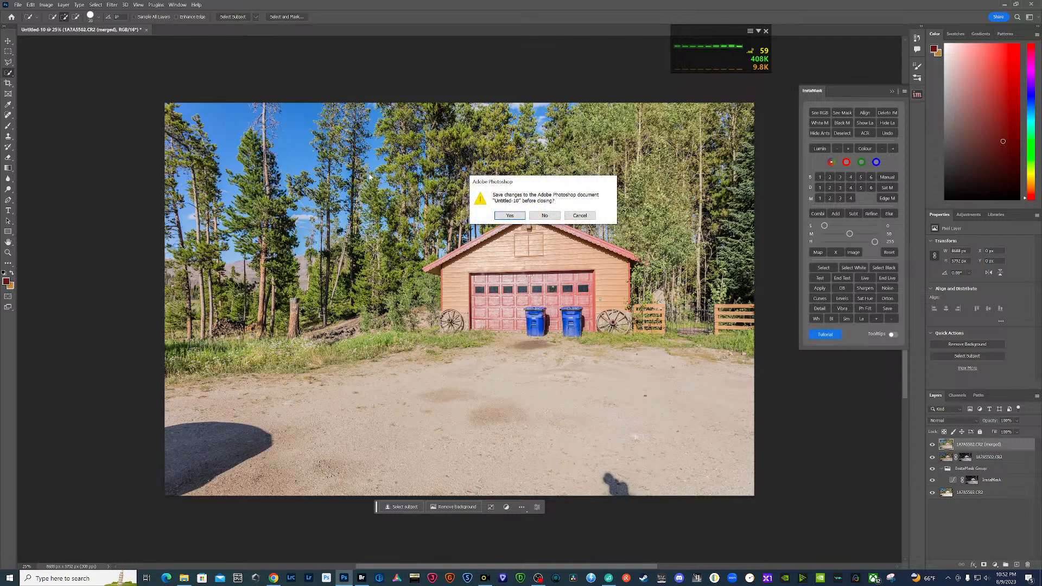
{"action": "left_click", "coordinate": [505, 216]}
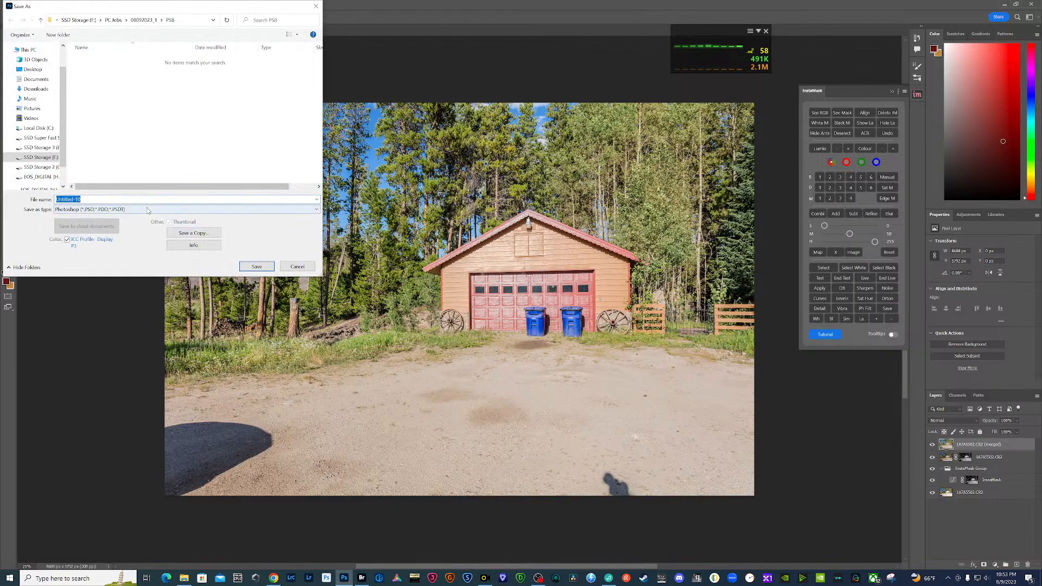
{"action": "left_click", "coordinate": [149, 210]}
{"action": "left_click", "coordinate": [141, 226]}
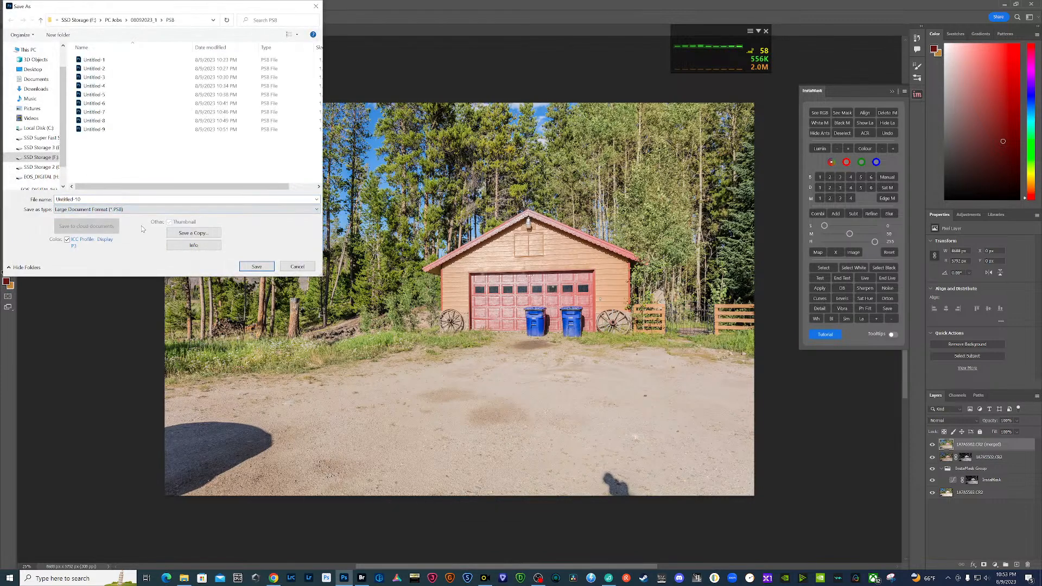
{"action": "left_click", "coordinate": [251, 267]}
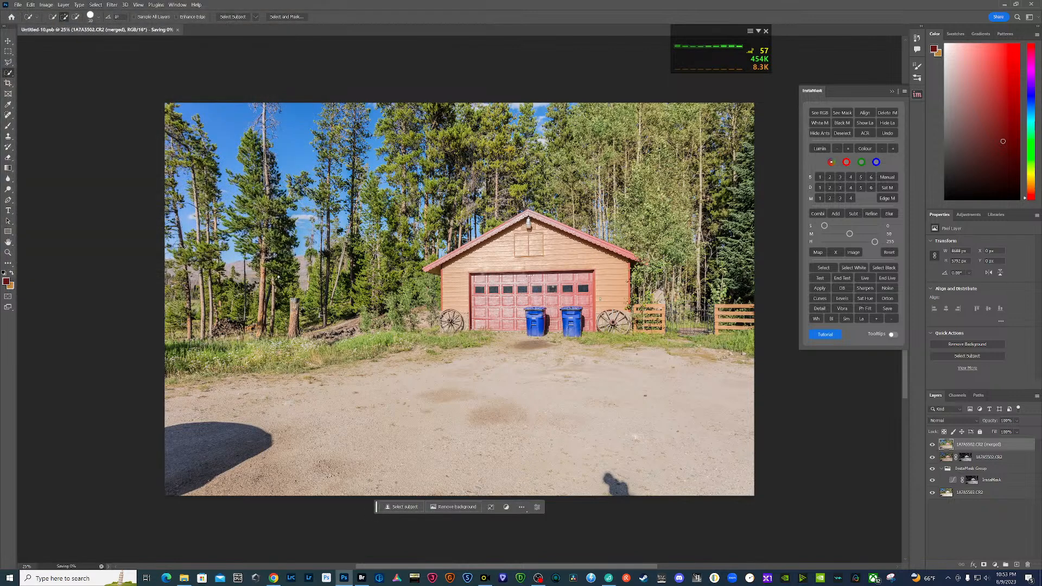
- Switch to Bridge and label all five garage bracket exposures as Approved
{"action": "left_click", "coordinate": [359, 582]}
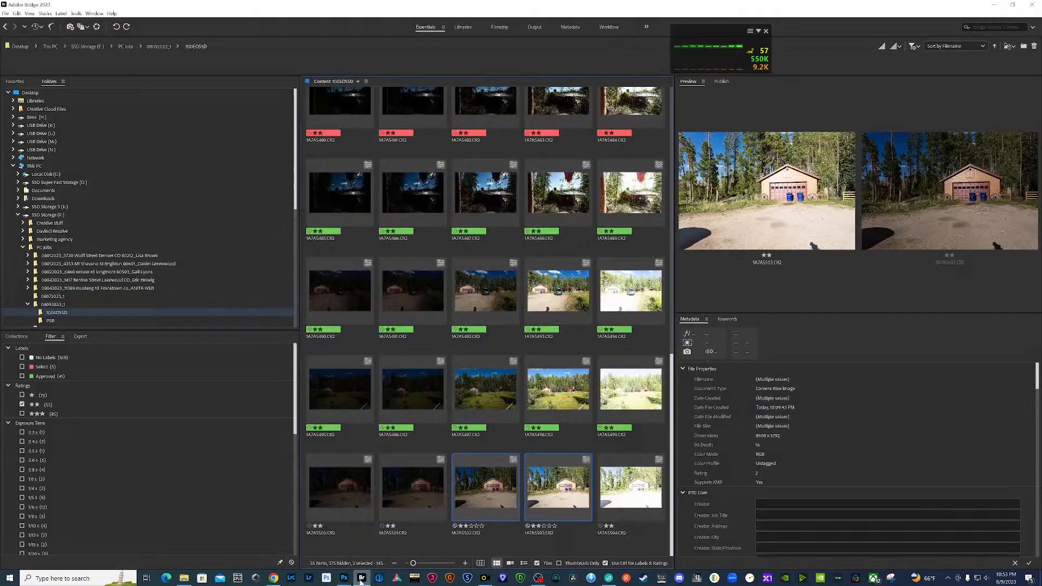
{"action": "left_click", "coordinate": [337, 496]}
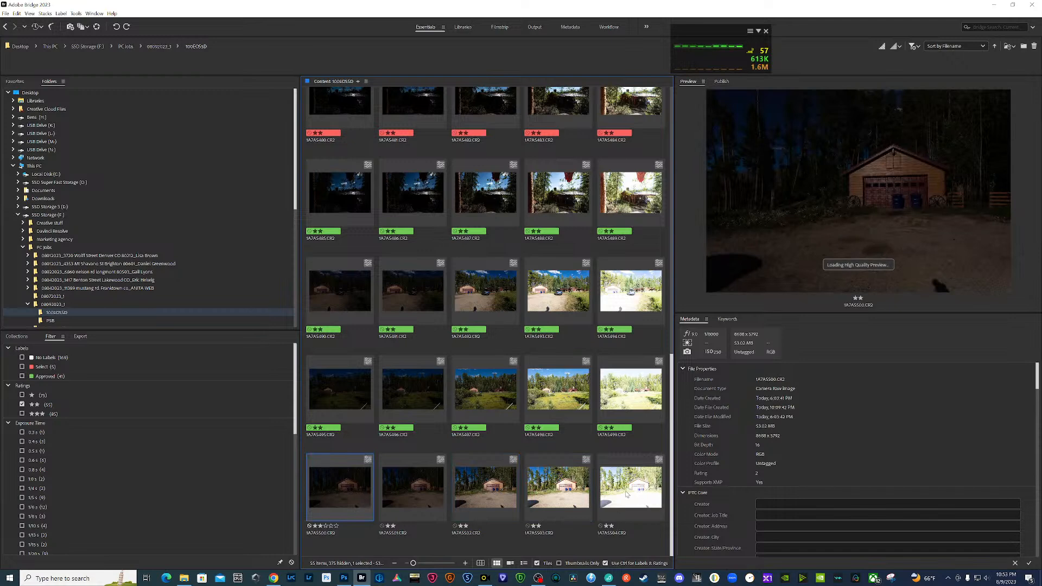
{"action": "left_click", "coordinate": [630, 488], "text": "shift"}
{"action": "right_click", "coordinate": [628, 491]}
{"action": "mouse_move", "coordinate": [660, 468]}
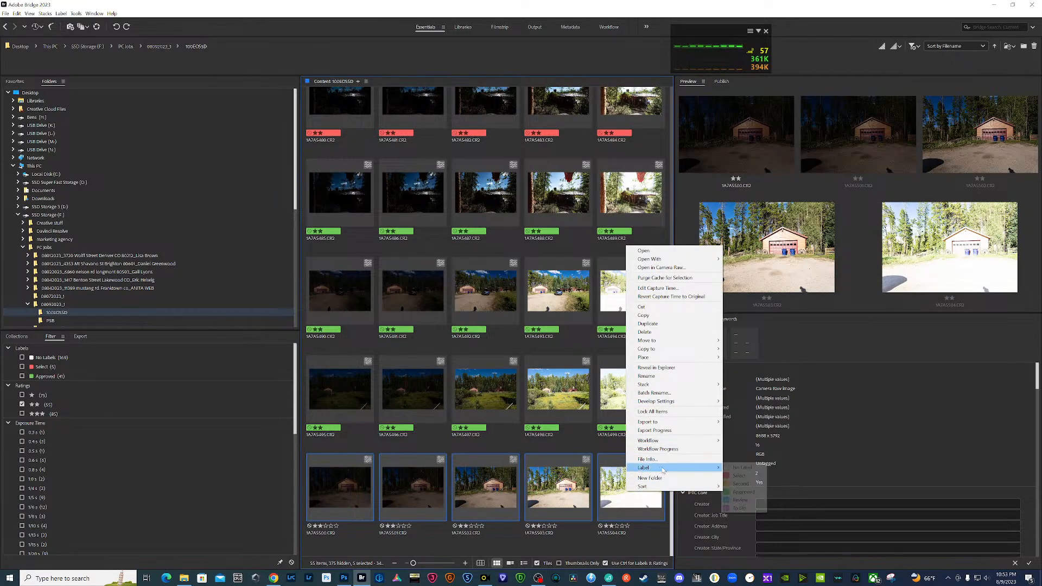
{"action": "left_click", "coordinate": [750, 493]}
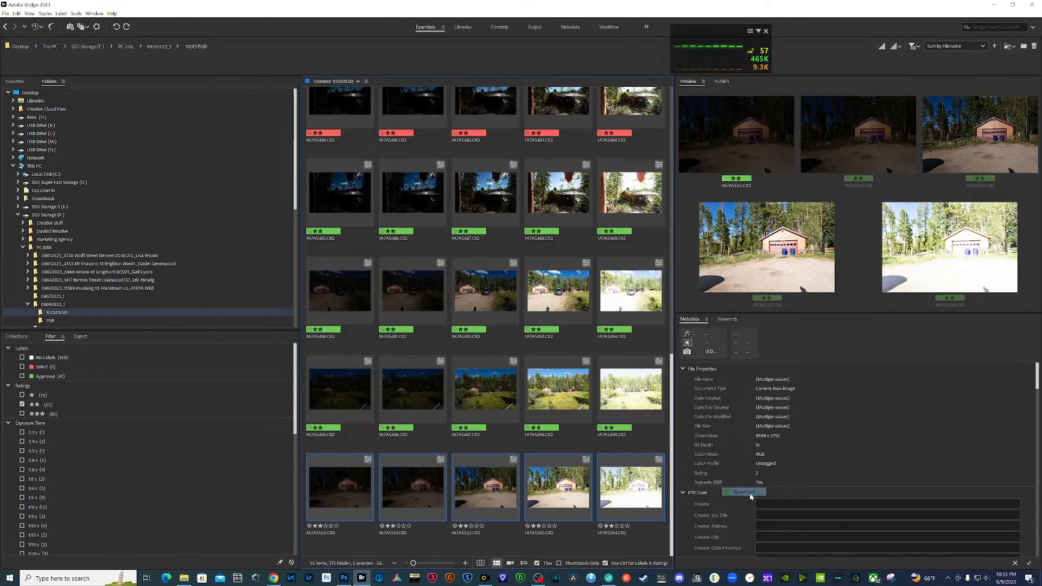
- Show the job's PSB folder with the saved composites in Bridge
{"action": "left_click", "coordinate": [50, 321]}
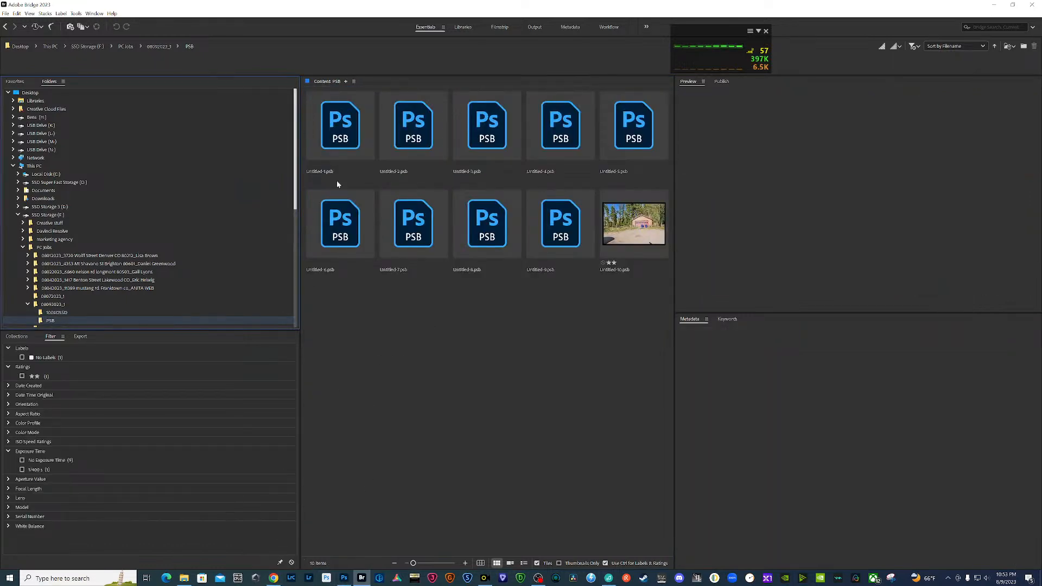
{"action": "left_click", "coordinate": [344, 578]}
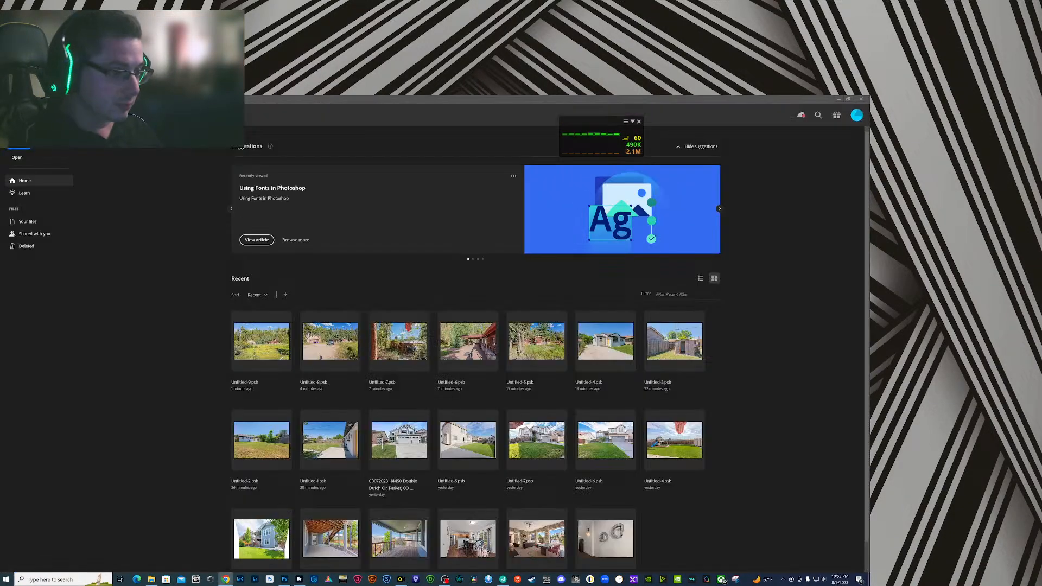
{"action": "left_click", "coordinate": [299, 580]}
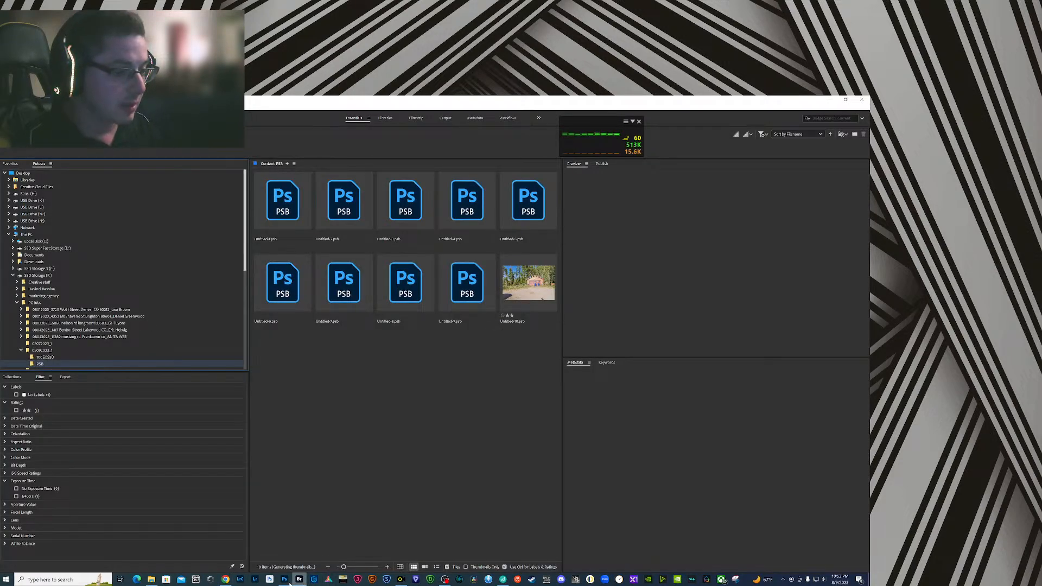
{"action": "left_click", "coordinate": [286, 581]}
{"action": "left_click", "coordinate": [299, 580]}
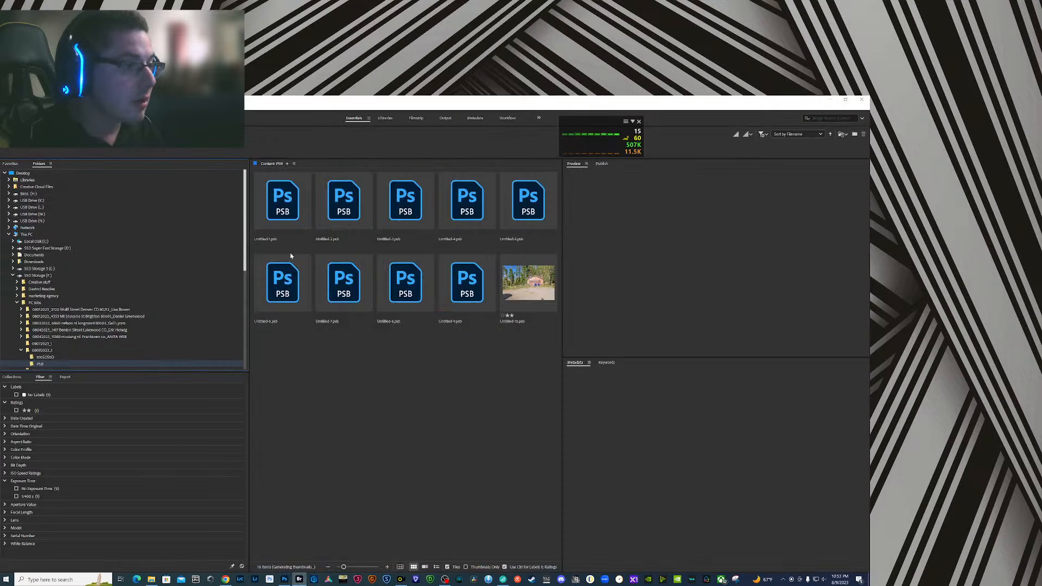
- Run Photoshop's Image Processor on all ten PSB files, saving JPEGs in the same location with Resize to Fit turned off
{"action": "left_click", "coordinate": [292, 213]}
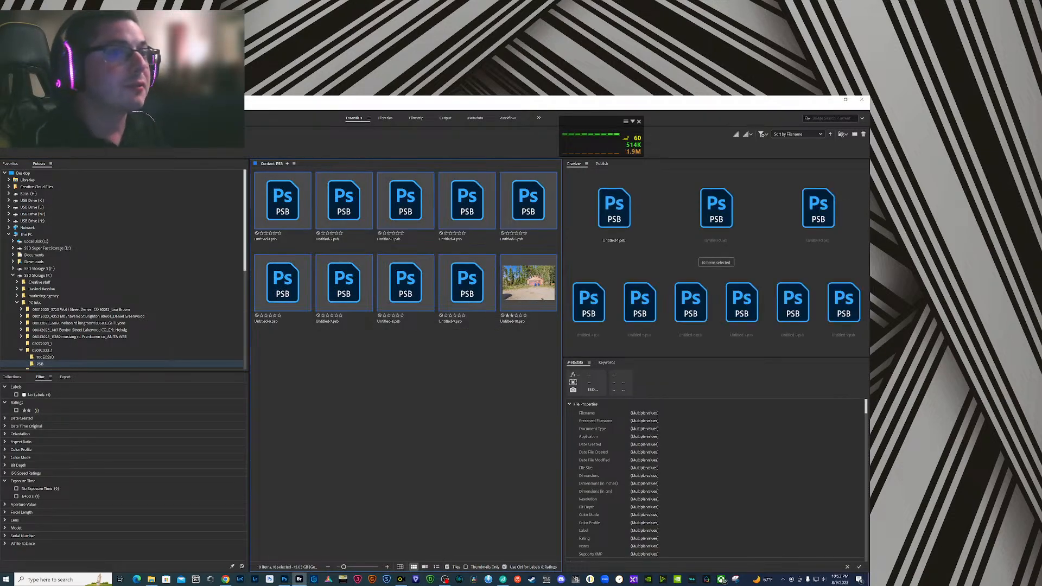
{"action": "left_click", "coordinate": [62, 107]}
{"action": "mouse_move", "coordinate": [98, 175]}
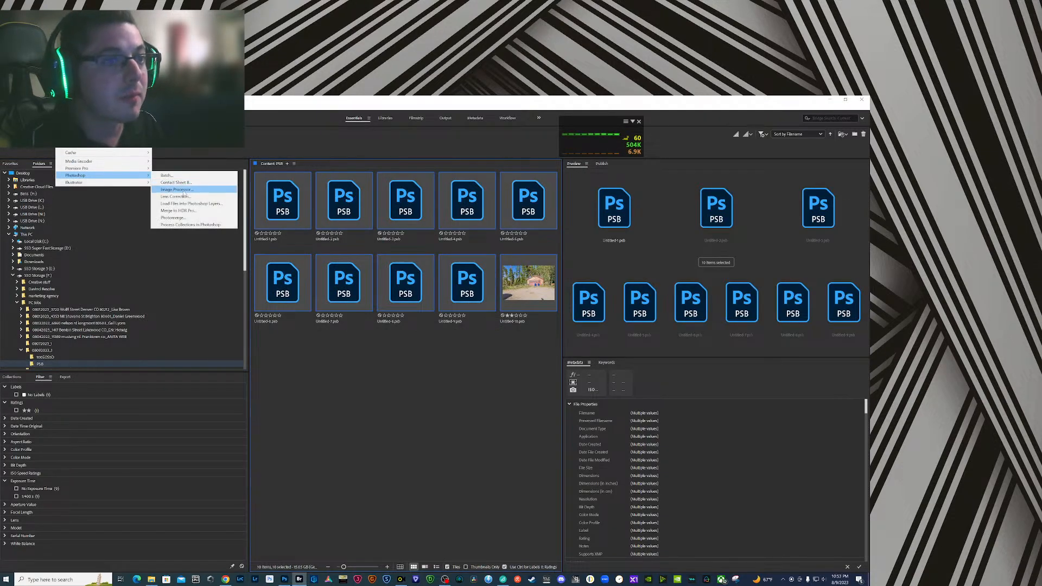
{"action": "left_click", "coordinate": [182, 190]}
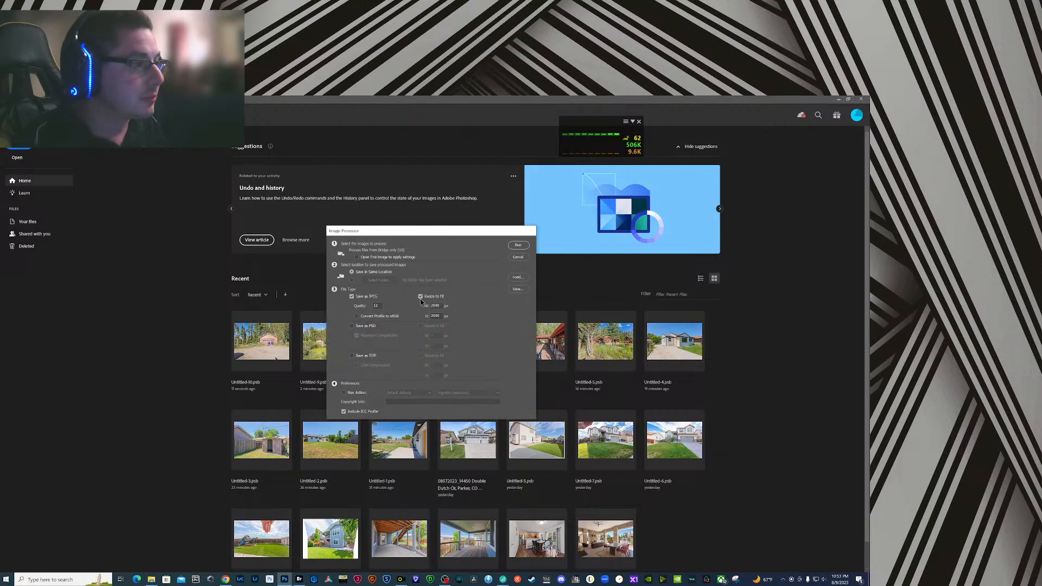
{"action": "left_click", "coordinate": [421, 297]}
{"action": "left_click", "coordinate": [523, 246]}
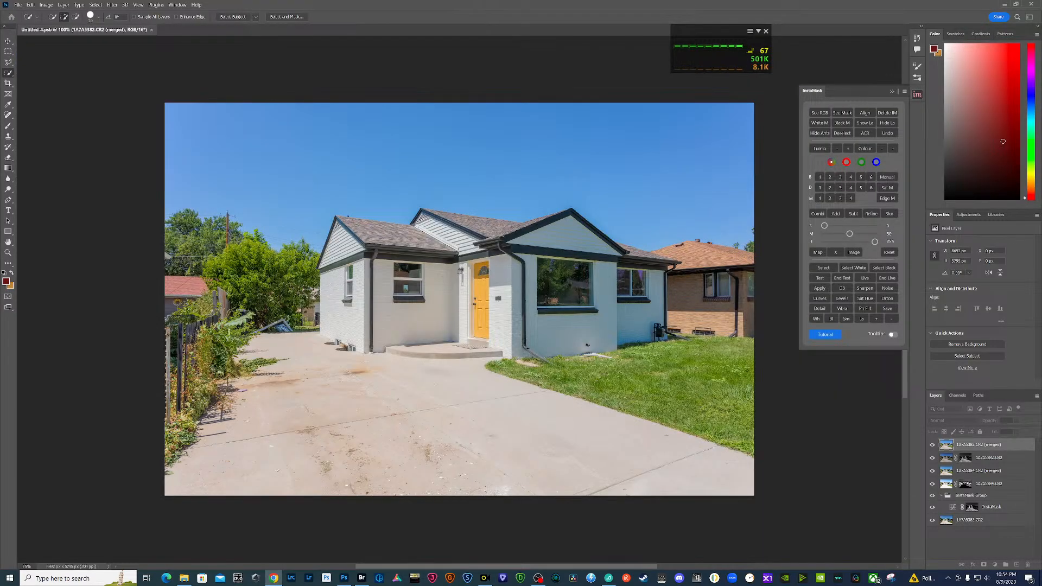
{"action": "key", "text": "ctrl+w"}
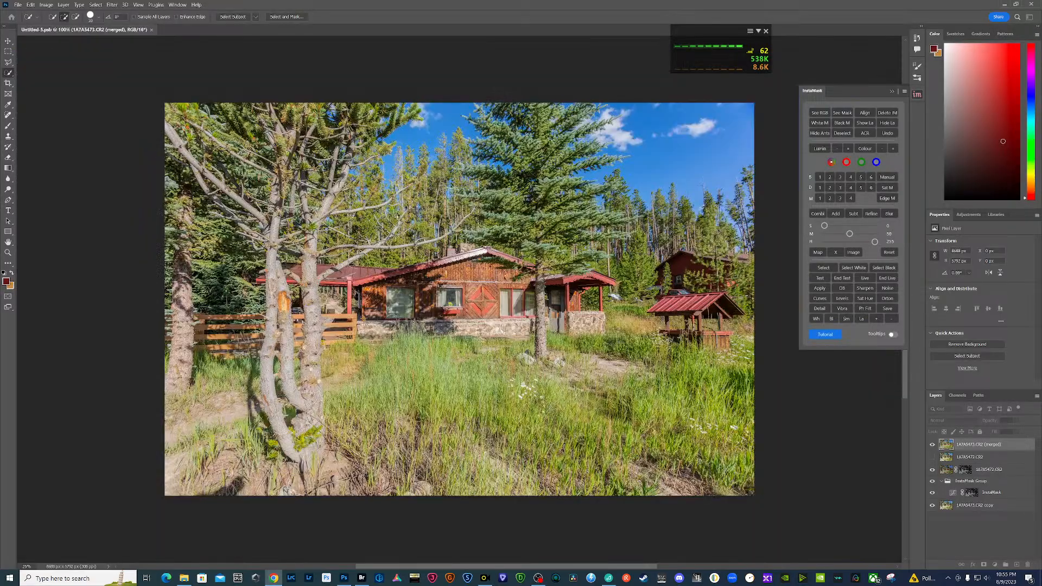
{"action": "key", "text": "ctrl+w"}
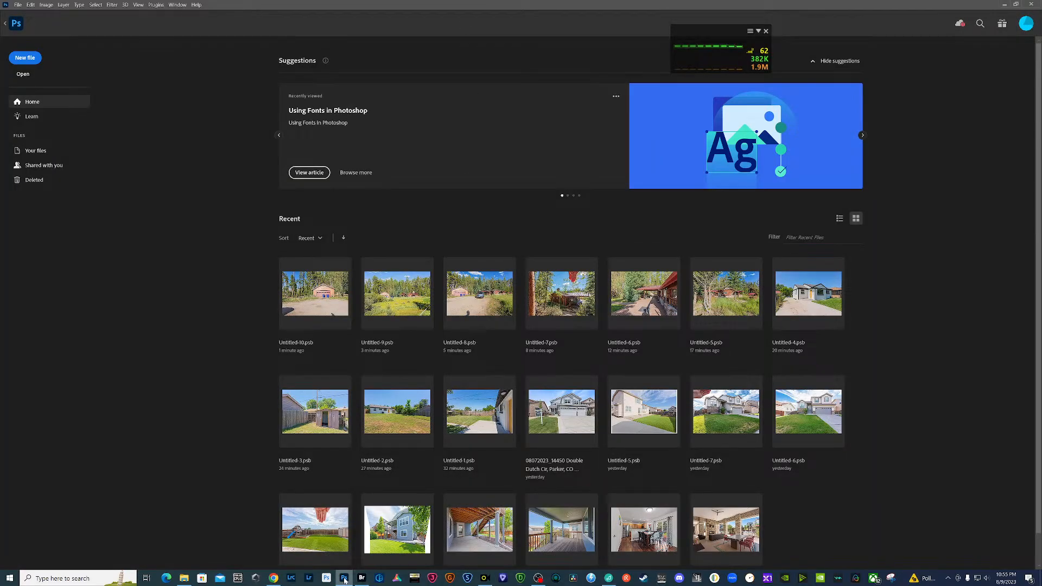
{"action": "left_click", "coordinate": [362, 579]}
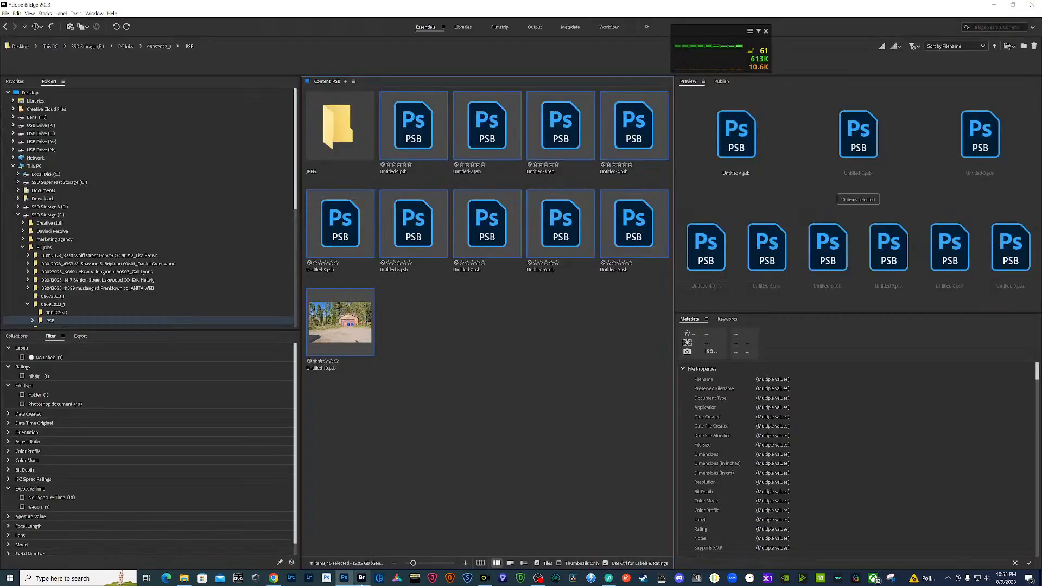
{"action": "left_click", "coordinate": [344, 579]}
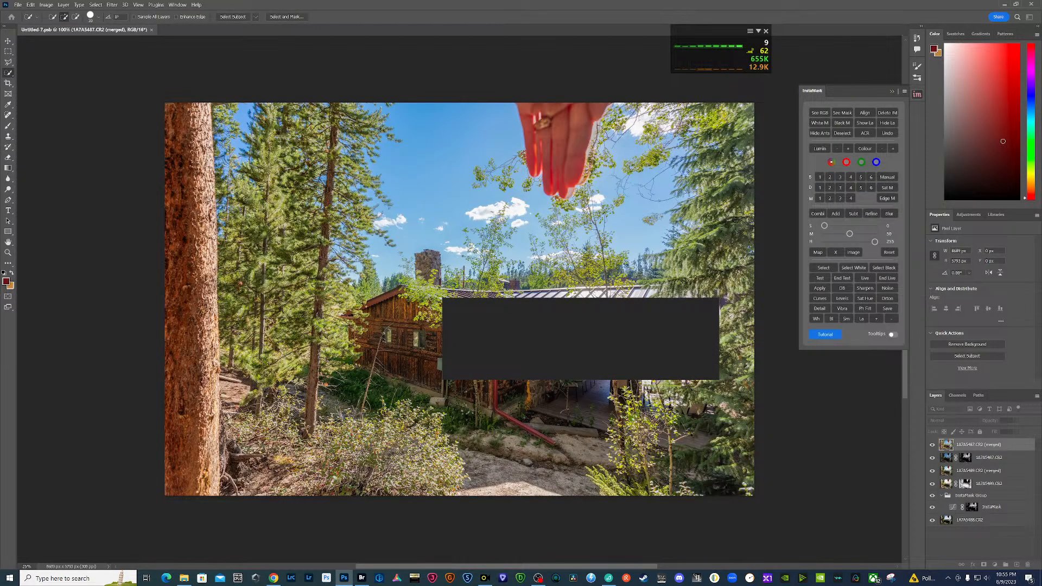
{"action": "key", "text": "ctrl+w"}
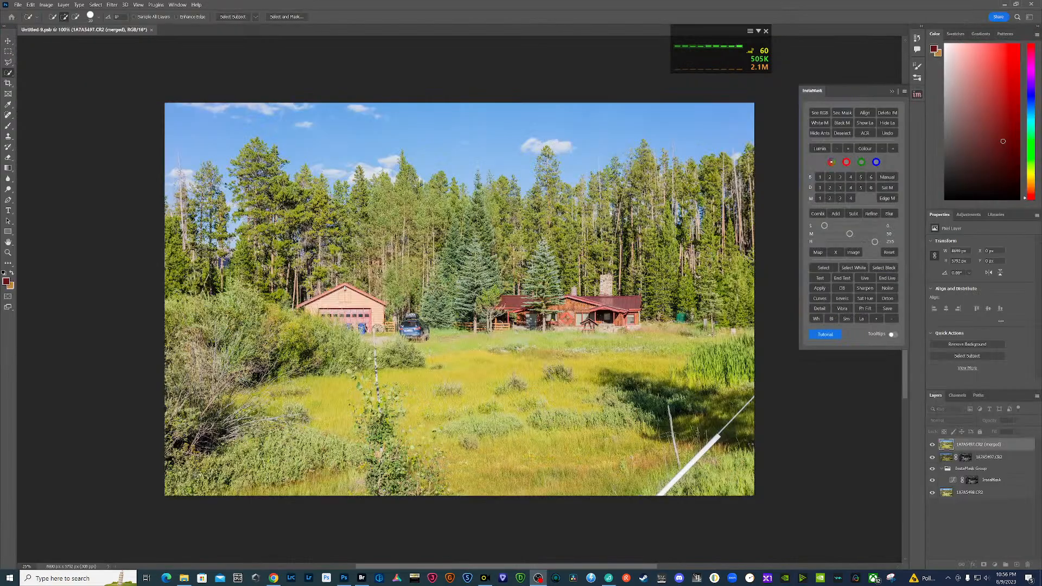
{"action": "key", "text": "ctrl+w"}
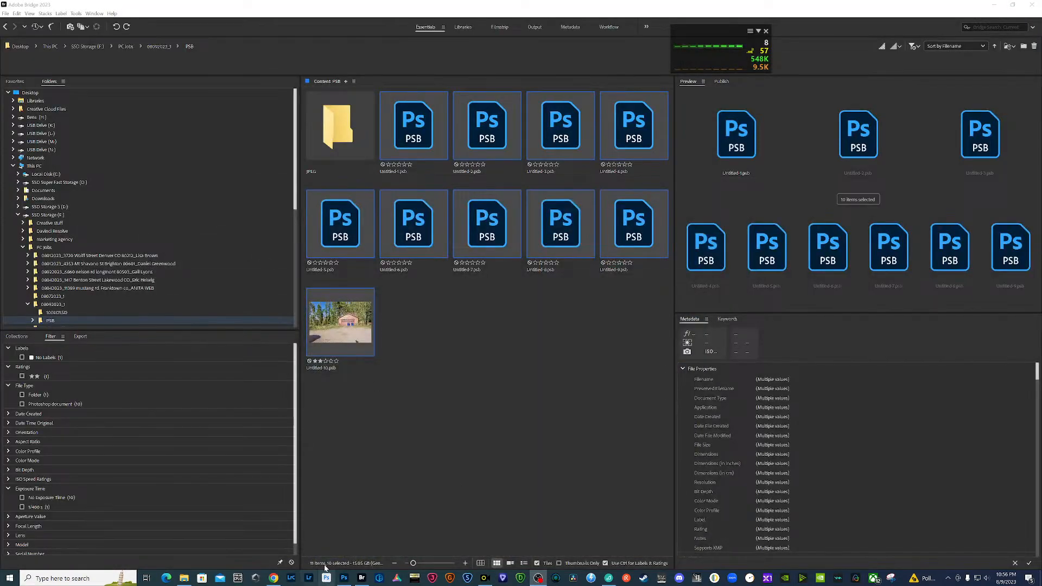
- Open the exported JPEG folder inside the PSB folder in Bridge and preview the first image
{"action": "left_click", "coordinate": [362, 580]}
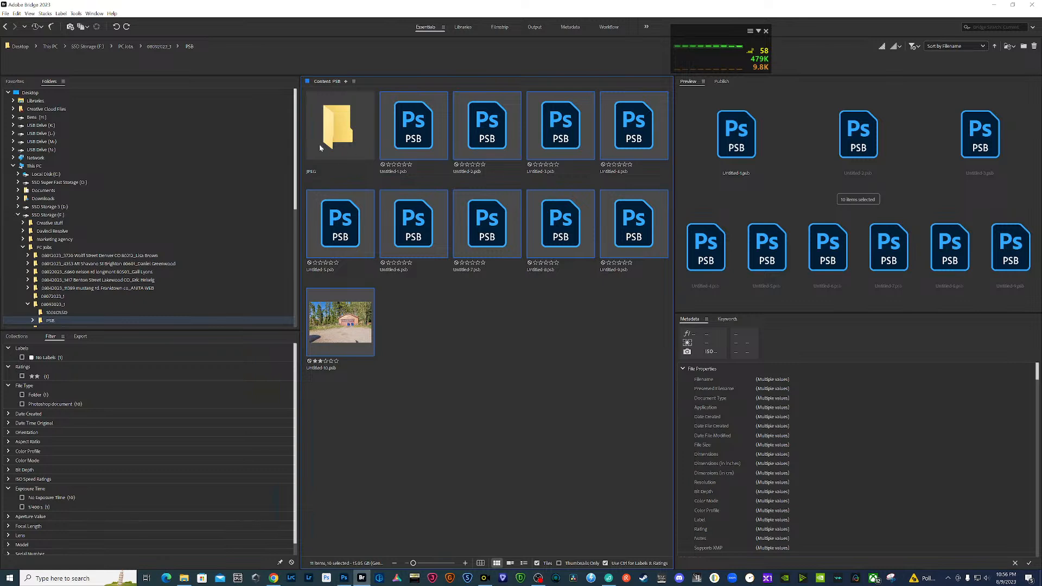
{"action": "left_click", "coordinate": [334, 129]}
{"action": "double_click", "coordinate": [333, 128]}
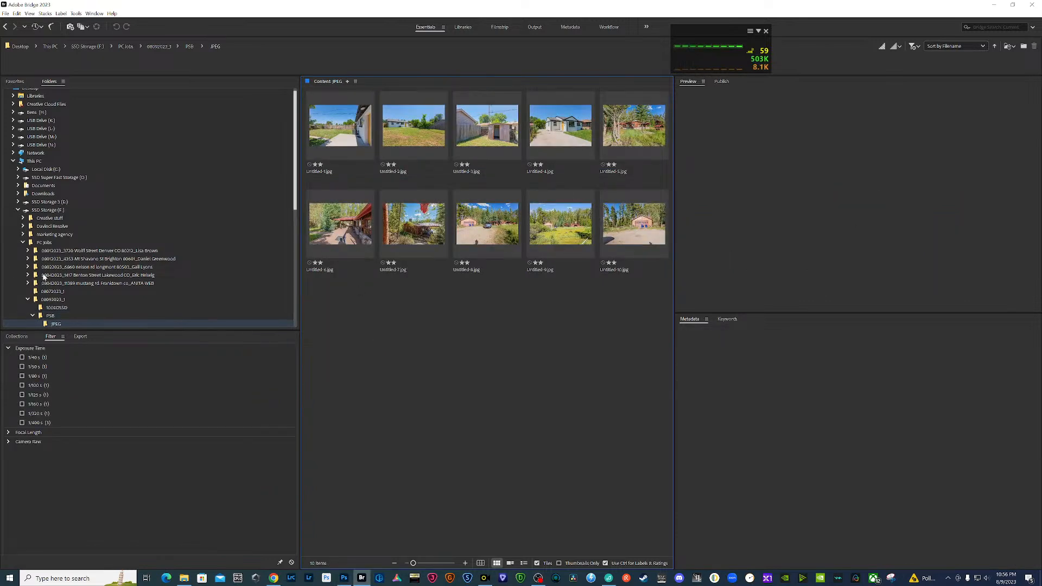
{"action": "left_click", "coordinate": [50, 316]}
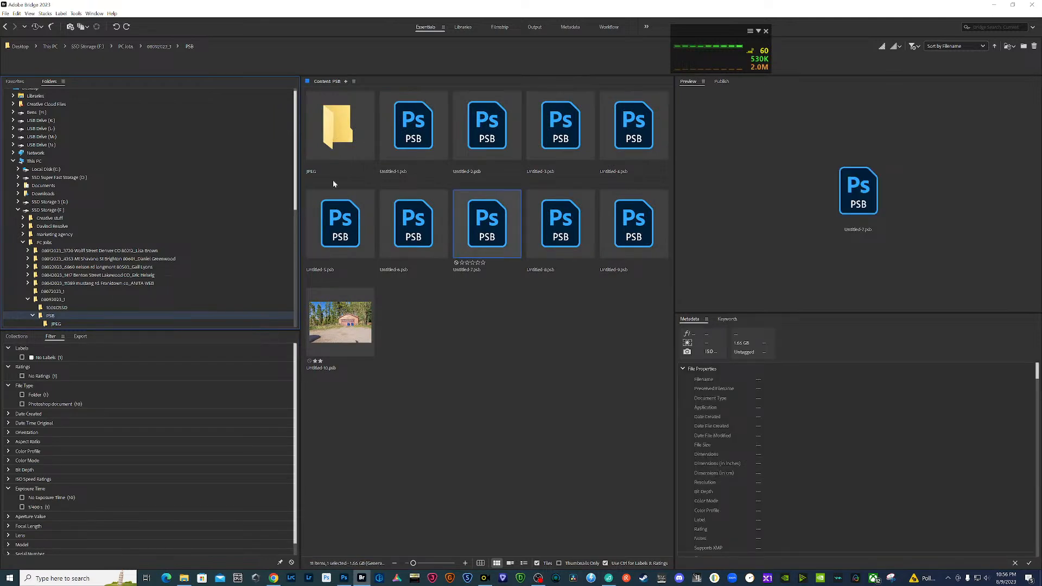
{"action": "double_click", "coordinate": [341, 127]}
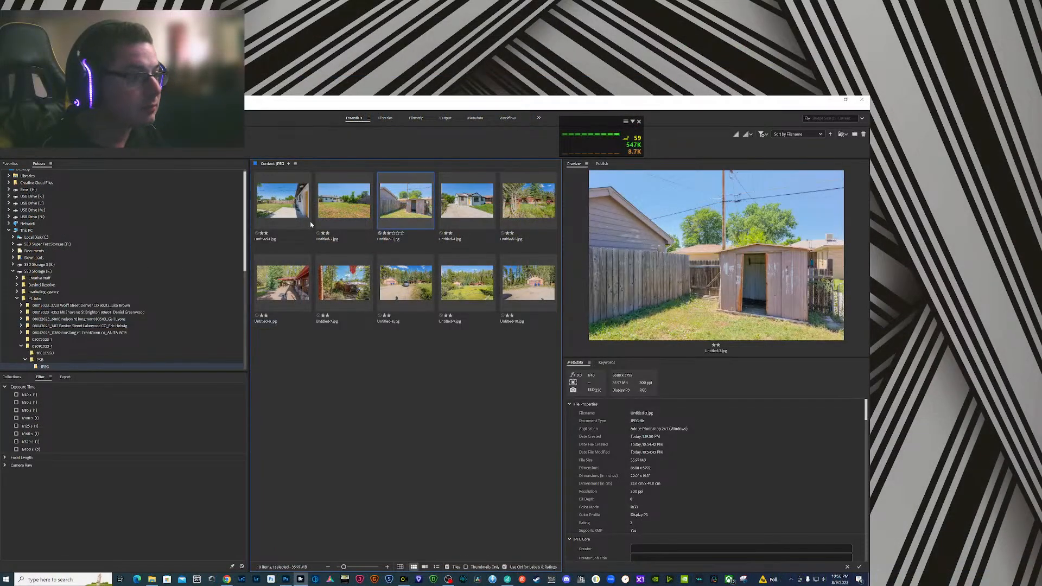
{"action": "left_click", "coordinate": [309, 223]}
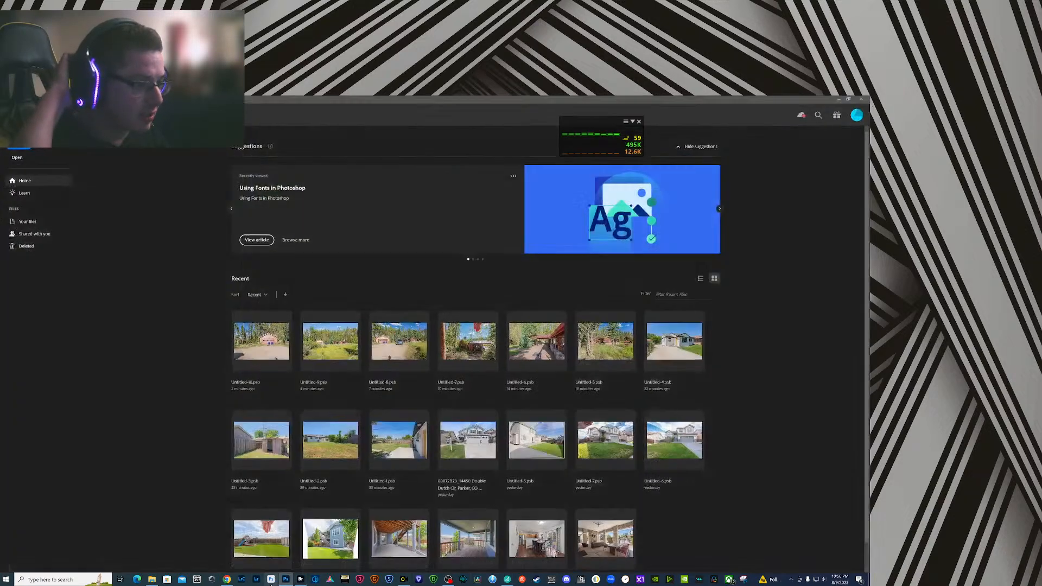
- Start the second installed Photoshop version and close the Photoshop window that was used for the export
{"action": "left_click", "coordinate": [272, 580]}
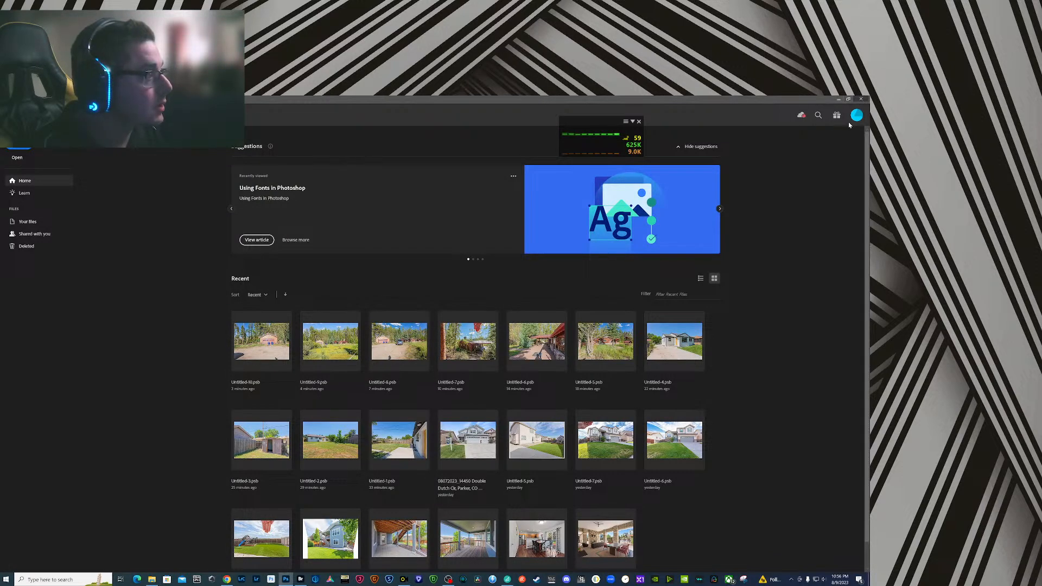
{"action": "left_click", "coordinate": [865, 101]}
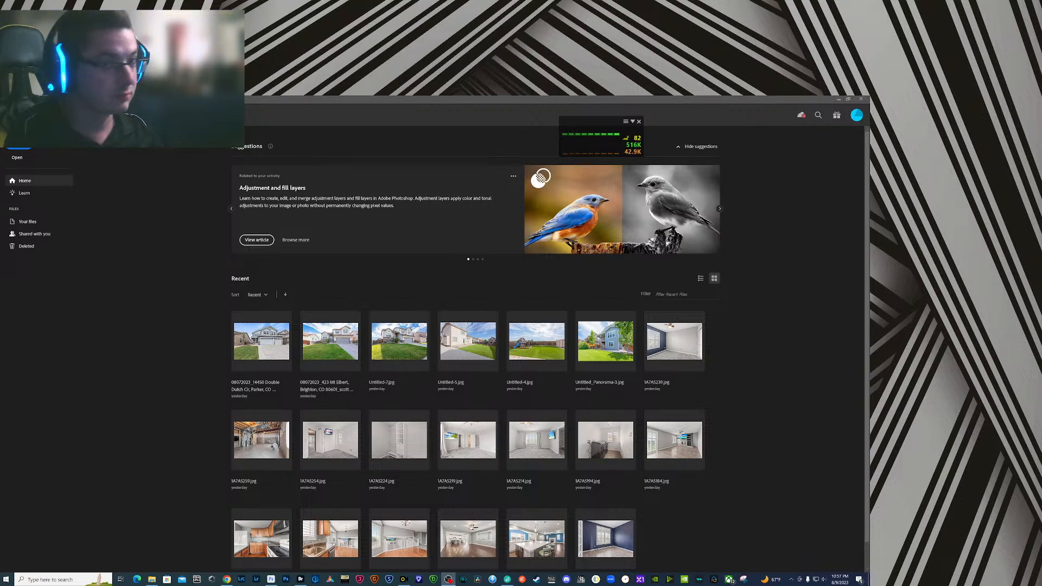
- Switch to Bridge and review the first four exported JPEGs one by one in full-screen preview
{"action": "left_click", "coordinate": [301, 579]}
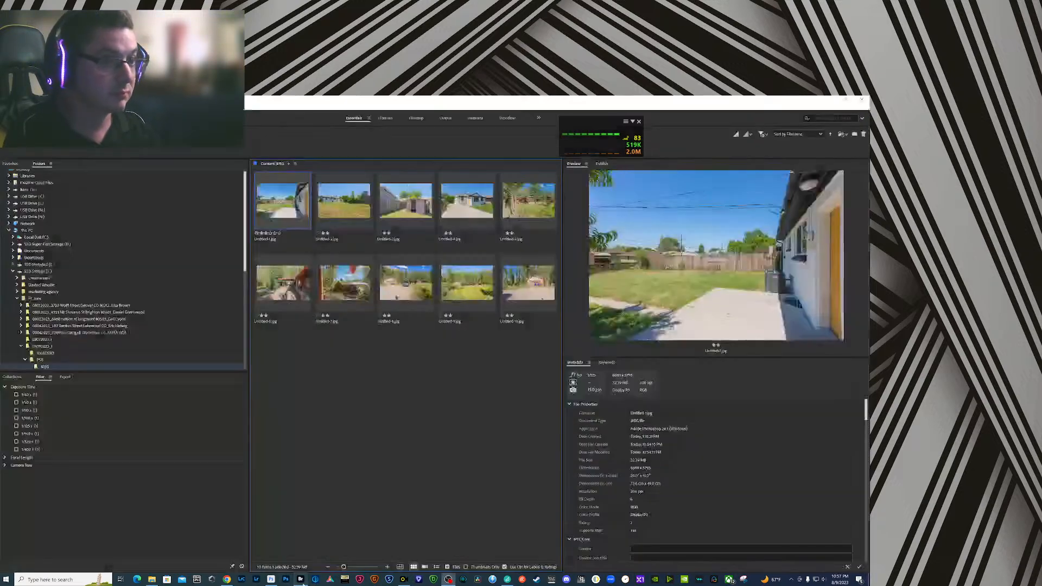
{"action": "key", "text": "space"}
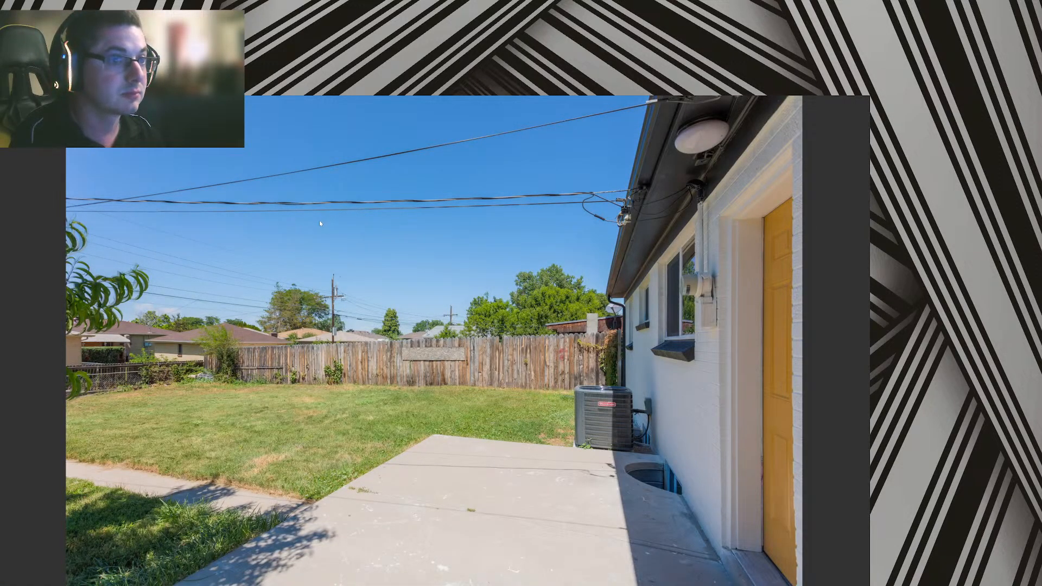
{"action": "key", "text": "space"}
{"action": "key", "text": "space"}
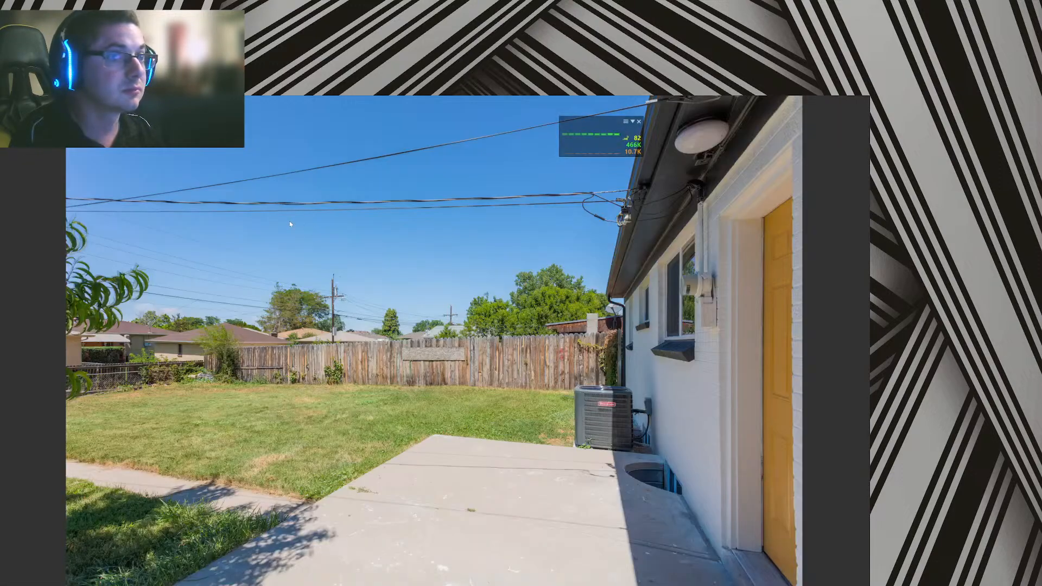
{"action": "key", "text": "space"}
{"action": "key", "text": "space"}
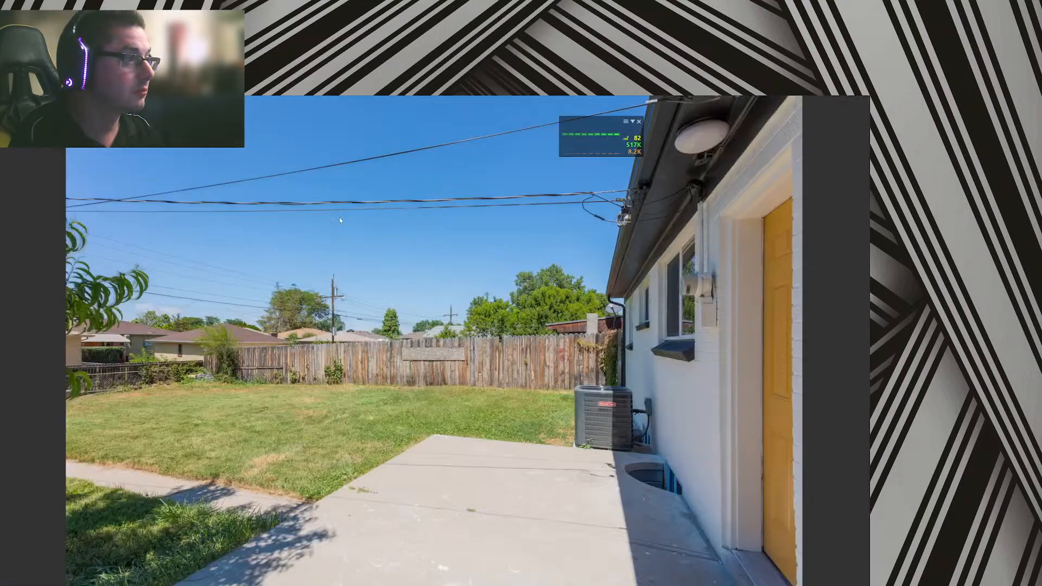
{"action": "key", "text": "space"}
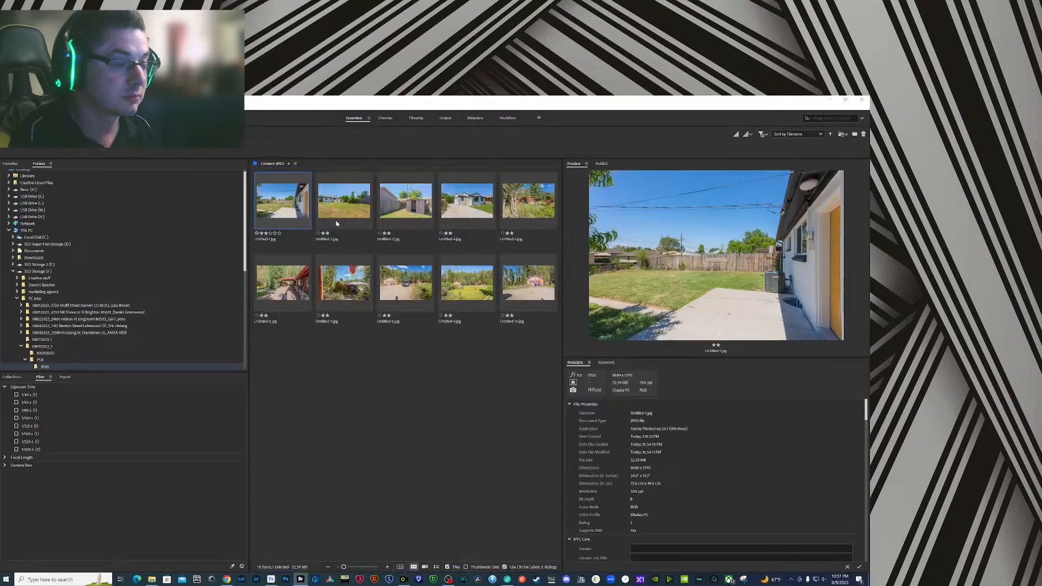
{"action": "key", "text": "space"}
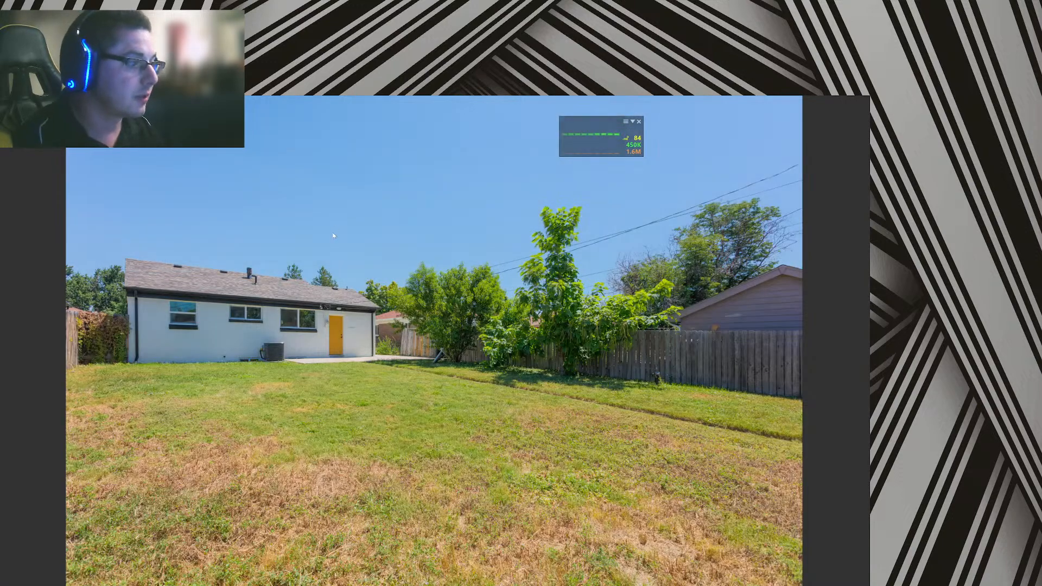
{"action": "key", "text": "Right"}
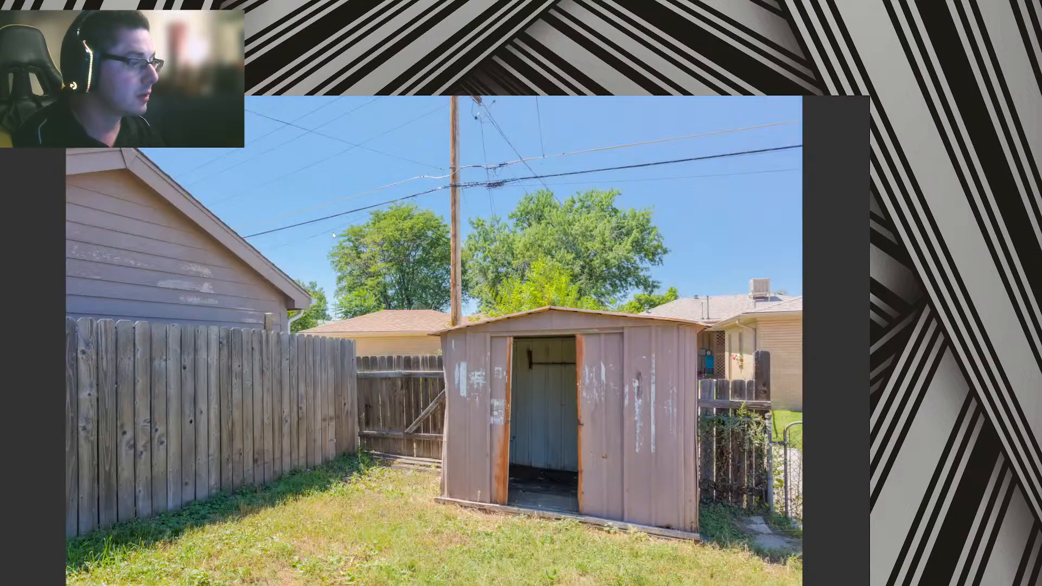
{"action": "key", "text": "Right"}
{"action": "key", "text": "space"}
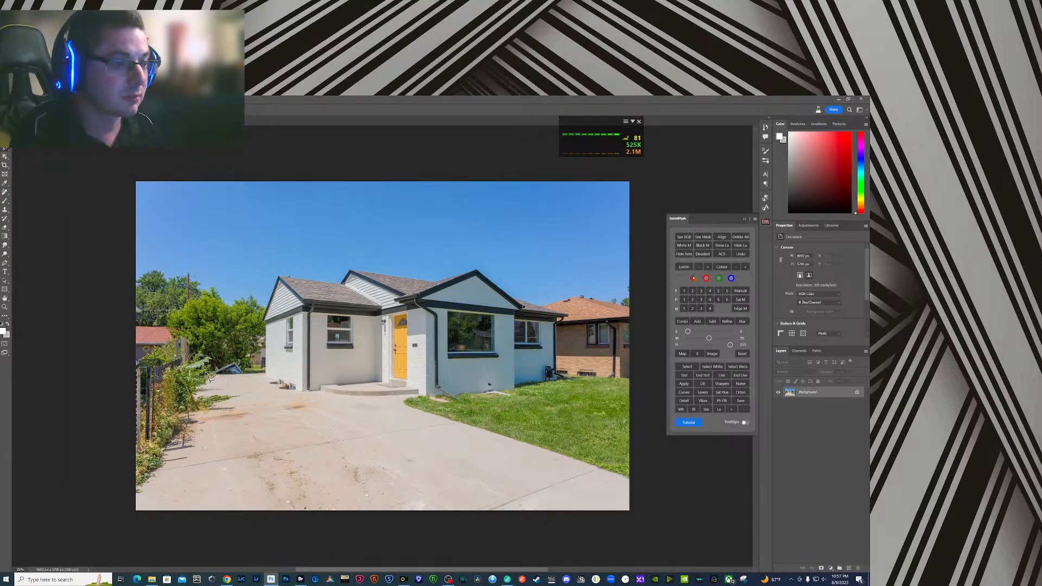
- In Photoshop, select the debris at the driveway's far end in Untitled-4.jpg and remove it with Generative Fill without a prompt
{"action": "left_click", "coordinate": [239, 361]}
{"action": "left_click", "coordinate": [248, 374]}
{"action": "left_click", "coordinate": [240, 384]}
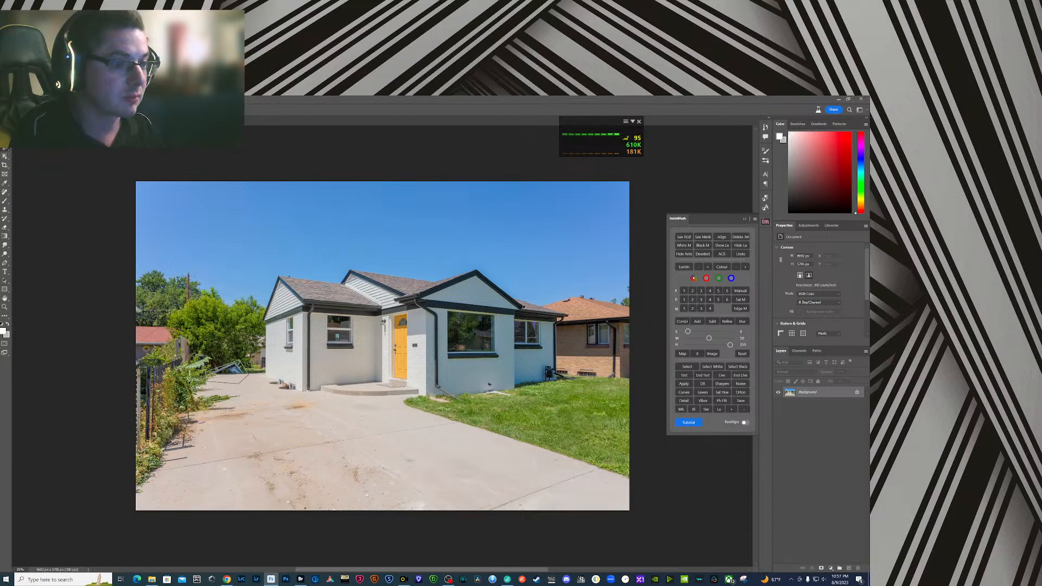
{"action": "left_click", "coordinate": [204, 384]}
{"action": "left_click", "coordinate": [174, 394]}
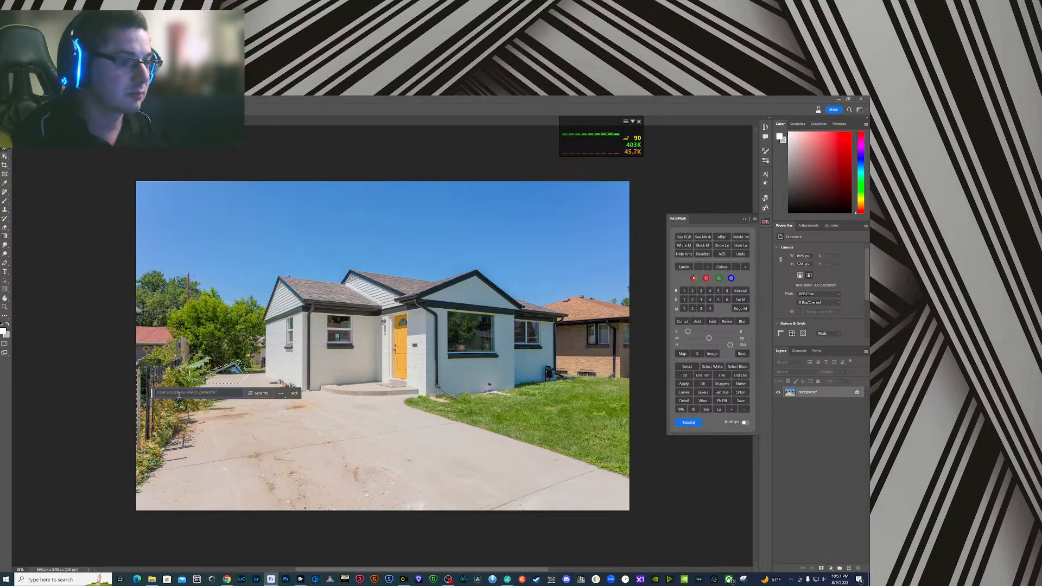
{"action": "key", "text": "Return"}
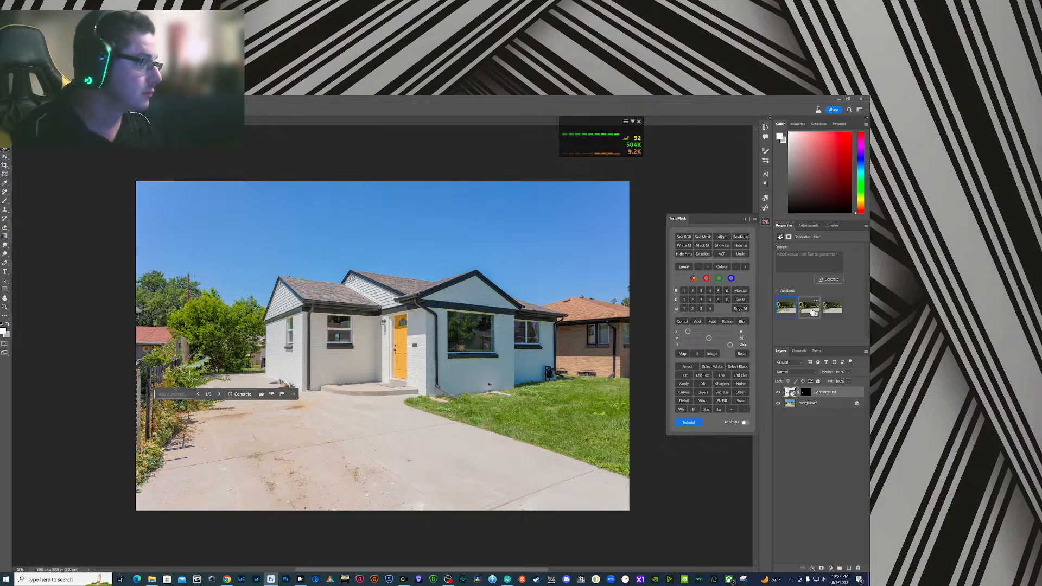
- Flatten the driveway image and close it, saving the changes
{"action": "left_click", "coordinate": [830, 408]}
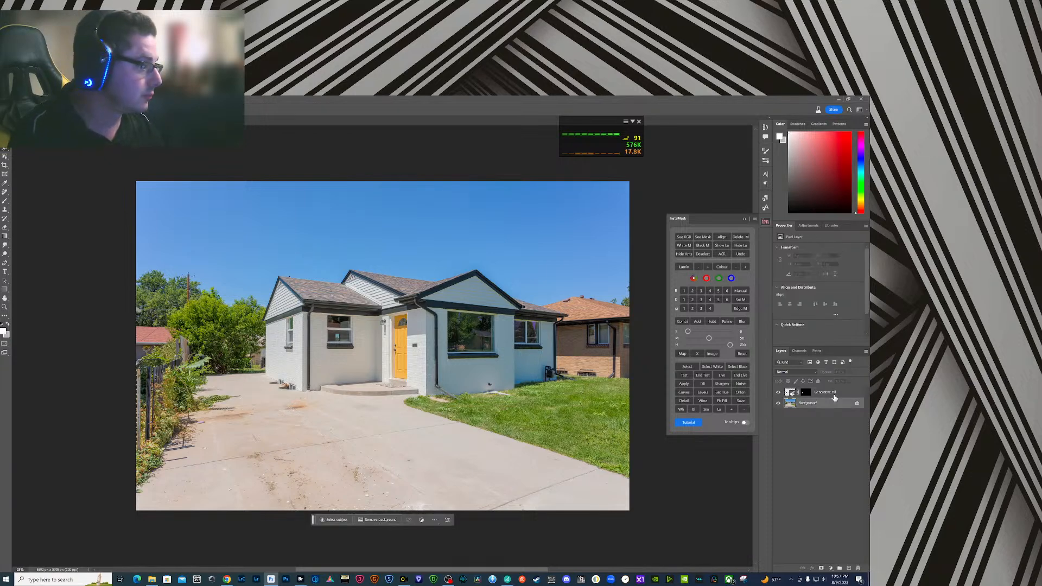
{"action": "right_click", "coordinate": [834, 398]}
{"action": "left_click", "coordinate": [836, 340]}
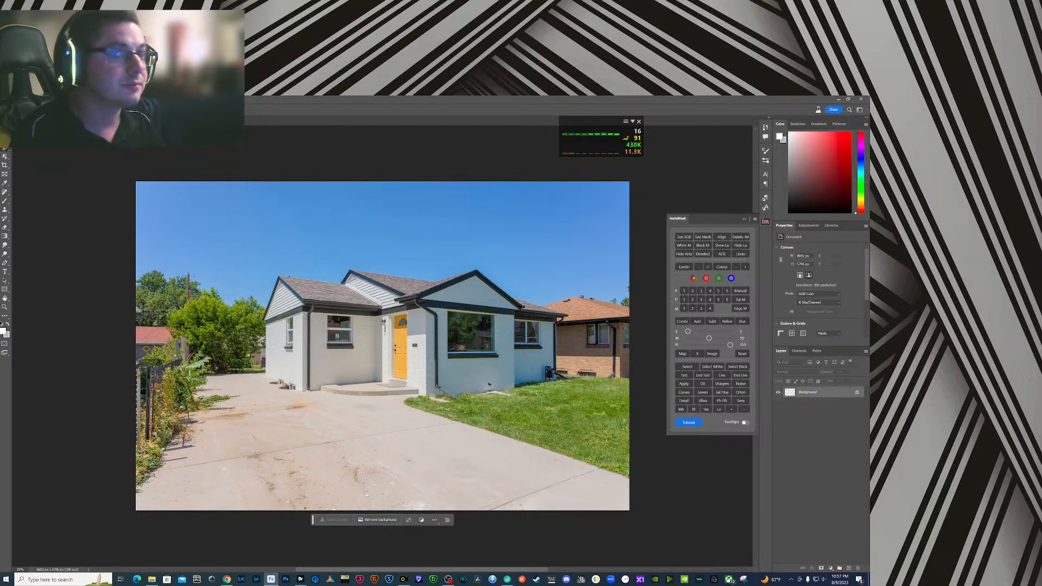
{"action": "key", "text": "ctrl+w"}
{"action": "key", "text": "Return"}
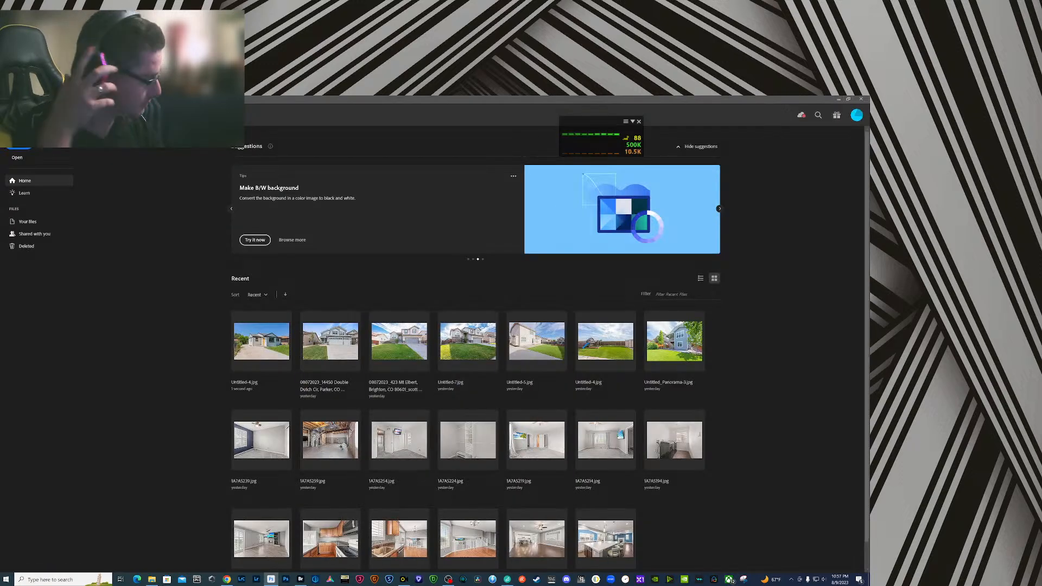
- Return to Bridge and review the cabin yard and covered deck images in full-screen preview
{"action": "left_click", "coordinate": [301, 580]}
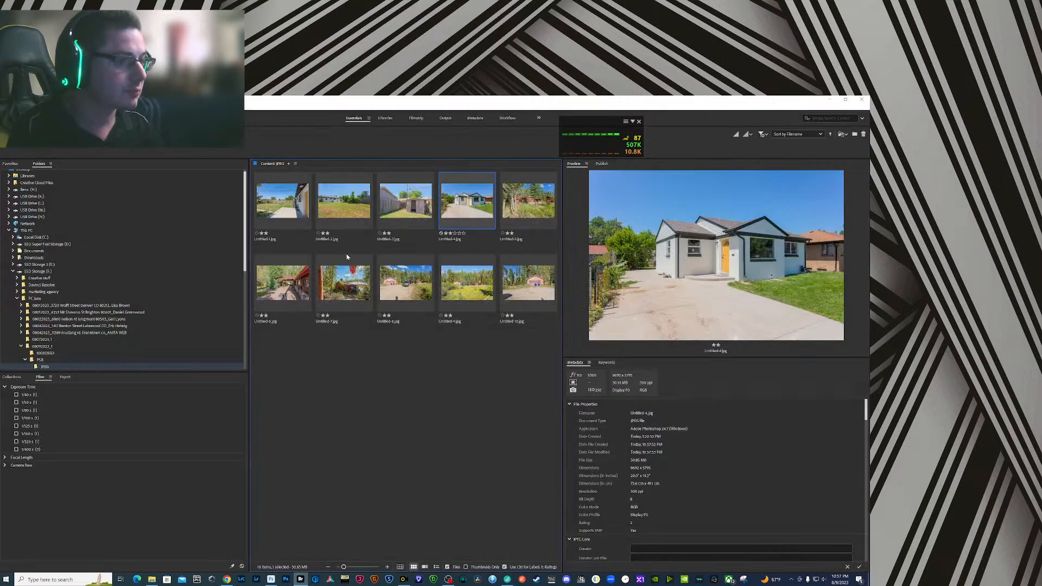
{"action": "left_click", "coordinate": [526, 212]}
{"action": "key", "text": "space"}
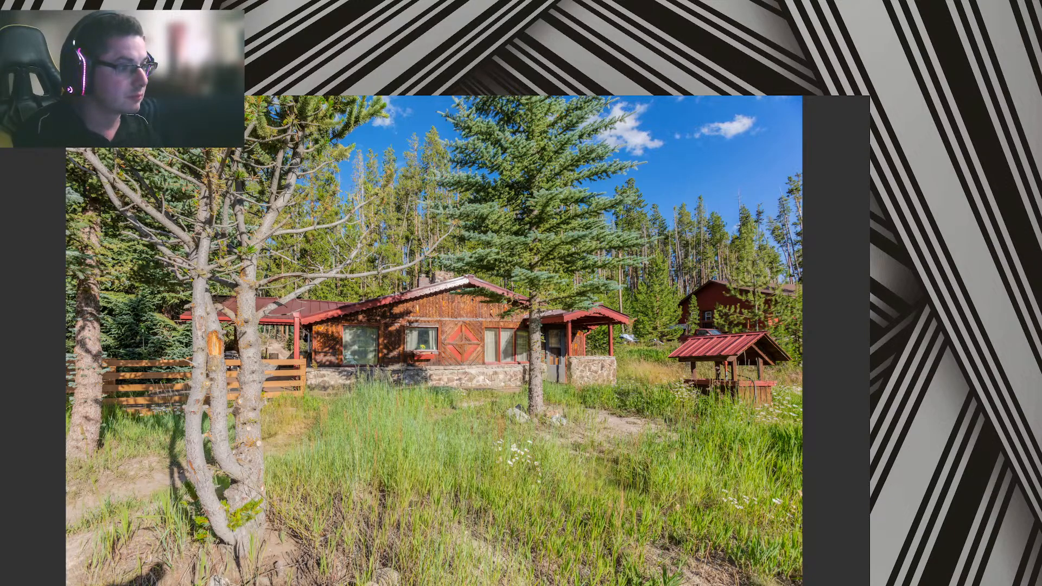
{"action": "key", "text": "space"}
{"action": "left_click", "coordinate": [304, 280]}
{"action": "key", "text": "space"}
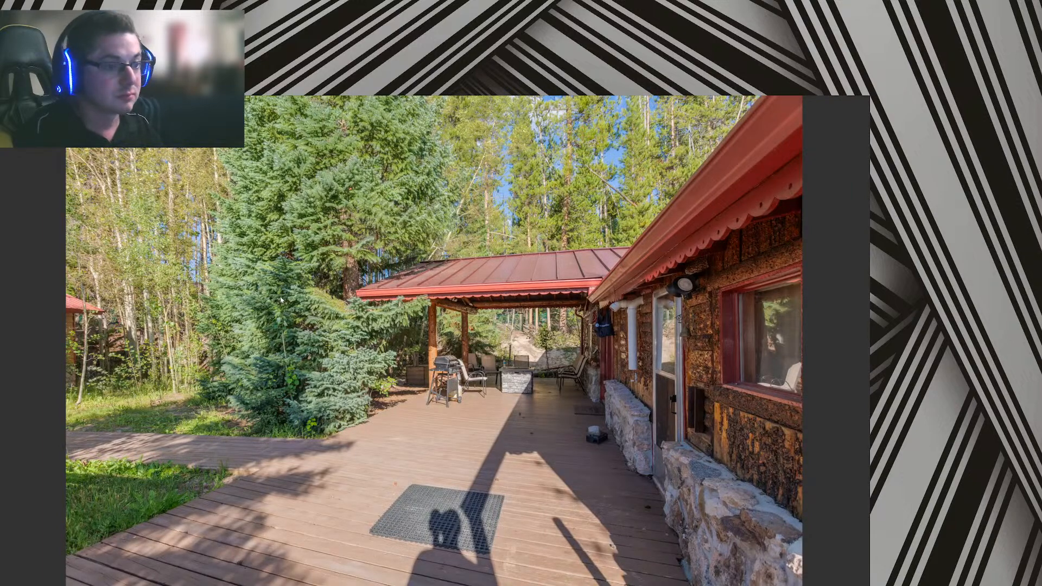
{"action": "key", "text": "space"}
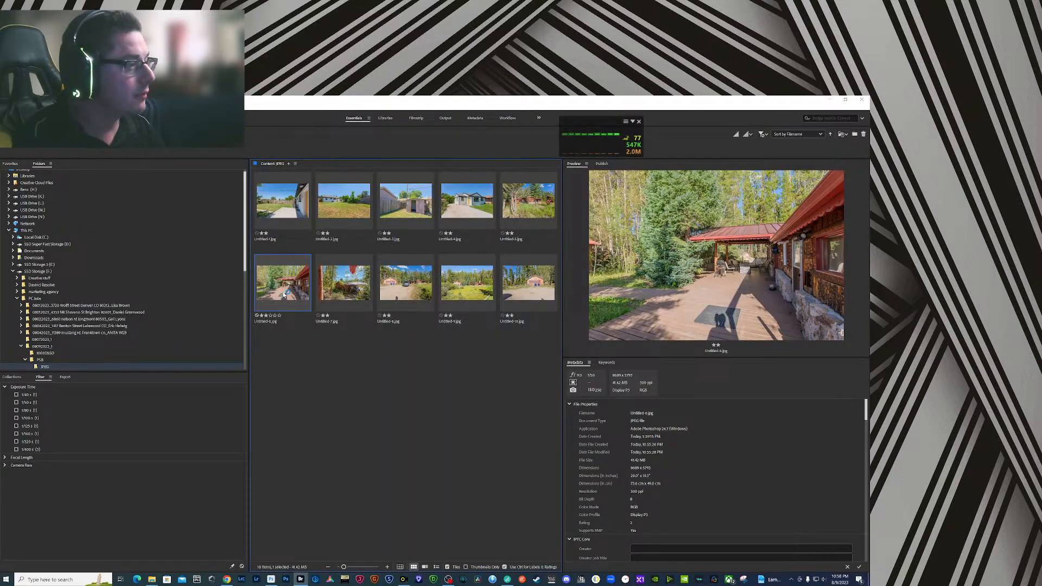
- Open the deck image Untitled-6.jpg in Photoshop and remove the photographer's shadow using Generative Fill without a prompt
{"action": "double_click", "coordinate": [283, 295]}
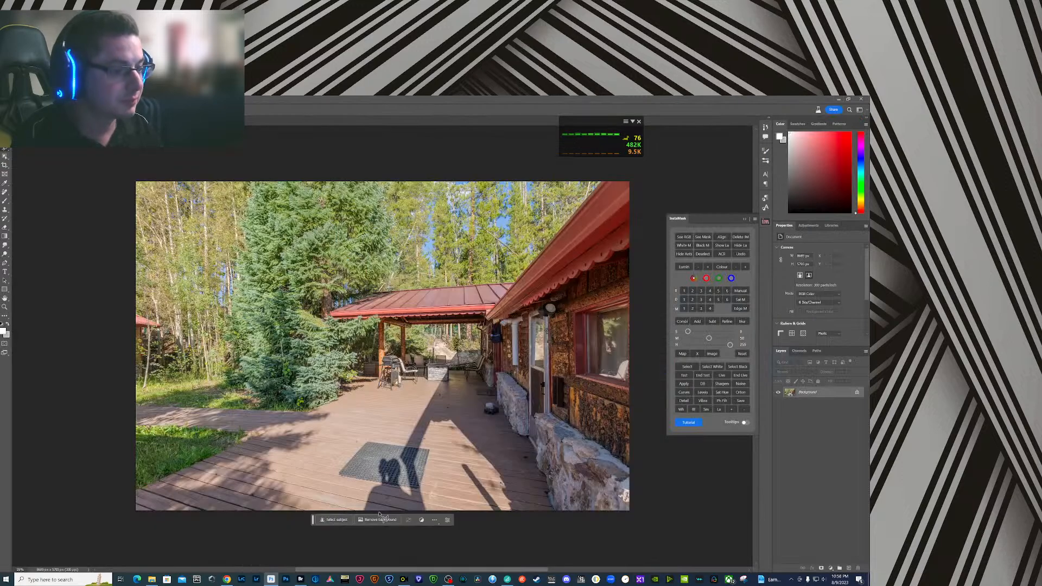
{"action": "mouse_move", "coordinate": [360, 514]}
{"action": "left_mouse_down"}
{"action": "mouse_move", "coordinate": [378, 455]}
{"action": "mouse_move", "coordinate": [396, 456]}
{"action": "mouse_move", "coordinate": [412, 518]}
{"action": "mouse_move", "coordinate": [370, 528]}
{"action": "left_mouse_up"}
{"action": "left_click", "coordinate": [330, 531]}
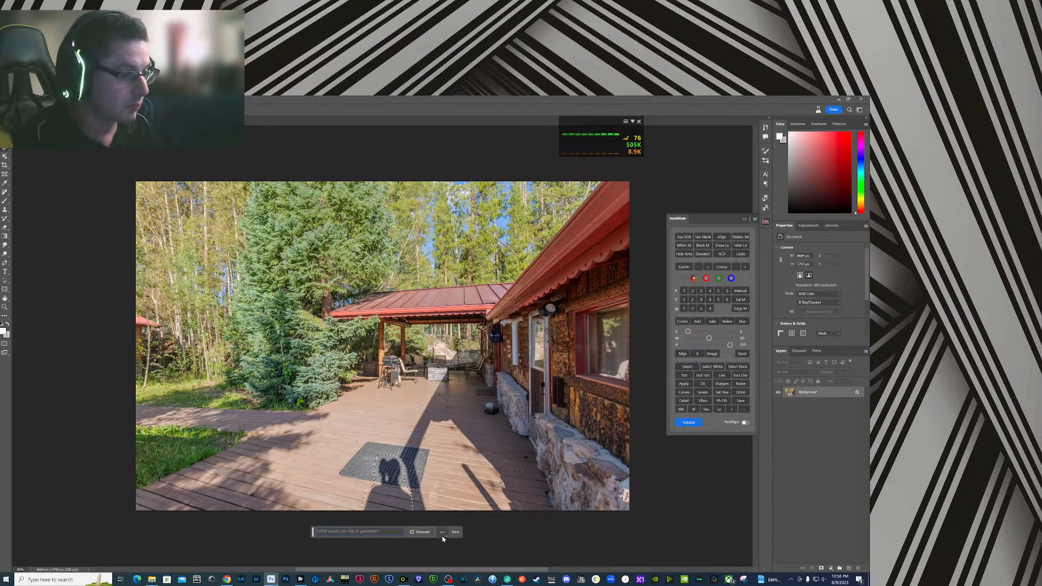
{"action": "left_click", "coordinate": [432, 534]}
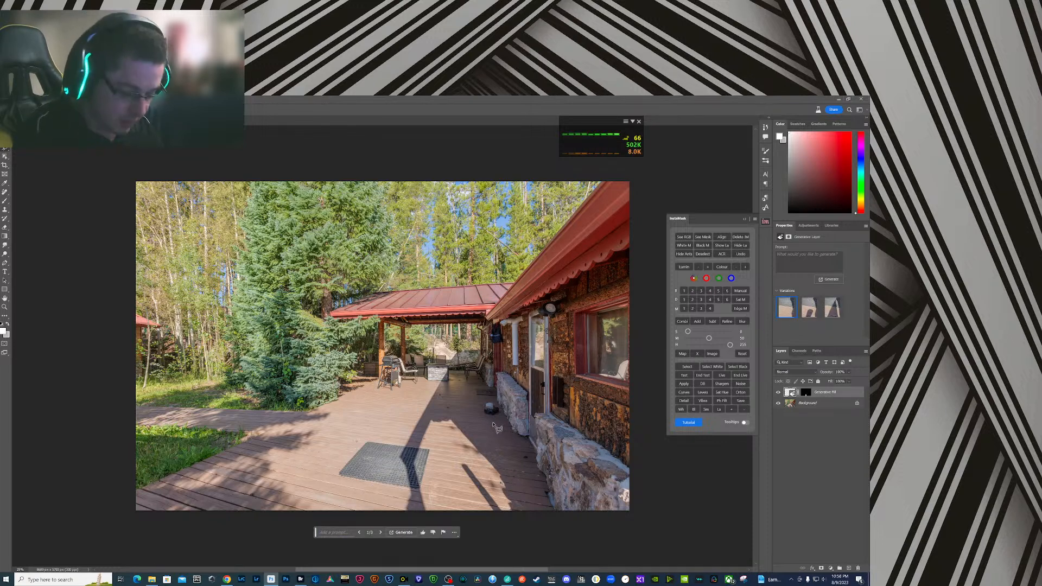
- Flatten the shadow removal layer into the deck image
{"action": "key", "text": "j"}
{"action": "left_click", "coordinate": [817, 404]}
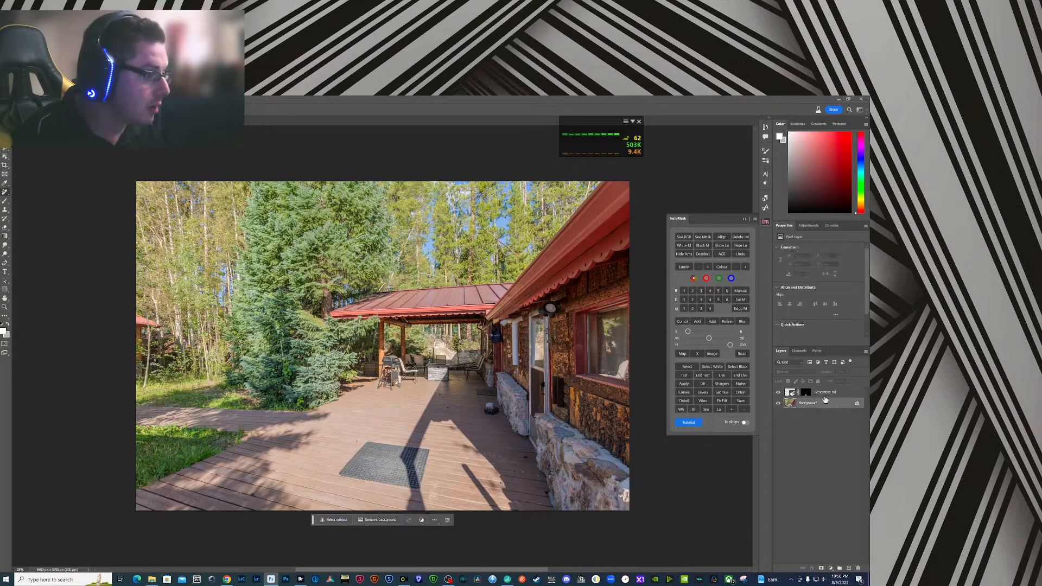
{"action": "right_click", "coordinate": [825, 398]}
{"action": "left_click", "coordinate": [837, 340]}
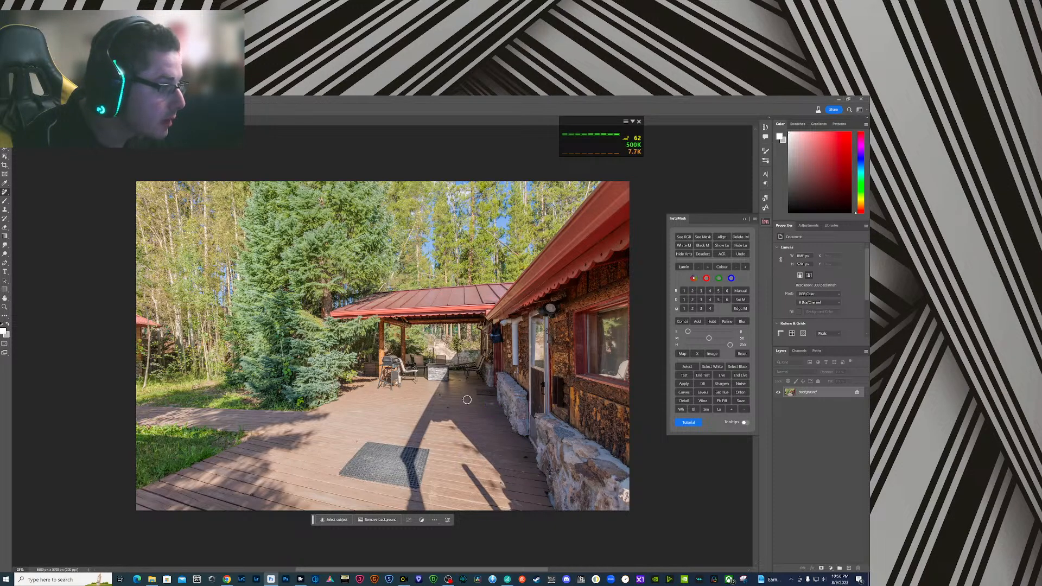
- Select the small area under the patio cover and run Generative Fill with the prompt "fire", choosing the second variation
{"action": "key", "text": "z"}
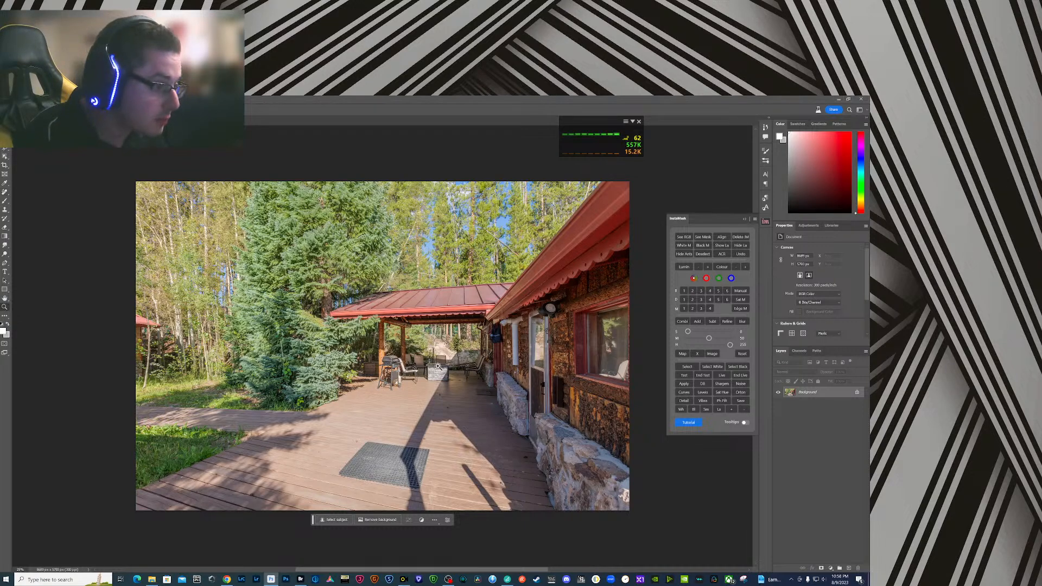
{"action": "key", "text": "j"}
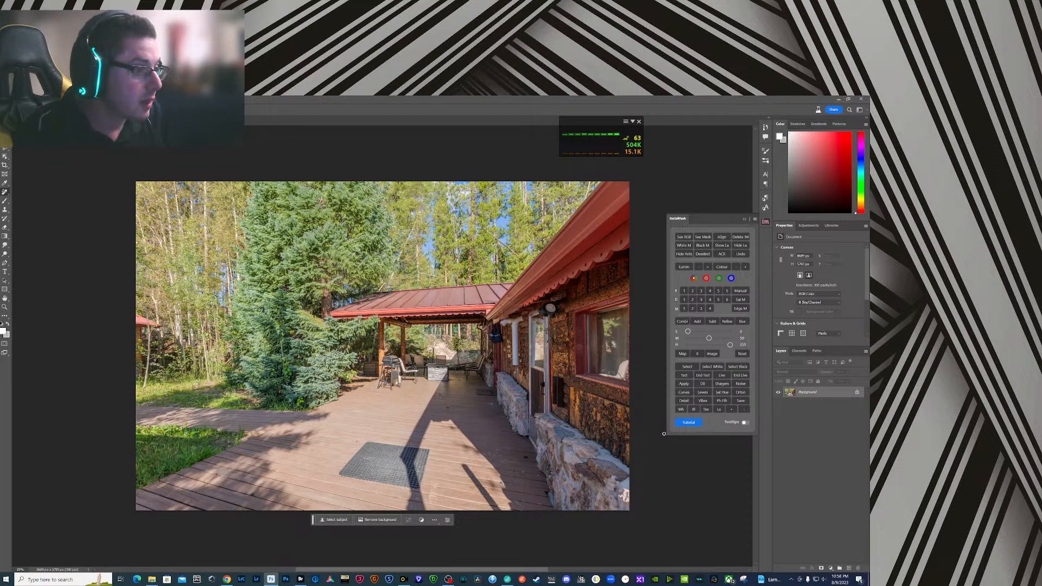
{"action": "key", "text": "m"}
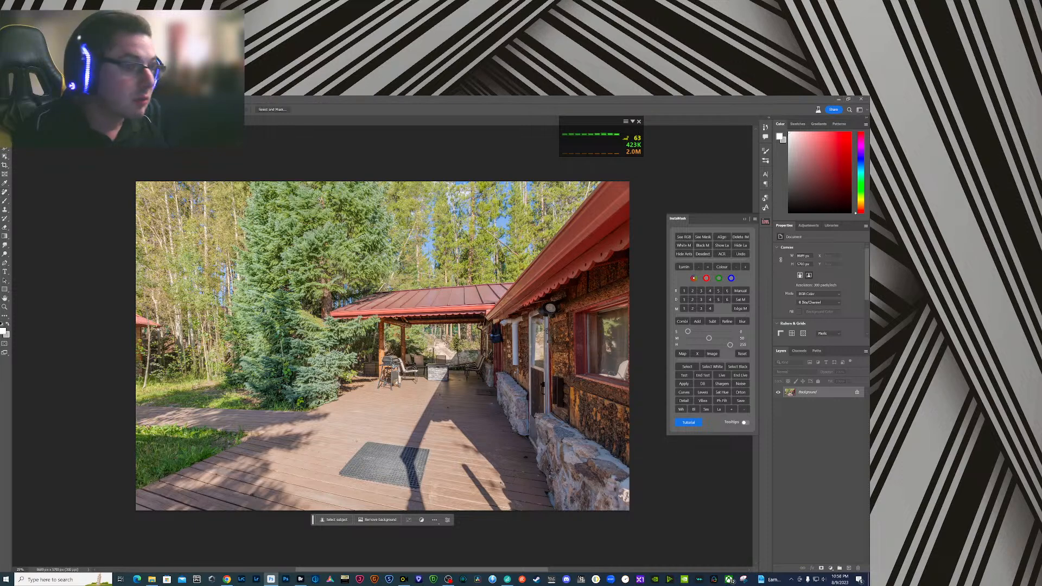
{"action": "left_click_drag", "start_coordinate": [418, 341], "coordinate": [447, 360]}
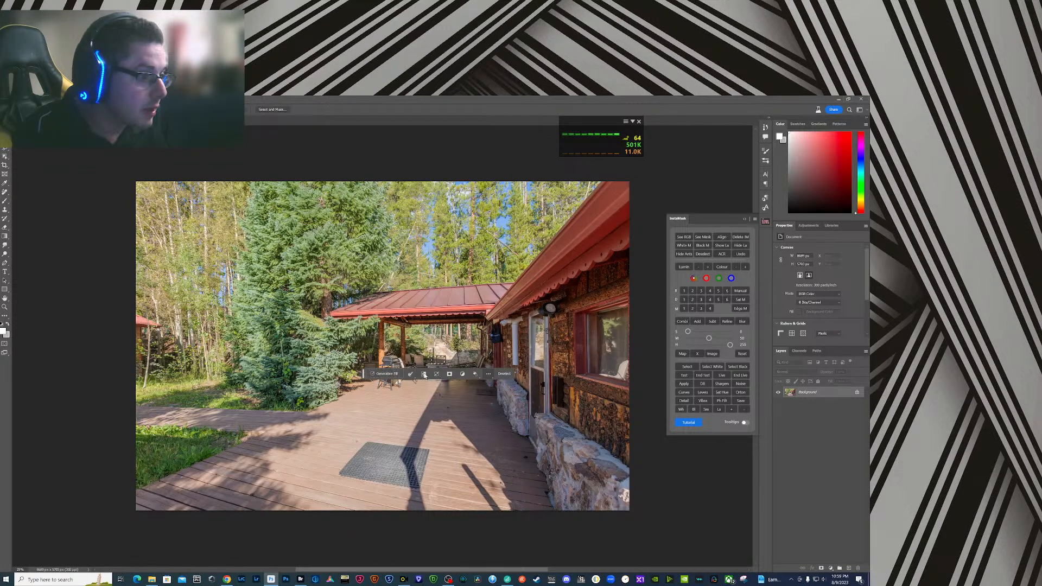
{"action": "left_click", "coordinate": [395, 373]}
{"action": "type", "text": "fire"}
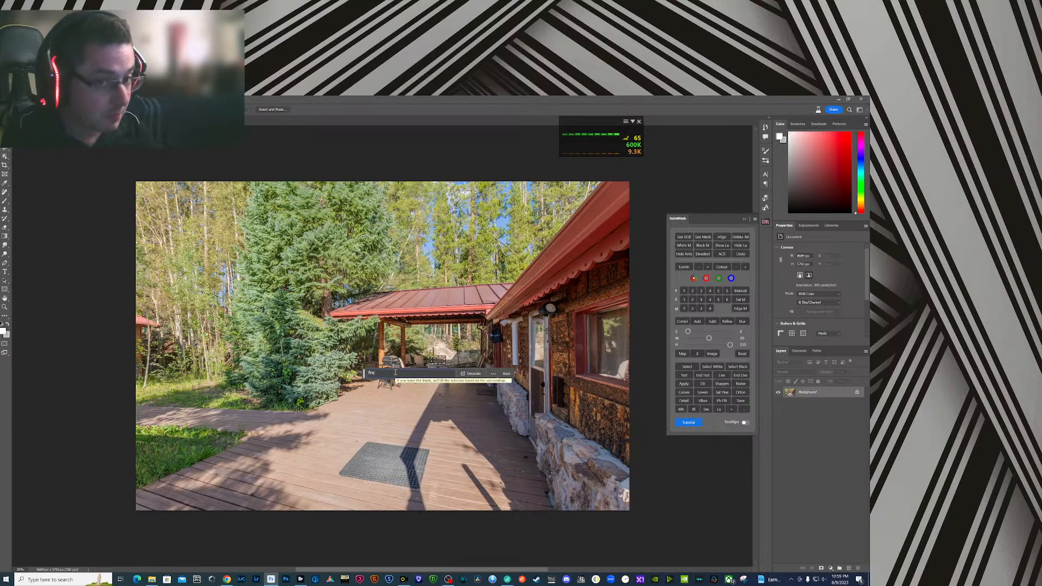
{"action": "left_click", "coordinate": [471, 374]}
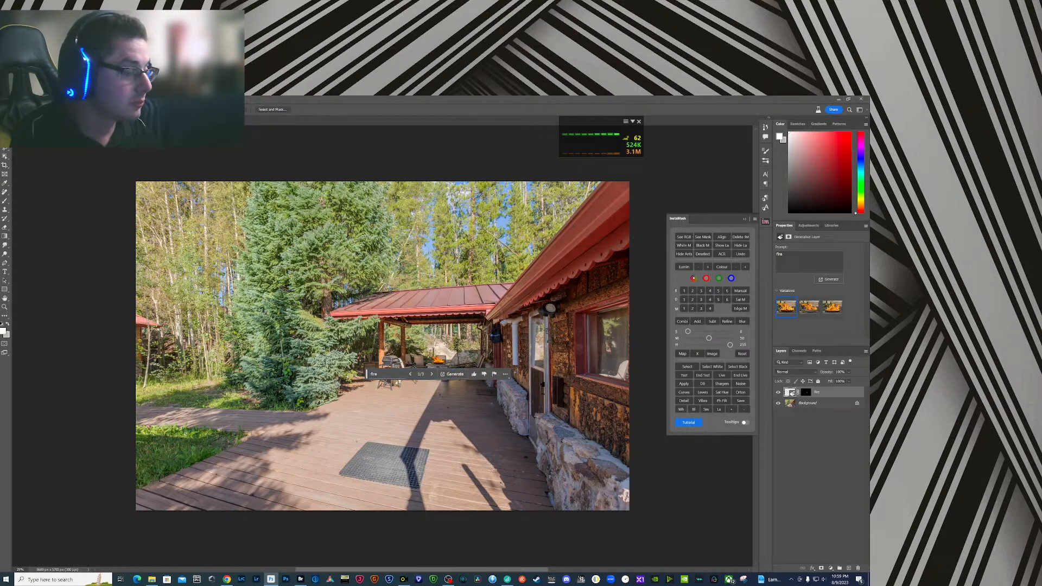
{"action": "left_click", "coordinate": [808, 307]}
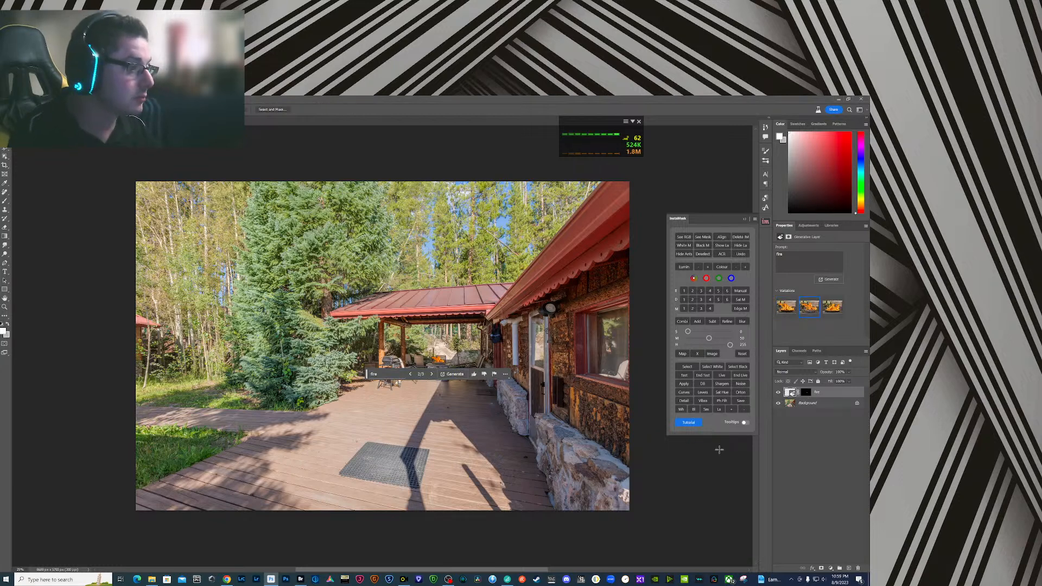
- Flatten the fire layer into the deck image Untitled-6.jpg and close the document, saving the changes
{"action": "right_click", "coordinate": [836, 393]}
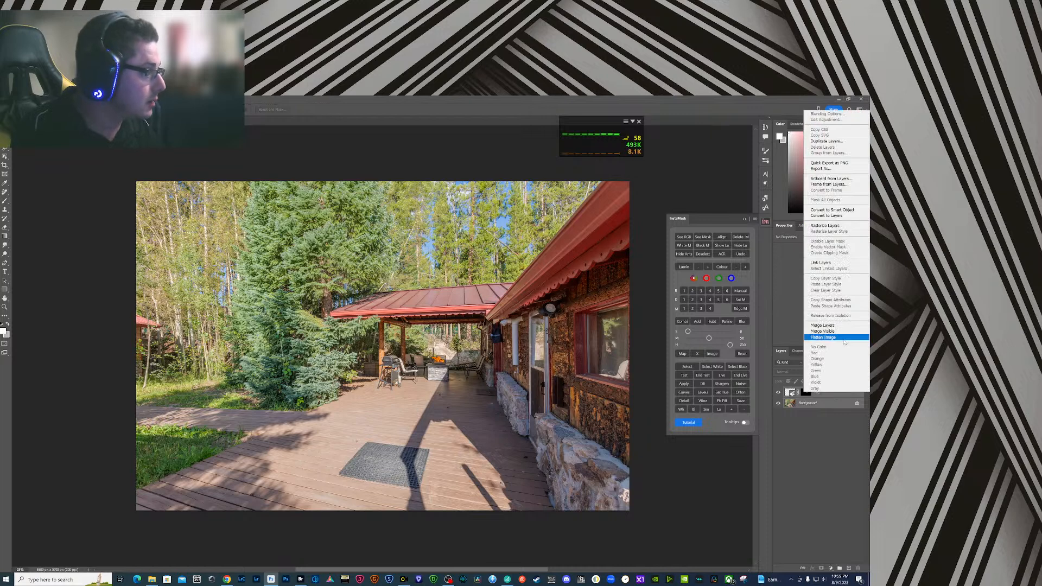
{"action": "left_click", "coordinate": [823, 337]}
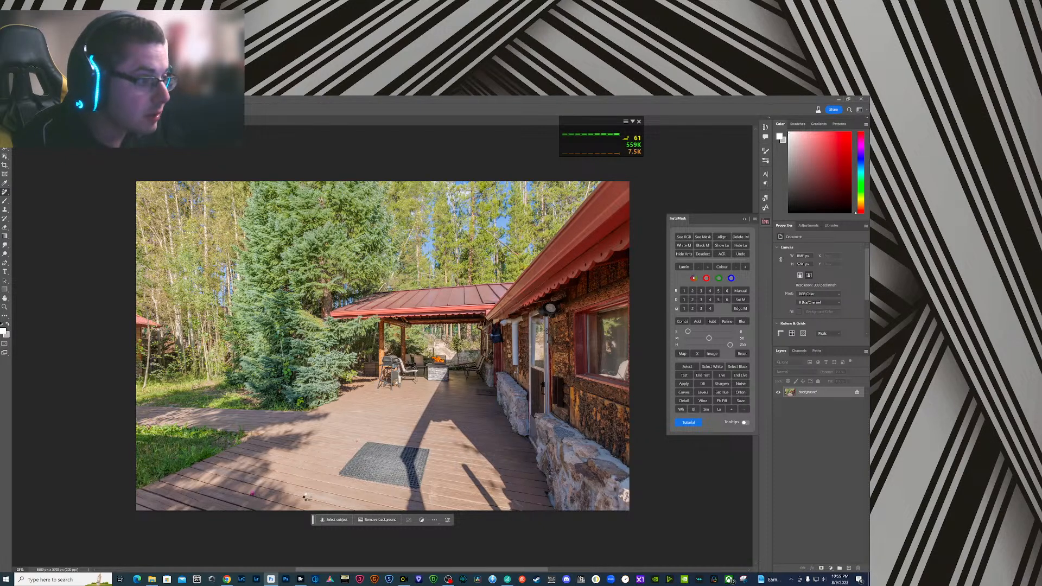
{"action": "key", "text": "ctrl+w"}
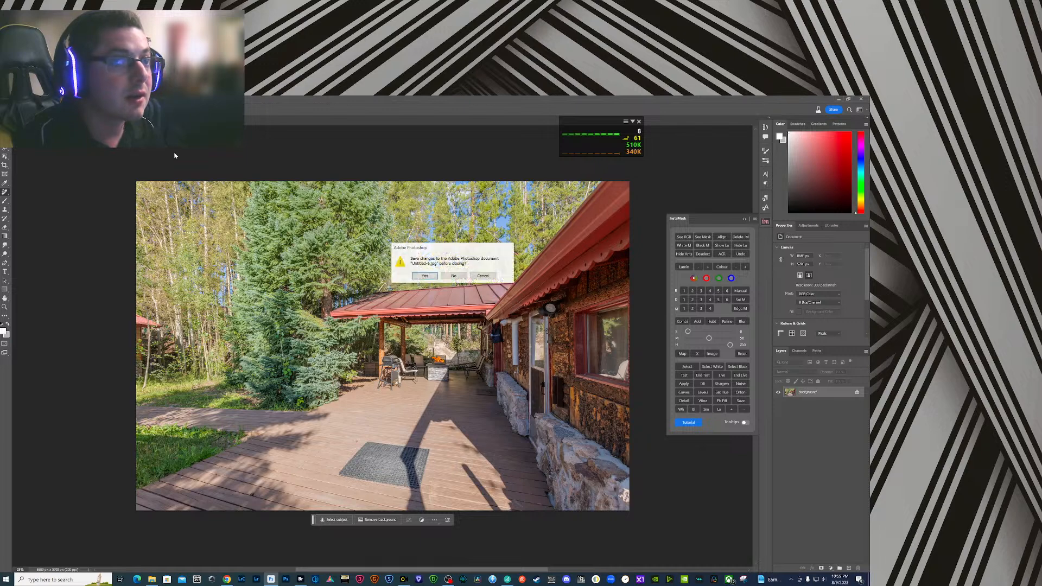
{"action": "key", "text": "Return"}
- Switch to Bridge, preview the wooded cabin image Untitled-7.jpg at full screen, and open it in Photoshop
{"action": "left_click", "coordinate": [300, 579]}
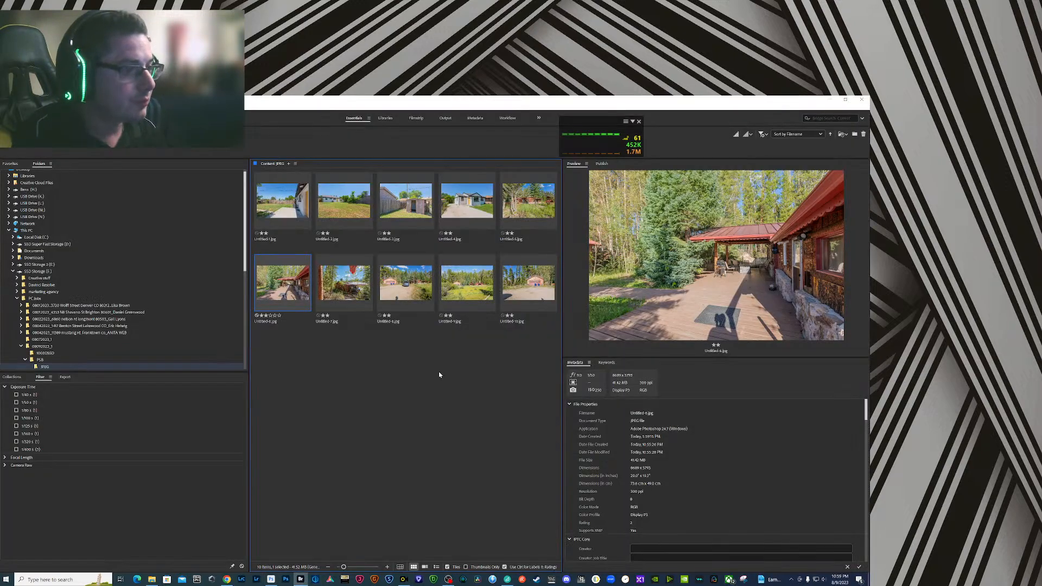
{"action": "left_click", "coordinate": [358, 293]}
{"action": "key", "text": "space"}
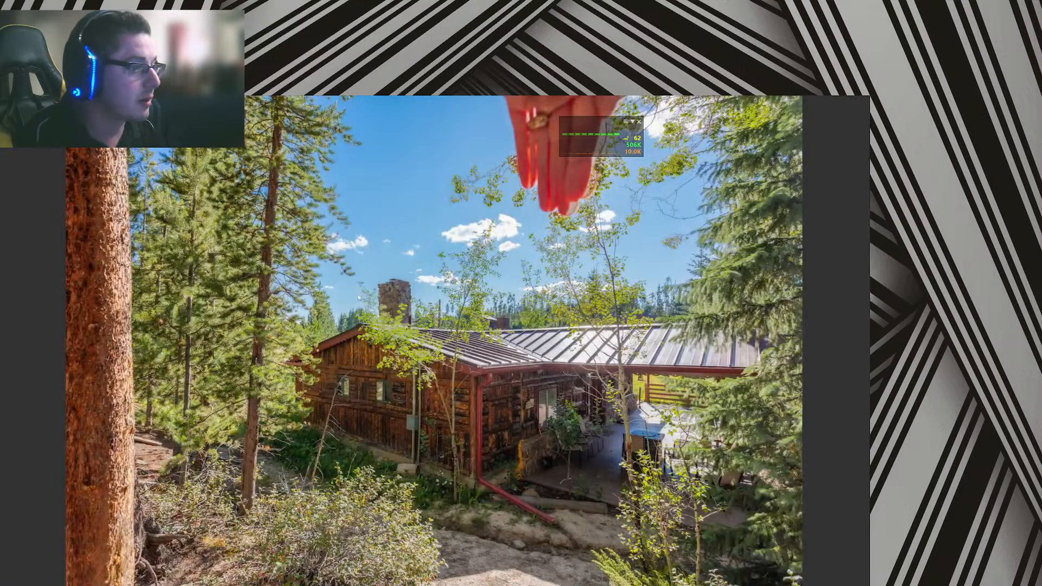
{"action": "key", "text": "space"}
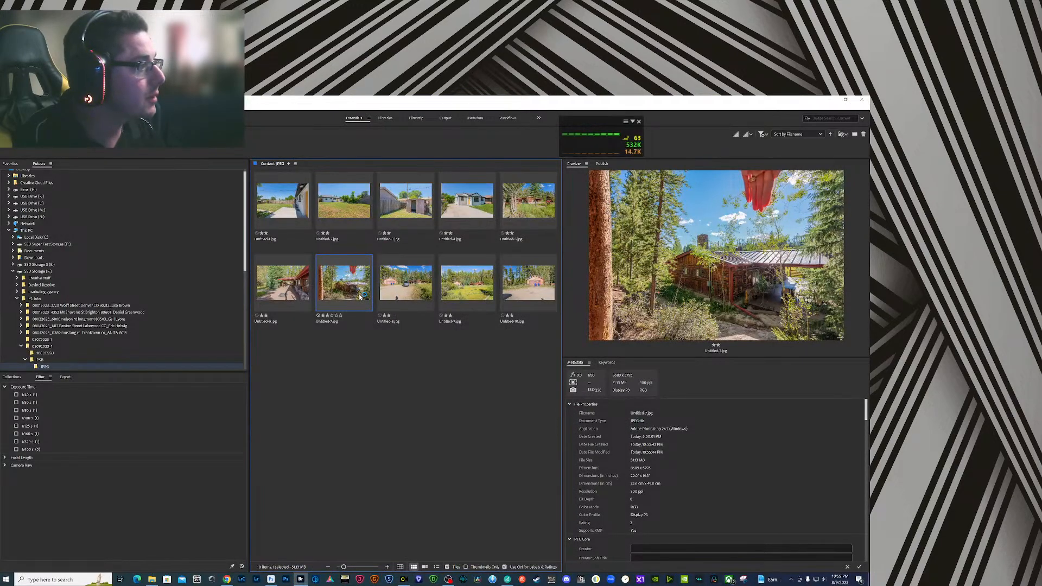
{"action": "double_click", "coordinate": [360, 296]}
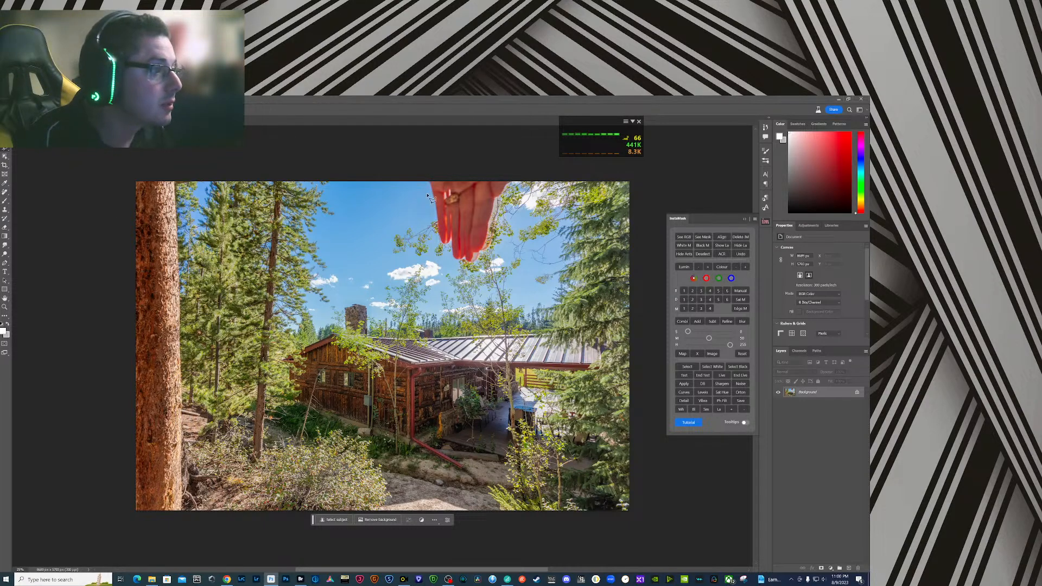
- Replace the hand blocking the sun using Generative Fill without a prompt, choose the second variation, and flatten the image
{"action": "mouse_move", "coordinate": [423, 183]}
{"action": "left_mouse_down"}
{"action": "mouse_move", "coordinate": [426, 204]}
{"action": "mouse_move", "coordinate": [385, 249]}
{"action": "mouse_move", "coordinate": [408, 268]}
{"action": "mouse_move", "coordinate": [476, 268]}
{"action": "mouse_move", "coordinate": [562, 235]}
{"action": "mouse_move", "coordinate": [571, 212]}
{"action": "mouse_move", "coordinate": [560, 181]}
{"action": "mouse_move", "coordinate": [423, 183]}
{"action": "left_mouse_up"}
{"action": "left_click", "coordinate": [427, 278]}
{"action": "key", "text": "Return"}
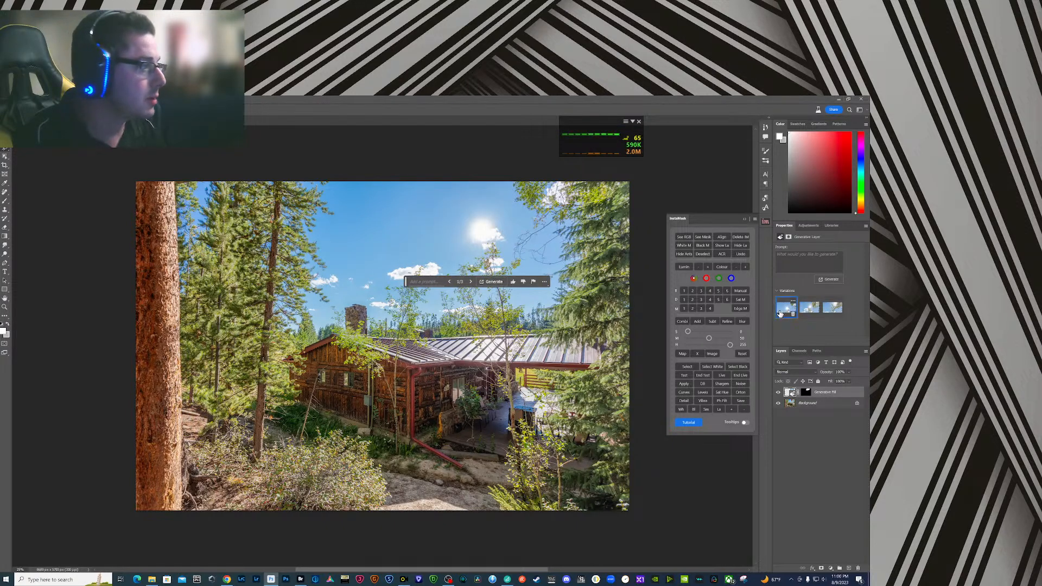
{"action": "left_click", "coordinate": [810, 308]}
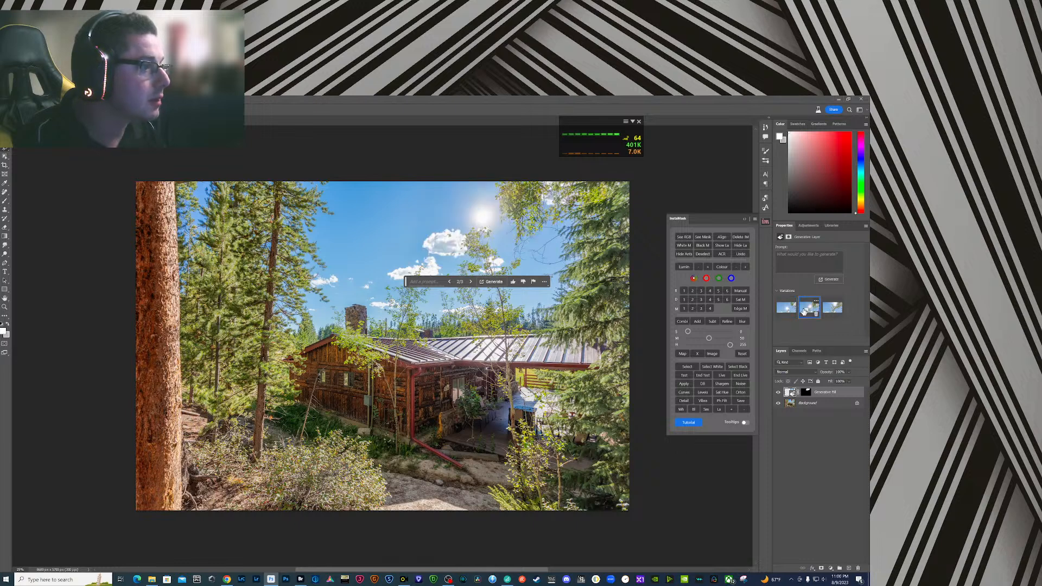
{"action": "left_click", "coordinate": [828, 408], "text": "shift"}
{"action": "right_click", "coordinate": [829, 395]}
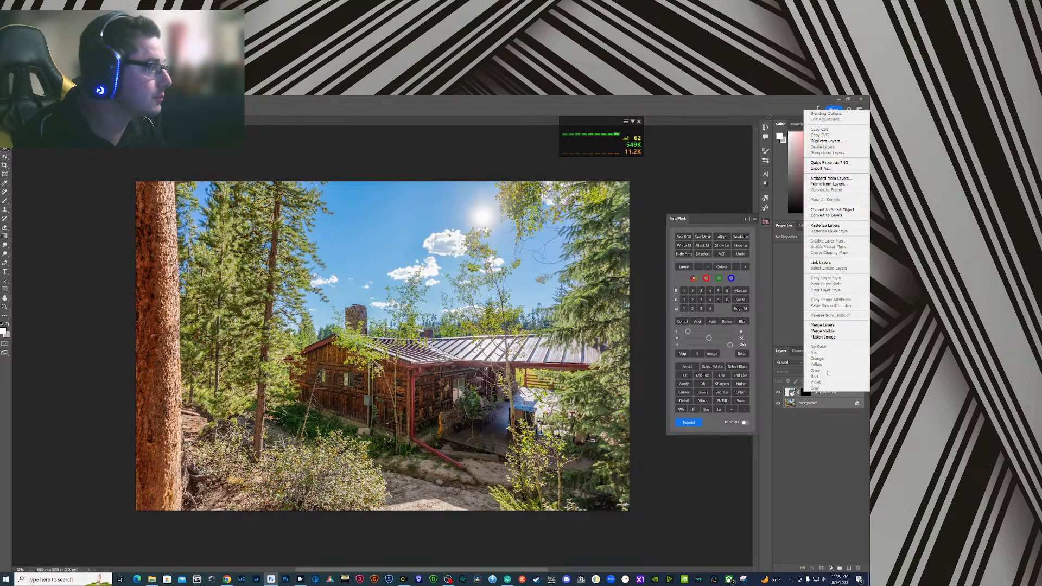
{"action": "left_click", "coordinate": [830, 338]}
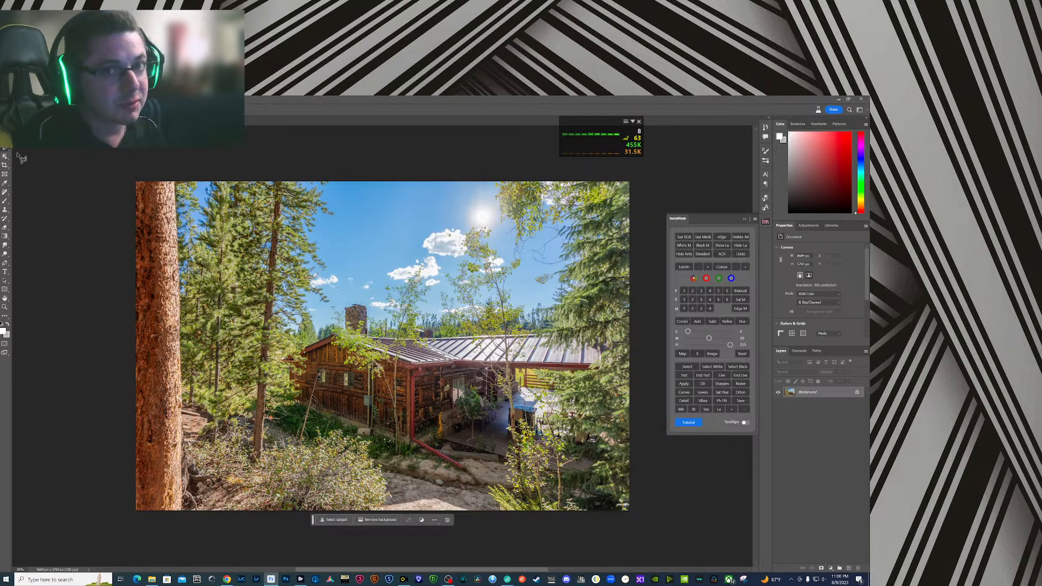
{"action": "left_click", "coordinate": [5, 139]}
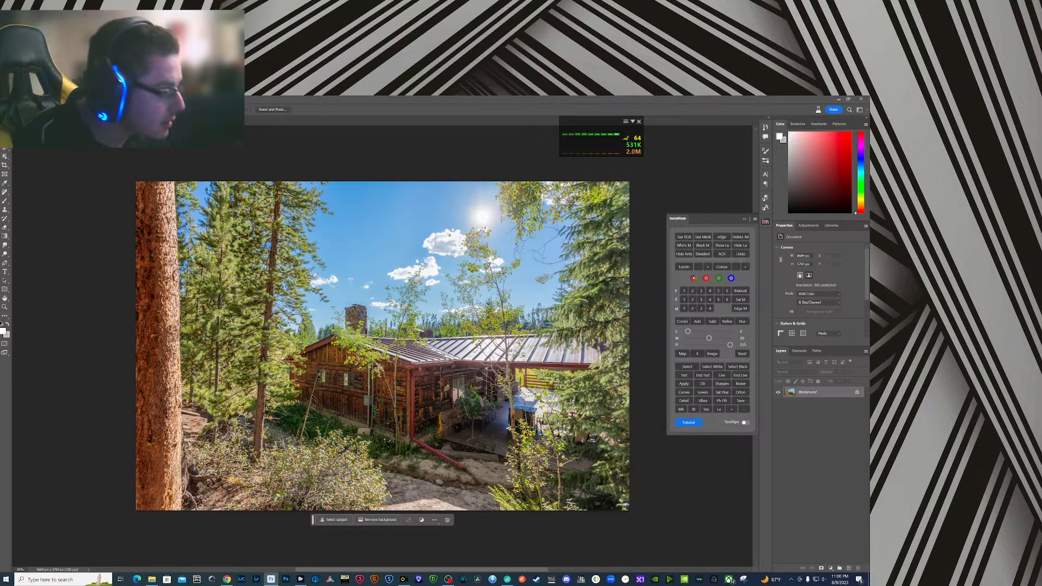
{"action": "left_click_drag", "start_coordinate": [519, 398], "coordinate": [532, 411]}
{"action": "left_click", "coordinate": [471, 419]}
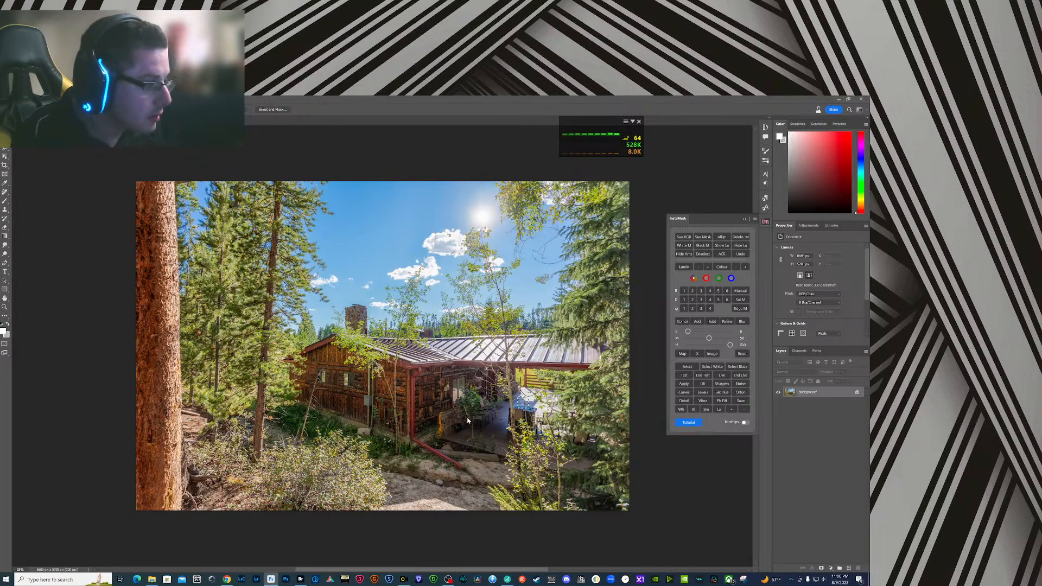
{"action": "type", "text": "fire"}
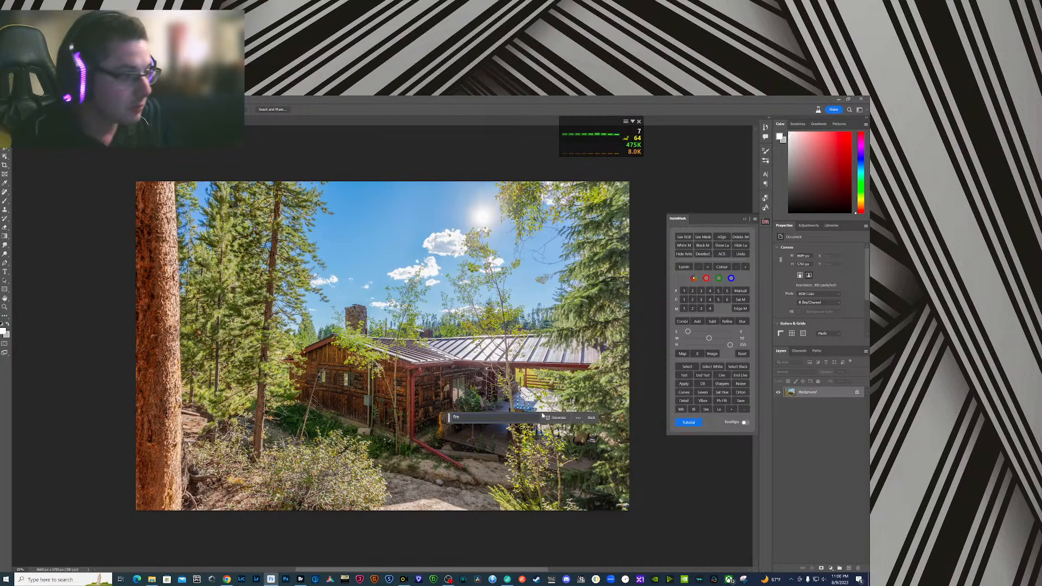
{"action": "left_click", "coordinate": [556, 418]}
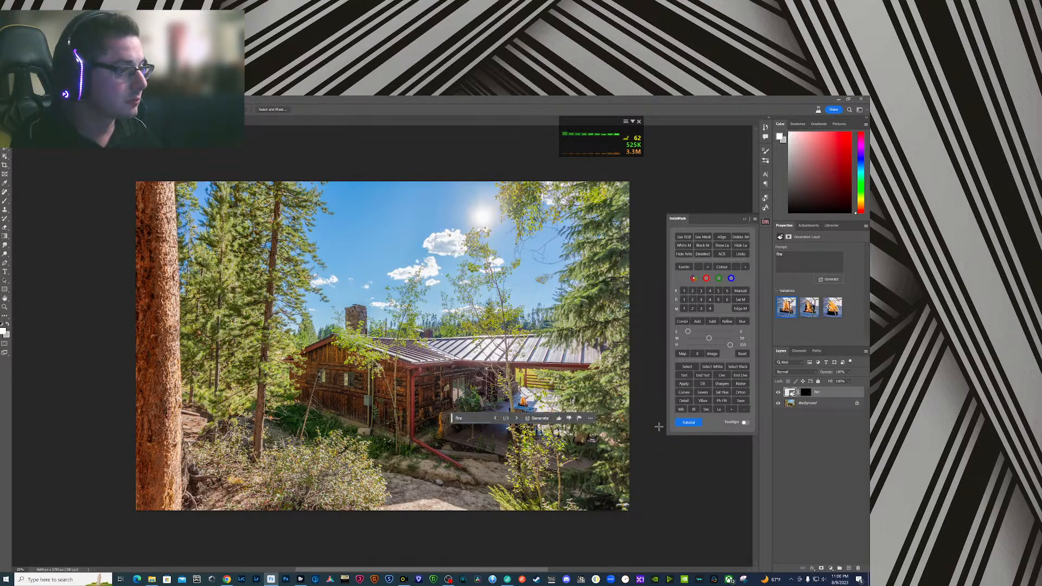
{"action": "left_click", "coordinate": [808, 318]}
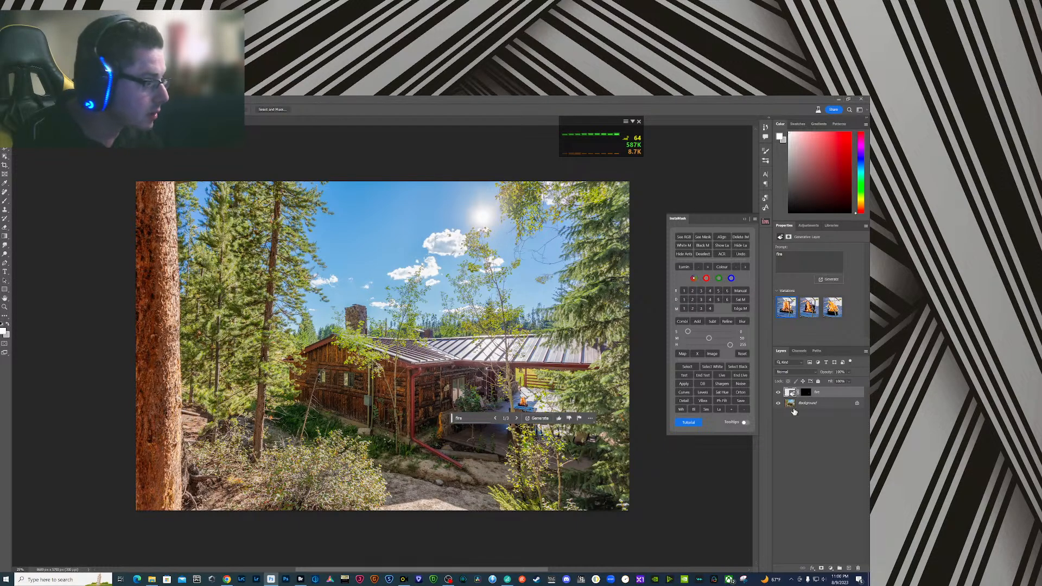
{"action": "left_click_drag", "start_coordinate": [824, 393], "coordinate": [856, 567]}
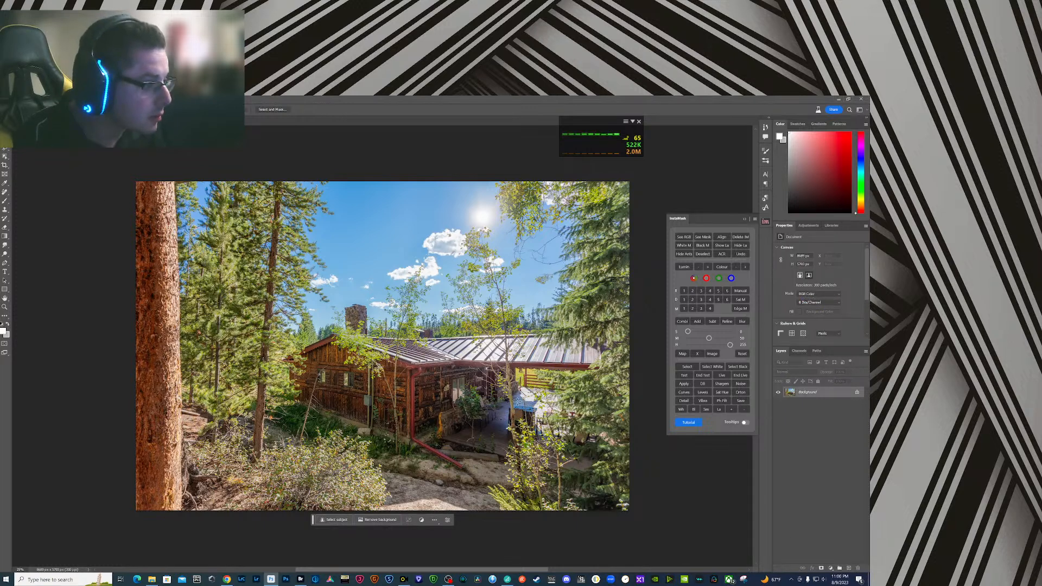
- Select a small area above the blue patio table, run Generative Fill with the prompt "fire", and flatten the image
{"action": "left_click_drag", "start_coordinate": [519, 402], "coordinate": [531, 393]}
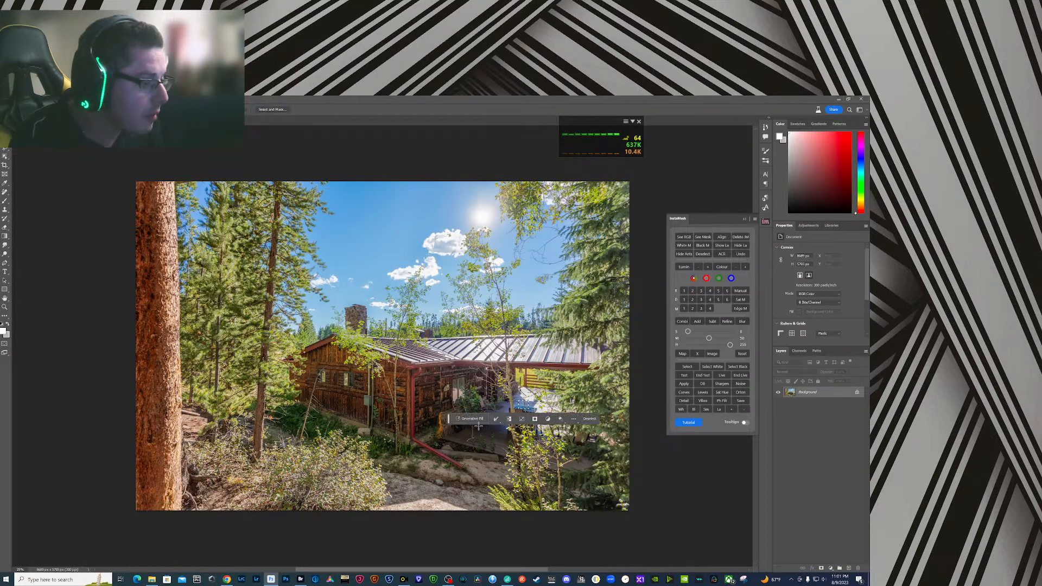
{"action": "type", "text": "fire"}
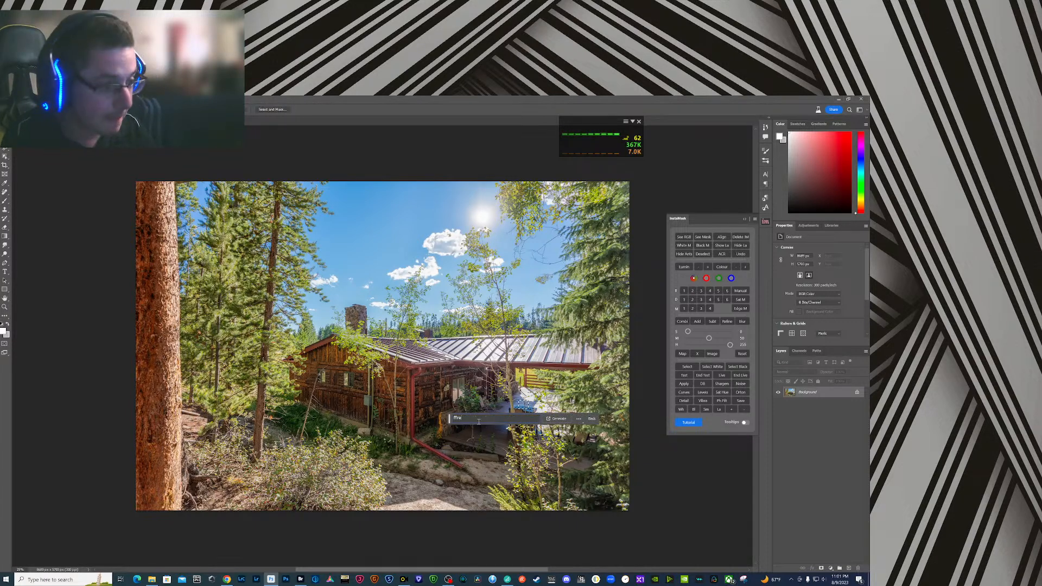
{"action": "key", "text": "BackSpace"}
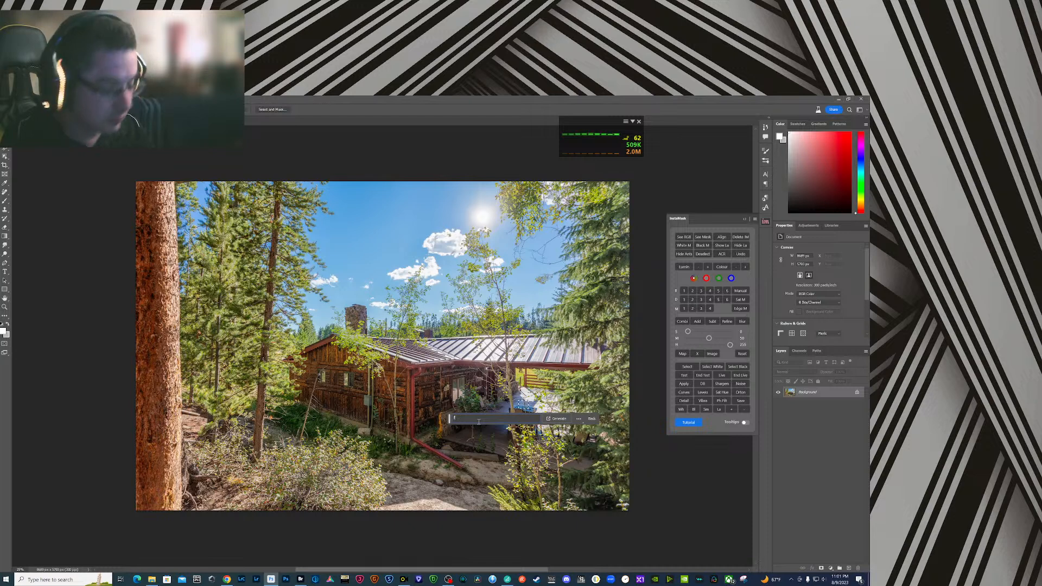
{"action": "left_click", "coordinate": [557, 419]}
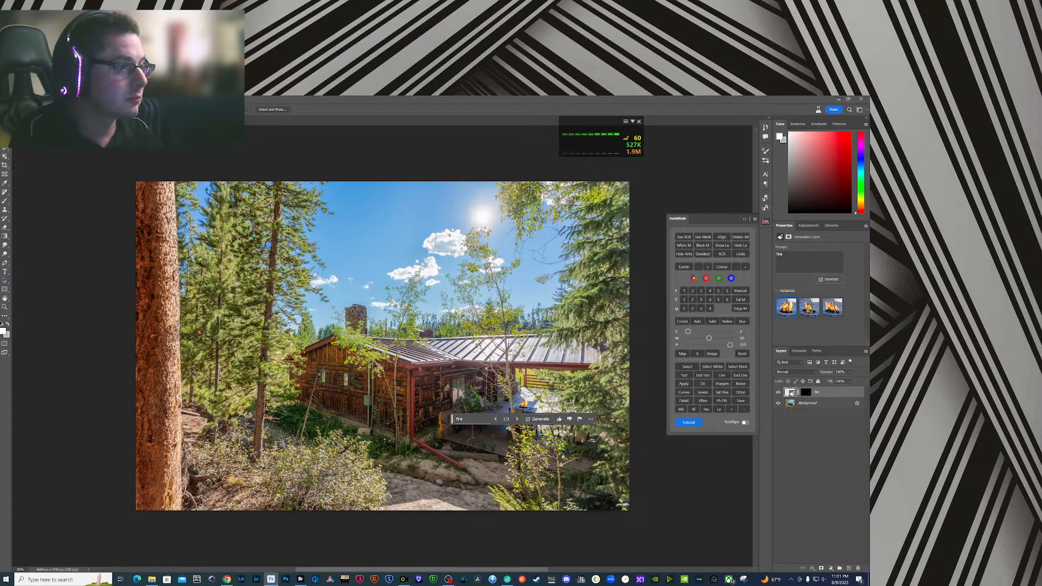
{"action": "left_click", "coordinate": [810, 409]}
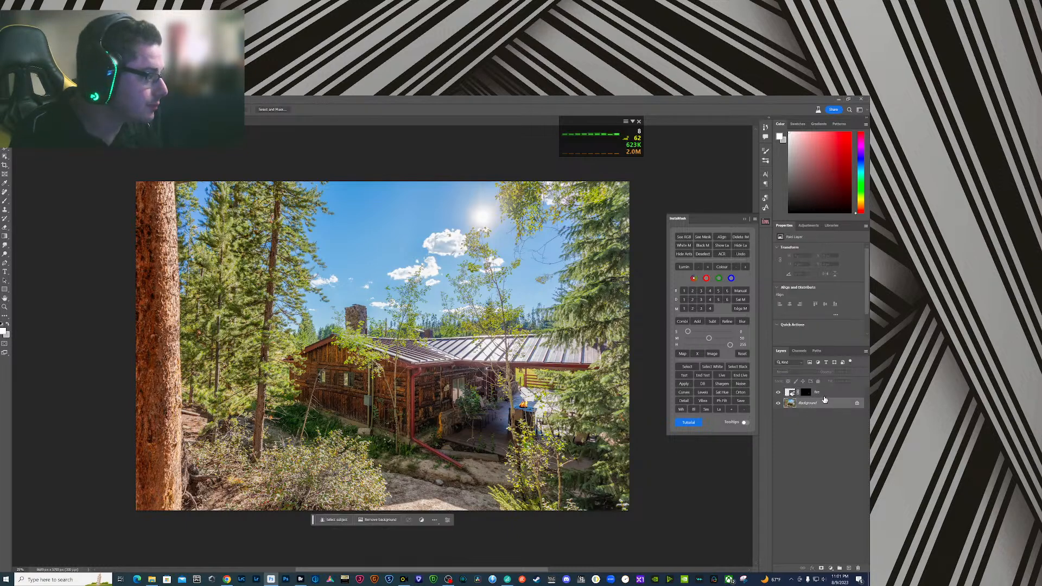
{"action": "right_click", "coordinate": [824, 396]}
{"action": "left_click", "coordinate": [826, 338]}
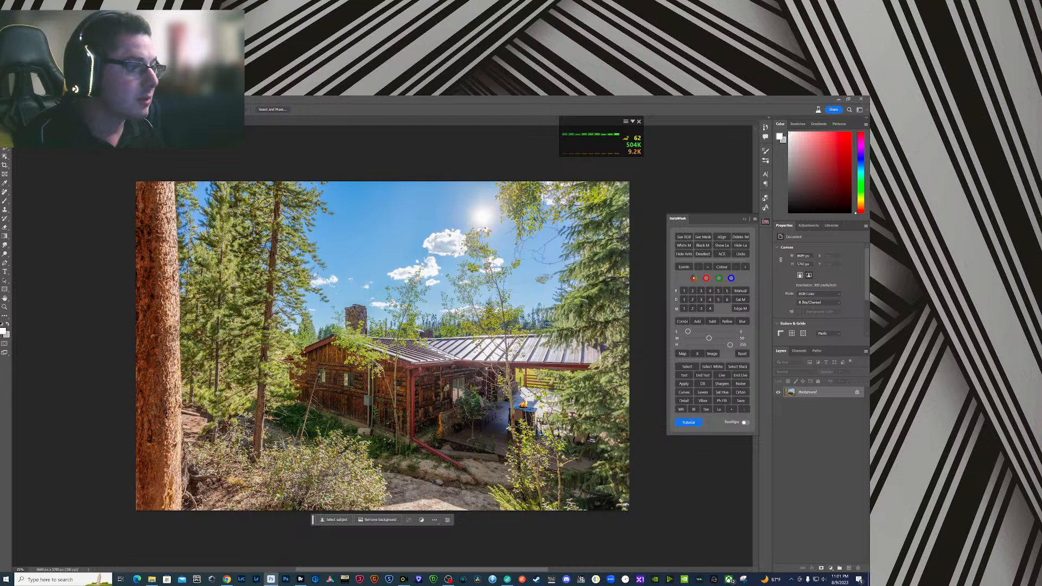
- Heal the small distraction beside the spruce in front of the patio and save Untitled-7.jpg
{"action": "key", "text": "ctrl+w"}
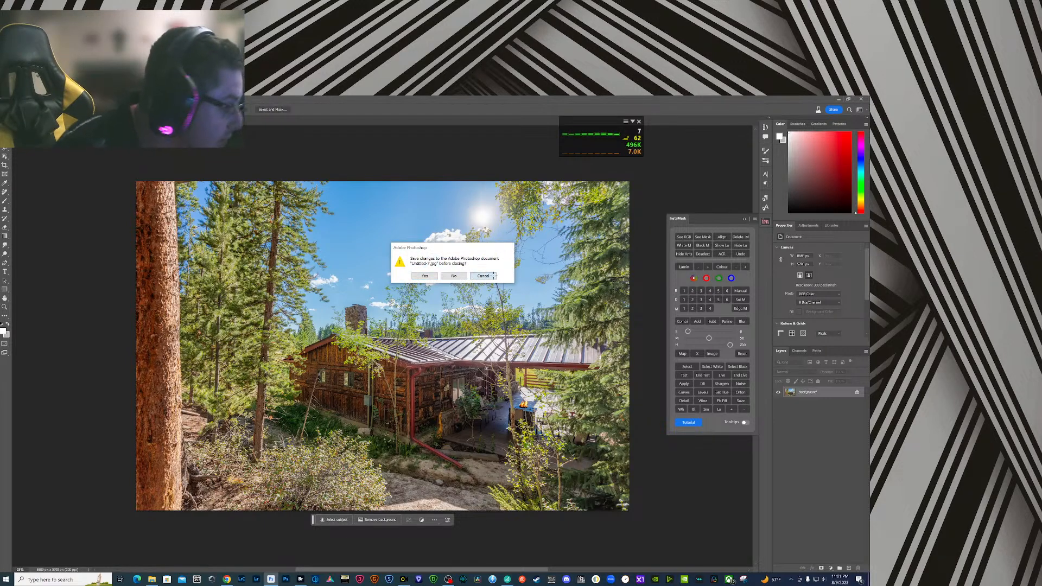
{"action": "left_click", "coordinate": [425, 276]}
{"action": "key", "text": "j"}
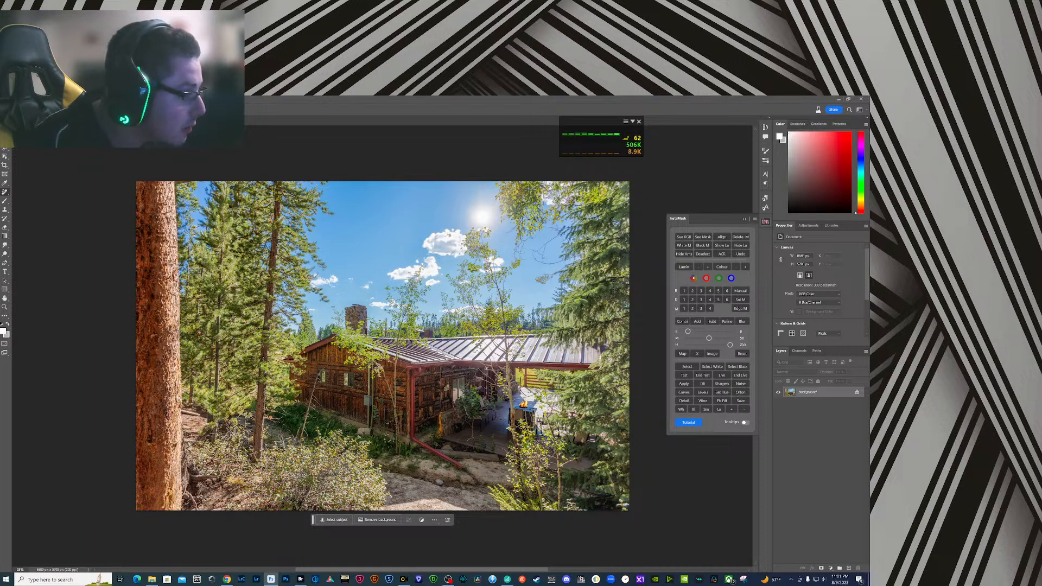
{"action": "left_click_drag", "start_coordinate": [561, 432], "coordinate": [578, 447]}
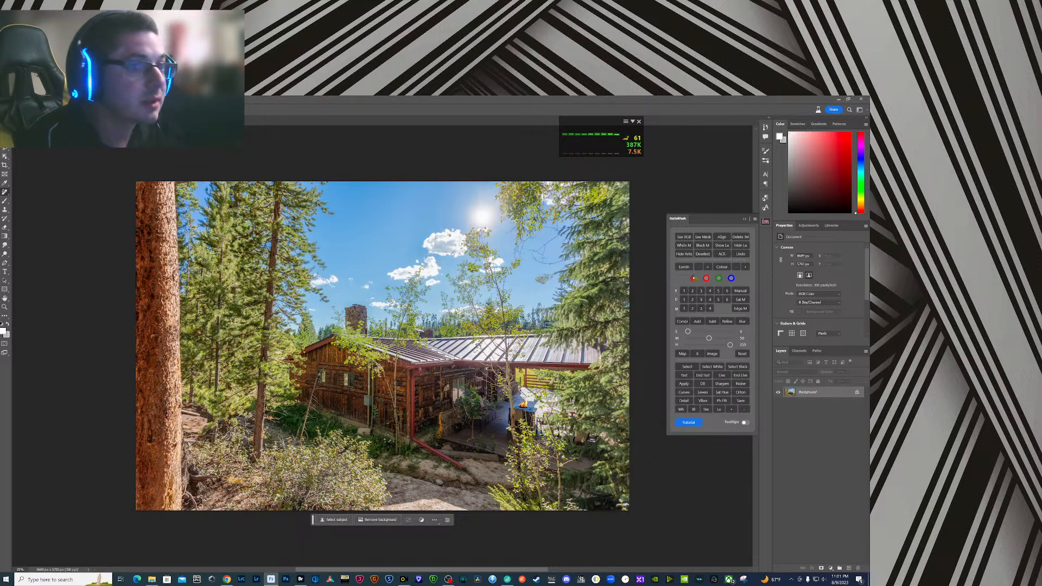
{"action": "key", "text": "ctrl+s"}
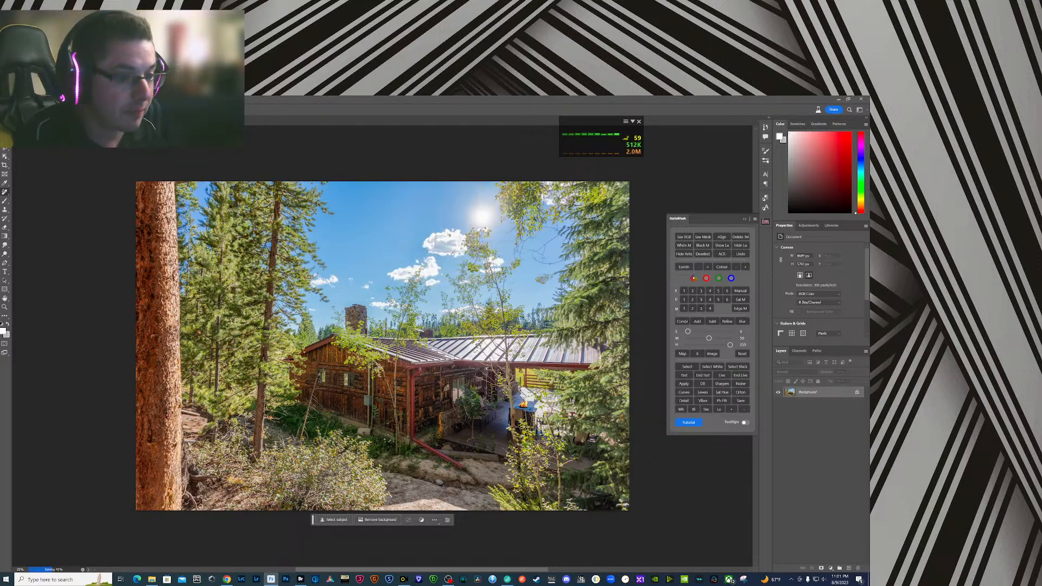
- Switch to Bridge, preview the garage and driveway image Untitled-8.jpg at full screen, and open it in Photoshop
{"action": "left_click", "coordinate": [300, 580]}
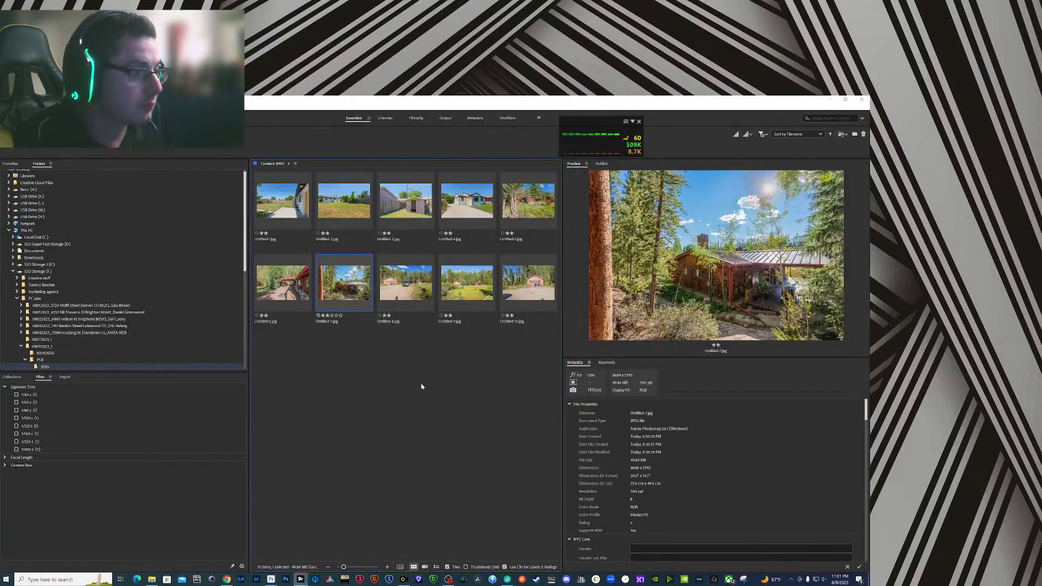
{"action": "left_click", "coordinate": [411, 294]}
{"action": "key", "text": "space"}
{"action": "key", "text": "space"}
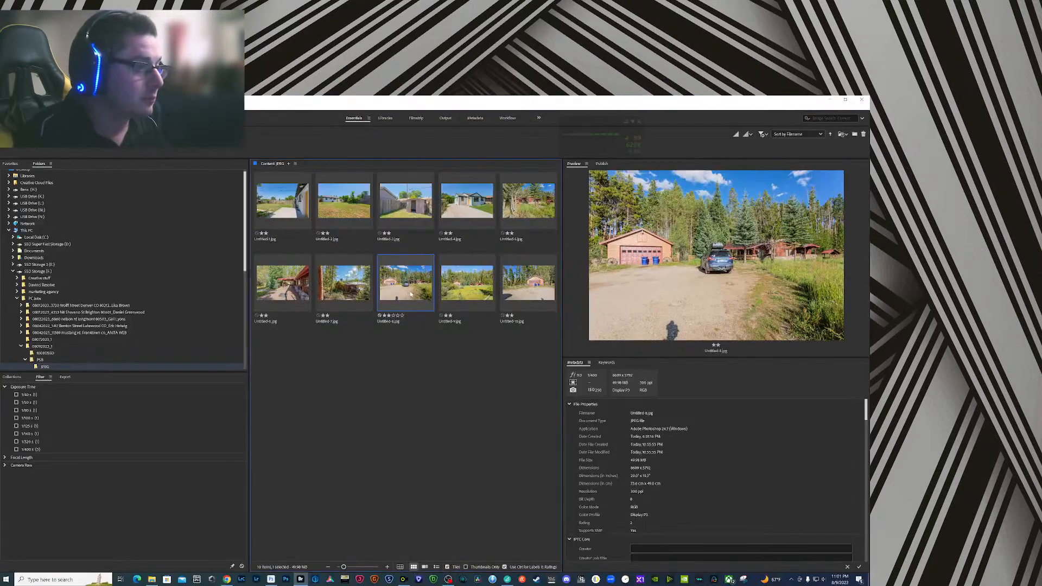
{"action": "double_click", "coordinate": [411, 293]}
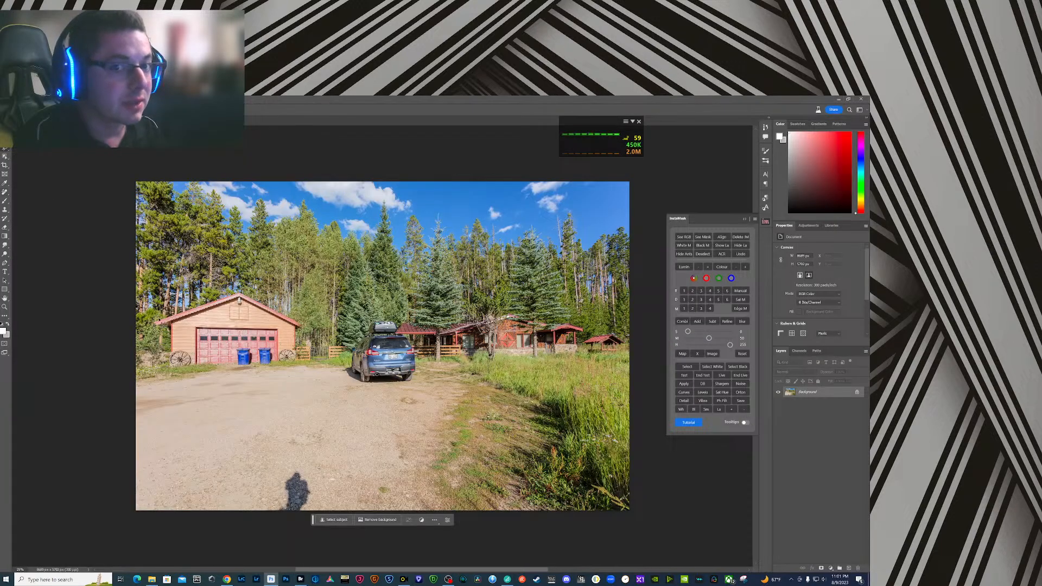
- Select the two blue trash bins in front of the garage and remove them using Generative Fill without a prompt
{"action": "left_click", "coordinate": [234, 365]}
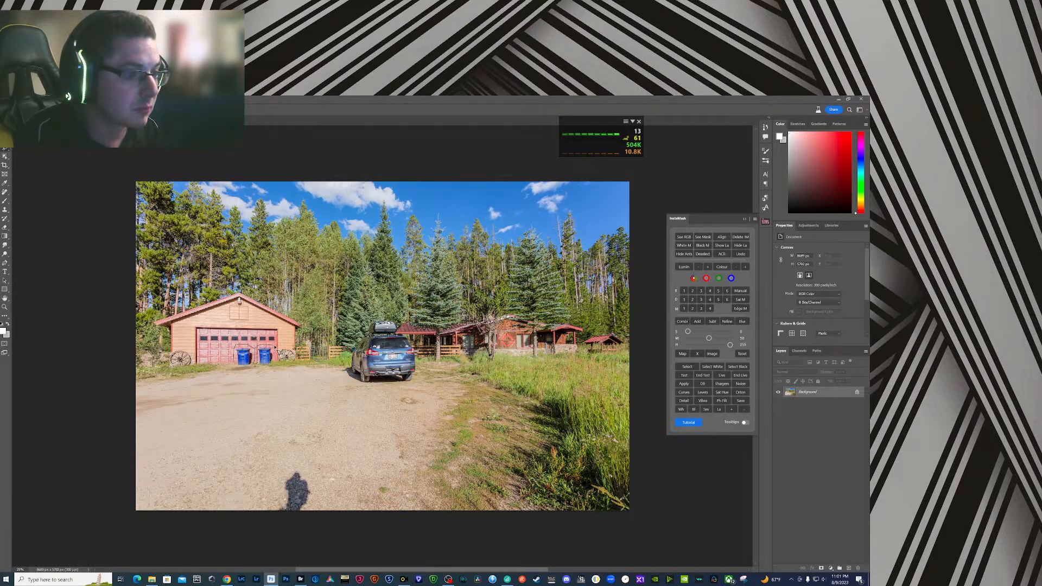
{"action": "left_click_drag", "start_coordinate": [261, 379], "coordinate": [234, 373]}
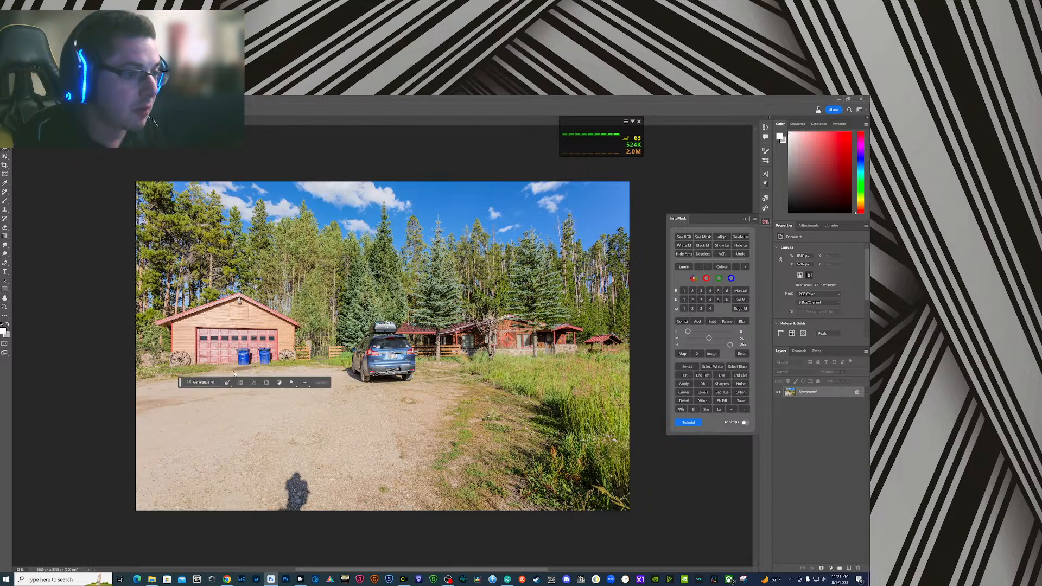
{"action": "left_click", "coordinate": [290, 383]}
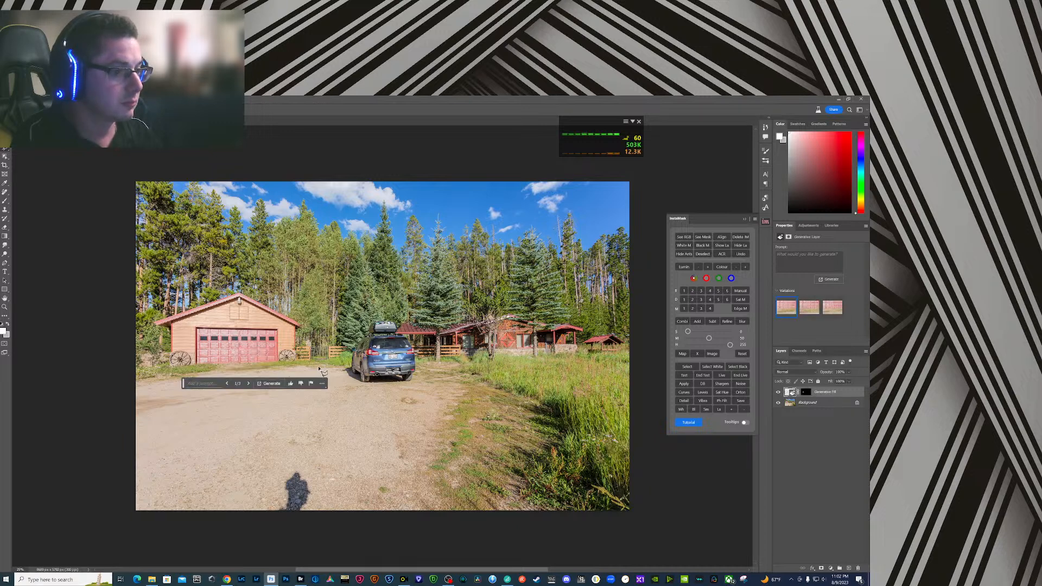
- Select the blue car parked on the driveway and remove it using Generative Fill without a prompt
{"action": "mouse_move", "coordinate": [362, 382]}
{"action": "left_mouse_down"}
{"action": "mouse_move", "coordinate": [341, 366]}
{"action": "mouse_move", "coordinate": [373, 323]}
{"action": "mouse_move", "coordinate": [400, 321]}
{"action": "mouse_move", "coordinate": [424, 359]}
{"action": "mouse_move", "coordinate": [420, 387]}
{"action": "mouse_move", "coordinate": [369, 390]}
{"action": "left_mouse_up"}
{"action": "left_click", "coordinate": [325, 402]}
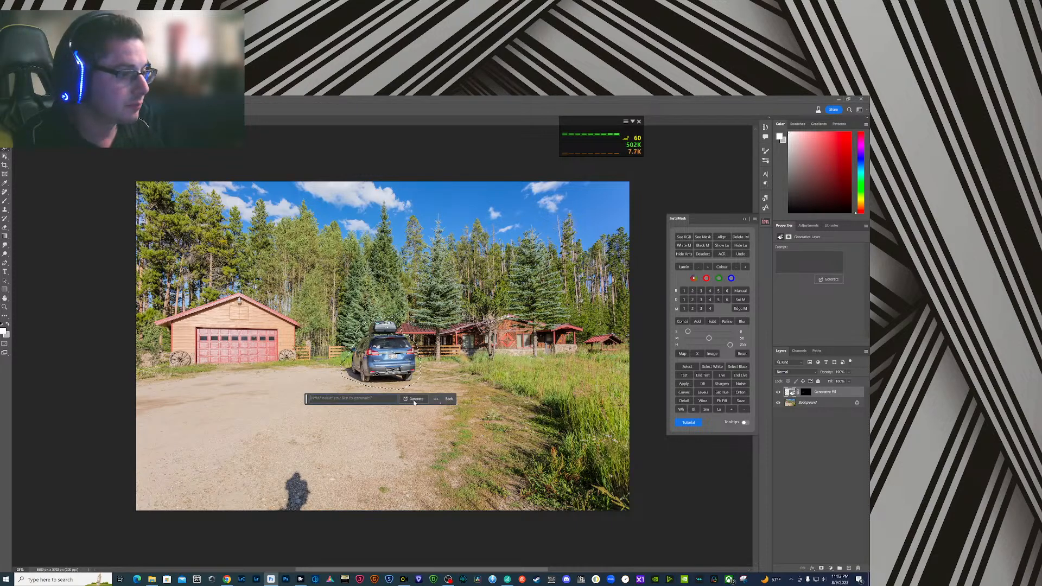
{"action": "left_click", "coordinate": [414, 401]}
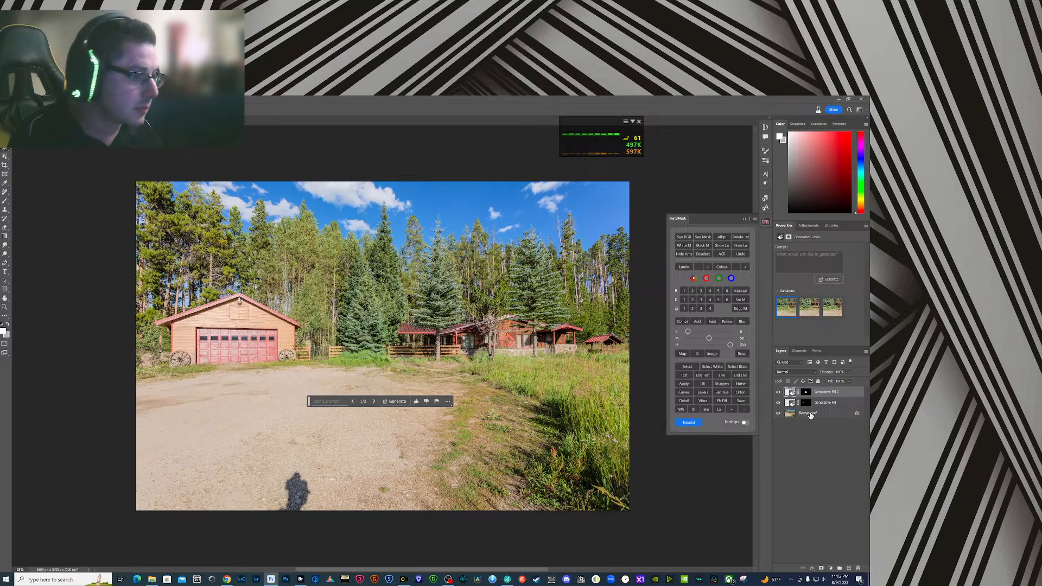
- Merge the two Generative Fill layers with the Background layer of the driveway image
{"action": "left_click", "coordinate": [816, 416]}
{"action": "left_click", "coordinate": [825, 396], "text": "shift"}
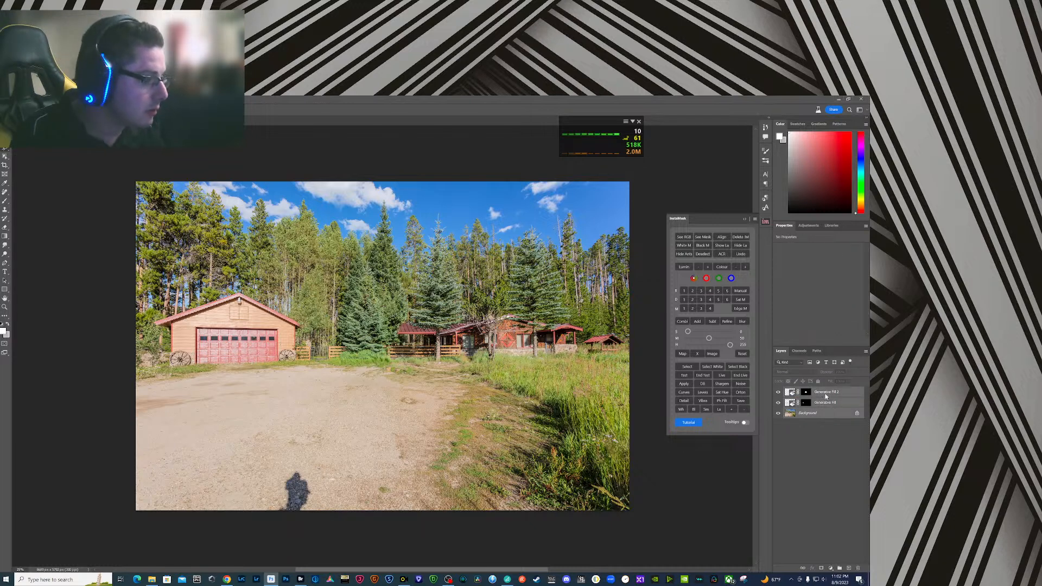
{"action": "right_click", "coordinate": [825, 396]}
{"action": "left_click", "coordinate": [827, 339]}
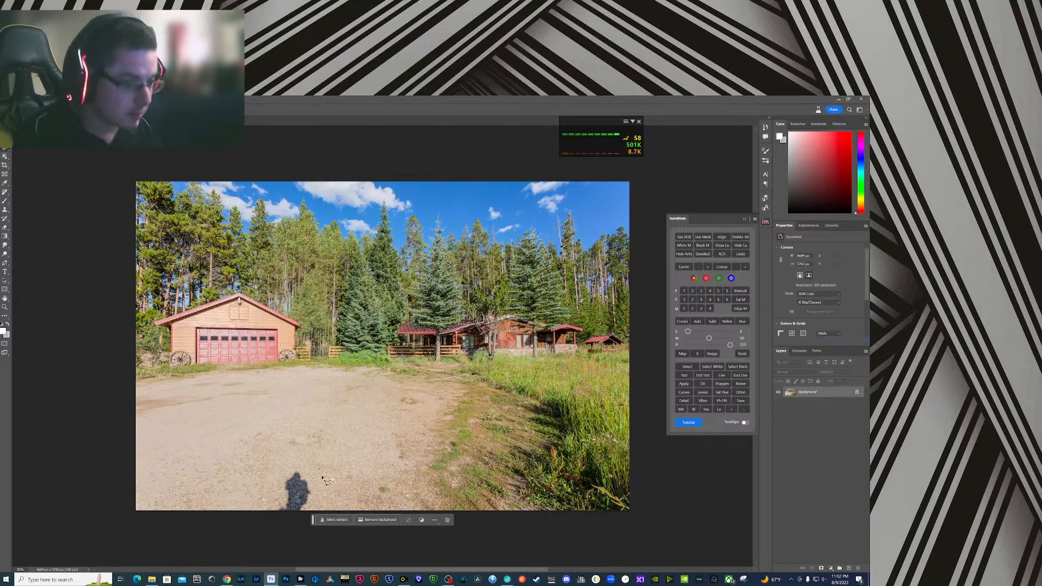
- Heal away the photographer's shadow at the front edge of the gravel driveway and save Untitled-8.jpg
{"action": "key", "text": "j"}
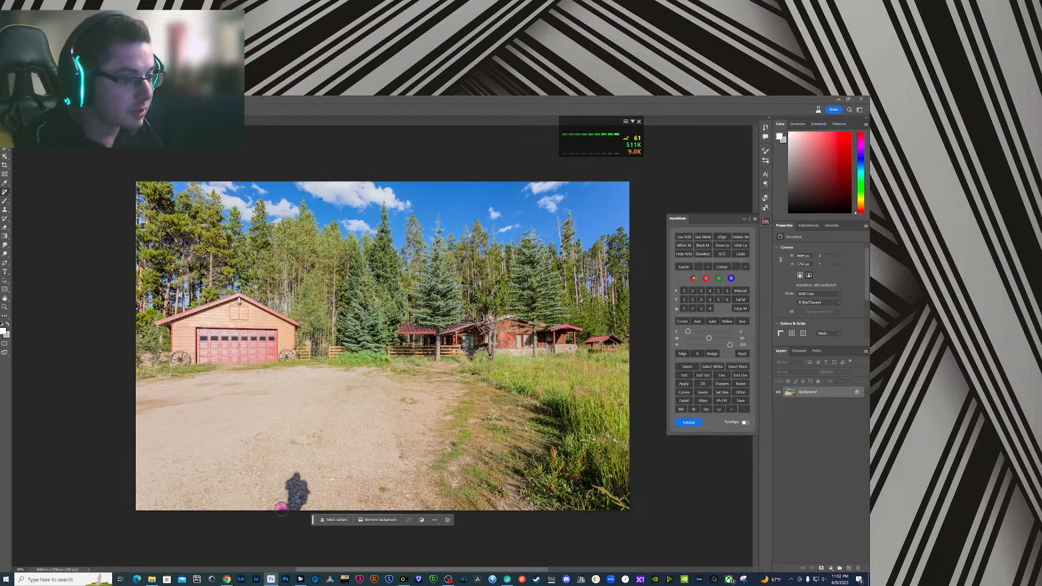
{"action": "mouse_move", "coordinate": [281, 508]}
{"action": "left_mouse_down"}
{"action": "mouse_move", "coordinate": [294, 476]}
{"action": "mouse_move", "coordinate": [291, 509]}
{"action": "mouse_move", "coordinate": [306, 492]}
{"action": "mouse_move", "coordinate": [299, 472]}
{"action": "left_mouse_up"}
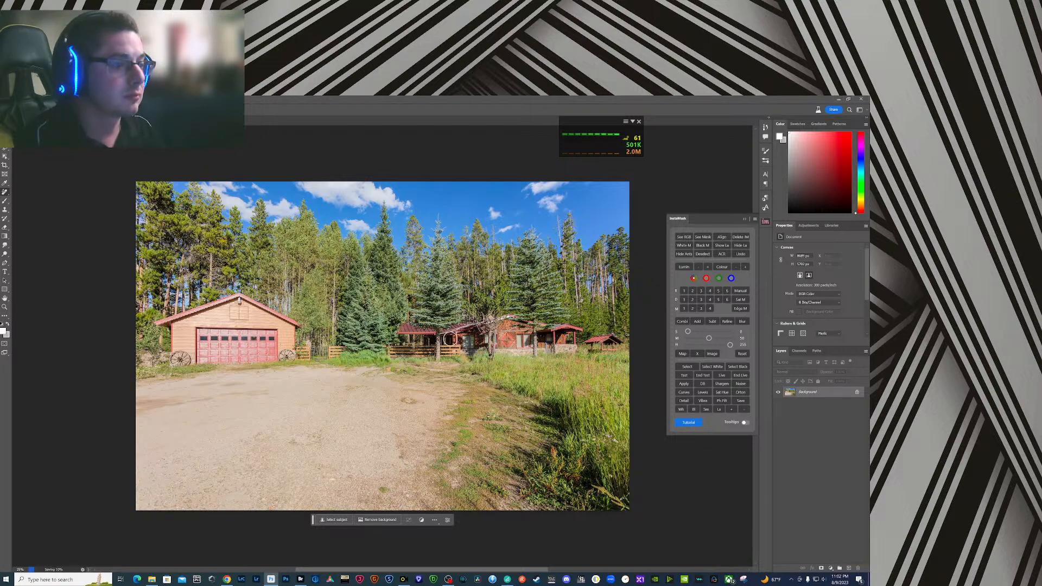
- Switch to Bridge, preview the front view of the garage, Untitled-10.jpg, at full screen, and open it in Photoshop
{"action": "left_click", "coordinate": [301, 580]}
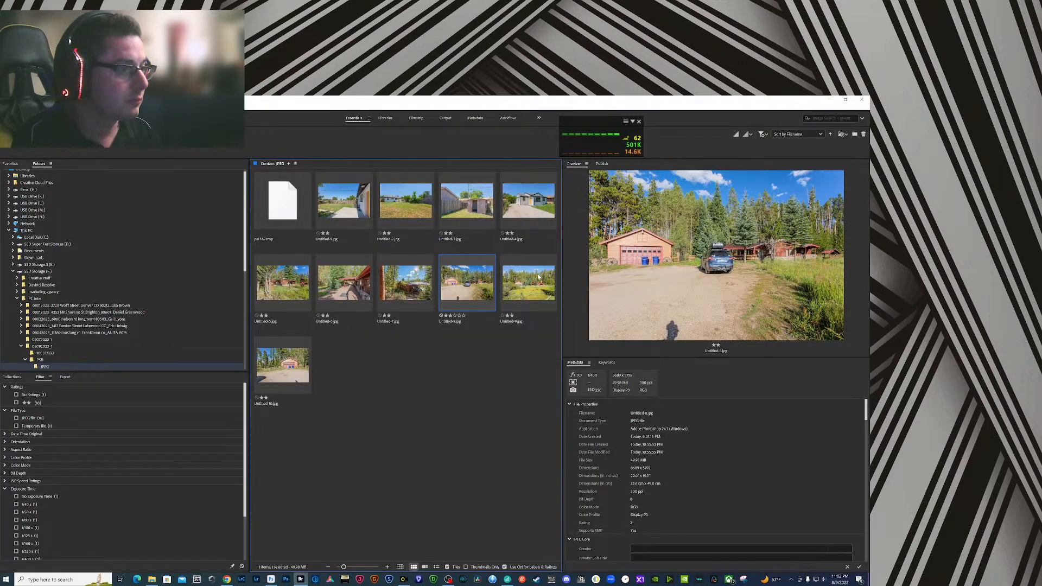
{"action": "left_click", "coordinate": [531, 290]}
{"action": "key", "text": "space"}
{"action": "key", "text": "space"}
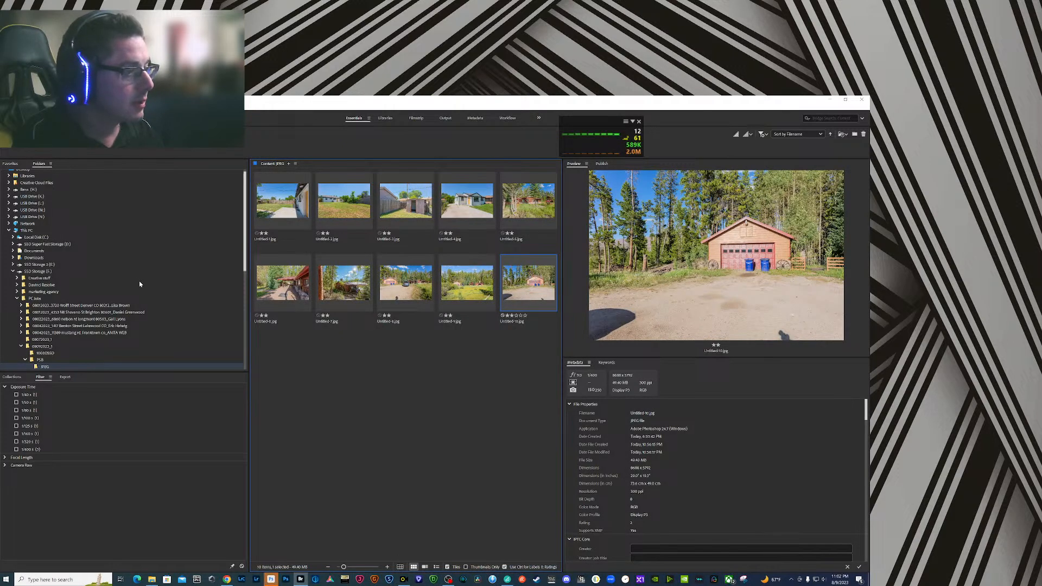
{"action": "left_click", "coordinate": [271, 579]}
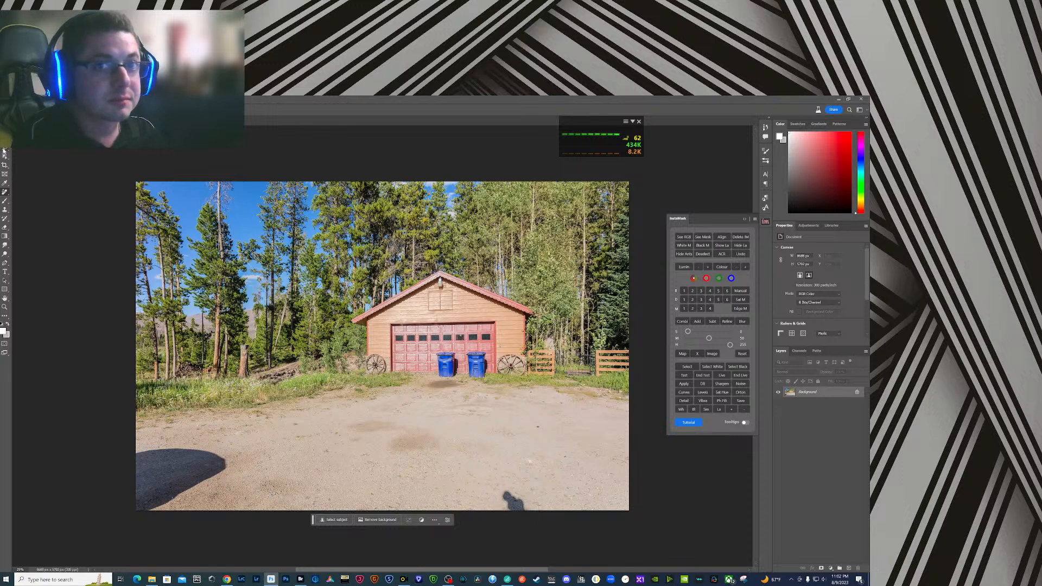
- Select the two blue bins and both shadows on the gravel, run Generative Fill without a prompt, and choose the third variation
{"action": "mouse_move", "coordinate": [436, 374]}
{"action": "left_mouse_down"}
{"action": "mouse_move", "coordinate": [457, 353]}
{"action": "mouse_move", "coordinate": [468, 377]}
{"action": "mouse_move", "coordinate": [465, 356]}
{"action": "mouse_move", "coordinate": [492, 352]}
{"action": "mouse_move", "coordinate": [489, 384]}
{"action": "mouse_move", "coordinate": [431, 387]}
{"action": "left_mouse_up"}
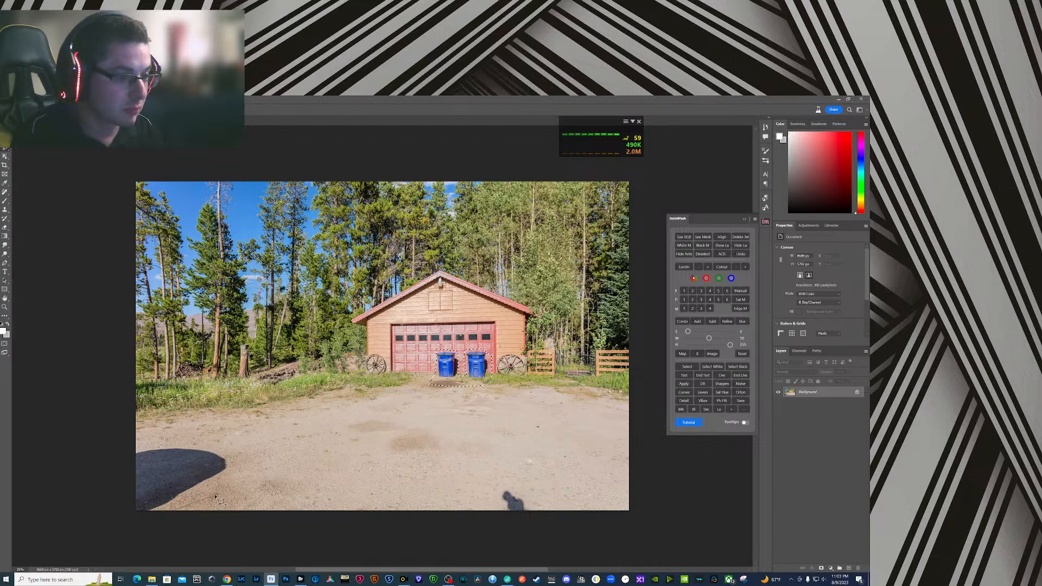
{"action": "mouse_move", "coordinate": [217, 501]}
{"action": "left_mouse_down"}
{"action": "mouse_move", "coordinate": [242, 456]}
{"action": "mouse_move", "coordinate": [115, 441]}
{"action": "mouse_move", "coordinate": [99, 518]}
{"action": "mouse_move", "coordinate": [152, 532]}
{"action": "left_mouse_up"}
{"action": "mouse_move", "coordinate": [503, 513]}
{"action": "left_mouse_down"}
{"action": "mouse_move", "coordinate": [493, 490]}
{"action": "mouse_move", "coordinate": [506, 479]}
{"action": "mouse_move", "coordinate": [532, 492]}
{"action": "mouse_move", "coordinate": [539, 518]}
{"action": "mouse_move", "coordinate": [494, 513]}
{"action": "left_mouse_up"}
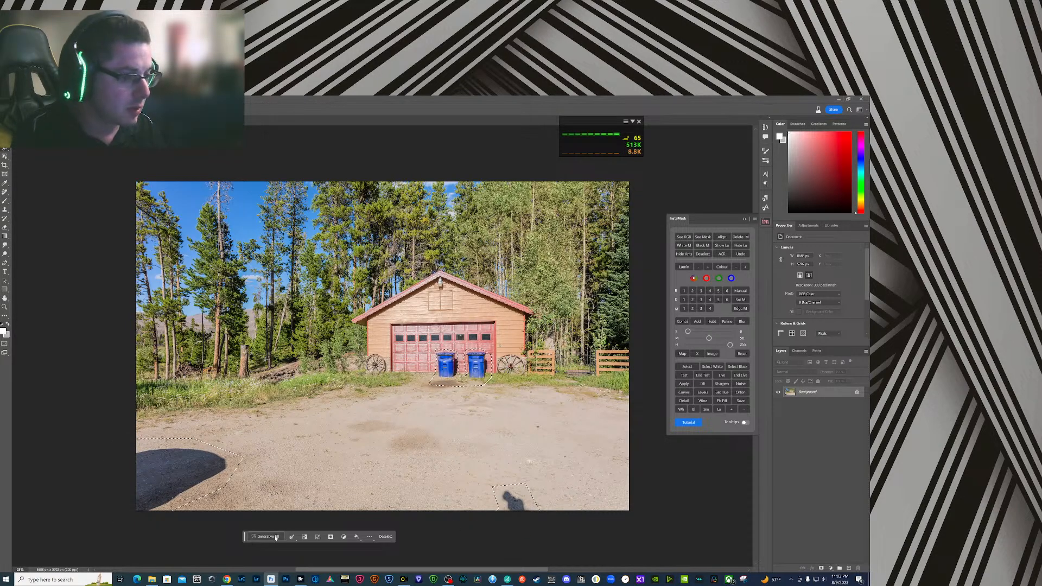
{"action": "left_click", "coordinate": [274, 537]}
{"action": "key", "text": "Return"}
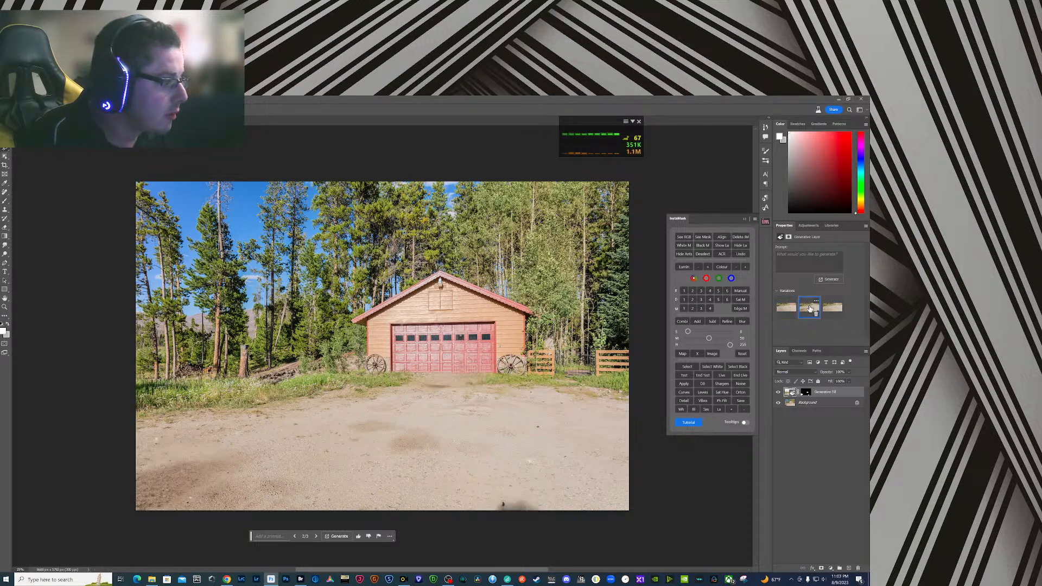
{"action": "left_click", "coordinate": [796, 308]}
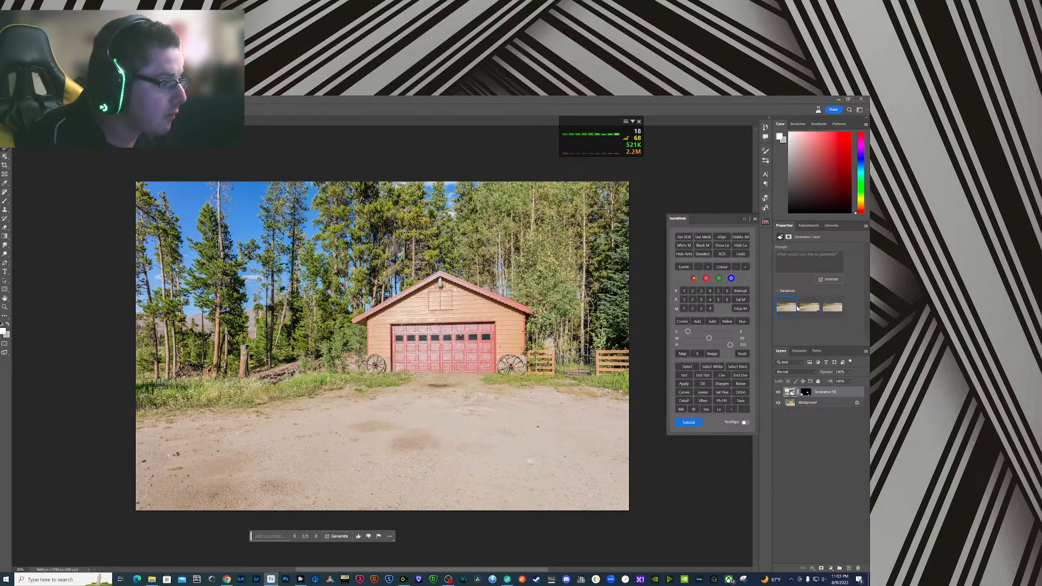
{"action": "left_click", "coordinate": [835, 310]}
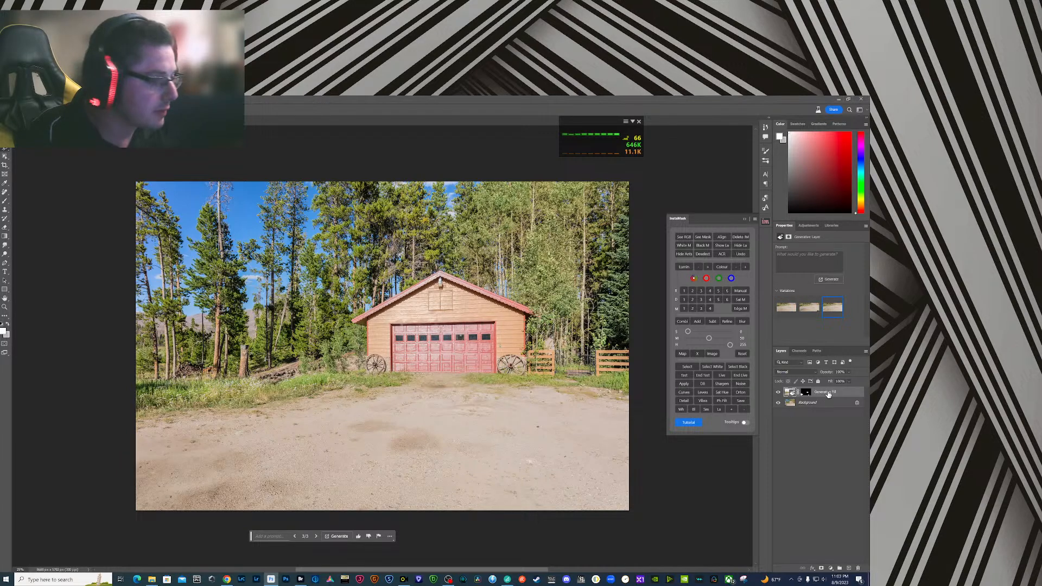
- Paint black on the Generative Fill layer's mask over the bin area in front of the garage door
{"action": "left_click", "coordinate": [808, 395]}
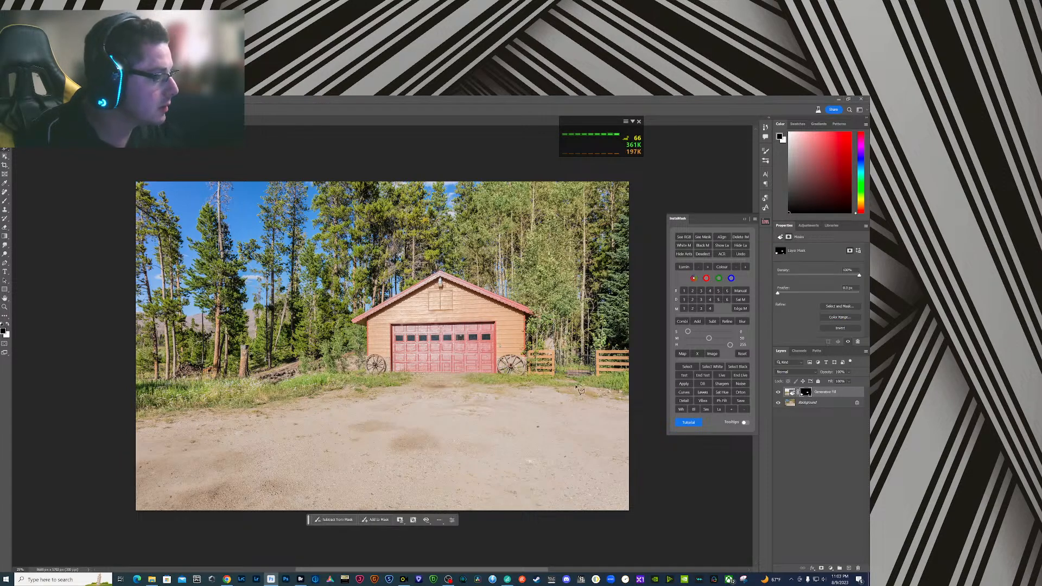
{"action": "key", "text": "b"}
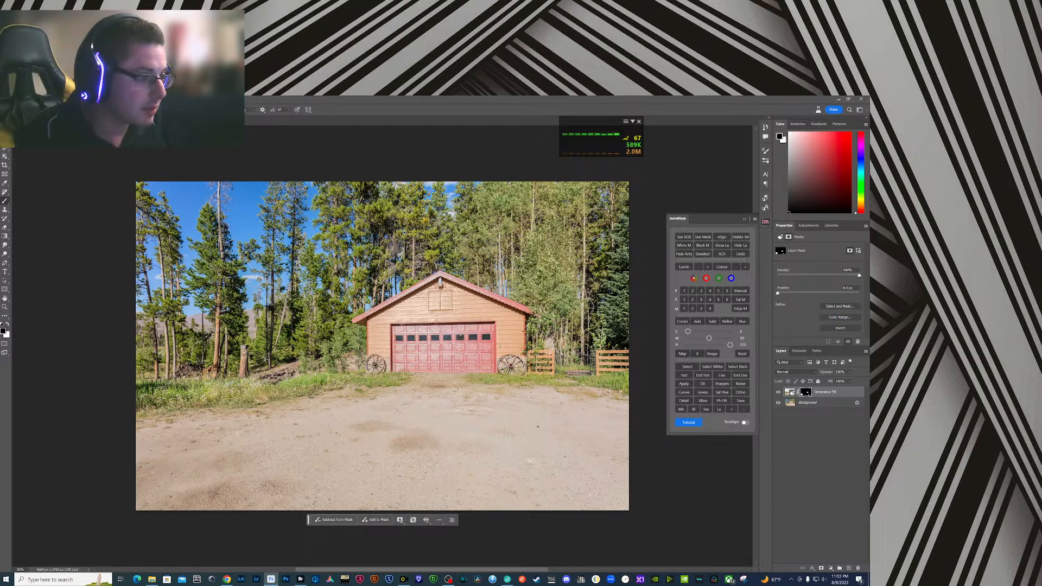
{"action": "mouse_move", "coordinate": [457, 374]}
{"action": "left_mouse_down"}
{"action": "mouse_move", "coordinate": [434, 361]}
{"action": "mouse_move", "coordinate": [441, 374]}
{"action": "mouse_move", "coordinate": [472, 368]}
{"action": "mouse_move", "coordinate": [482, 389]}
{"action": "left_mouse_up"}
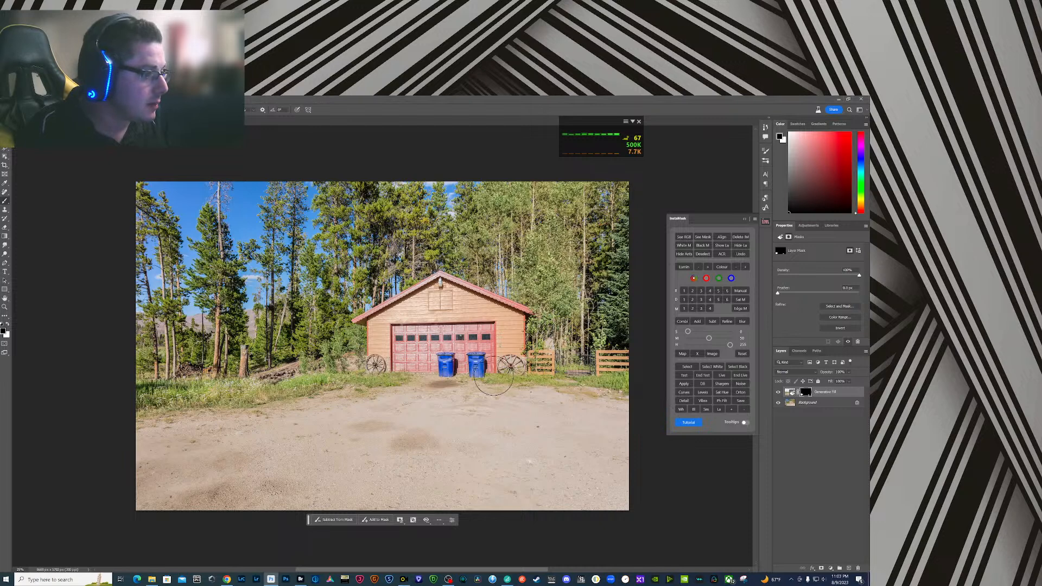
- Merge the masked Generative Fill layer with the Background layer
{"action": "left_click", "coordinate": [817, 404]}
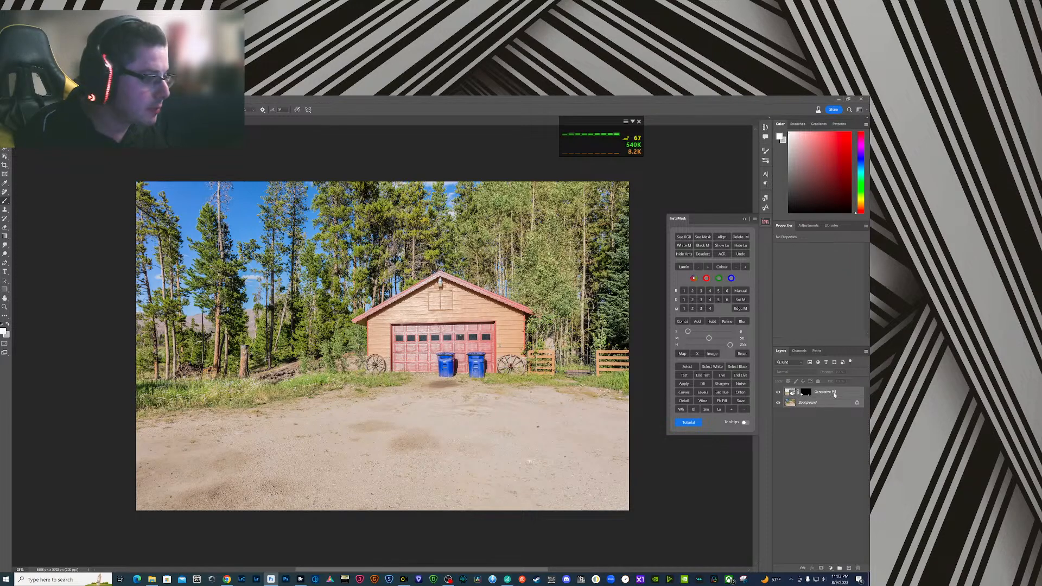
{"action": "right_click", "coordinate": [807, 402]}
{"action": "left_click", "coordinate": [823, 337]}
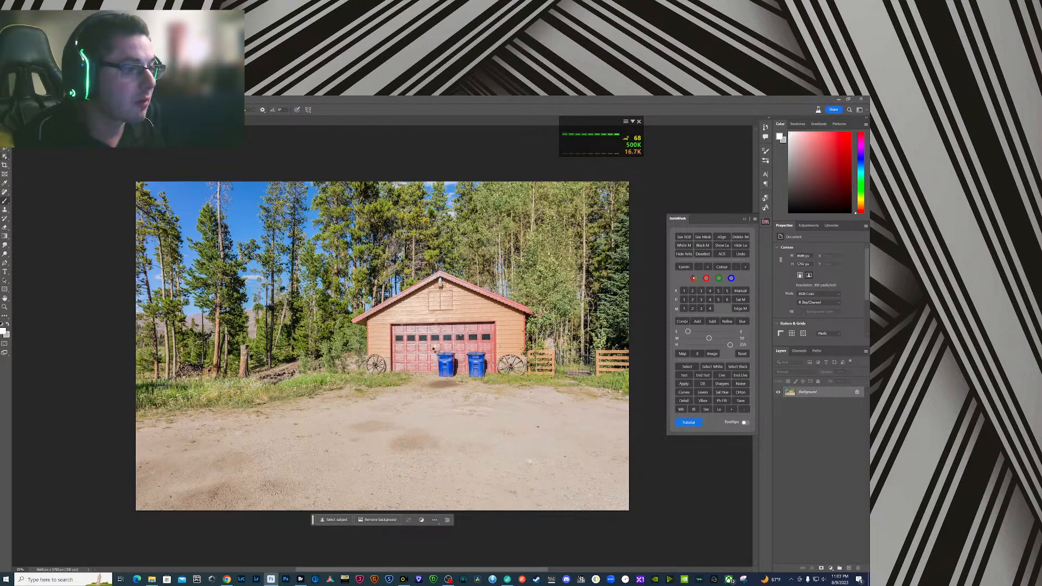
- Try to remove the two blue bins with the Object Selection tool and Generative Fill, and delete the generated layer
{"action": "key", "text": "w"}
{"action": "left_click_drag", "start_coordinate": [437, 346], "coordinate": [486, 385]}
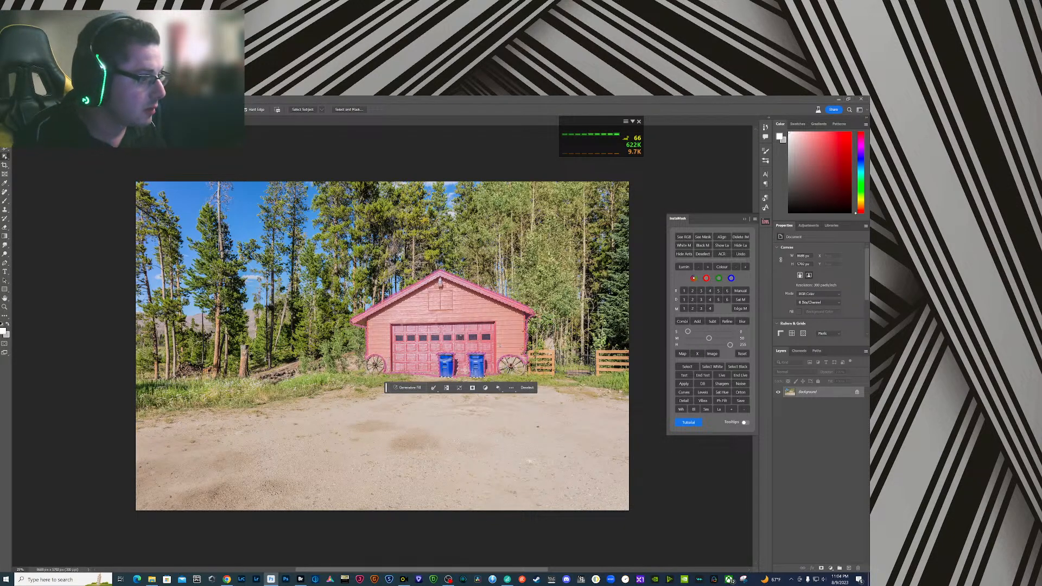
{"action": "left_click_drag", "start_coordinate": [484, 359], "coordinate": [489, 372]}
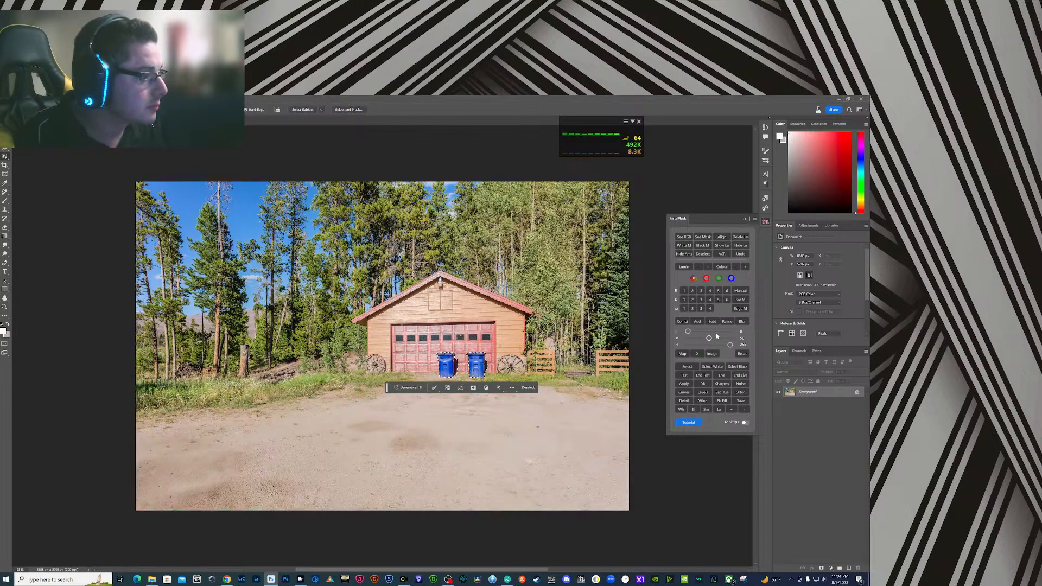
{"action": "left_click", "coordinate": [394, 388]}
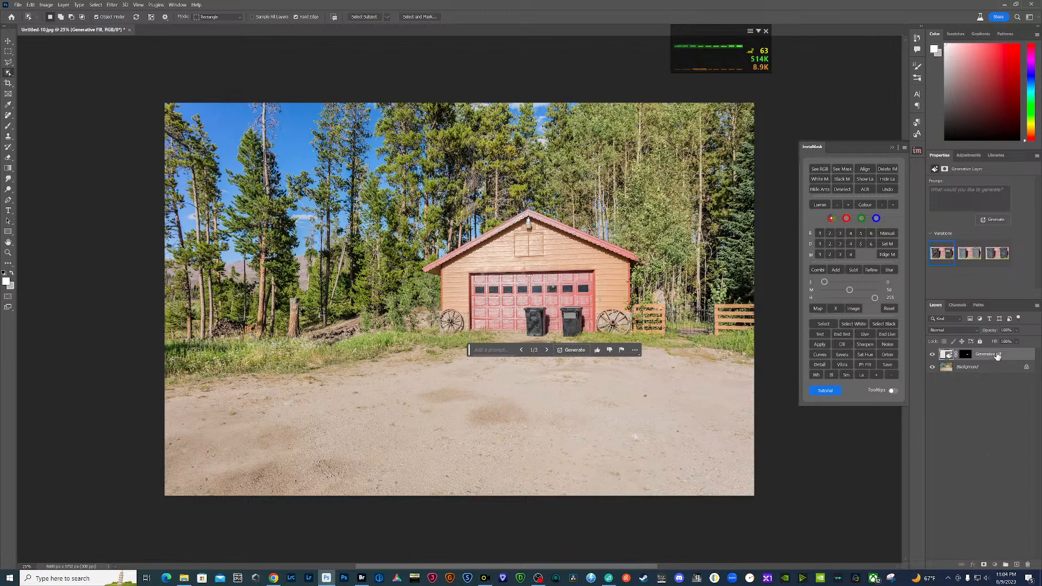
{"action": "left_click_drag", "start_coordinate": [997, 356], "coordinate": [1028, 565]}
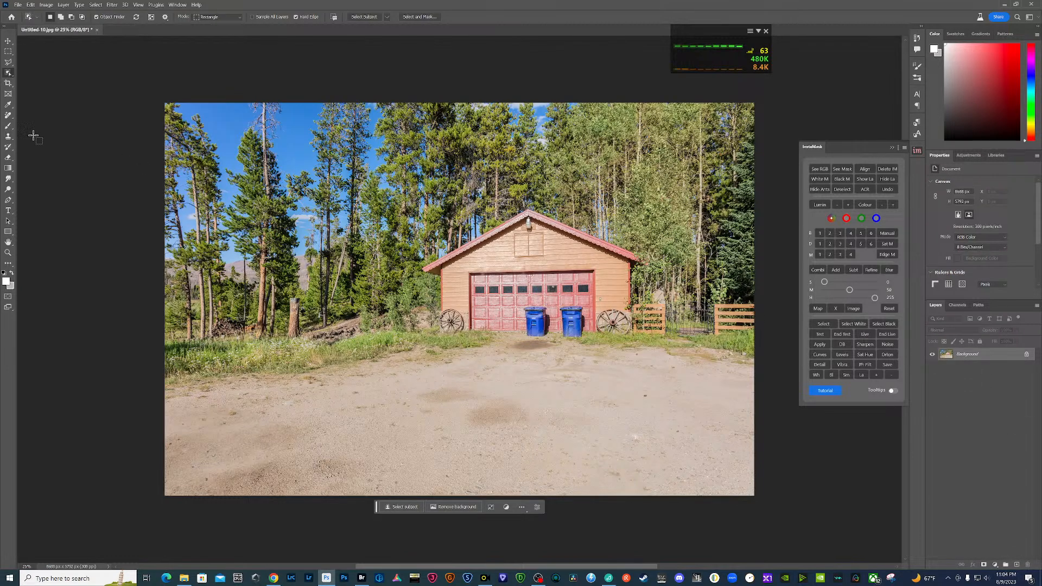
- Lasso the two blue bins together with the ground stain below them and remove them using Generative Fill without a prompt
{"action": "key", "text": "l"}
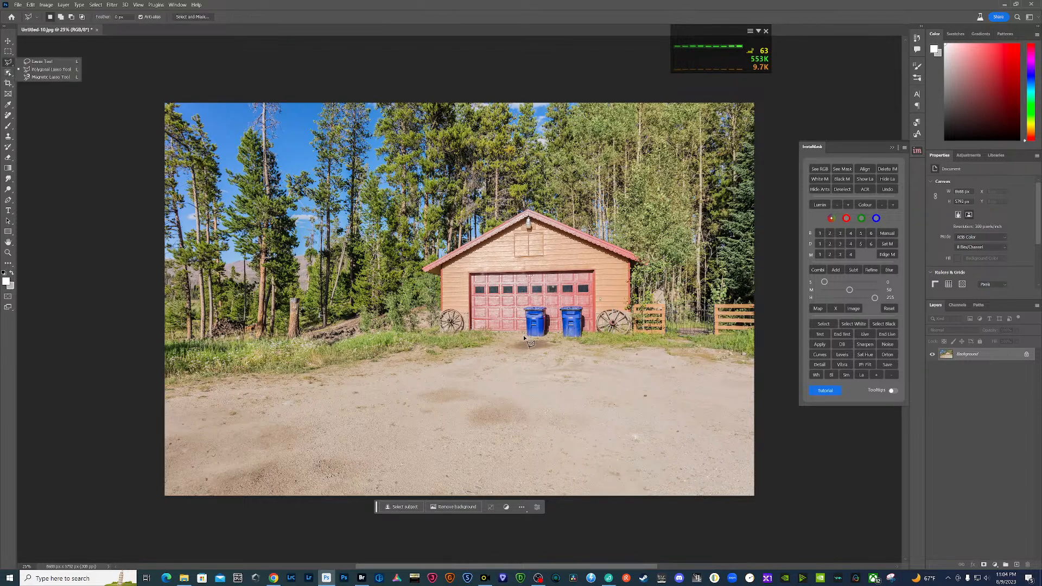
{"action": "mouse_move", "coordinate": [526, 307]}
{"action": "left_mouse_down"}
{"action": "mouse_move", "coordinate": [551, 305]}
{"action": "mouse_move", "coordinate": [555, 338]}
{"action": "mouse_move", "coordinate": [561, 305]}
{"action": "mouse_move", "coordinate": [583, 303]}
{"action": "mouse_move", "coordinate": [586, 339]}
{"action": "mouse_move", "coordinate": [570, 352]}
{"action": "mouse_move", "coordinate": [506, 348]}
{"action": "left_mouse_up"}
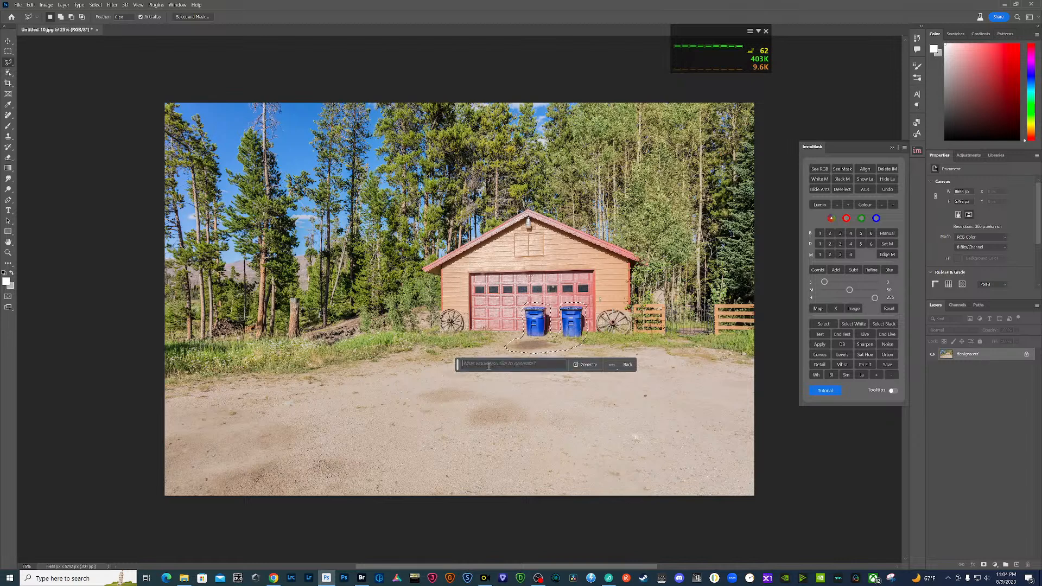
{"action": "left_click", "coordinate": [582, 364]}
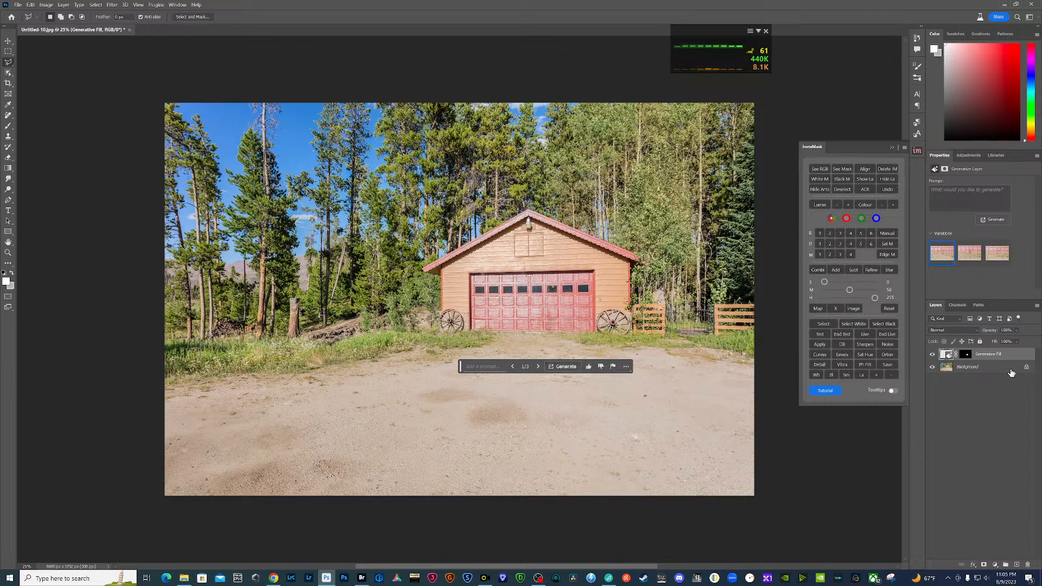
- Merge the Generative Fill layer into the Background and save Untitled-10.jpg
{"action": "left_click", "coordinate": [977, 368]}
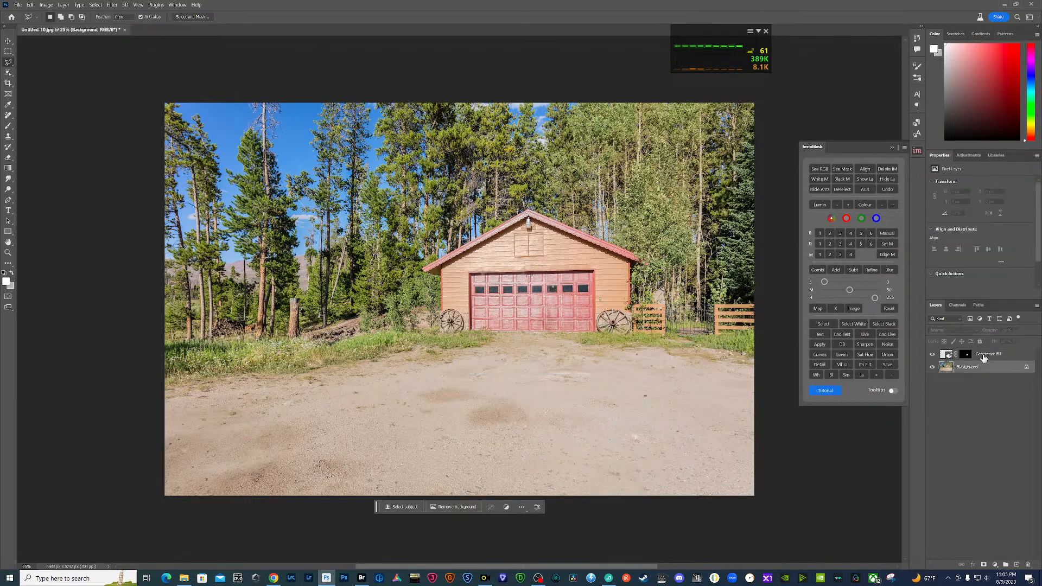
{"action": "right_click", "coordinate": [984, 359]}
{"action": "left_click", "coordinate": [998, 296]}
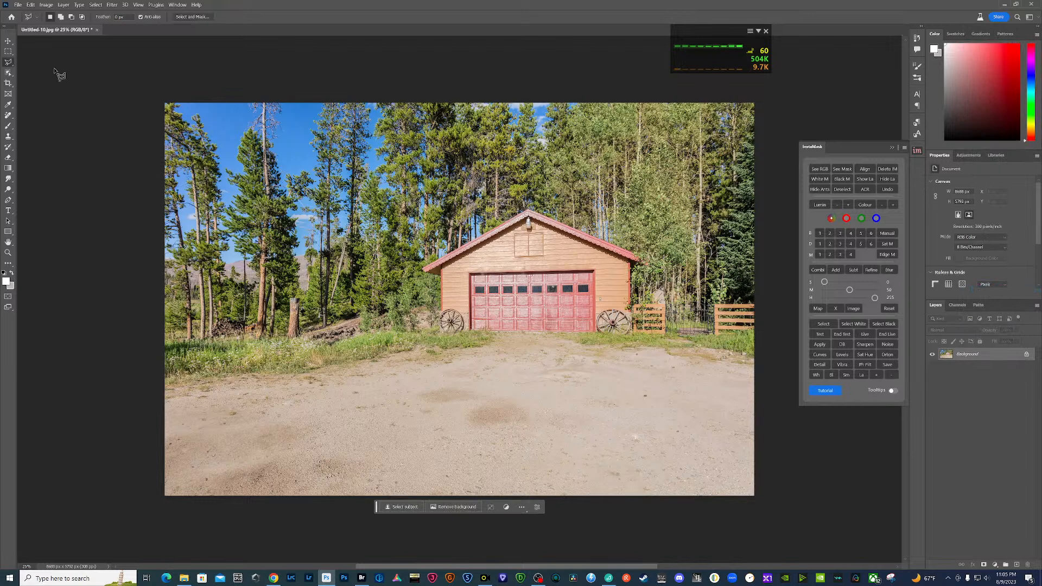
{"action": "key", "text": "ctrl+s"}
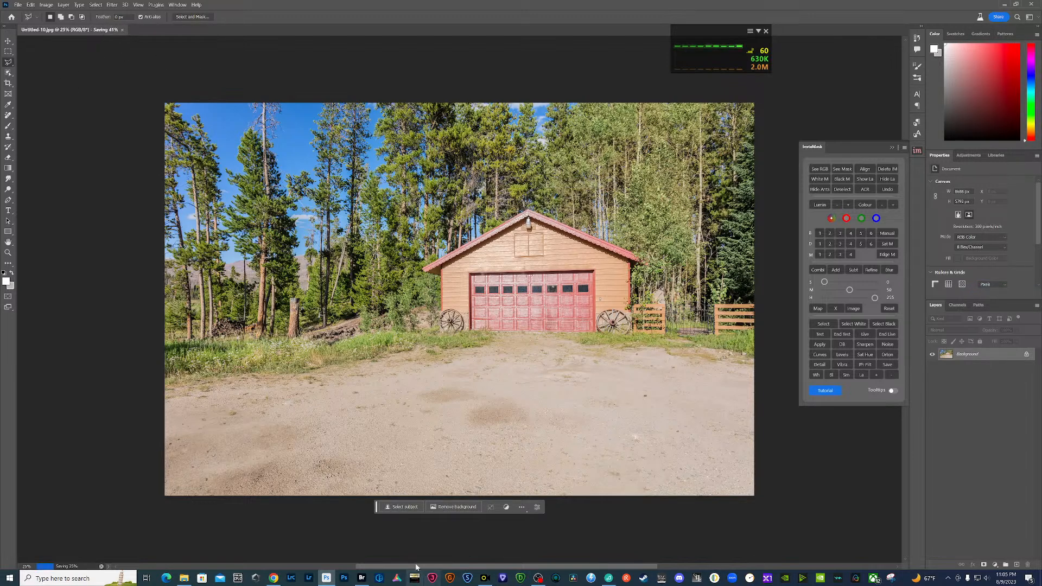
- Switch to Bridge and open the meadow view Untitled-9.jpg in Photoshop
{"action": "left_click", "coordinate": [362, 577]}
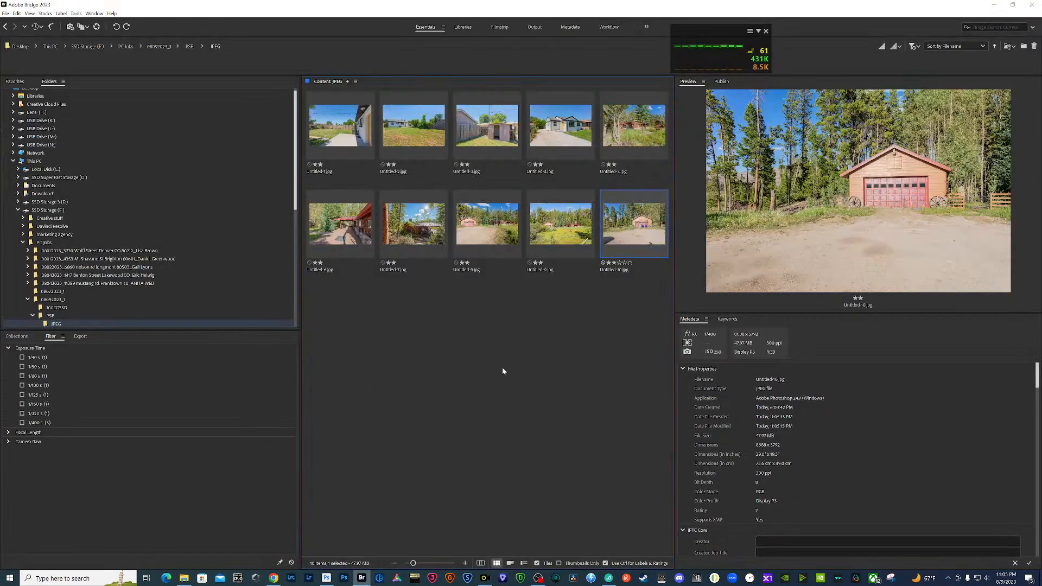
{"action": "left_click", "coordinate": [570, 234]}
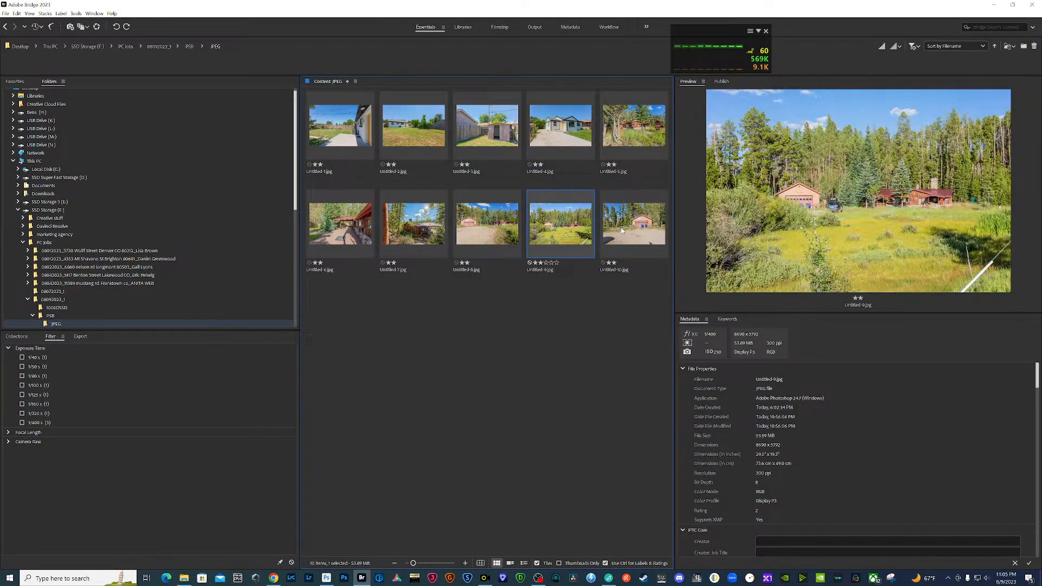
{"action": "left_click", "coordinate": [615, 233]}
{"action": "left_click", "coordinate": [570, 234]}
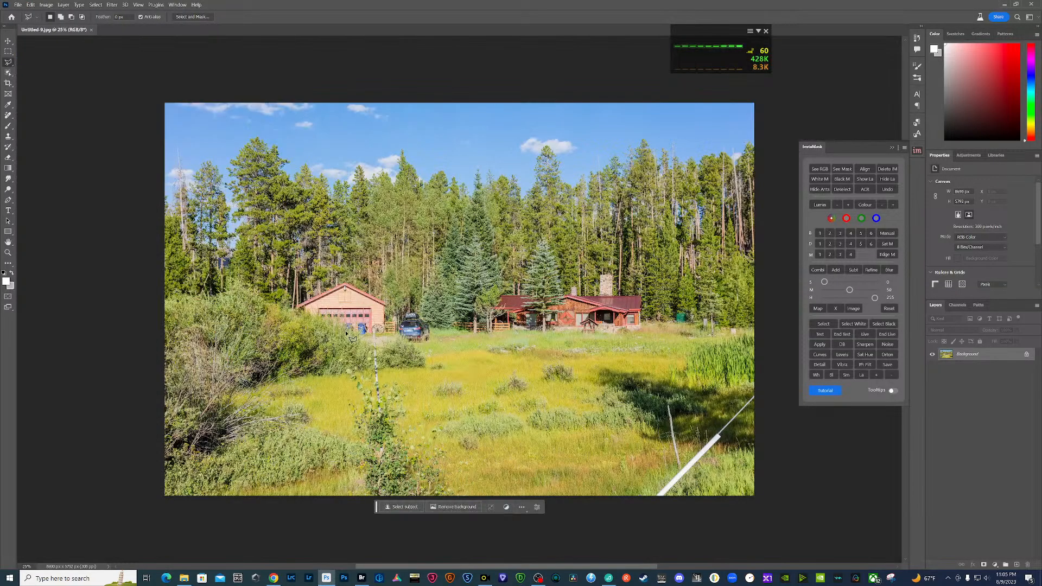
- Outline the blue bins by the distant garage with the Polygonal Lasso and remove them using Generative Fill without a prompt
{"action": "left_click", "coordinate": [343, 321]}
{"action": "left_click", "coordinate": [352, 322]}
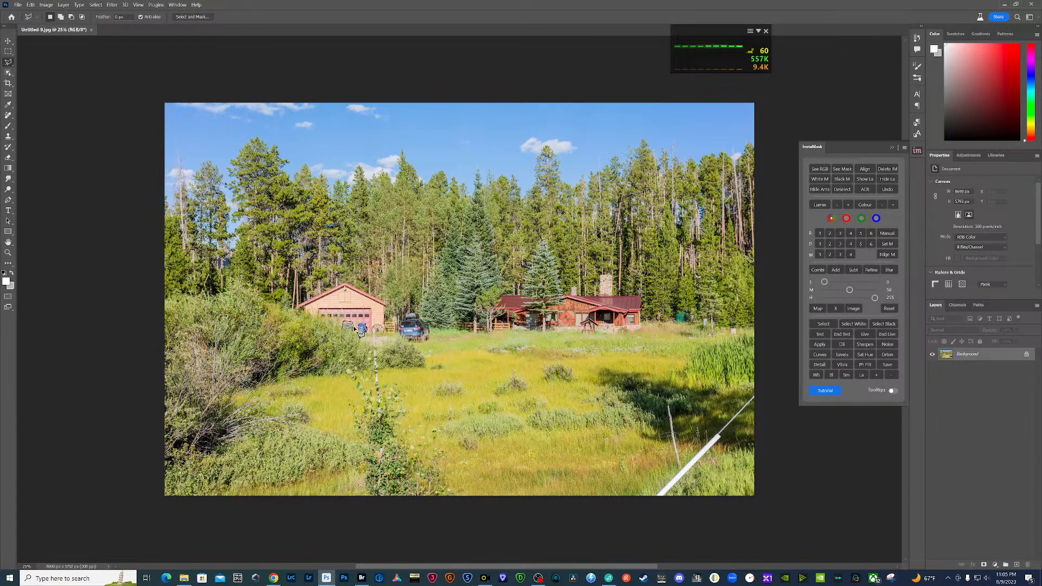
{"action": "left_click", "coordinate": [355, 330]}
{"action": "left_click", "coordinate": [357, 321]}
{"action": "left_click", "coordinate": [345, 341]}
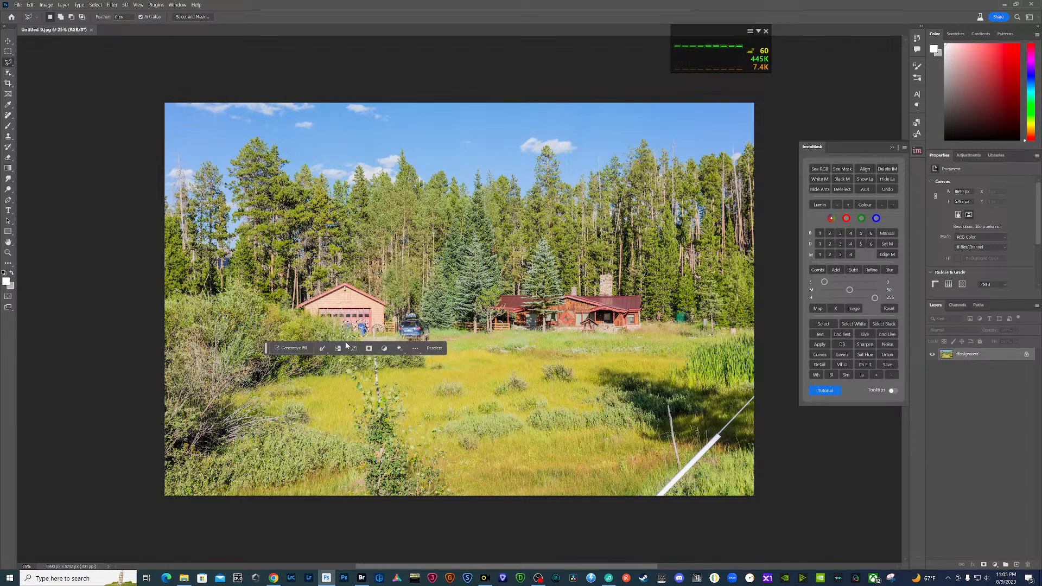
{"action": "left_click", "coordinate": [297, 349]}
{"action": "left_click", "coordinate": [398, 349]}
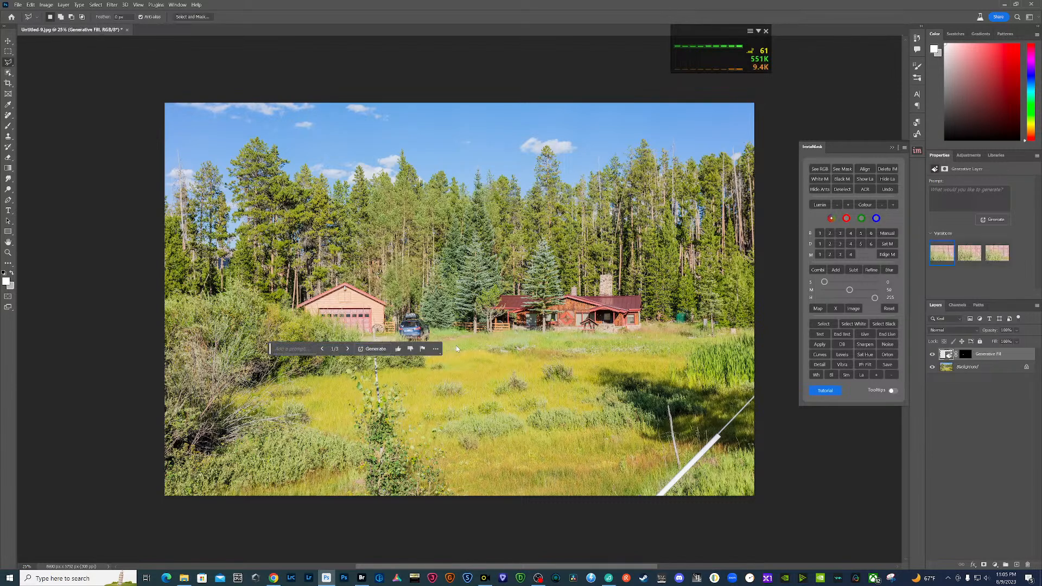
- Select the blue car beside the distant garage and remove it using Generative Fill without a prompt
{"action": "mouse_move", "coordinate": [396, 337]}
{"action": "left_mouse_down"}
{"action": "mouse_move", "coordinate": [413, 313]}
{"action": "mouse_move", "coordinate": [441, 334]}
{"action": "mouse_move", "coordinate": [385, 348]}
{"action": "mouse_move", "coordinate": [399, 349]}
{"action": "mouse_move", "coordinate": [399, 337]}
{"action": "left_mouse_up"}
{"action": "key", "text": "Return"}
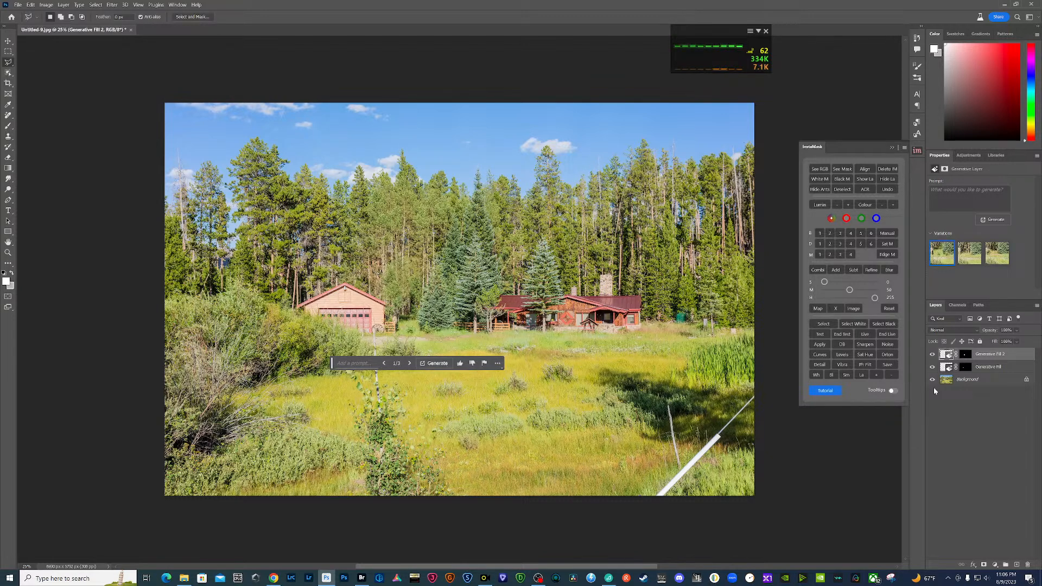
- Flatten both Generative Fill layers into the Background of the meadow image
{"action": "left_click", "coordinate": [961, 382]}
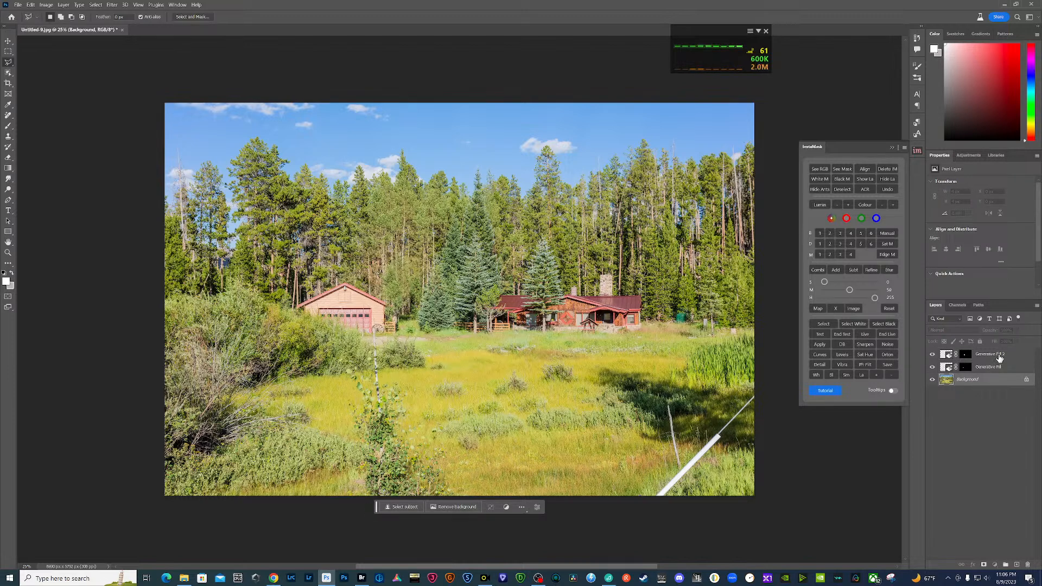
{"action": "right_click", "coordinate": [999, 358]}
{"action": "left_click", "coordinate": [1002, 291]}
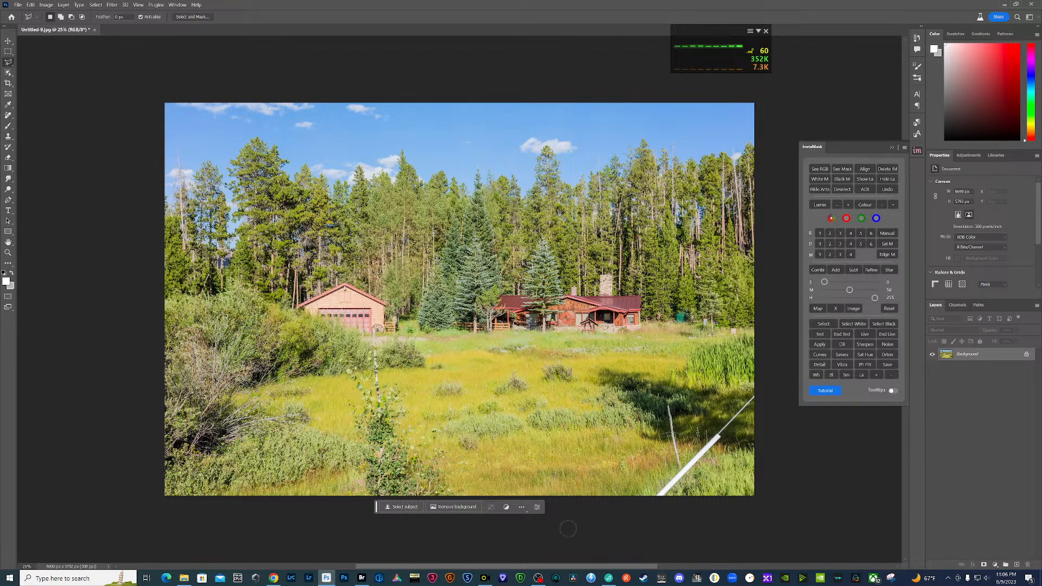
- Paint over the white diagonal pole in the meadow's lower corner with the Remove Tool and save Untitled-9.jpg
{"action": "key", "text": "j"}
{"action": "key", "text": "bracketright"}
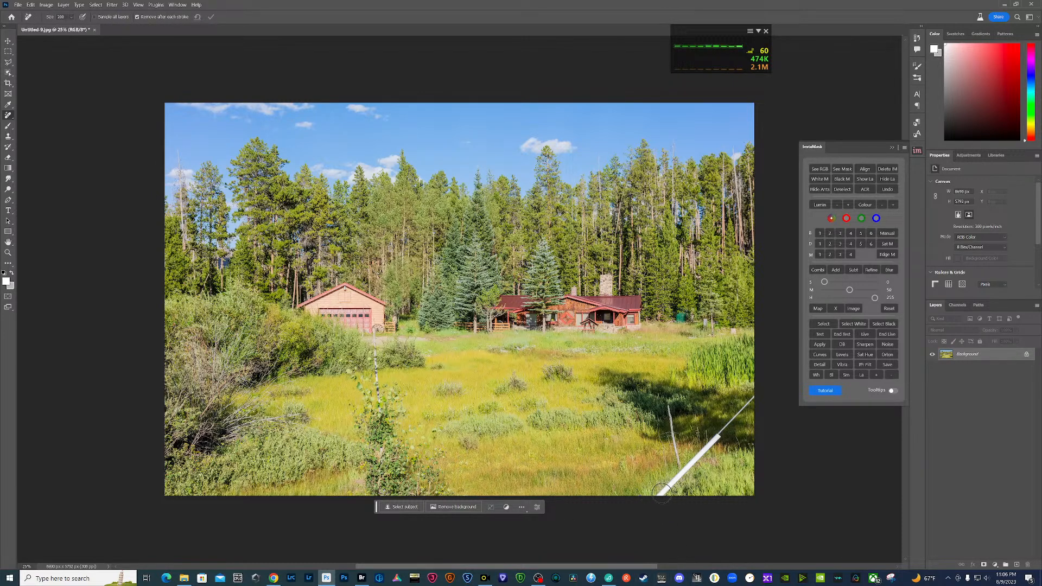
{"action": "mouse_move", "coordinate": [658, 493]}
{"action": "left_mouse_down"}
{"action": "mouse_move", "coordinate": [763, 392]}
{"action": "mouse_move", "coordinate": [645, 505]}
{"action": "left_mouse_up"}
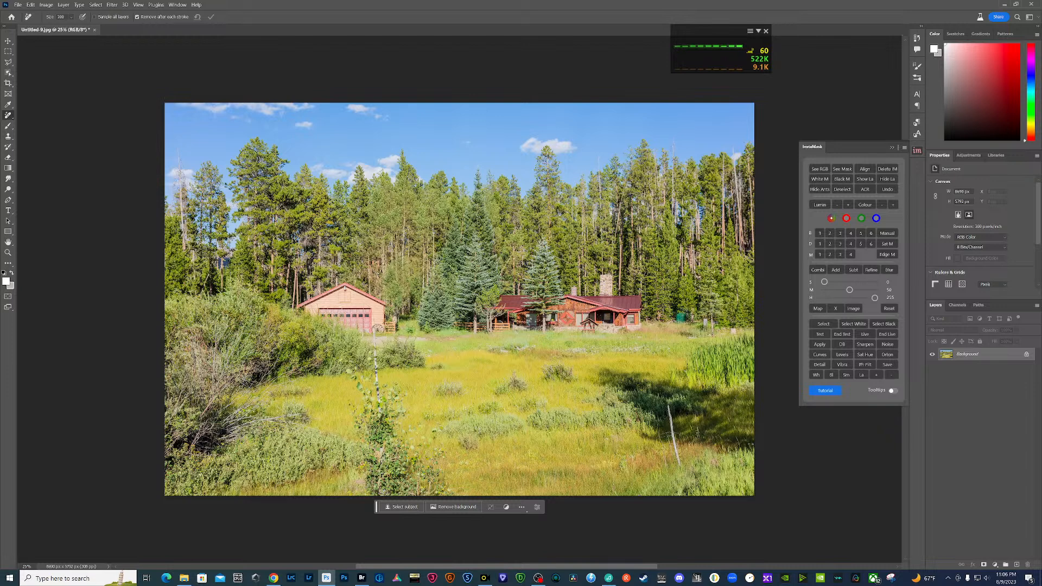
{"action": "key", "text": "ctrl+s"}
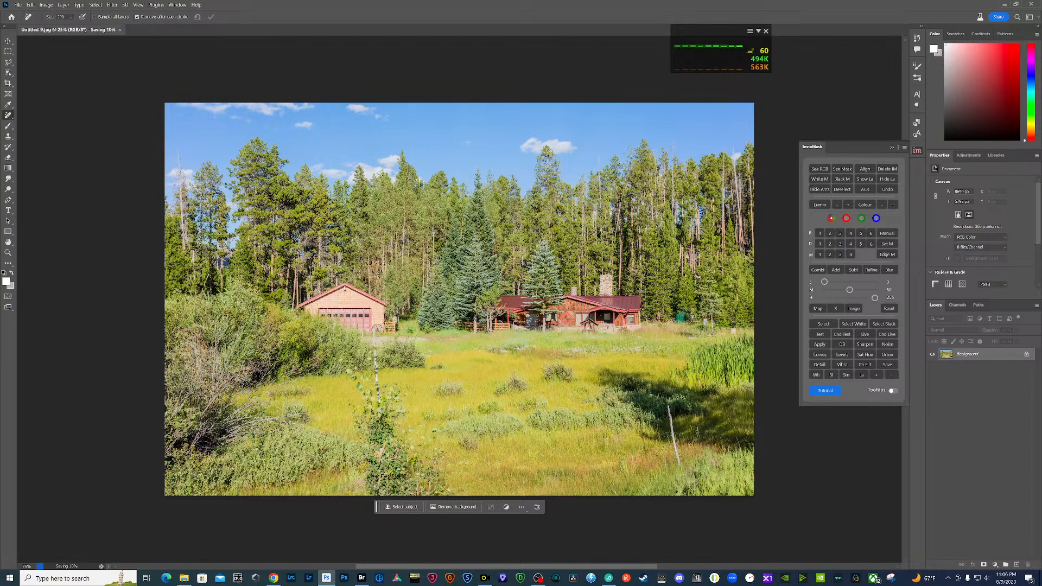
- Switch to Bridge and review the retouched Untitled-10.jpg at full screen, comparing Untitled-8.jpg and Untitled-9.jpg in the preview
{"action": "left_click", "coordinate": [361, 578]}
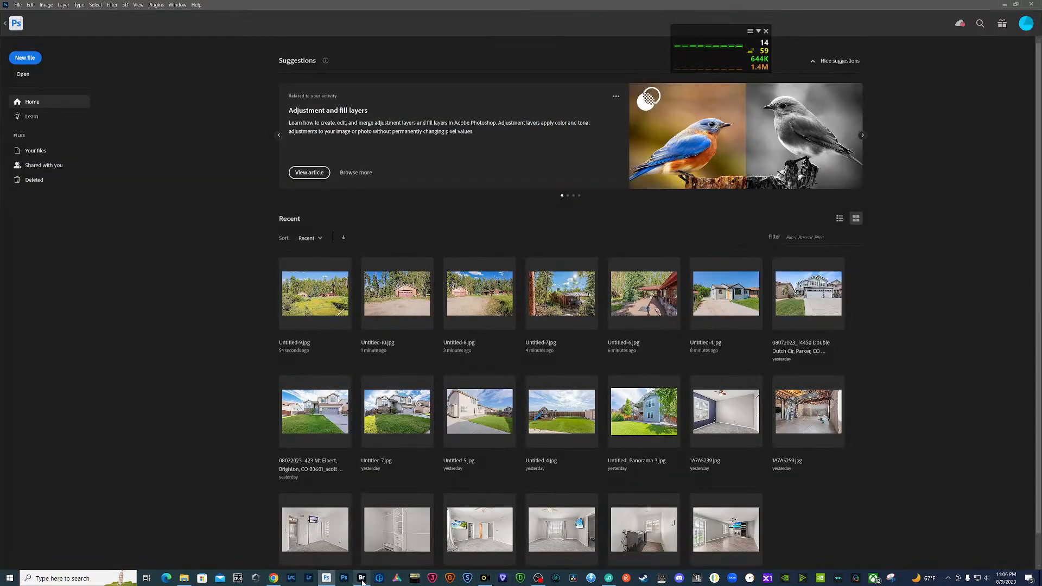
{"action": "left_click", "coordinate": [660, 228]}
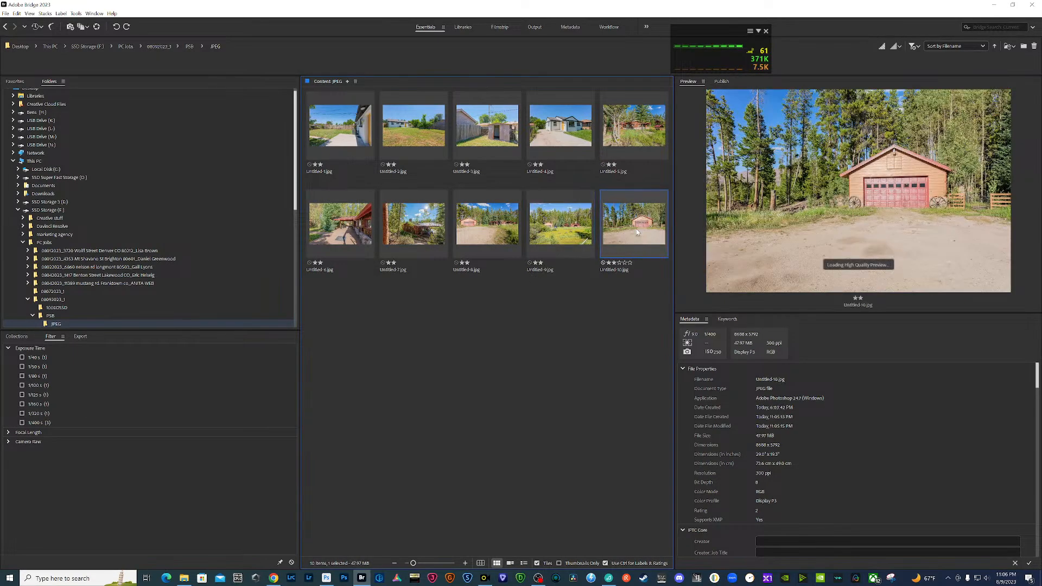
{"action": "key", "text": "space"}
{"action": "key", "text": "space"}
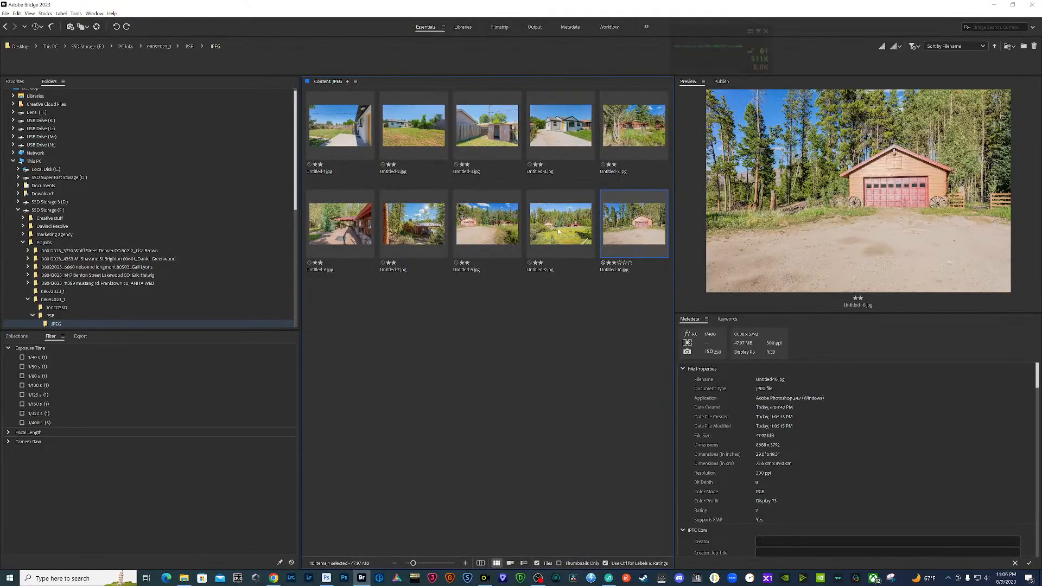
{"action": "key", "text": "Left"}
{"action": "key", "text": "Left"}
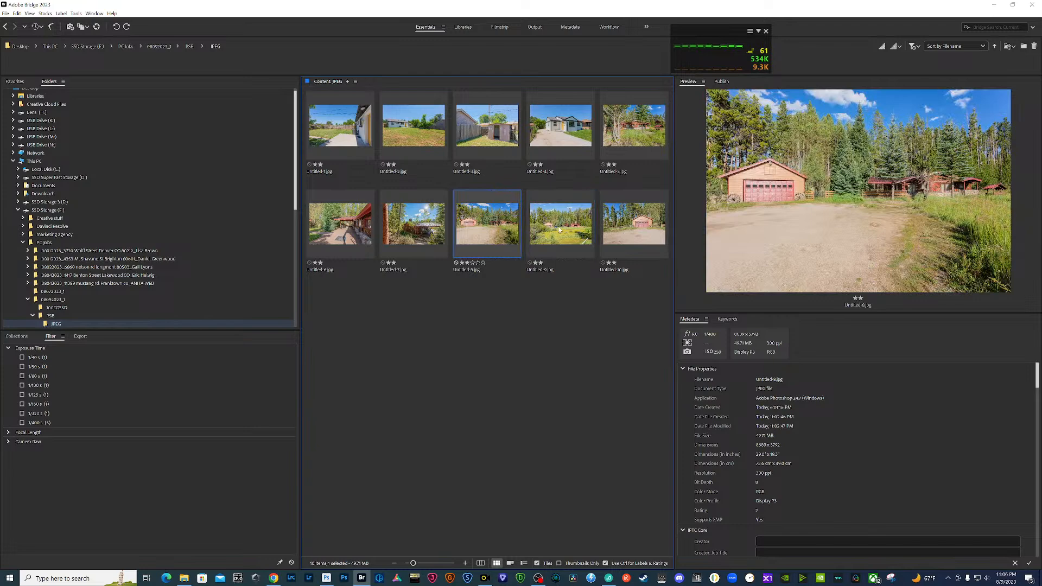
{"action": "left_click", "coordinate": [560, 244]}
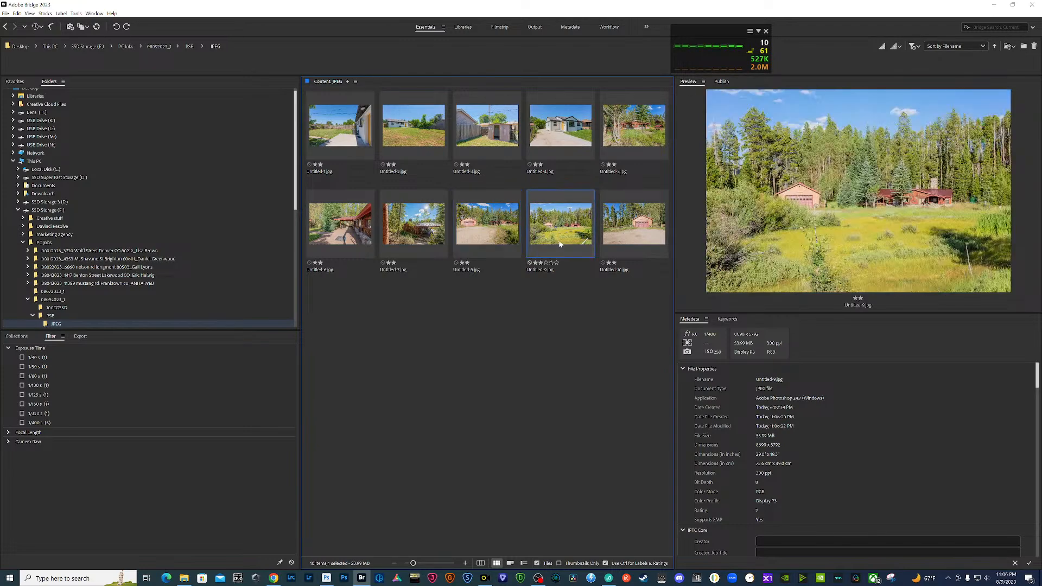
{"action": "key", "text": "Left"}
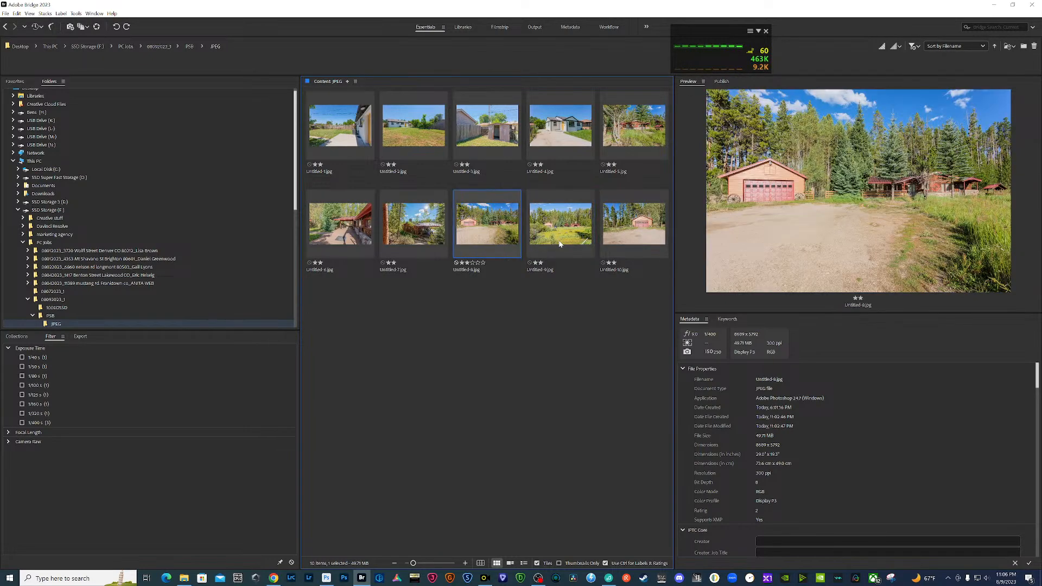
{"action": "key", "text": "Right"}
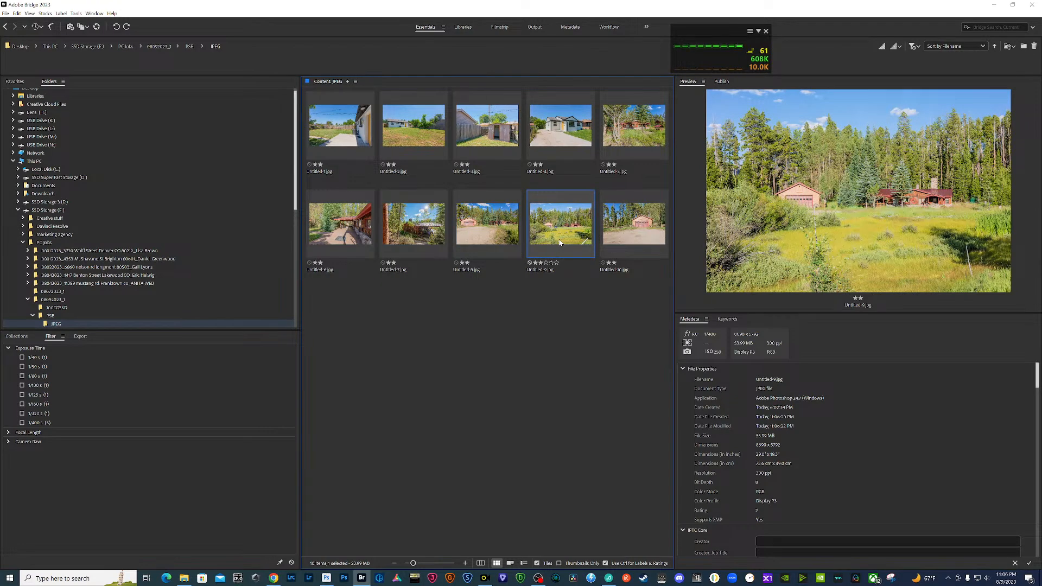